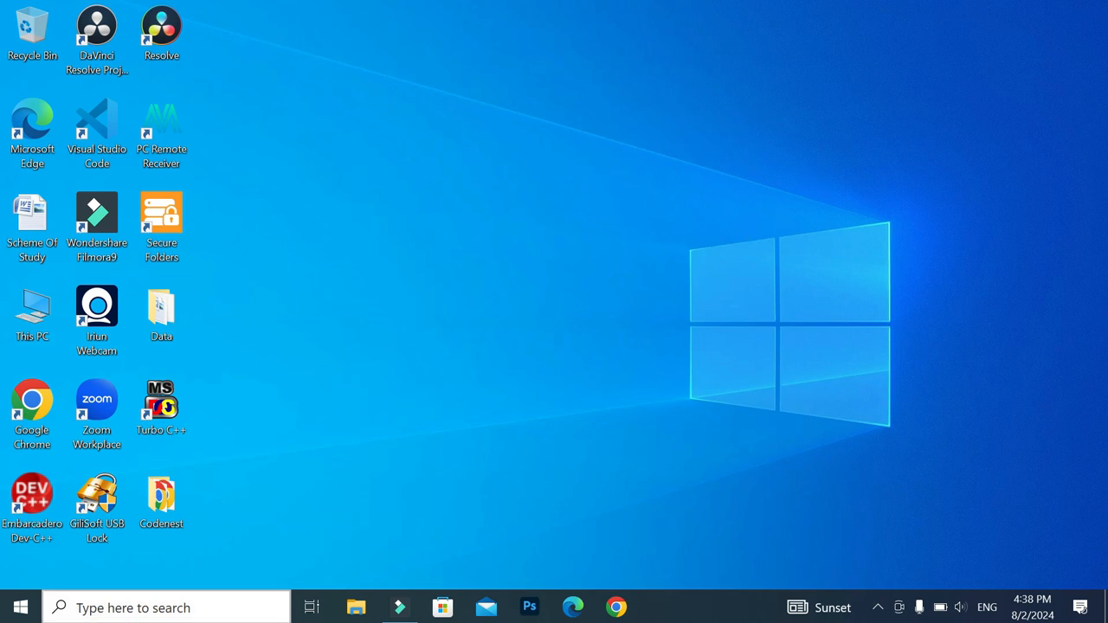
# Step: Search the computer for excel and launch Excel 2016
pyautogui.click(135, 617)
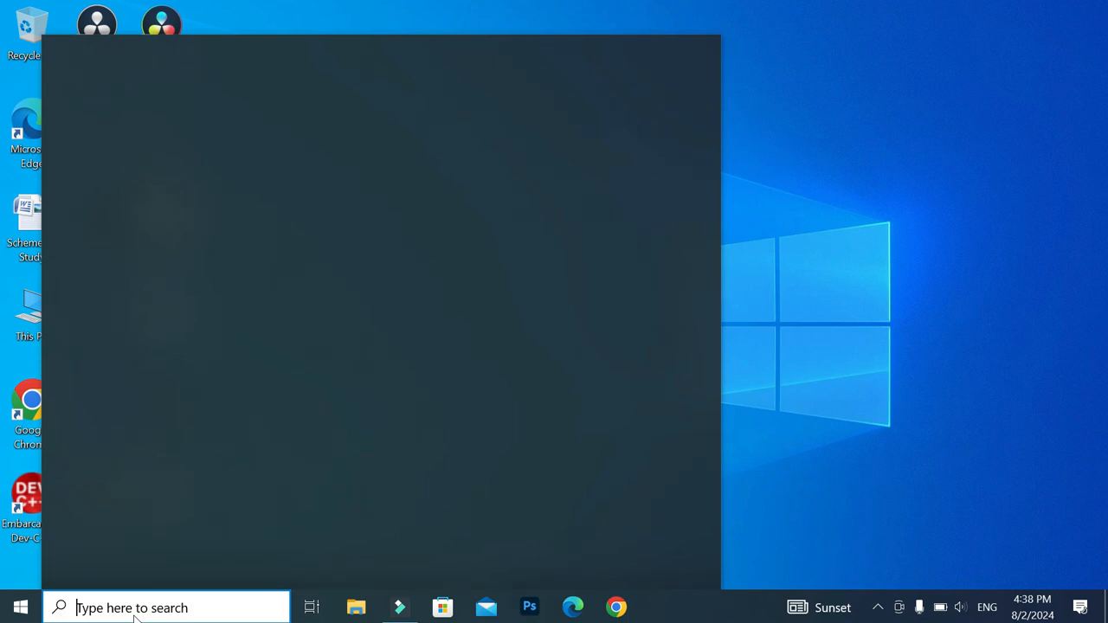
pyautogui.write('ec')
pyautogui.press('BackSpace')
pyautogui.write('xcel')
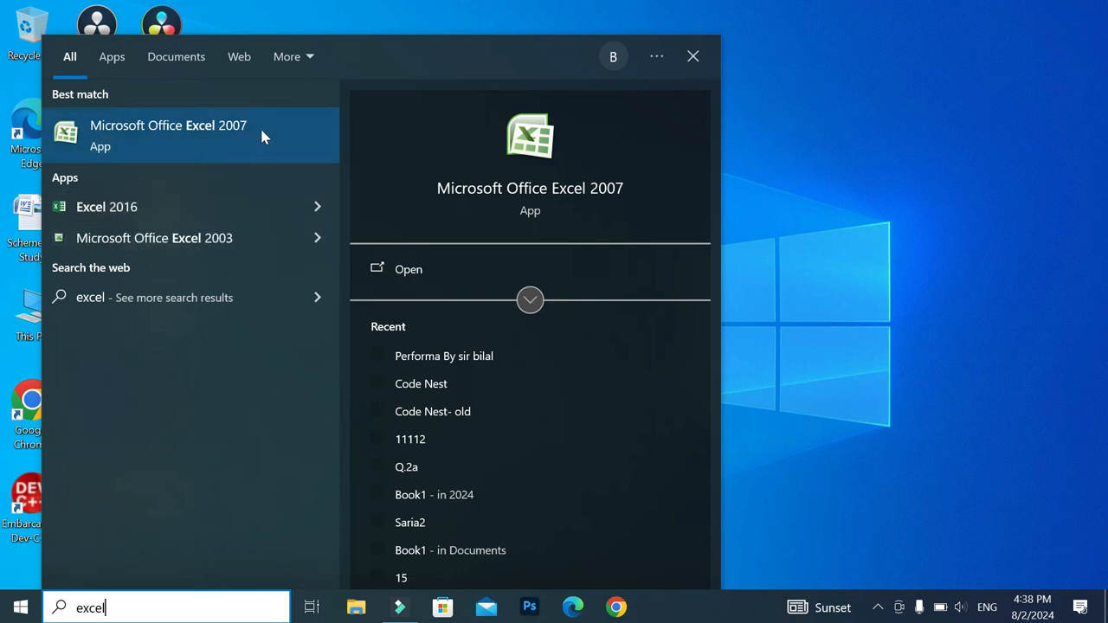
pyautogui.click(191, 212)
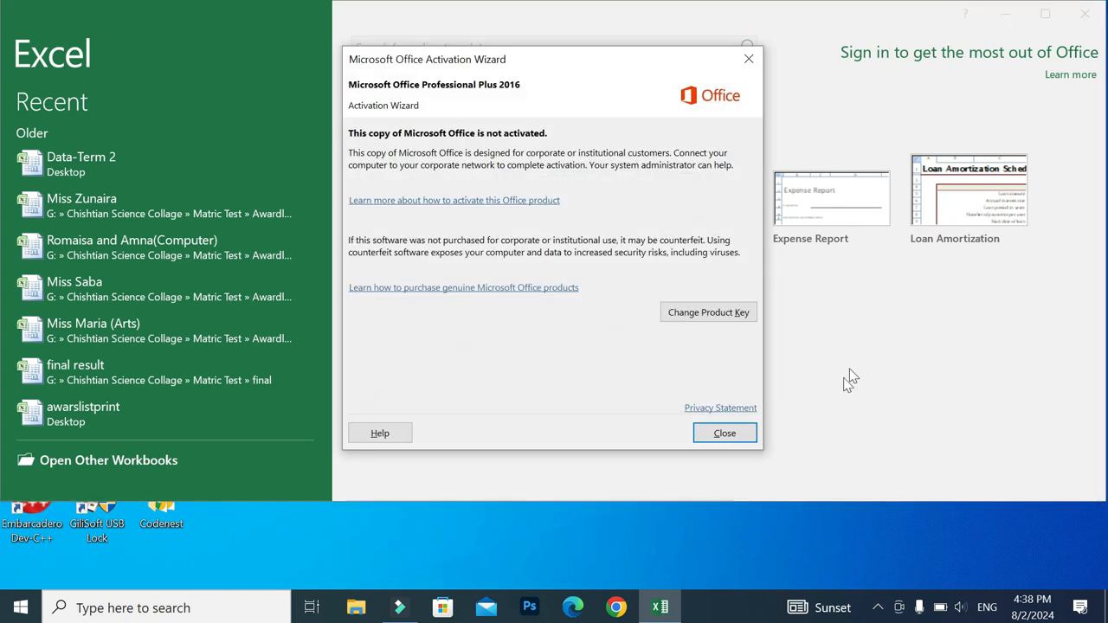
# Step: Dismiss the Office activation wizard and create a blank workbook in a maximized window
pyautogui.click(743, 433)
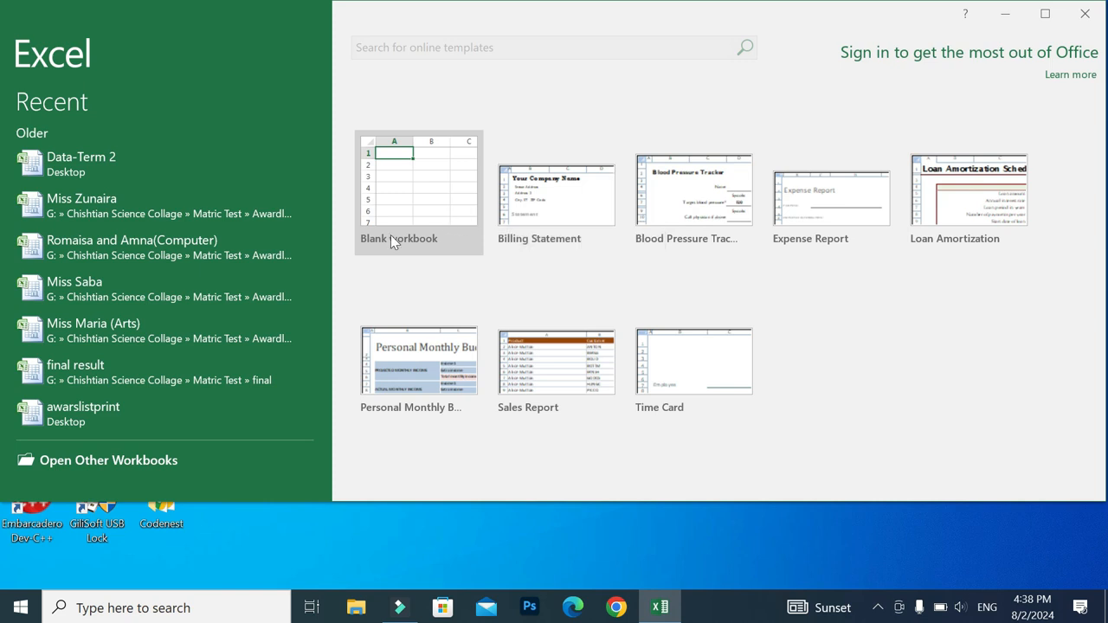
pyautogui.click(410, 205)
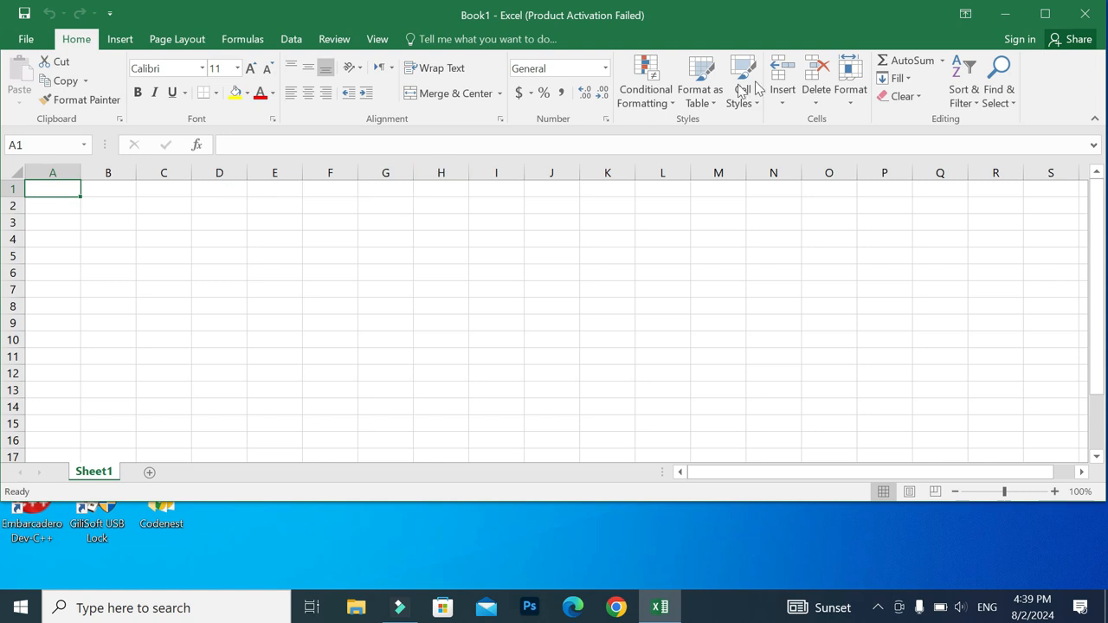
pyautogui.click(1052, 19)
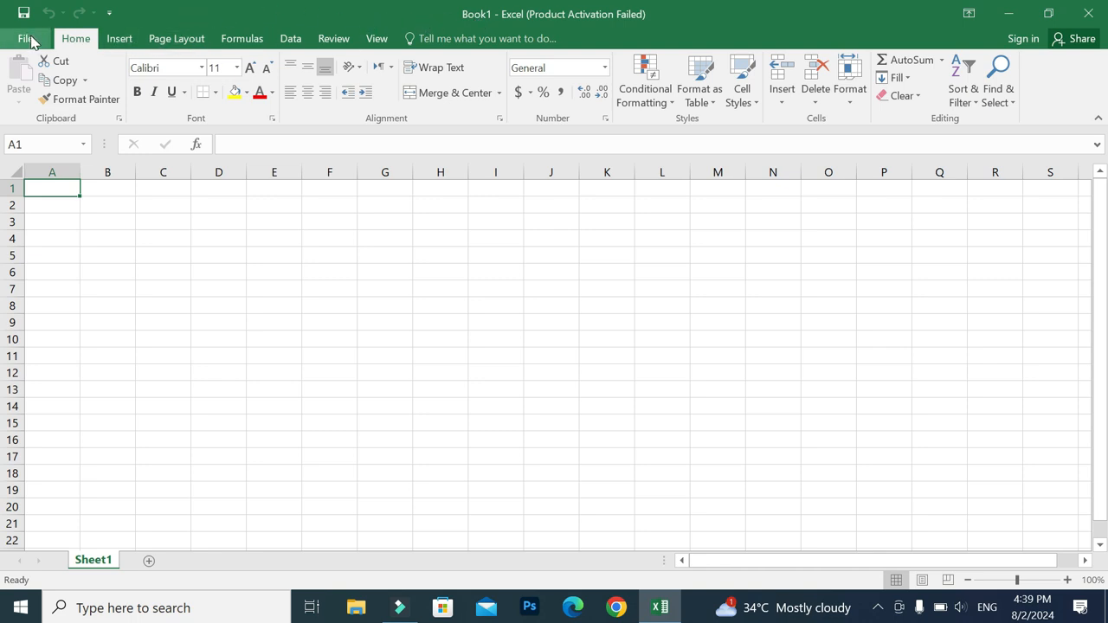
# Step: Review the Insert, Page Layout, Formulas, Data, Review and View command sets of the ribbon, and return to Home
pyautogui.click(126, 43)
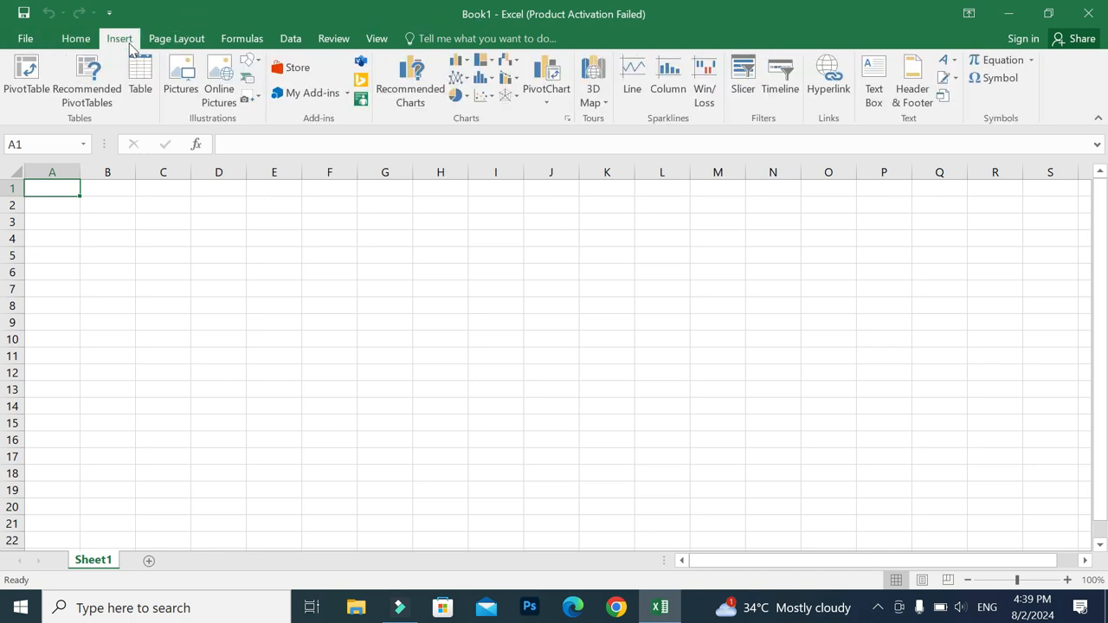
pyautogui.click(154, 43)
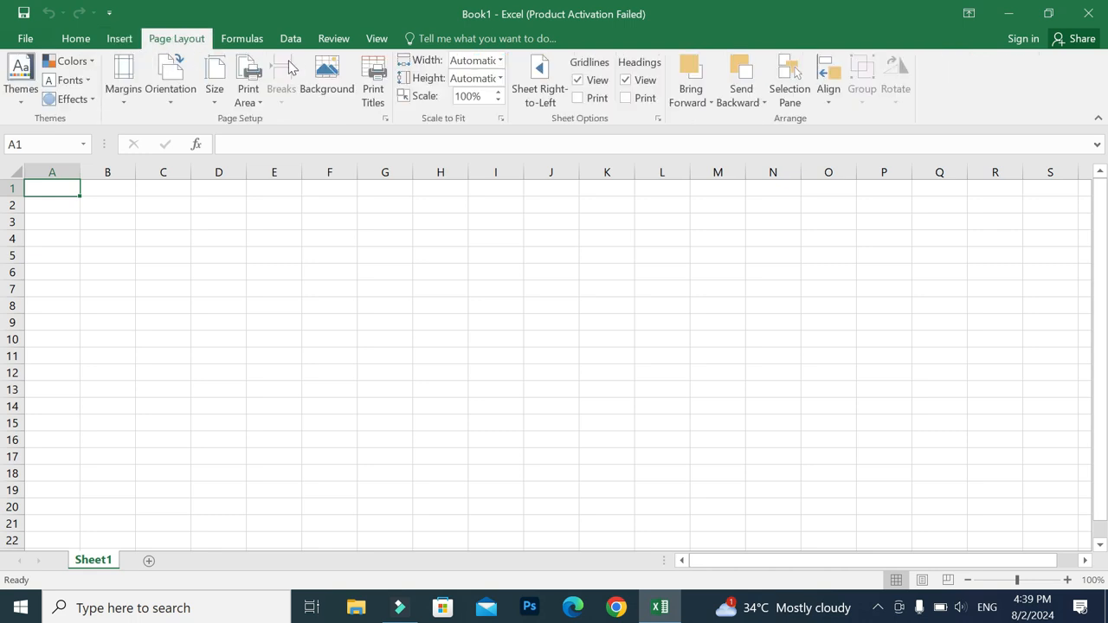
pyautogui.click(249, 41)
pyautogui.click(290, 39)
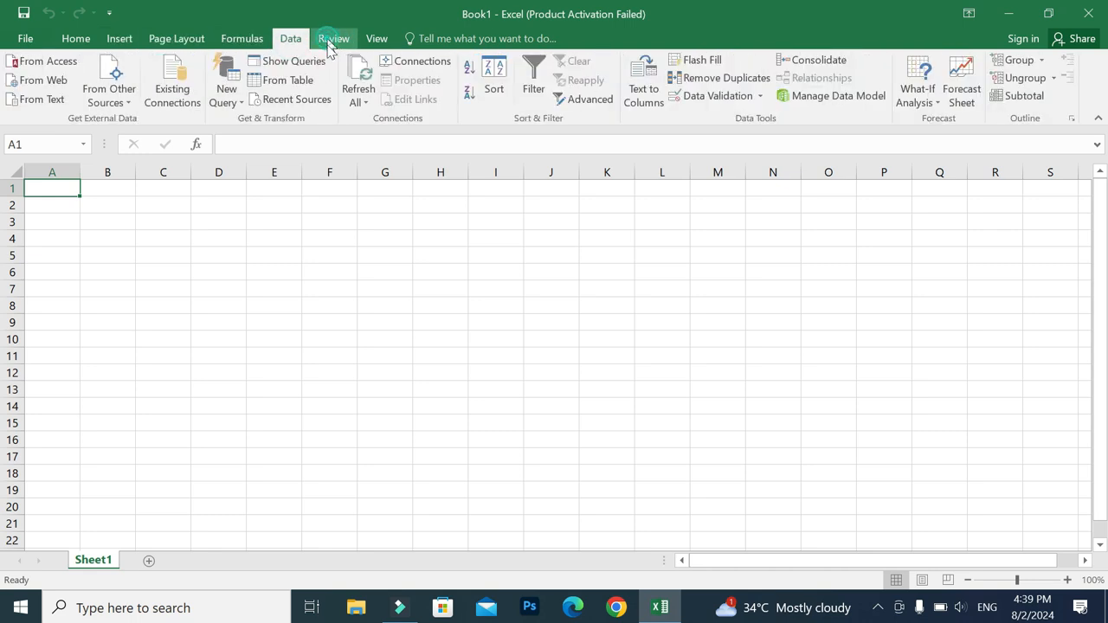
pyautogui.click(332, 40)
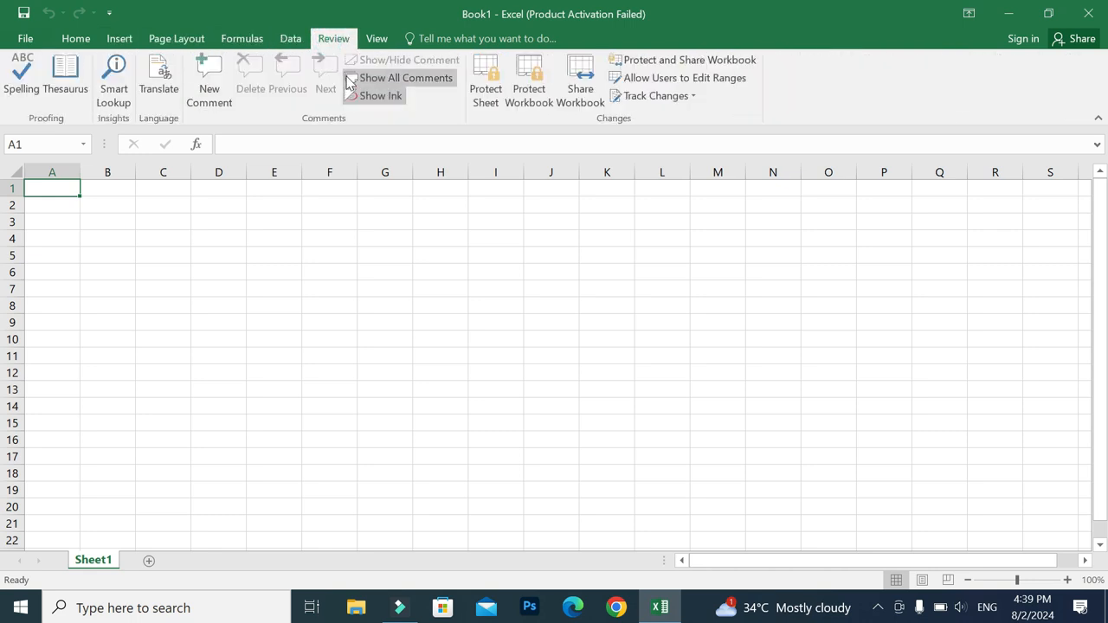
pyautogui.click(375, 39)
pyautogui.click(76, 40)
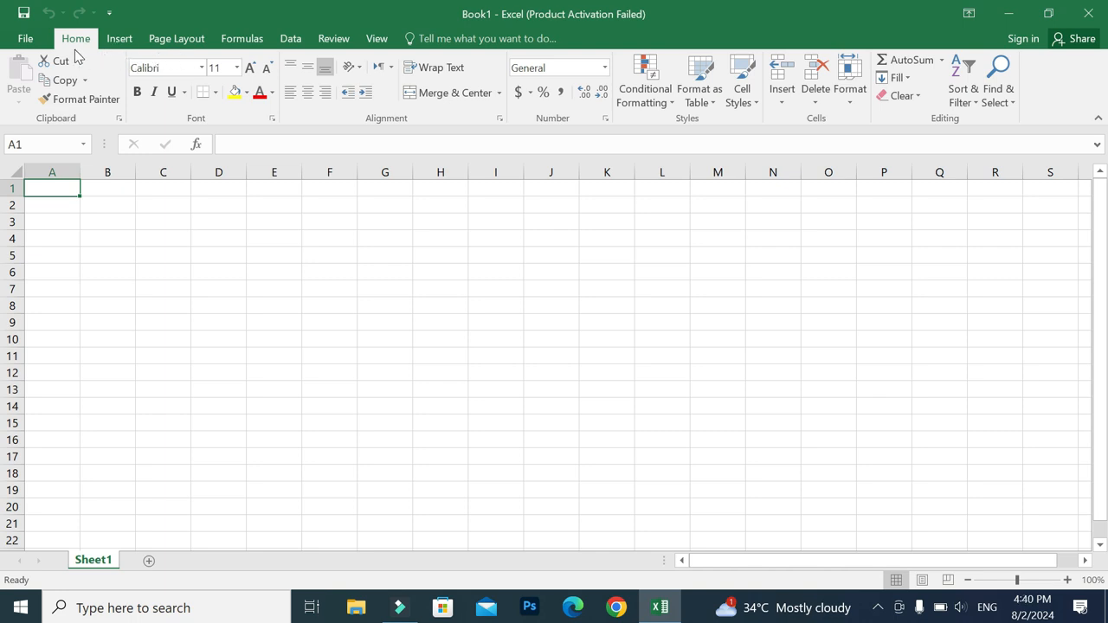
# Step: Examine the All Commands list in Excel's ribbon customization options, and leave the options without changing anything
pyautogui.click(26, 44)
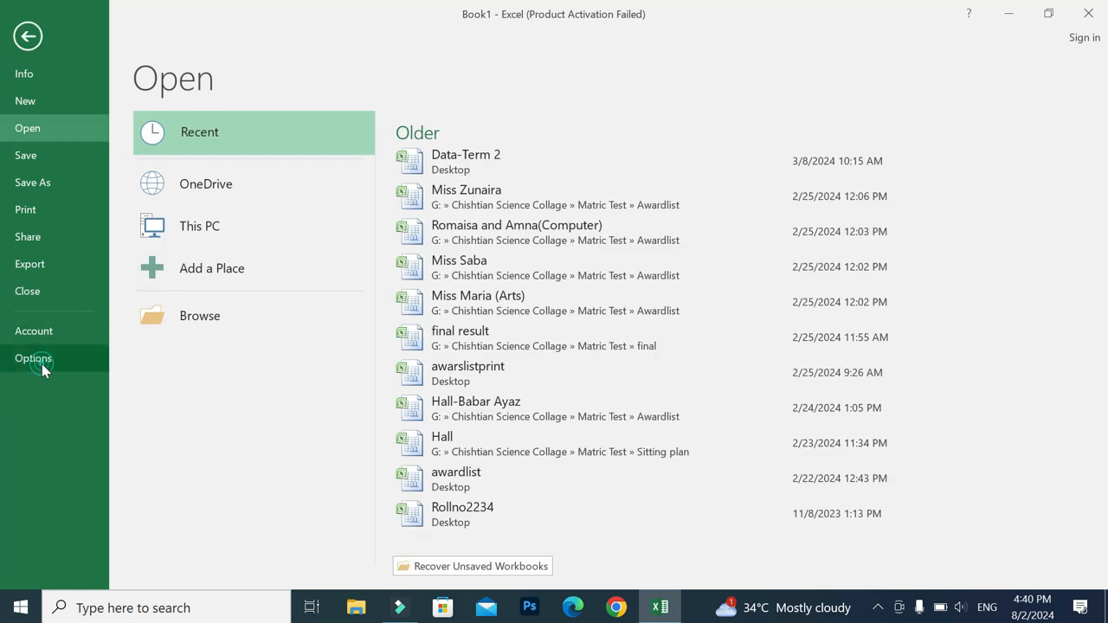
pyautogui.press('Escape')
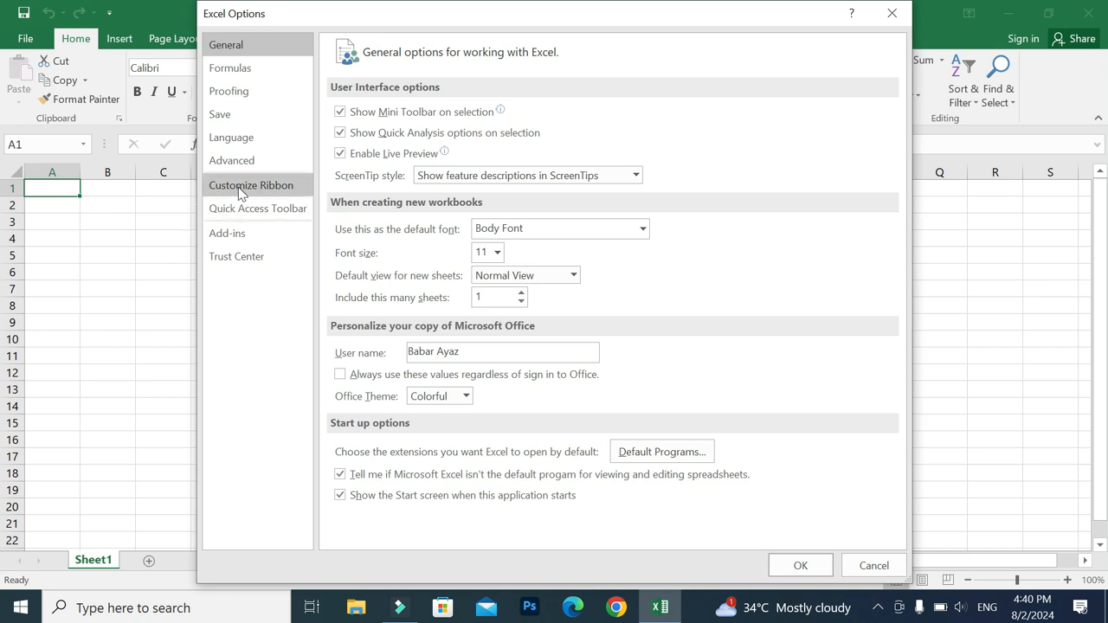
pyautogui.click(278, 186)
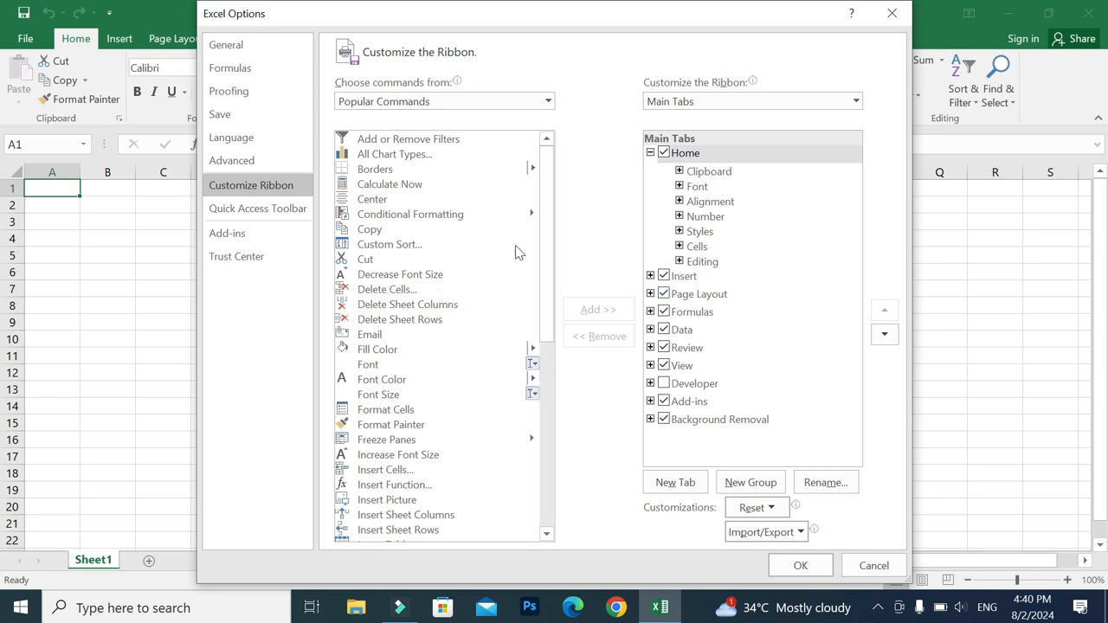
pyautogui.click(398, 100)
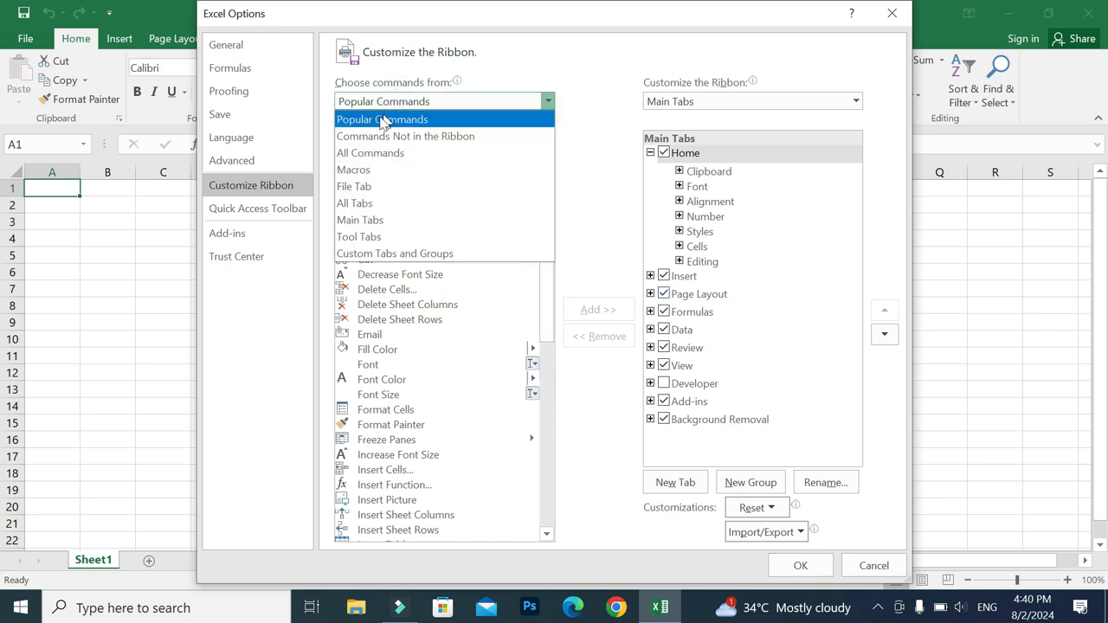
pyautogui.click(384, 156)
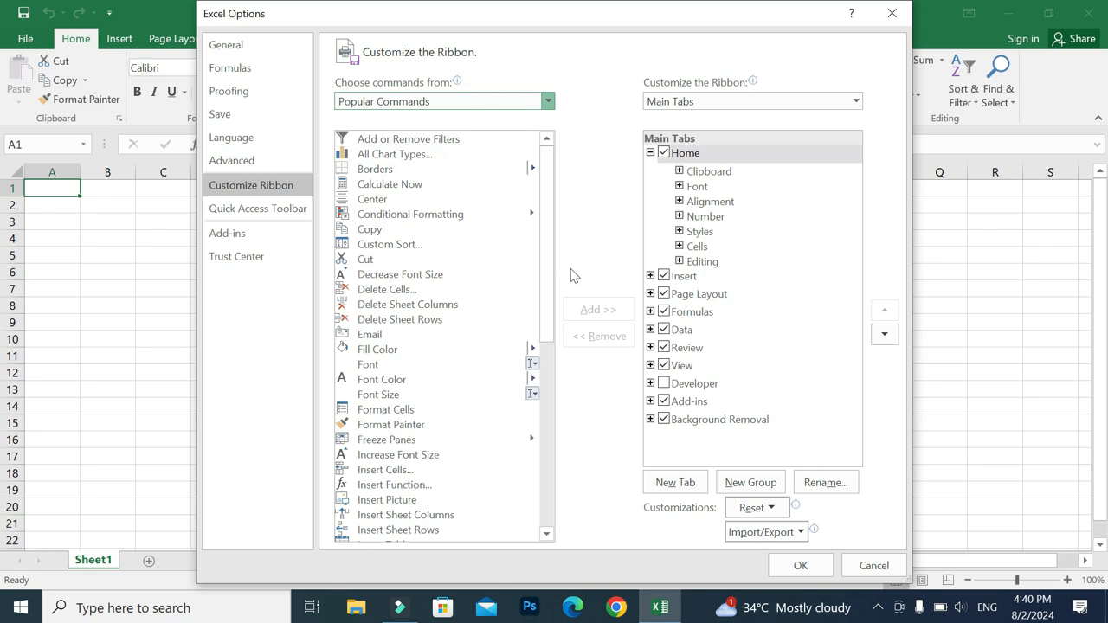
pyautogui.press('Down')
pyautogui.press('Down')
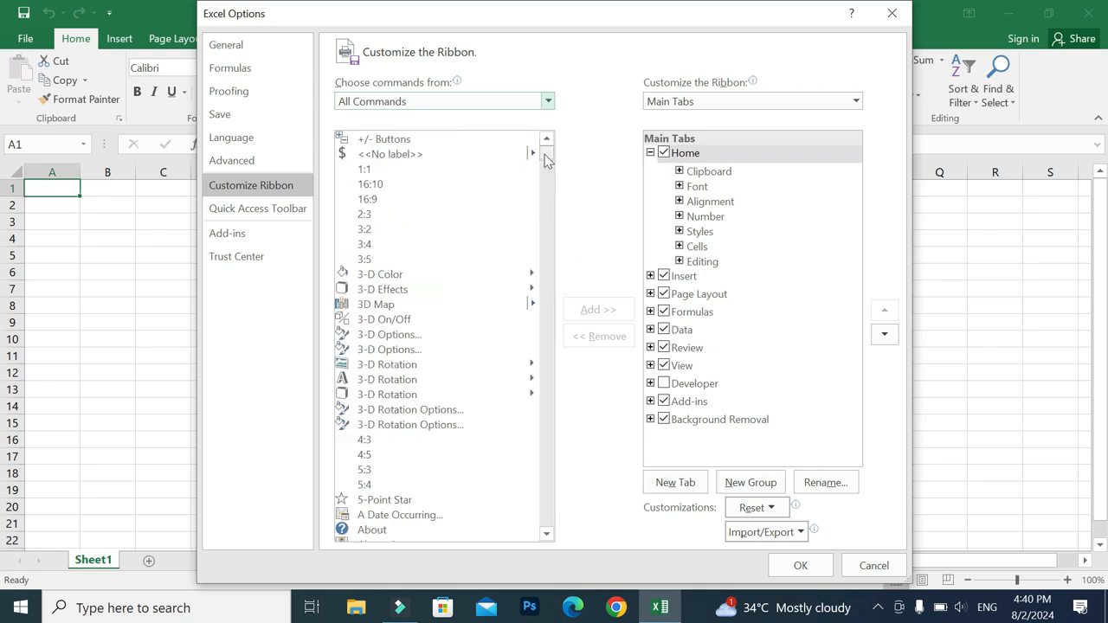
pyautogui.moveTo(550, 161); pyautogui.dragTo(554, 513)
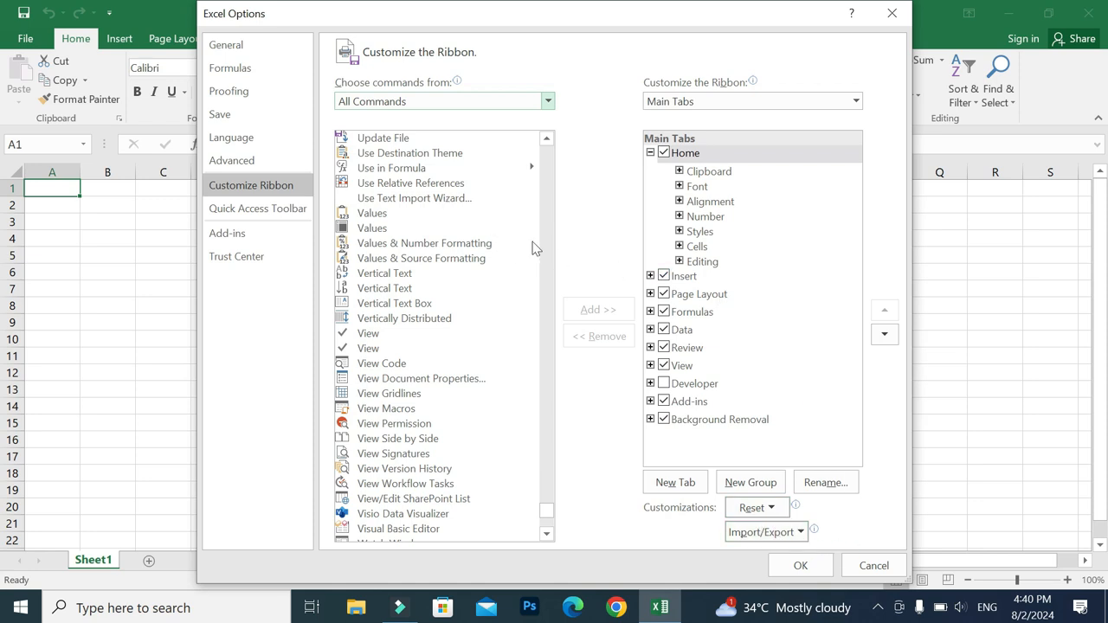
pyautogui.click(871, 566)
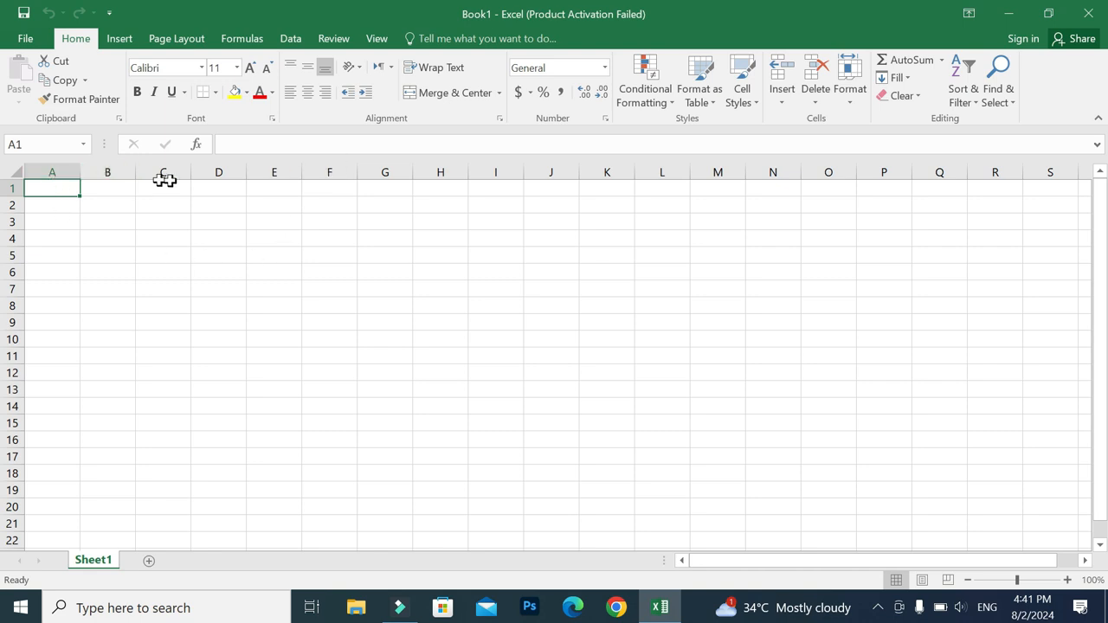
# Step: Select the whole columns A, B, C, D and E one at a time
pyautogui.click(65, 169)
pyautogui.click(107, 172)
pyautogui.click(161, 171)
pyautogui.click(218, 173)
pyautogui.click(270, 177)
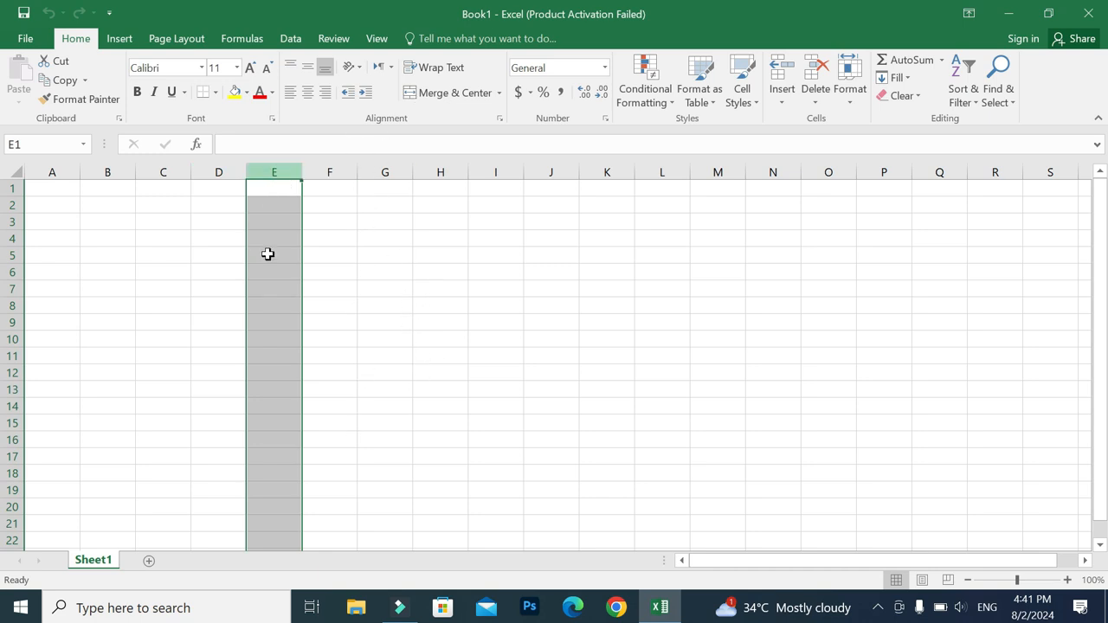
# Step: Select the whole rows 1 and 7, and single cells E5 and C9, one at a time
pyautogui.click(12, 188)
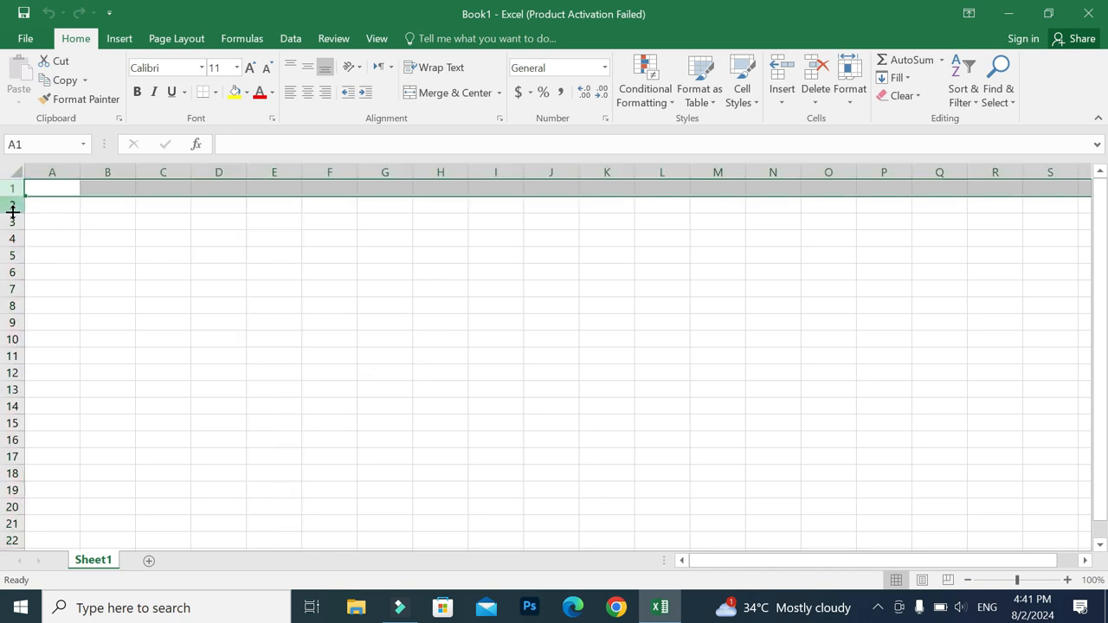
pyautogui.click(12, 289)
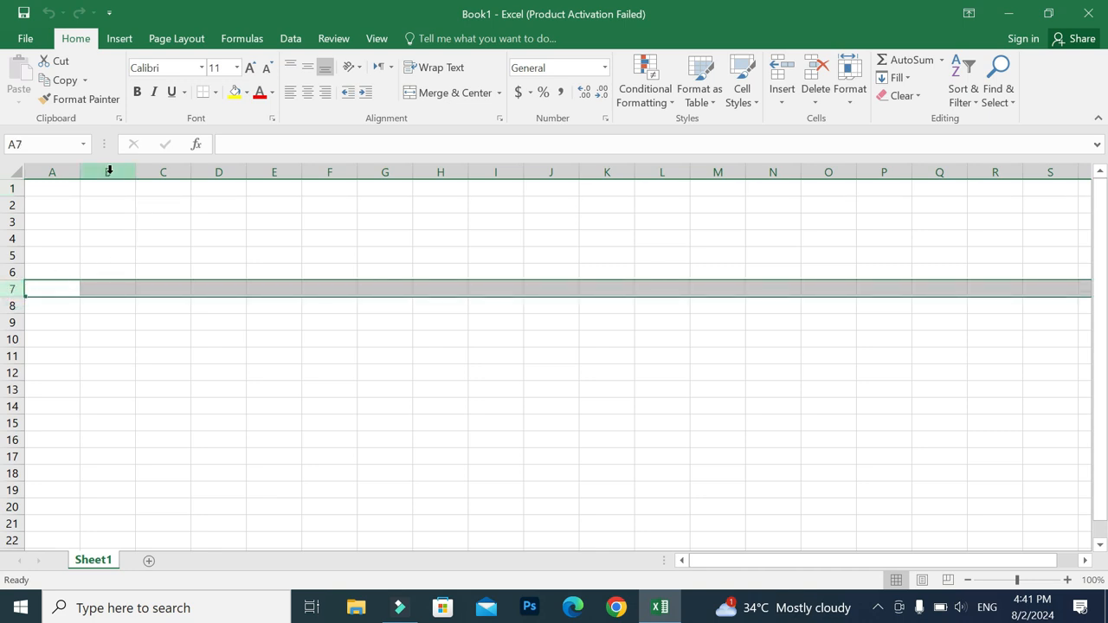
pyautogui.click(278, 259)
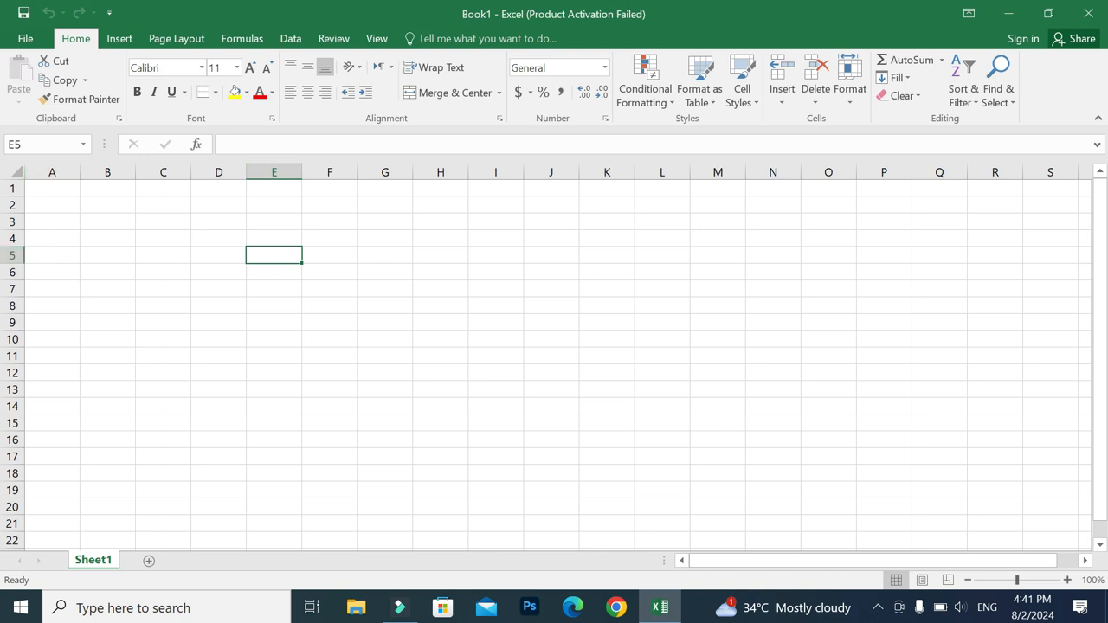
pyautogui.click(150, 323)
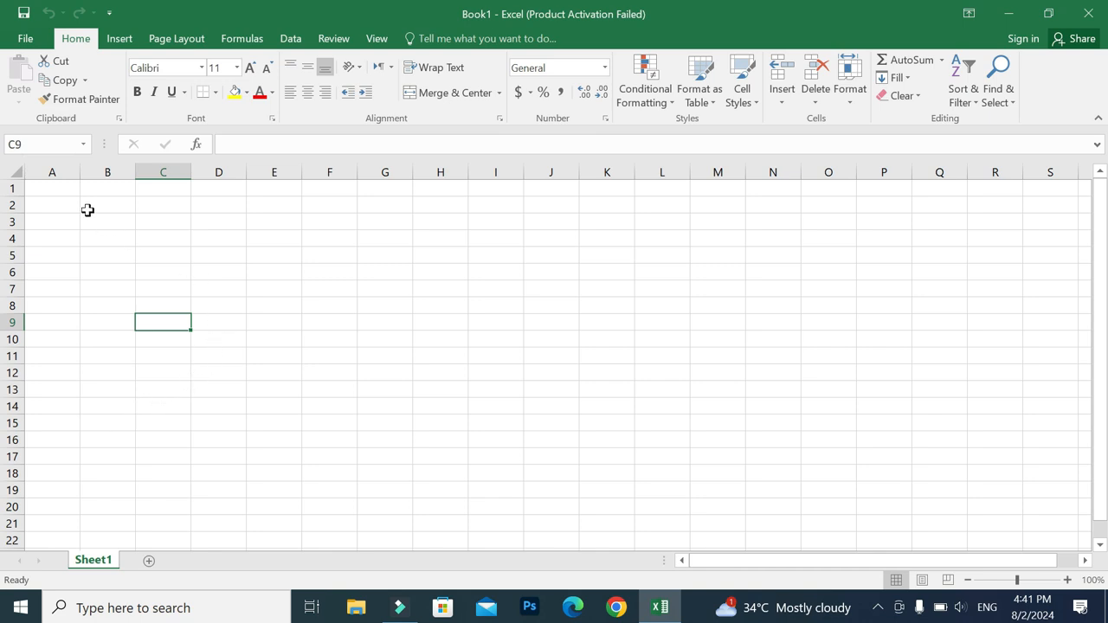
# Step: Add two new worksheets to the workbook and return to Sheet1
pyautogui.click(149, 561)
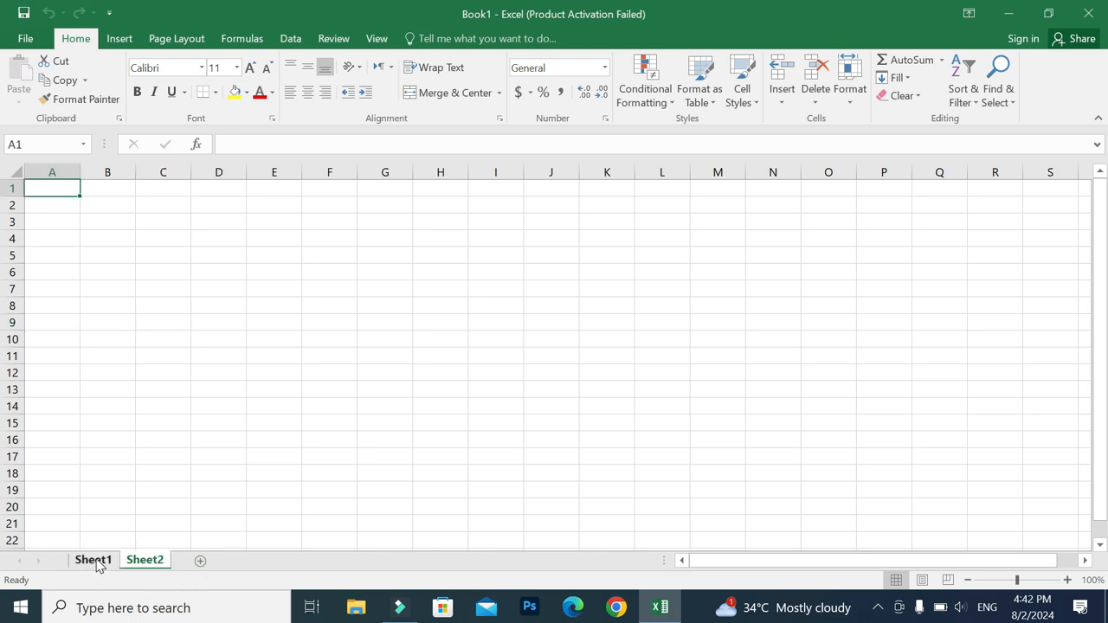
pyautogui.click(97, 563)
pyautogui.click(143, 562)
pyautogui.click(200, 561)
pyautogui.click(93, 562)
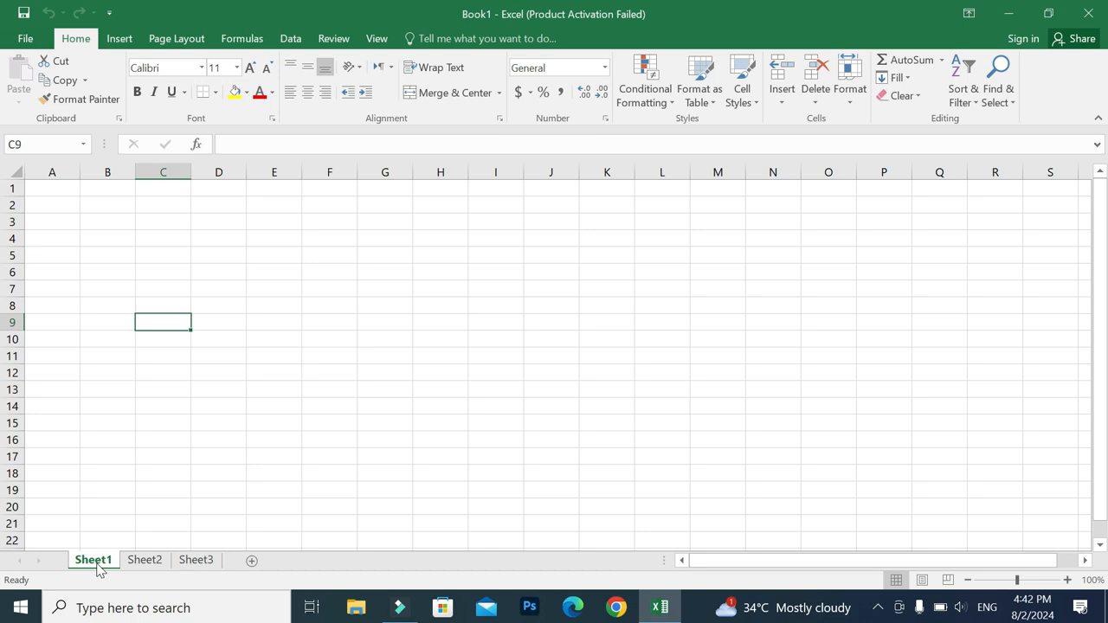
# Step: Rename the Sheet1 worksheet as Expeses
pyautogui.rightClick(99, 565)
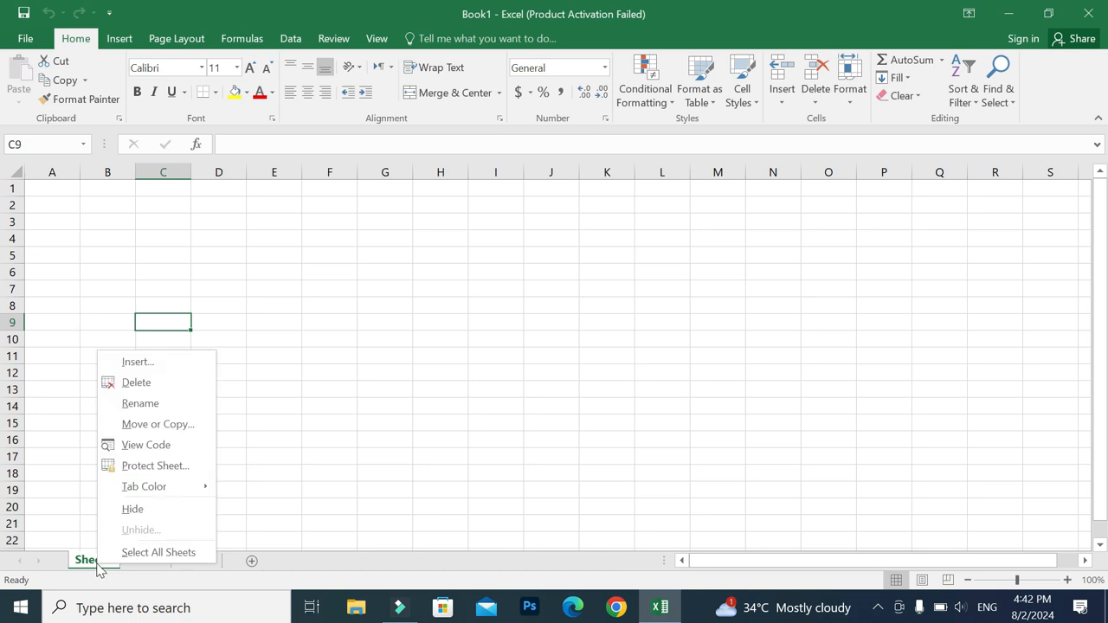
pyautogui.click(69, 419)
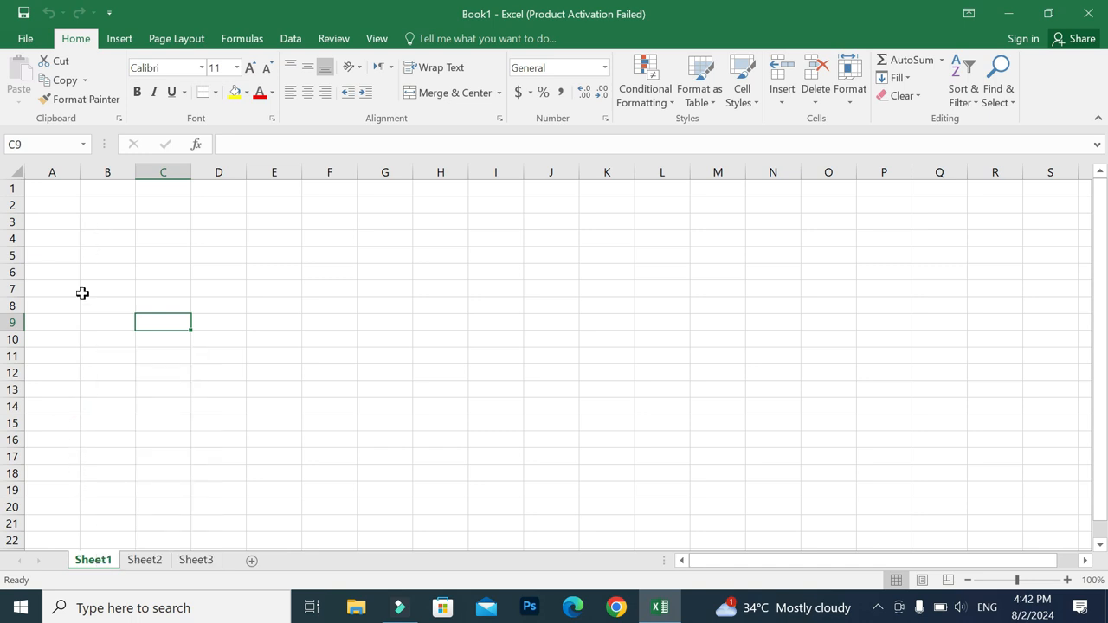
pyautogui.rightClick(100, 564)
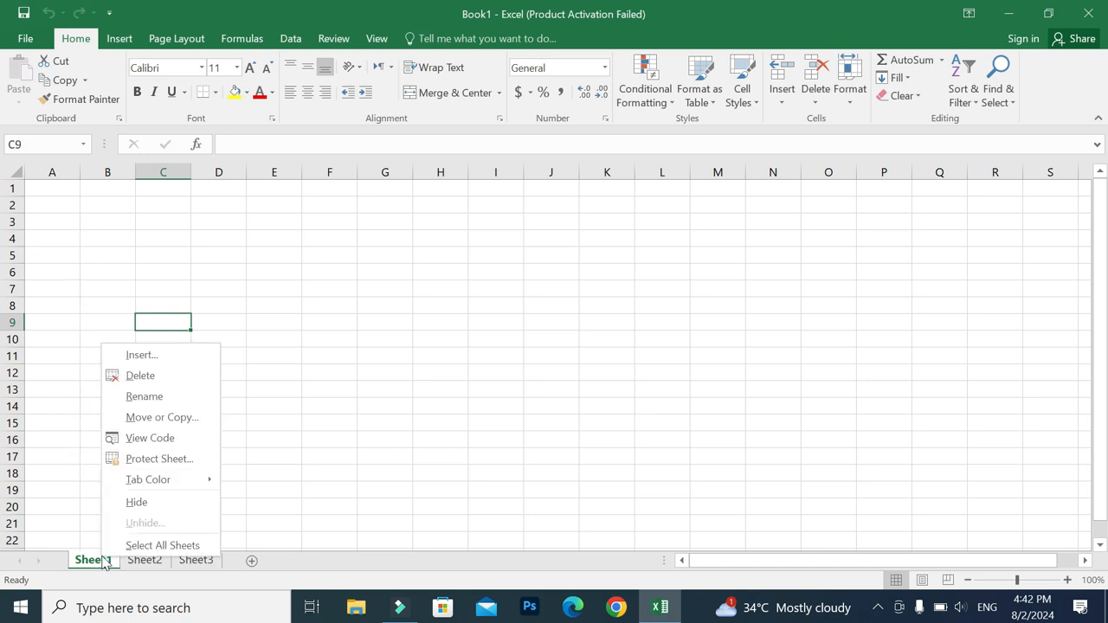
pyautogui.click(155, 395)
pyautogui.write('Expeses')
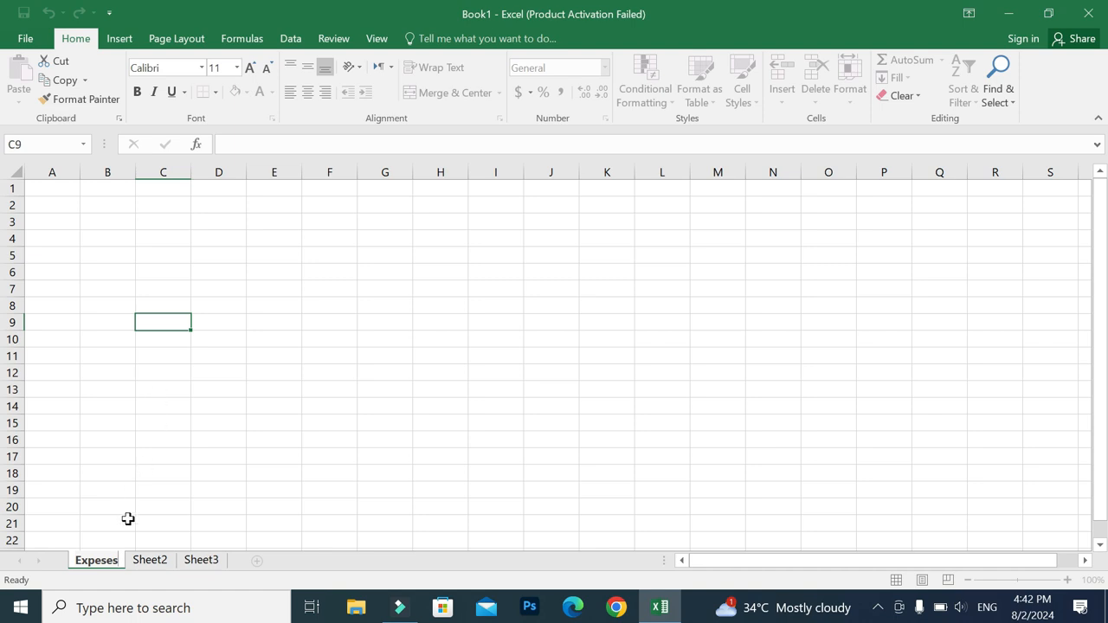
# Step: Rename the Sheet2 worksheet as Income
pyautogui.click(150, 561)
pyautogui.rightClick(151, 562)
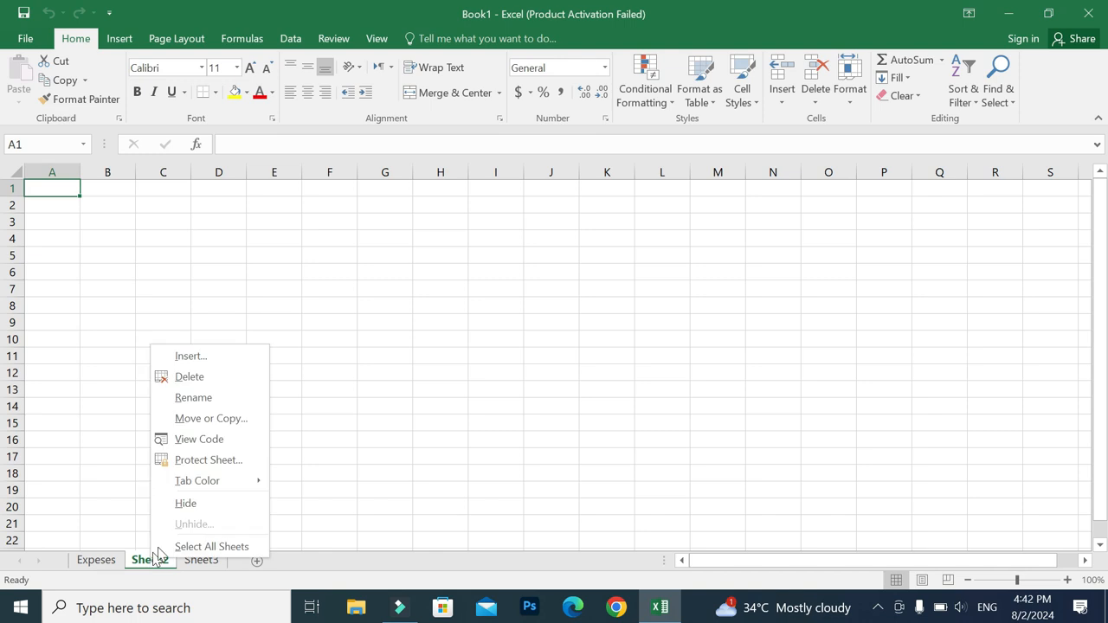
pyautogui.click(200, 399)
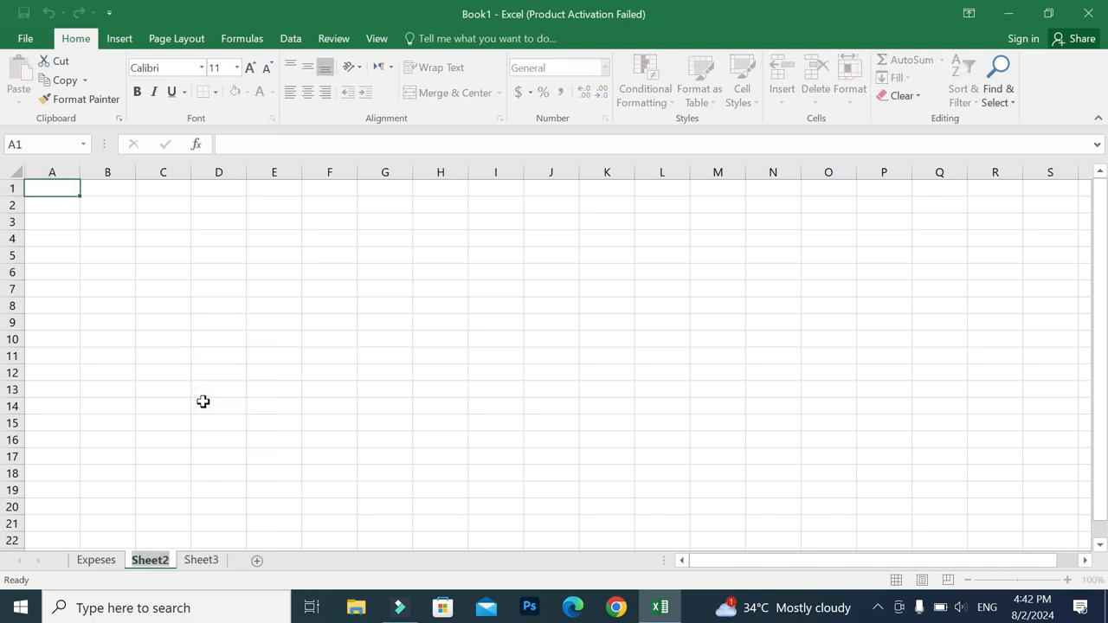
pyautogui.write('Income')
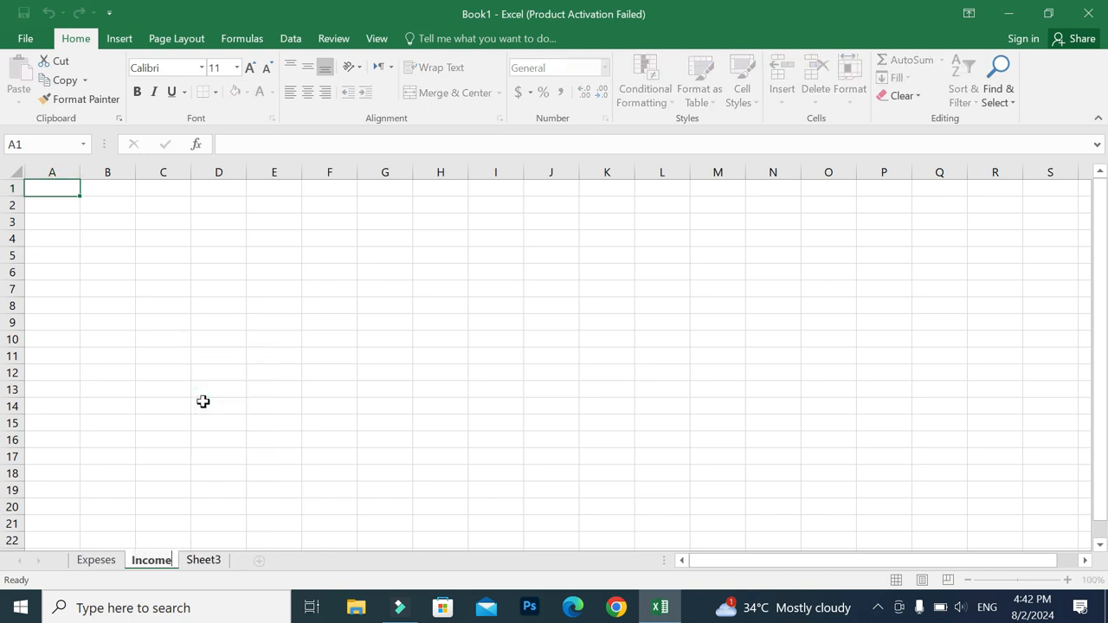
pyautogui.click(205, 485)
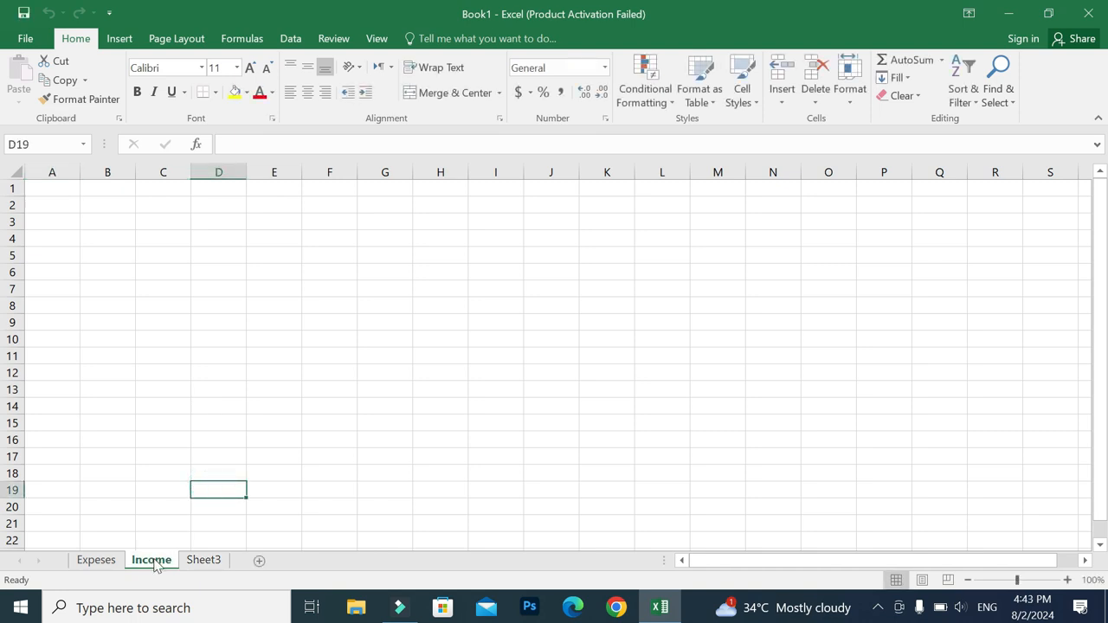
# Step: Color the Income sheet tab light green and the Expeses sheet tab red
pyautogui.rightClick(155, 564)
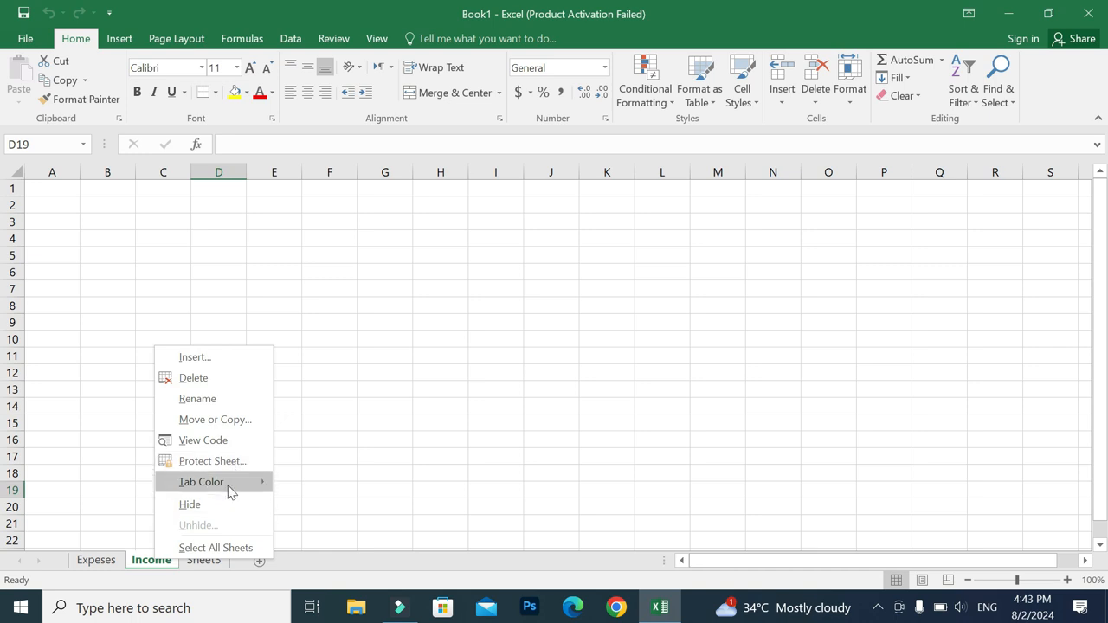
pyautogui.moveTo(229, 484)
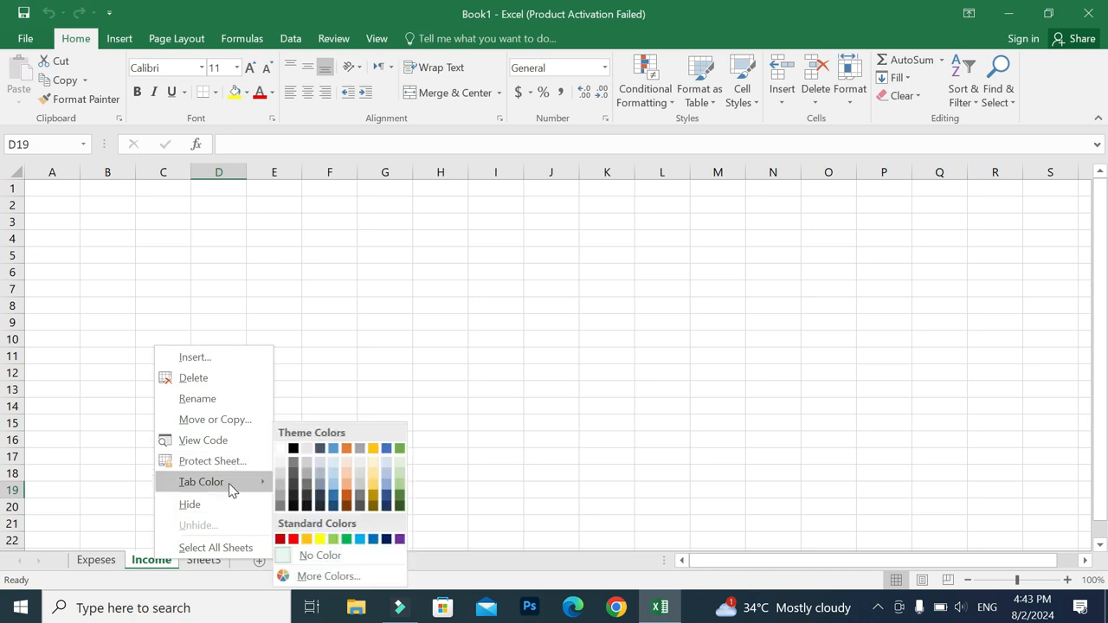
pyautogui.click(334, 541)
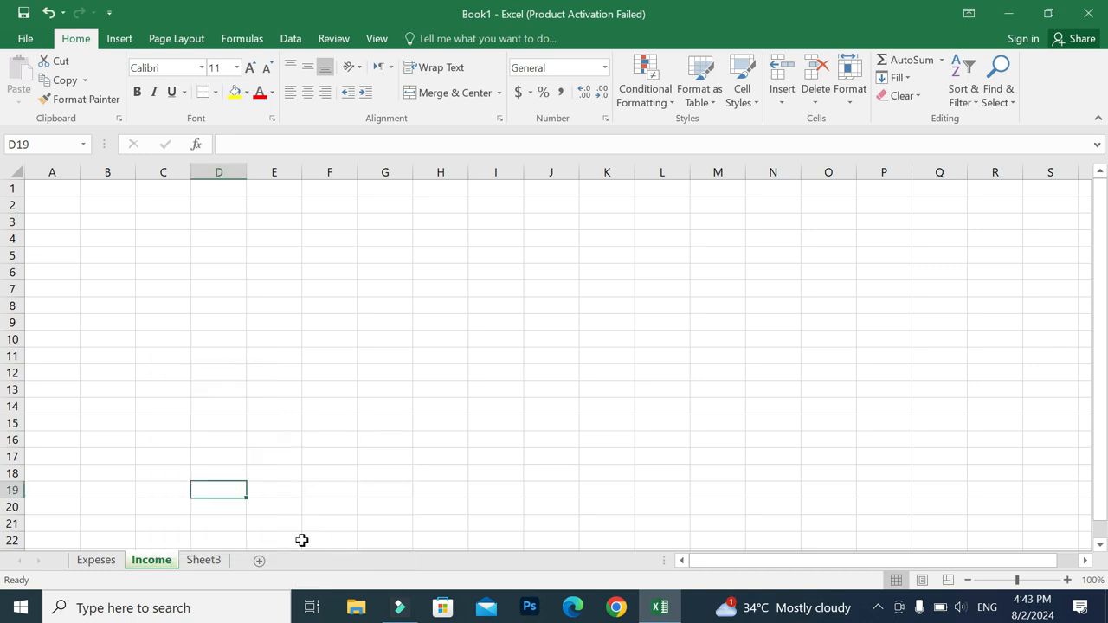
pyautogui.rightClick(103, 567)
pyautogui.moveTo(176, 493)
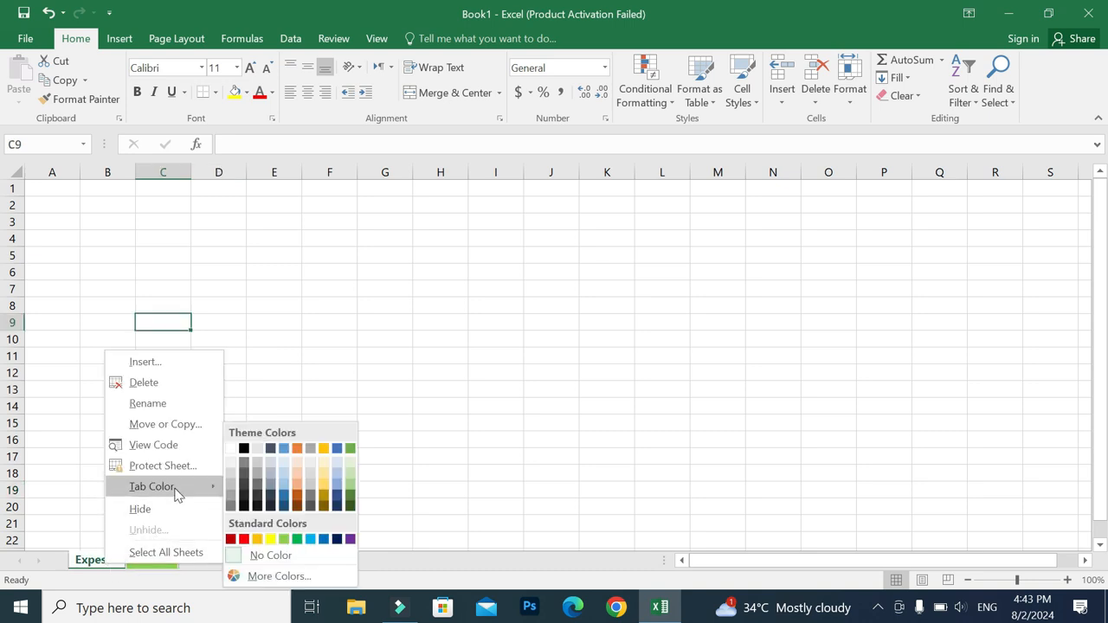
pyautogui.click(243, 539)
# Step: On Sheet3, move the active cell down column A past row 22 one cell at a time and back up to A1
pyautogui.click(204, 561)
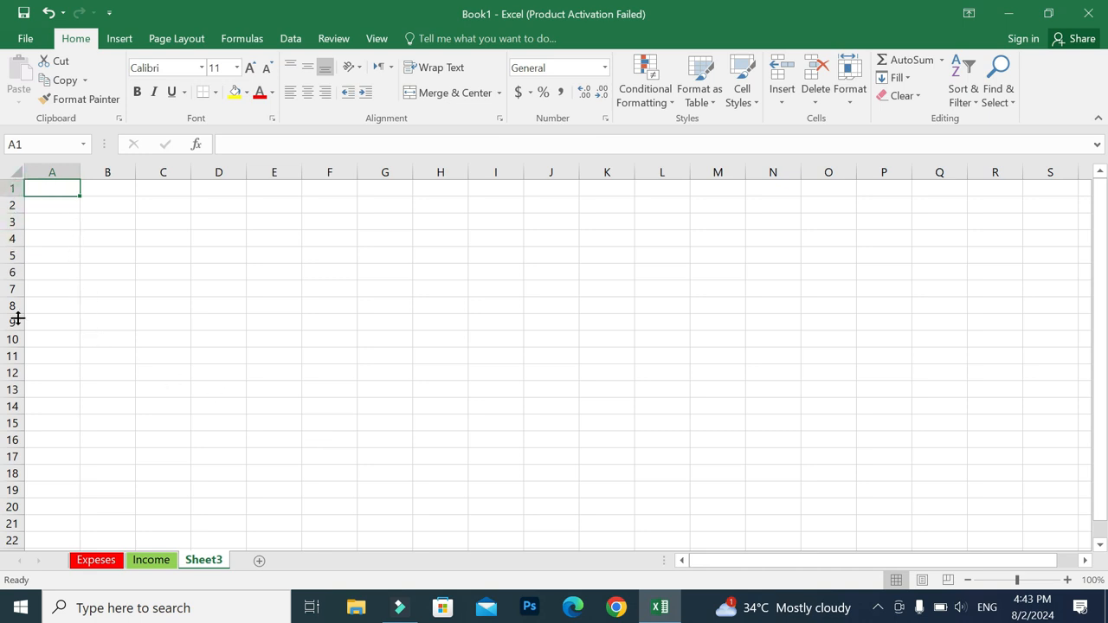
pyautogui.press('Down')
pyautogui.press('Down')
pyautogui.press('Down')
pyautogui.press('Down')
pyautogui.press('Down')
pyautogui.press('Down')
pyautogui.press('Down')
pyautogui.press('Down')
pyautogui.press('Down')
pyautogui.press('Down')
pyautogui.press('Down')
pyautogui.press('Down')
pyautogui.press('Down')
pyautogui.press('Down')
pyautogui.press('Down')
pyautogui.press('Down')
pyautogui.press('Down')
pyautogui.press('Down')
pyautogui.press('Down')
pyautogui.press('Down')
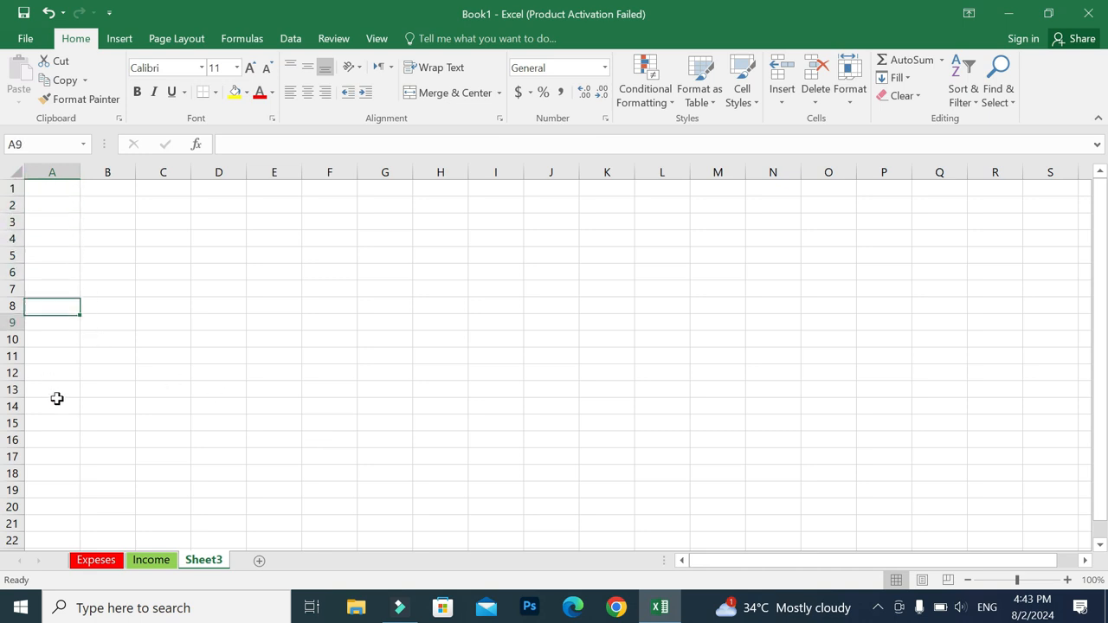
pyautogui.press('Down')
pyautogui.press('Down')
pyautogui.press('Down')
pyautogui.press('Down')
pyautogui.press('Down')
pyautogui.press('Down')
pyautogui.press('Down')
pyautogui.press('Up')
pyautogui.press('Up')
pyautogui.press('Up')
pyautogui.press('Up')
pyautogui.press('Up')
pyautogui.press('Up')
pyautogui.press('Up')
pyautogui.press('Up')
pyautogui.press('Up')
pyautogui.press('Up')
pyautogui.press('Up')
pyautogui.press('Up')
pyautogui.press('Up')
pyautogui.press('Up')
pyautogui.press('Up')
pyautogui.press('Up')
pyautogui.press('Up')
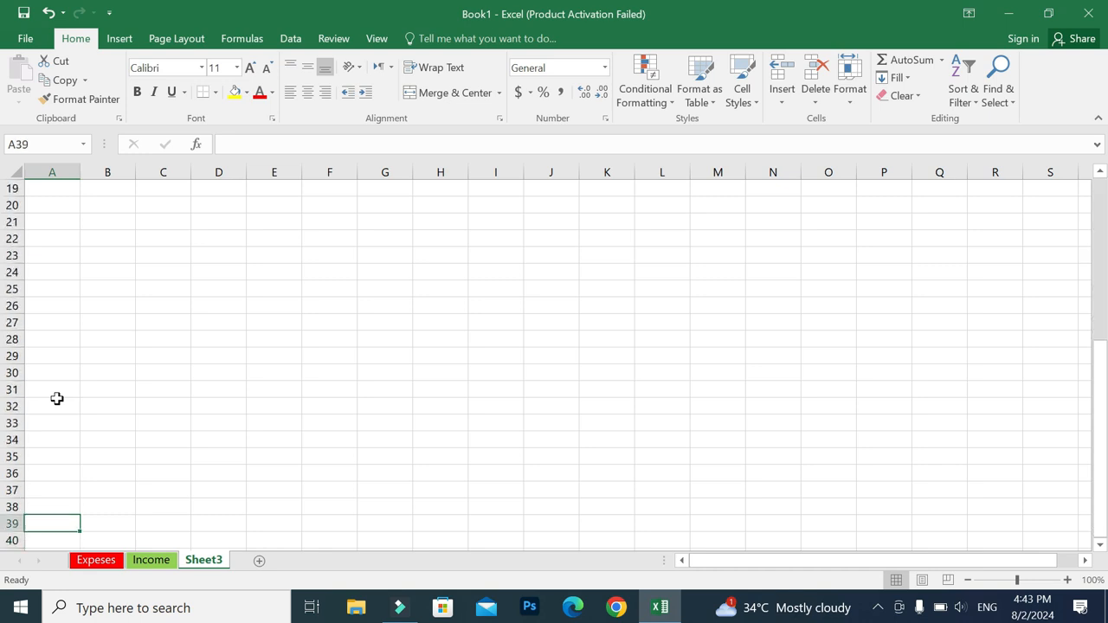
pyautogui.press('Up')
pyautogui.press('Up')
pyautogui.press('Up')
pyautogui.press('Up')
pyautogui.press('Up')
pyautogui.press('Up')
pyautogui.press('Up')
pyautogui.press('Up')
pyautogui.press('Up')
pyautogui.press('Up')
pyautogui.press('Up')
pyautogui.press('Up')
pyautogui.press('Up')
pyautogui.press('Up')
pyautogui.press('Up')
pyautogui.press('Up')
pyautogui.press('Up')
pyautogui.press('Up')
pyautogui.press('Up')
pyautogui.press('Up')
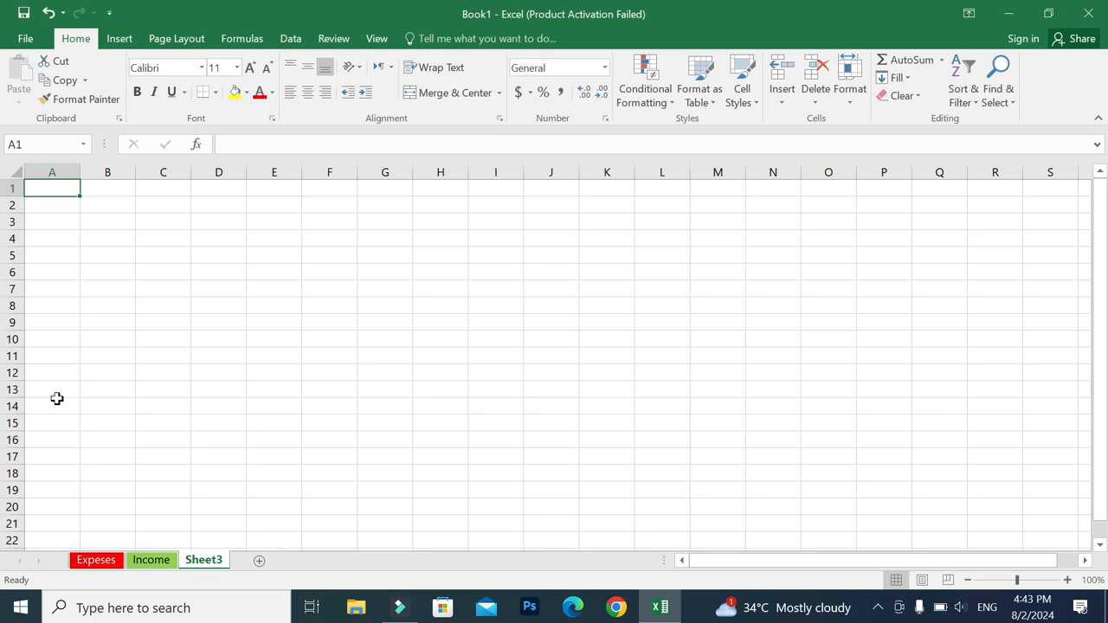
# Step: Jump to the last row and the last column of Sheet3 to examine the sheet's limits, and return to cell A1
pyautogui.hotkey('ctrl', 'Down')
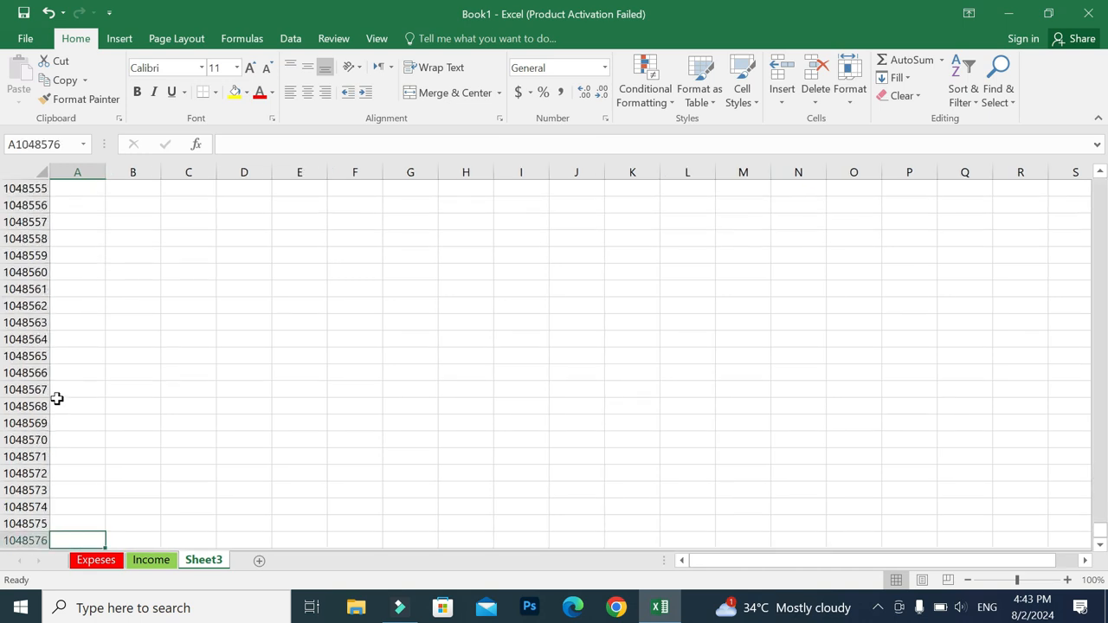
pyautogui.scroll(-2, 92, 403)
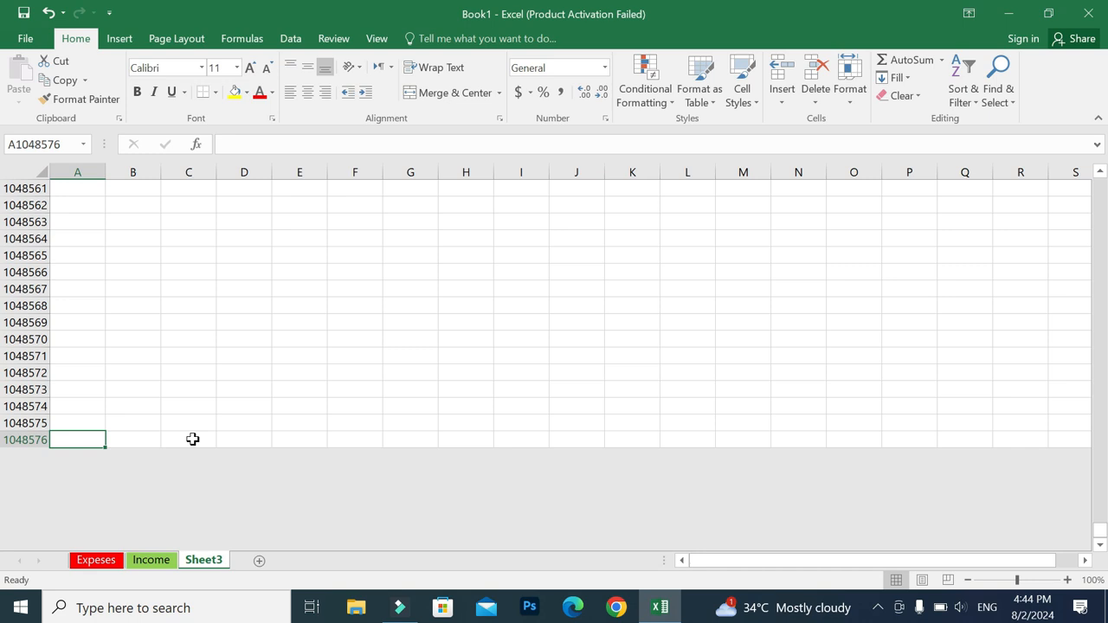
pyautogui.hotkey('ctrl', 'Right')
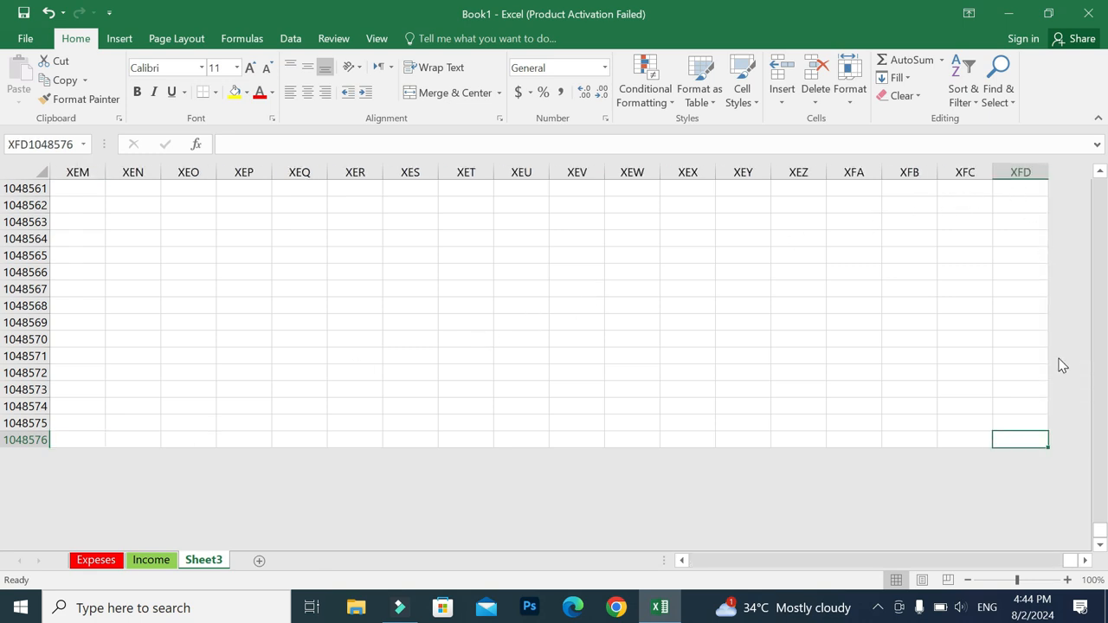
pyautogui.hotkey('ctrl', 'Home')
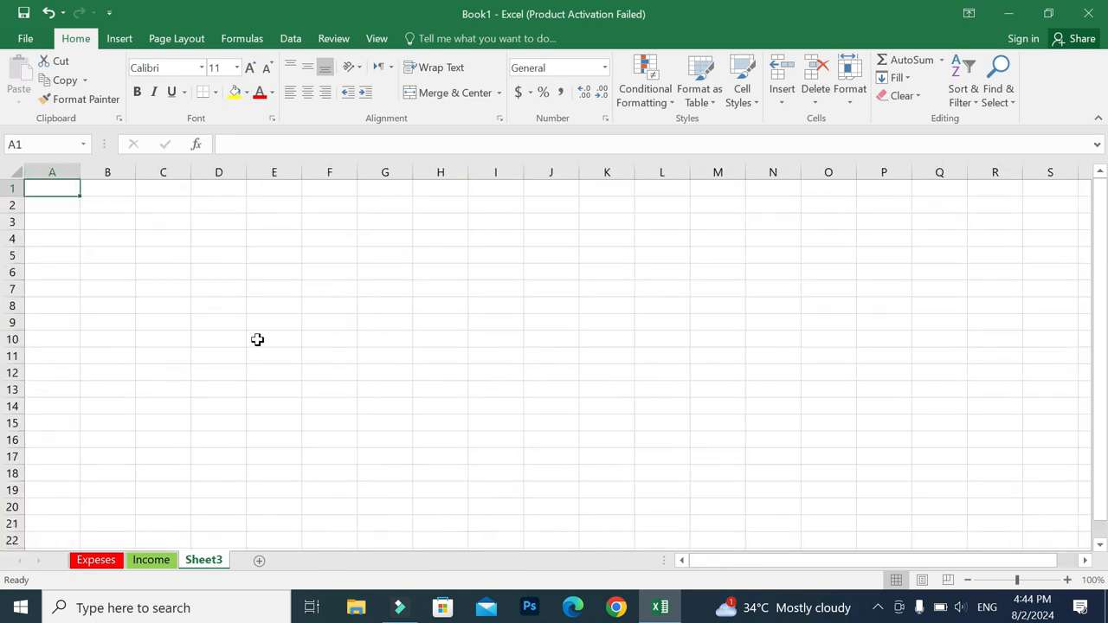
# Step: Enter the number 1 in cell C5 of the Expeses sheet and reselect that cell
pyautogui.click(111, 564)
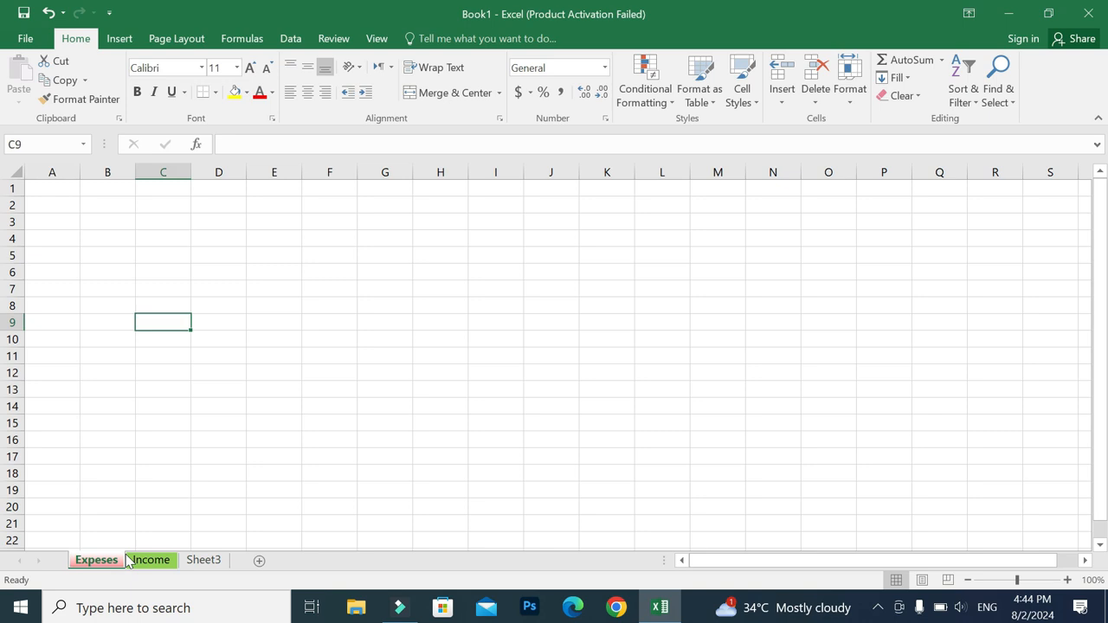
pyautogui.click(136, 252)
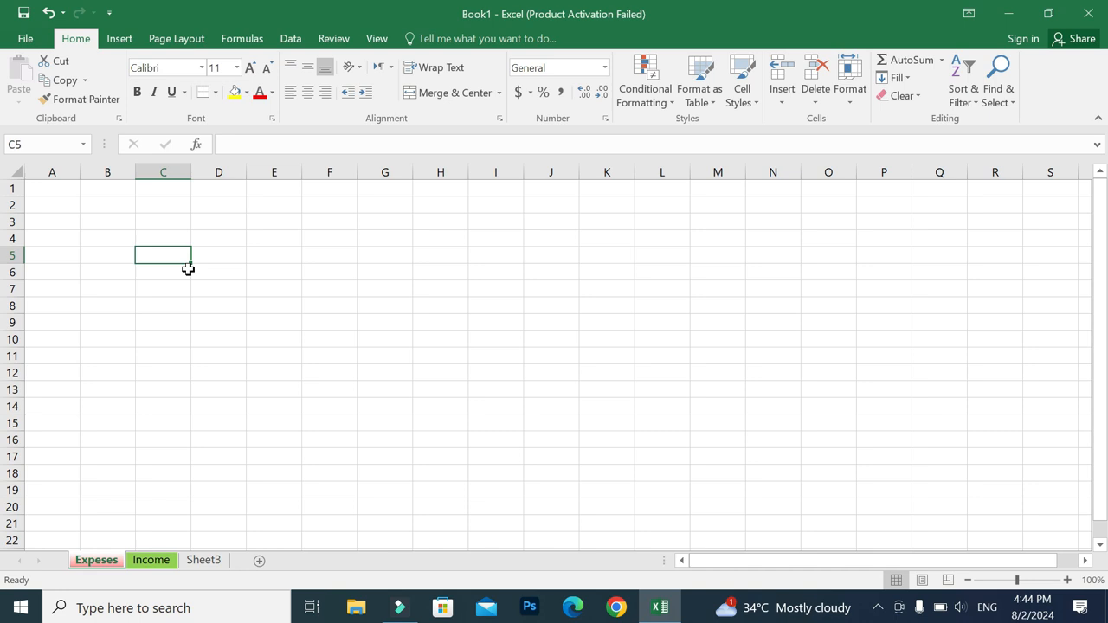
pyautogui.write('1')
pyautogui.click(265, 299)
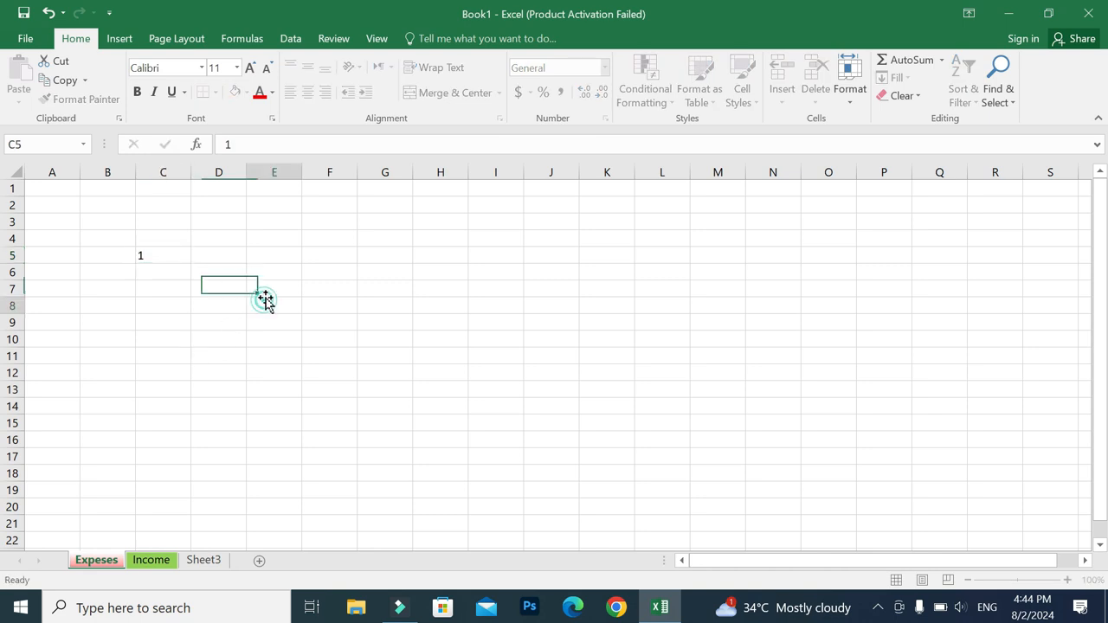
pyautogui.click(148, 254)
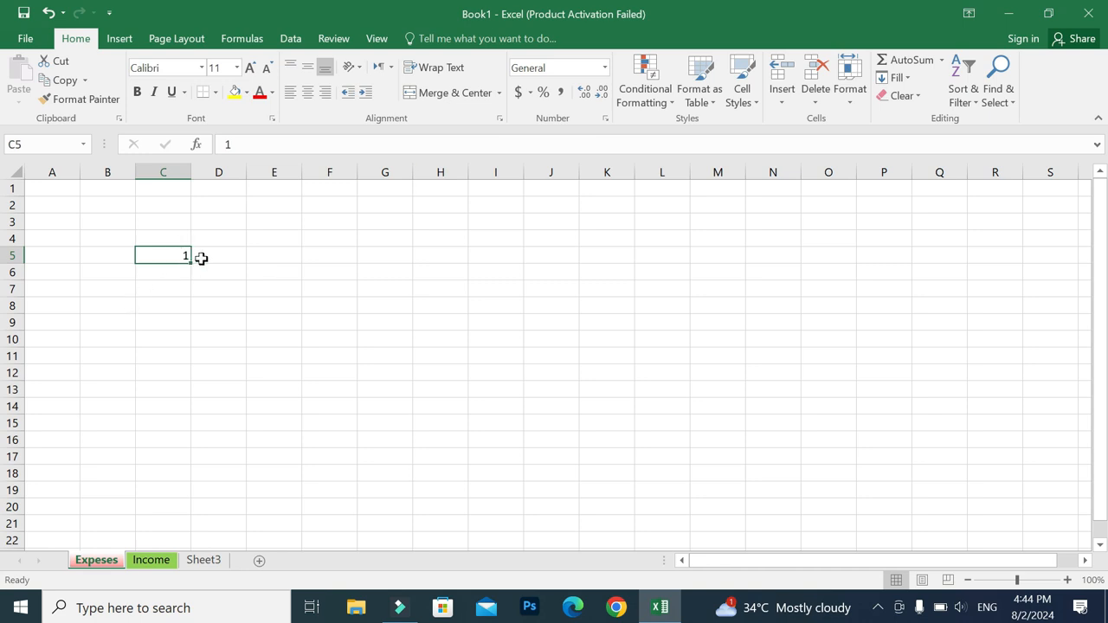
# Step: Enter the letter a in cell E5, compare its alignment with the number in C5, and clear E5
pyautogui.click(294, 259)
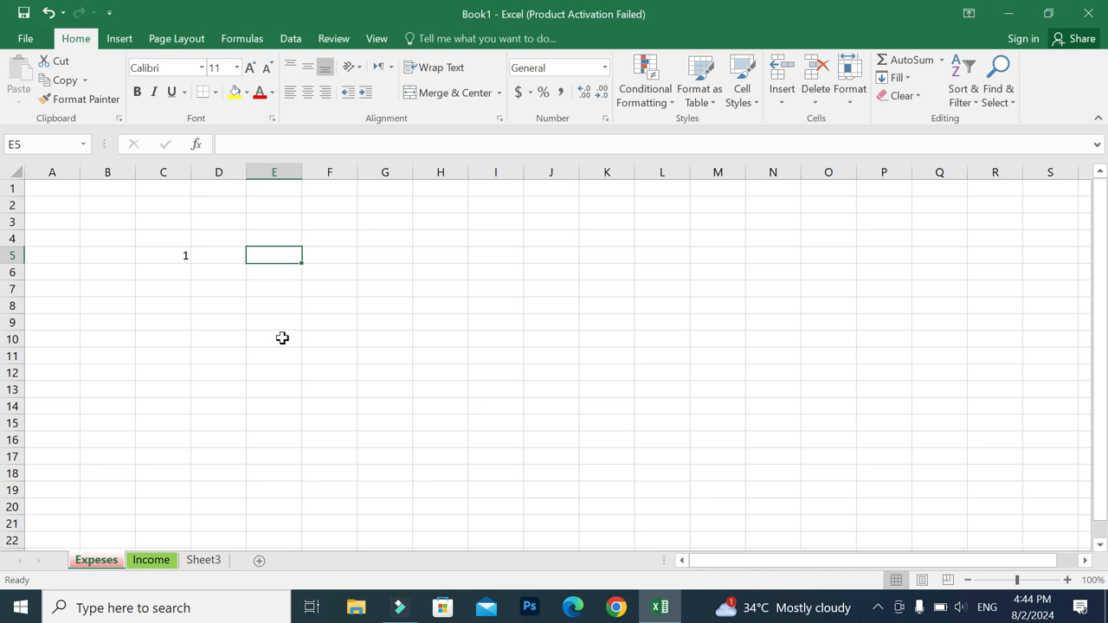
pyautogui.write('a')
pyautogui.click(307, 424)
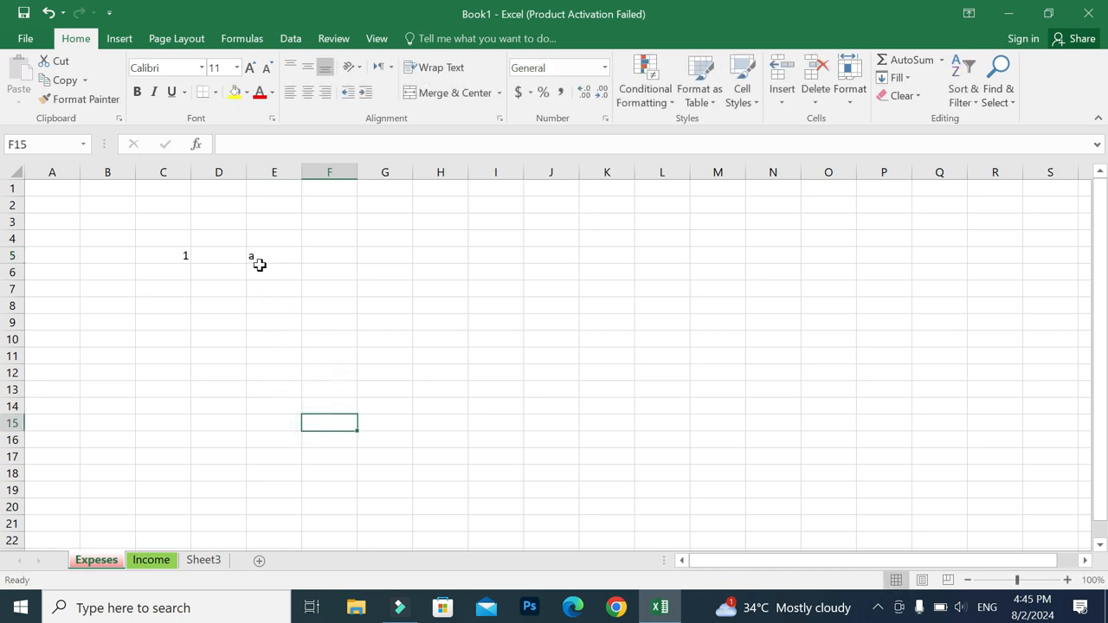
pyautogui.click(268, 259)
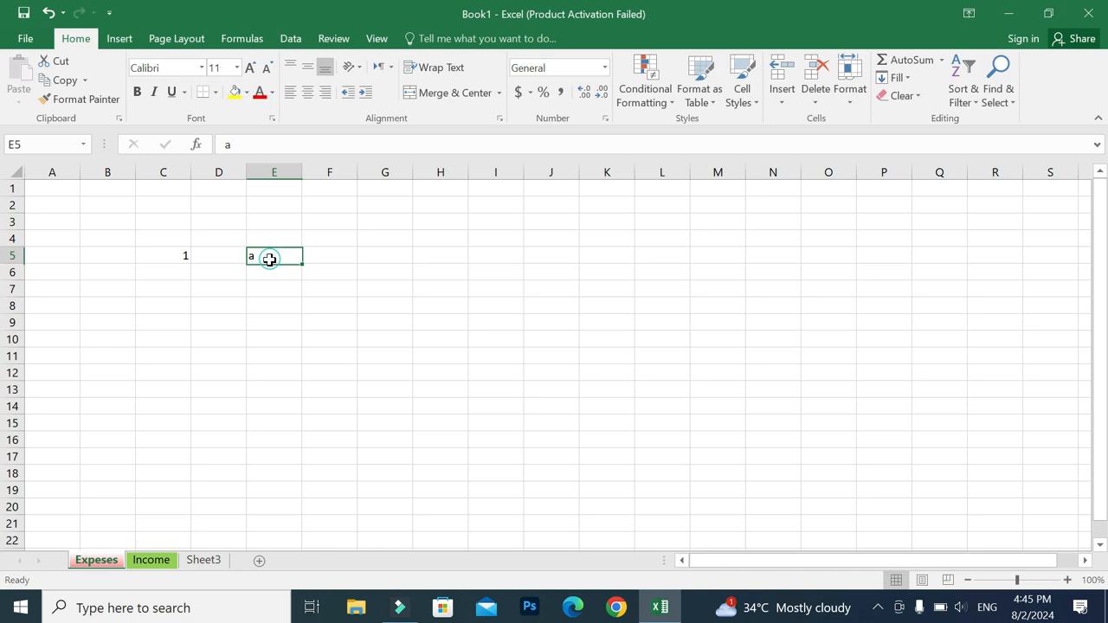
pyautogui.click(183, 259)
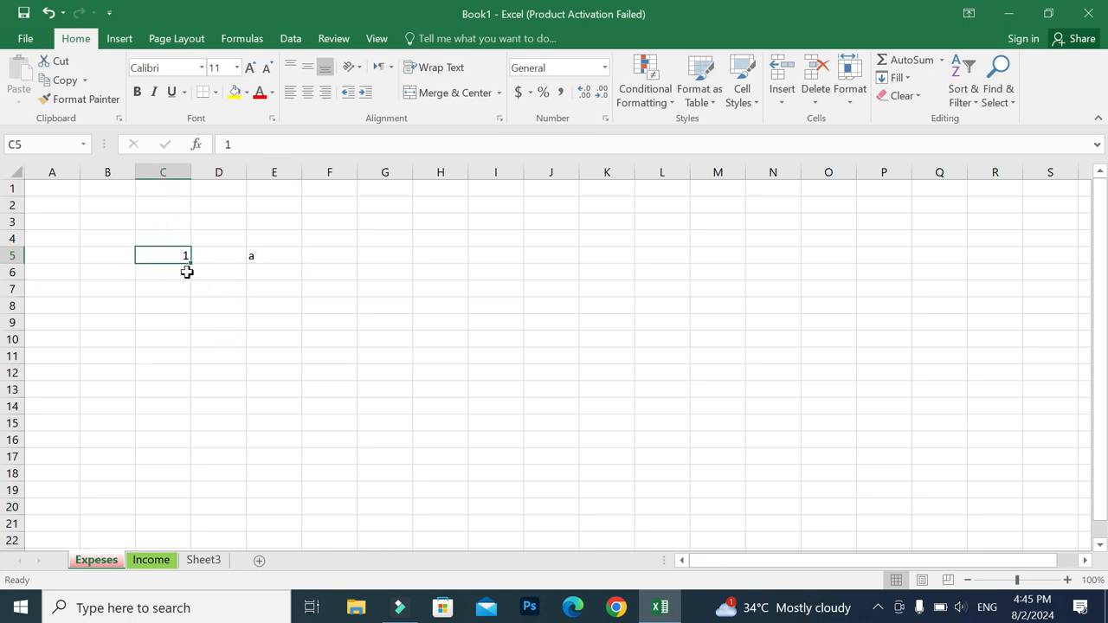
pyautogui.click(286, 257)
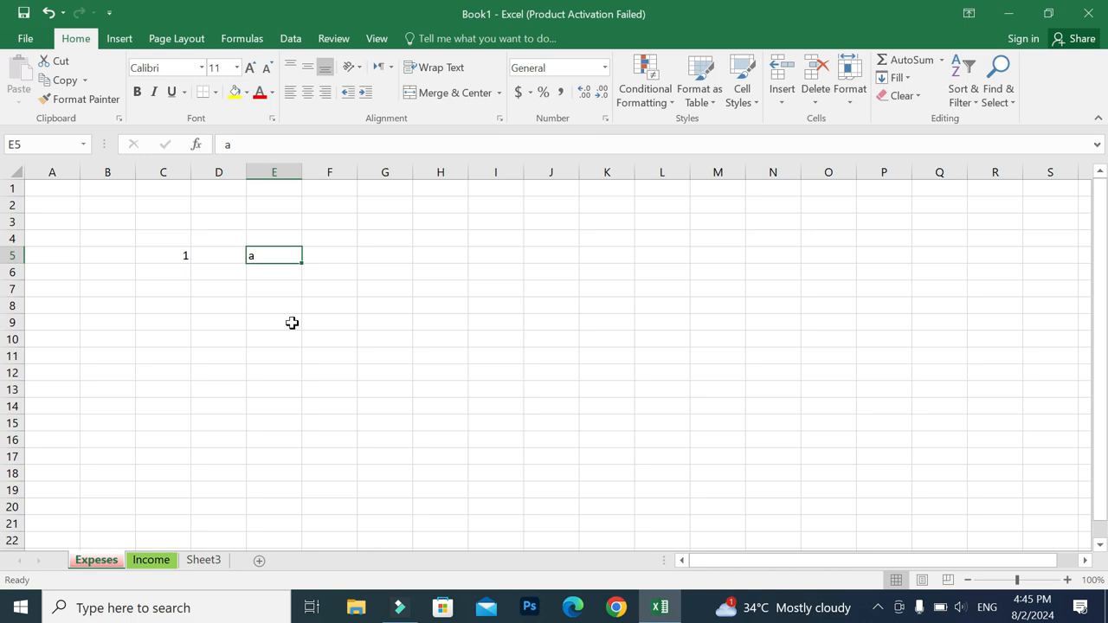
pyautogui.press('Delete')
# Step: Define the name First for cell C5 with workbook scope
pyautogui.click(174, 255)
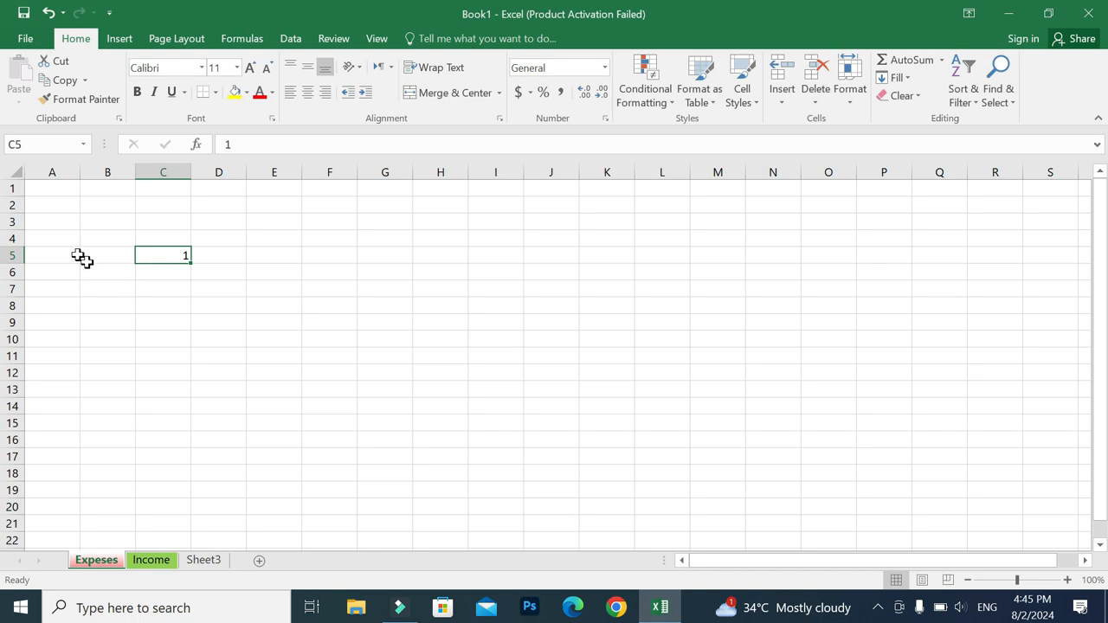
pyautogui.rightClick(182, 258)
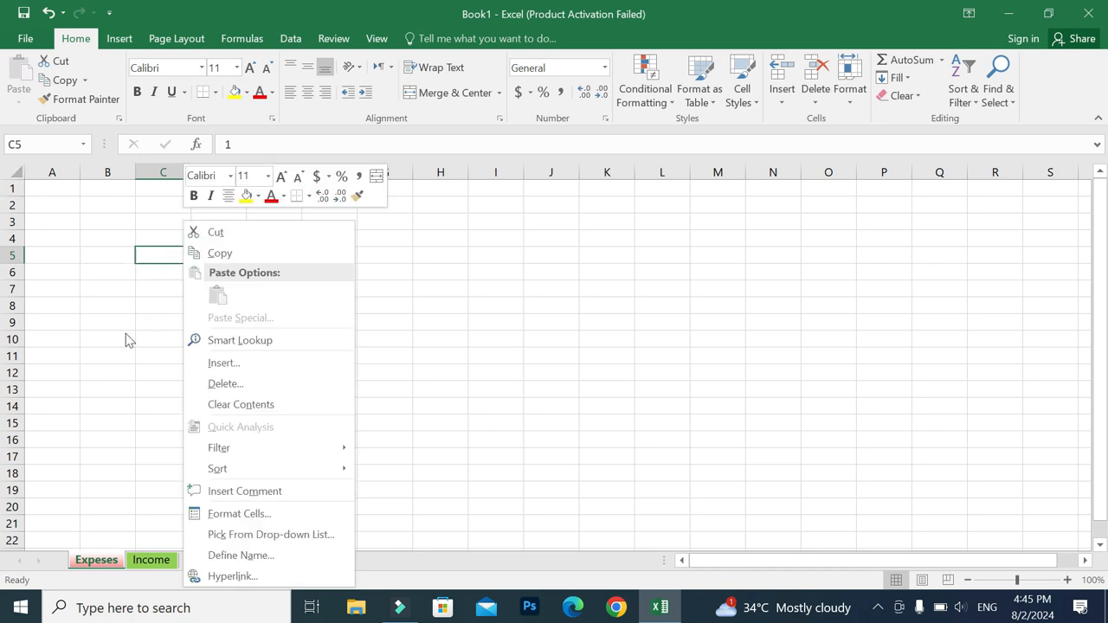
pyautogui.click(242, 557)
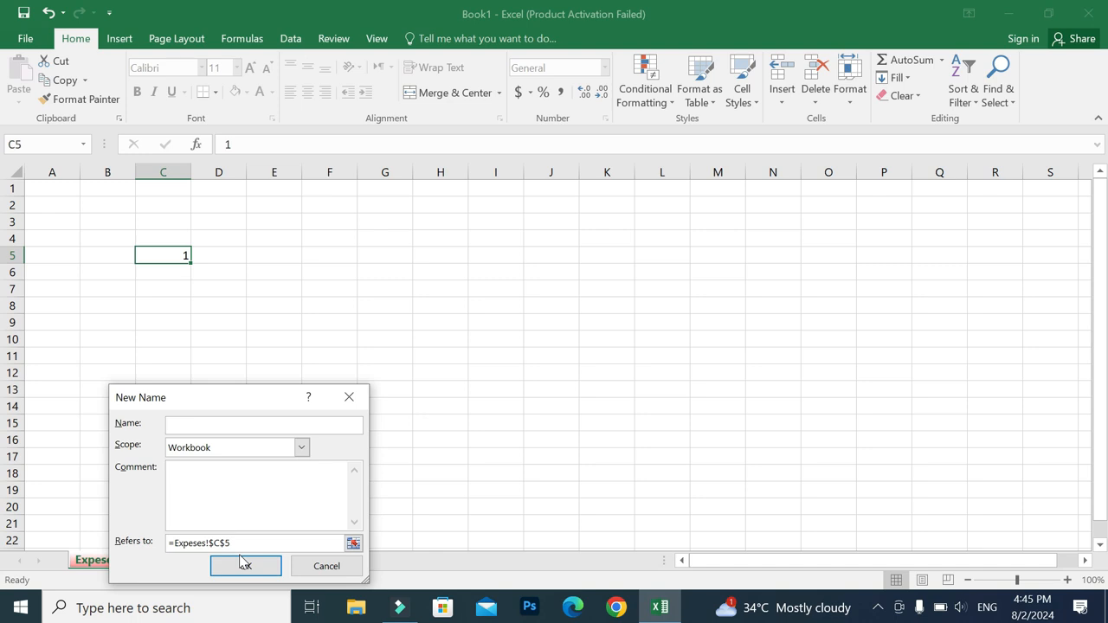
pyautogui.write('First')
pyautogui.click(243, 565)
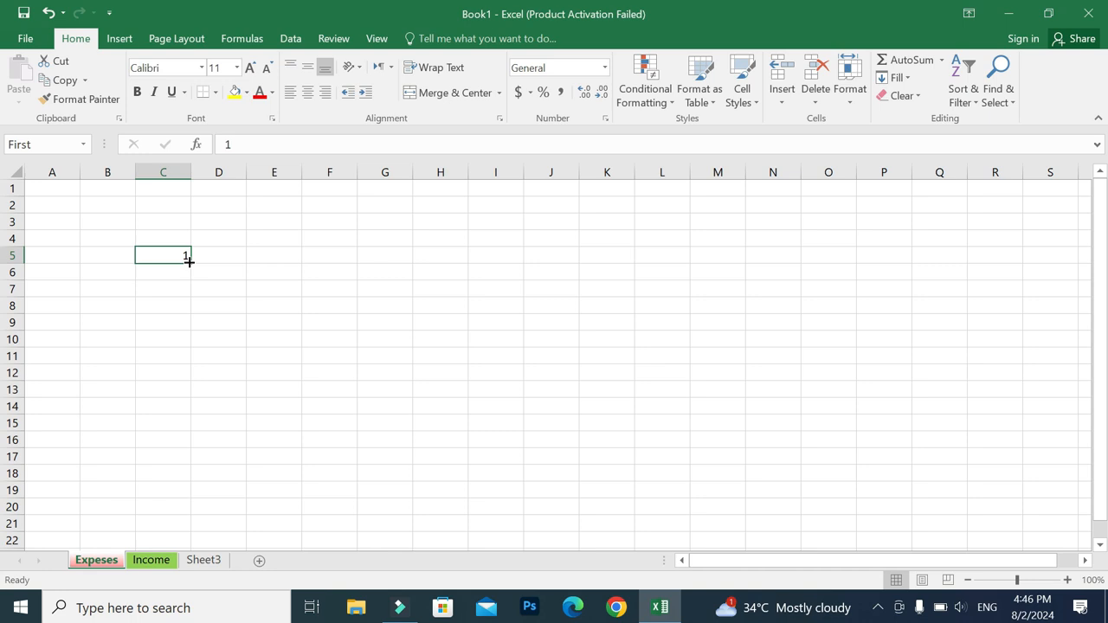
# Step: Try filling C5 down to C19 with plain copies, undo it, and fill C5 through C21 with the series 1 to 17
pyautogui.moveTo(188, 260); pyautogui.dragTo(185, 504)
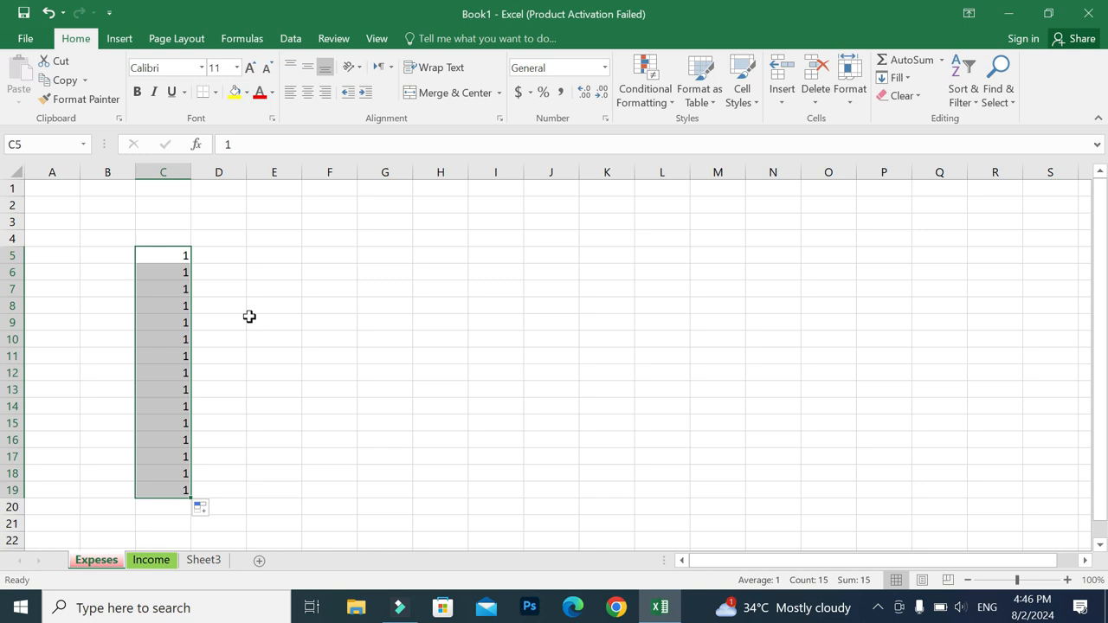
pyautogui.hotkey('ctrl', 'z')
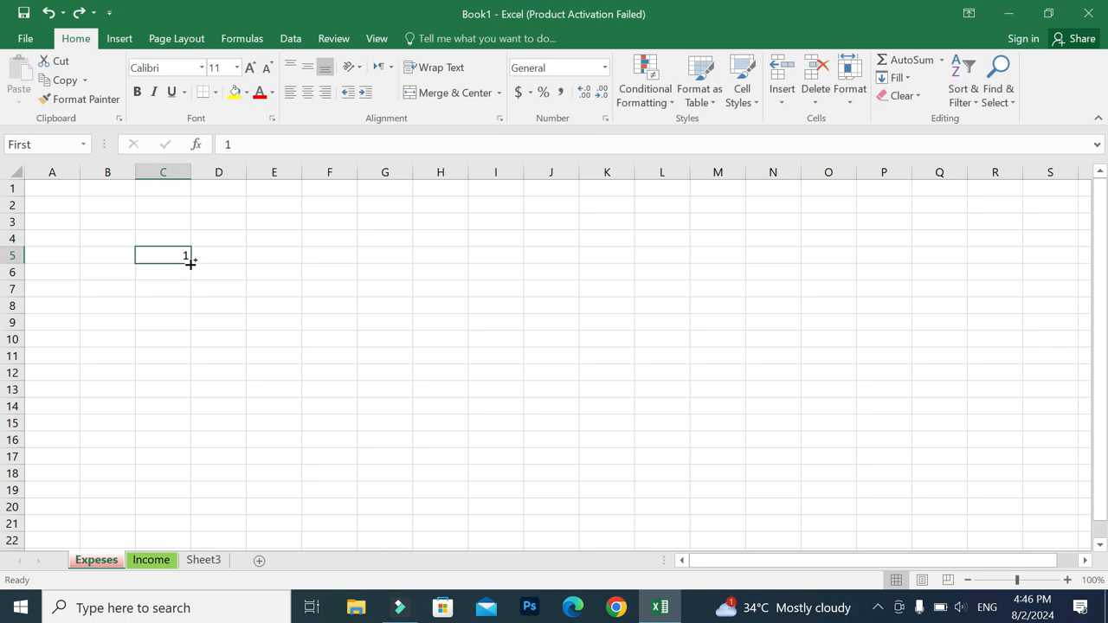
pyautogui.moveTo(191, 263); pyautogui.dragTo(192, 524)
pyautogui.scroll(-2, 261, 448)
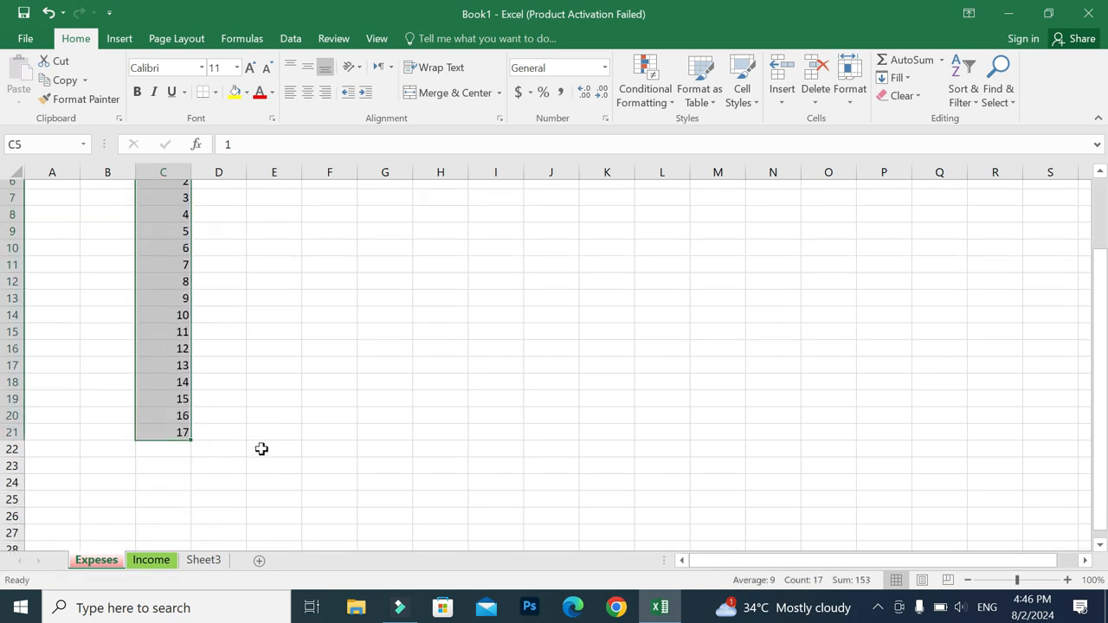
pyautogui.scroll(2, 262, 442)
pyautogui.click(291, 386)
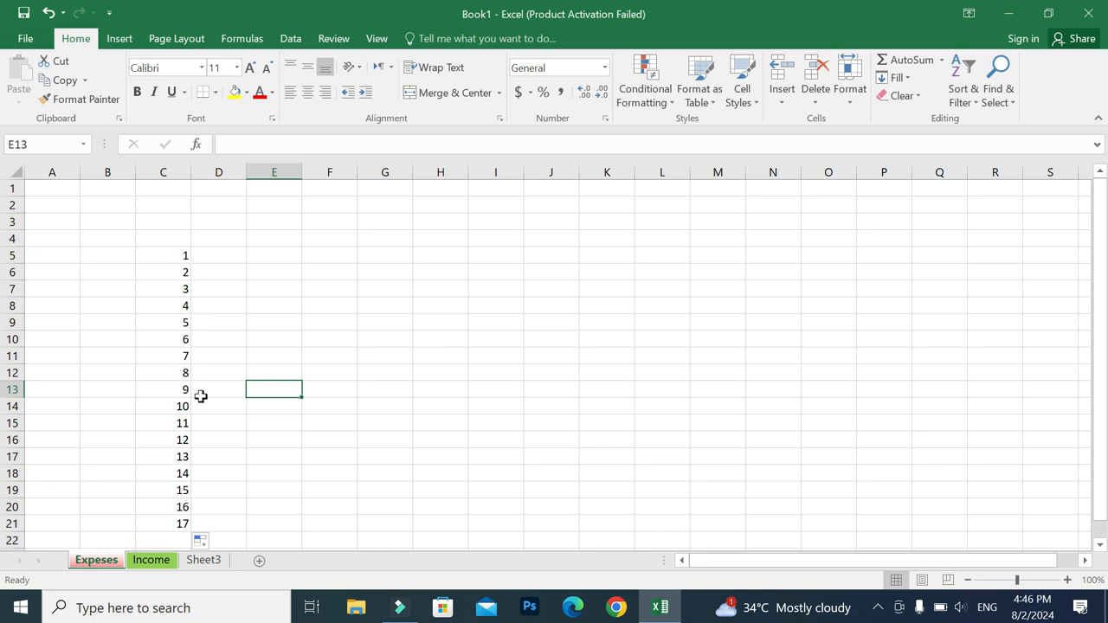
# Step: Extend the consecutive number series in column C from C21 down to row 44 and return to C5
pyautogui.scroll(-2, 200, 394)
pyautogui.click(182, 424)
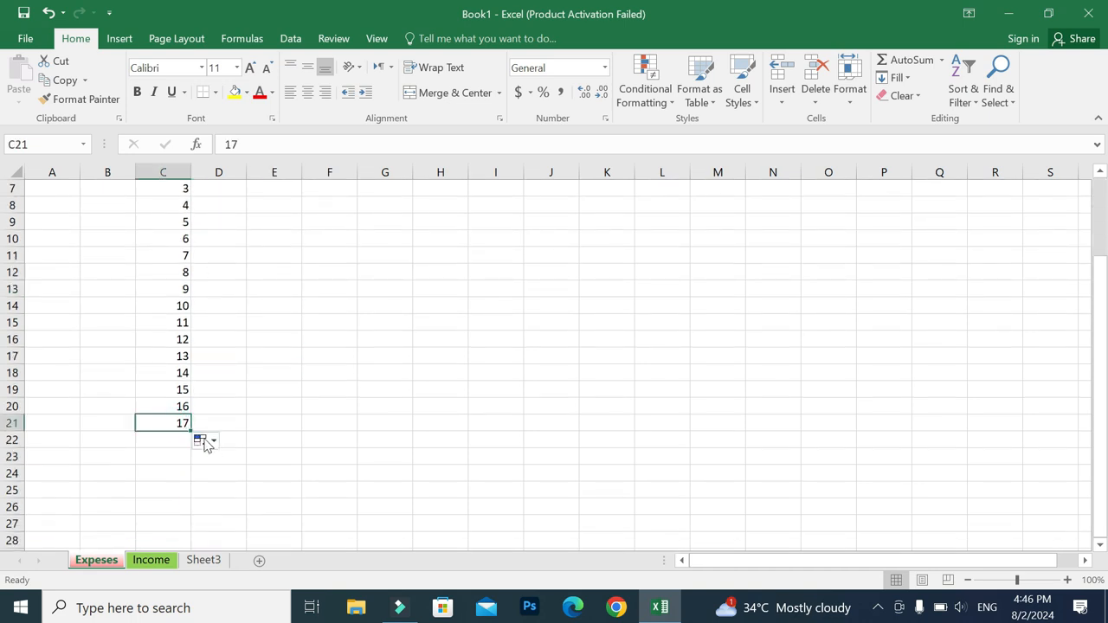
pyautogui.moveTo(191, 430); pyautogui.dragTo(181, 546)
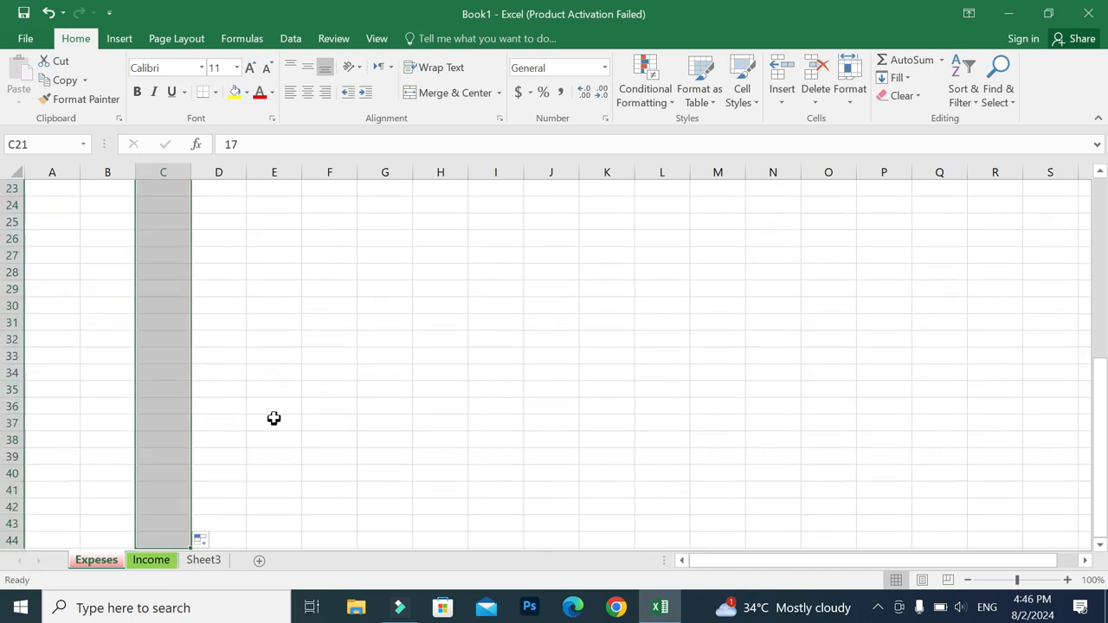
pyautogui.scroll(5, 275, 414)
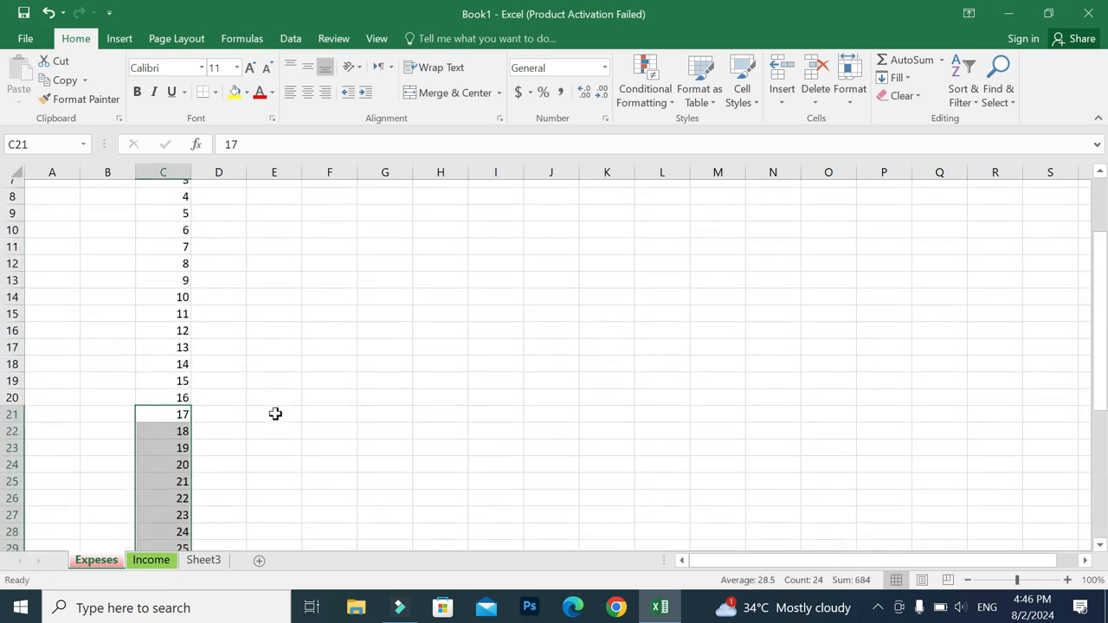
pyautogui.scroll(3, 275, 414)
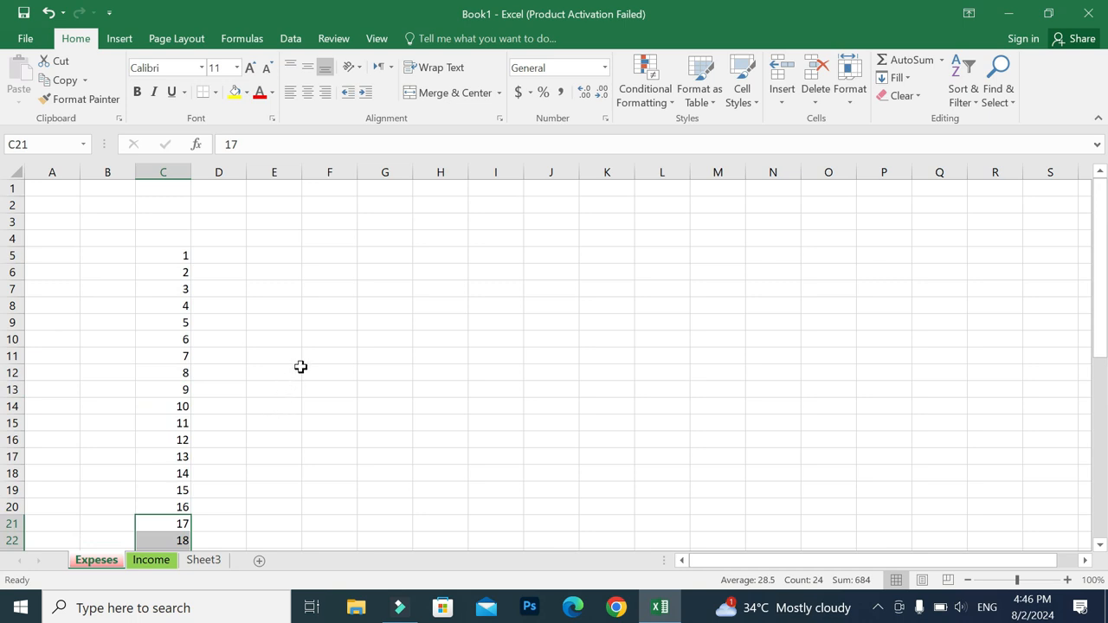
pyautogui.click(180, 253)
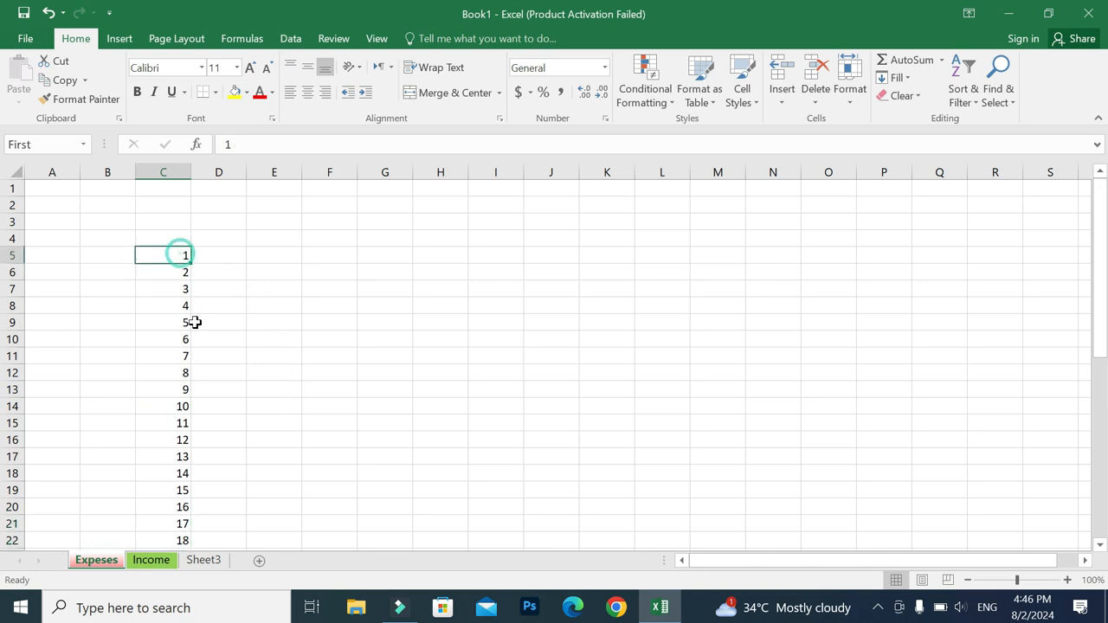
# Step: Enter 7 in cell G5 and fill a consecutive number series down to 20 in G18
pyautogui.click(378, 257)
pyautogui.write('7')
pyautogui.click(486, 308)
pyautogui.click(390, 255)
pyautogui.moveTo(411, 264); pyautogui.dragTo(413, 476)
pyautogui.click(595, 341)
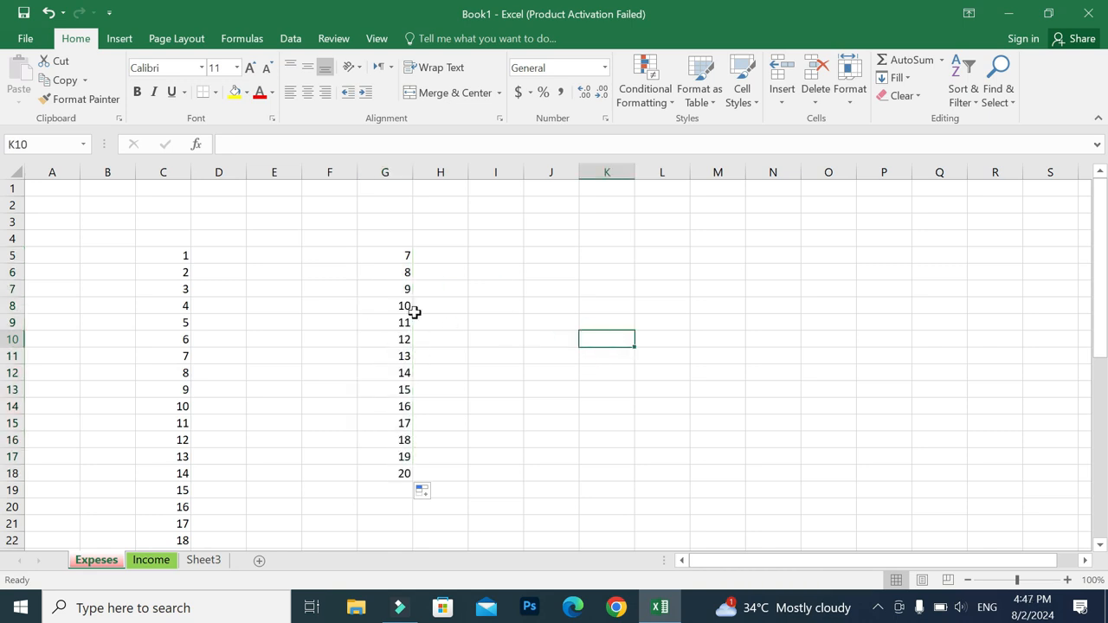
# Step: Fill a consecutive number series across row 5 from 7 in G5 to 15 in O5
pyautogui.click(407, 256)
pyautogui.moveTo(415, 266); pyautogui.dragTo(857, 263)
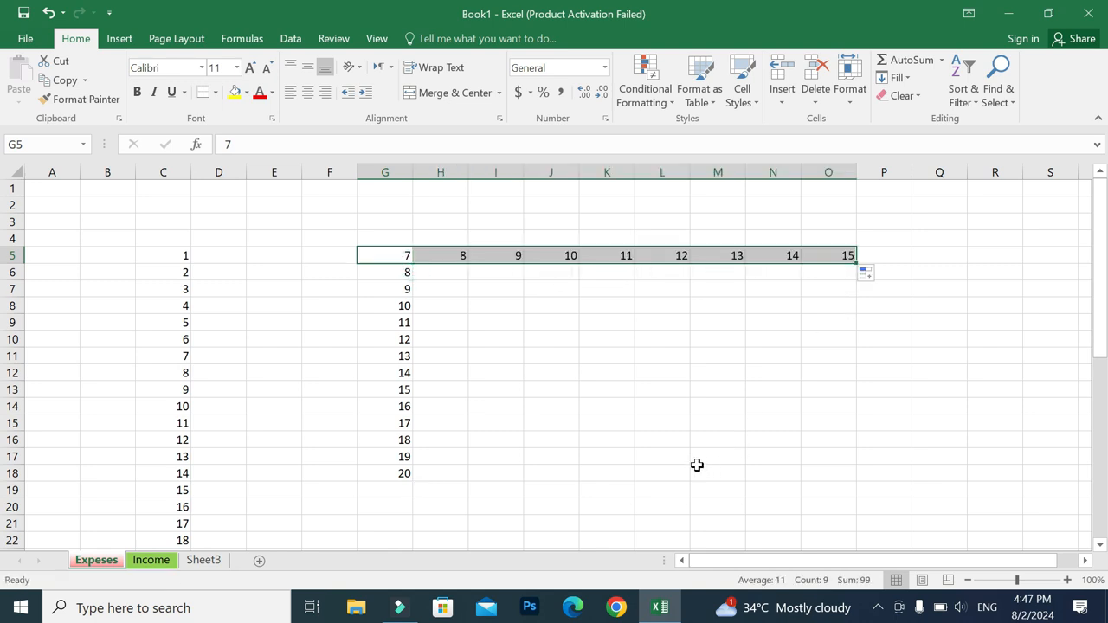
pyautogui.click(557, 332)
# Step: Fill the series backwards from C5 up to -2 in C2, and from G5 across to 5 in E5
pyautogui.click(179, 253)
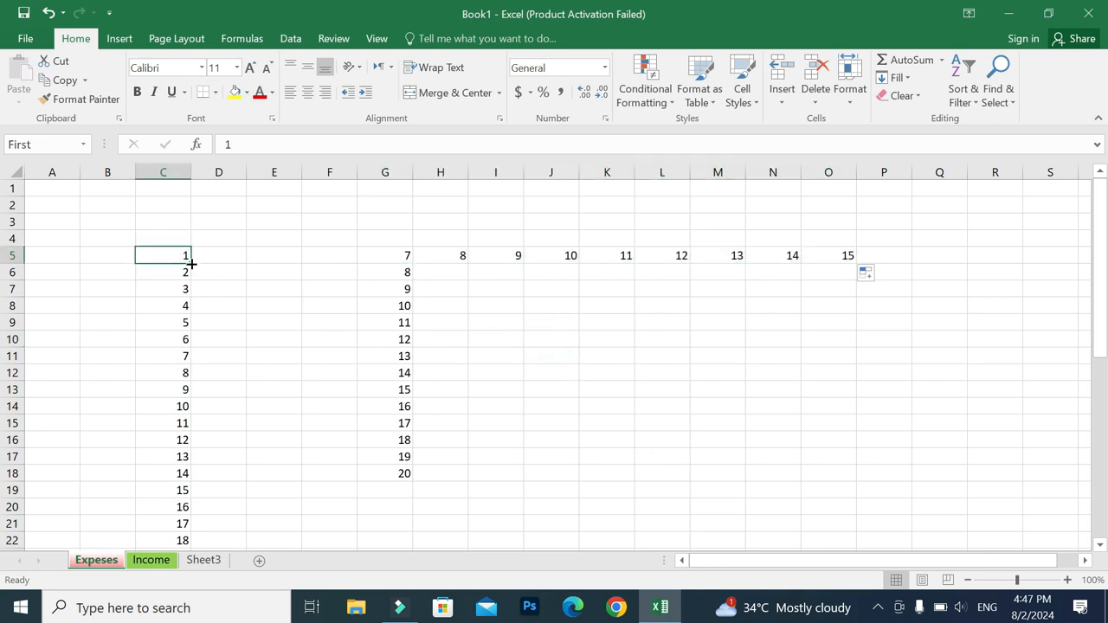
pyautogui.moveTo(189, 260); pyautogui.dragTo(190, 205)
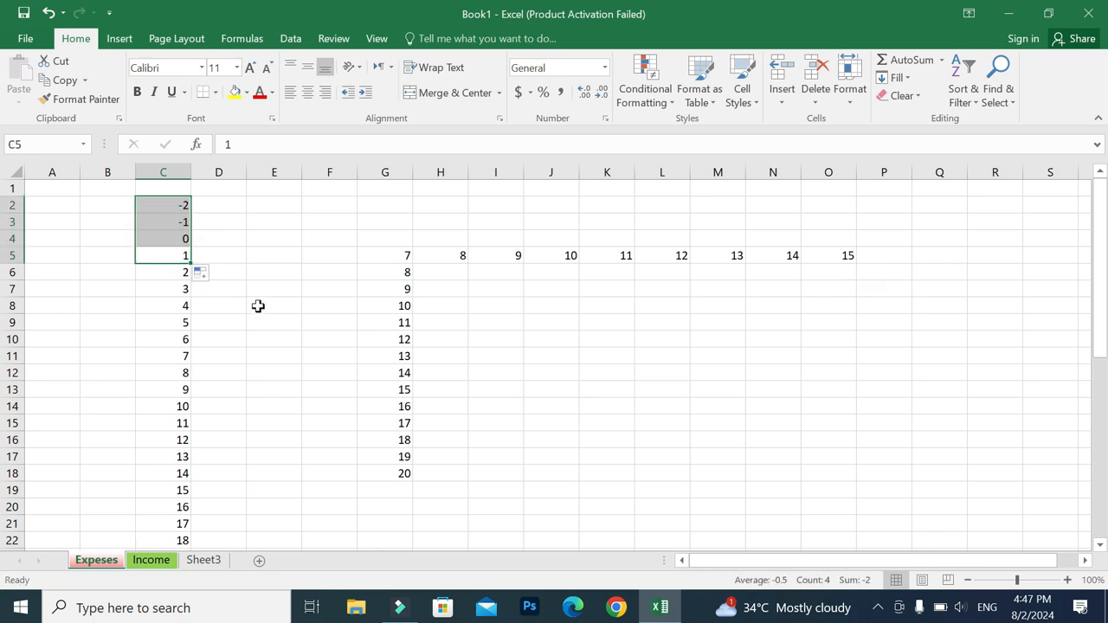
pyautogui.click(401, 257)
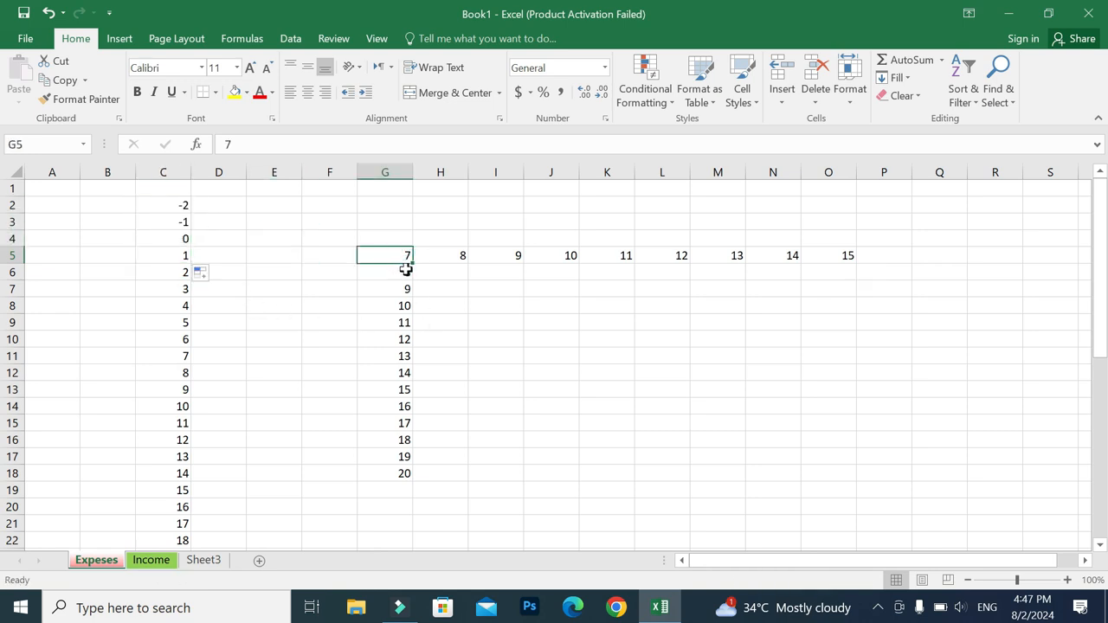
pyautogui.moveTo(410, 266); pyautogui.dragTo(250, 268)
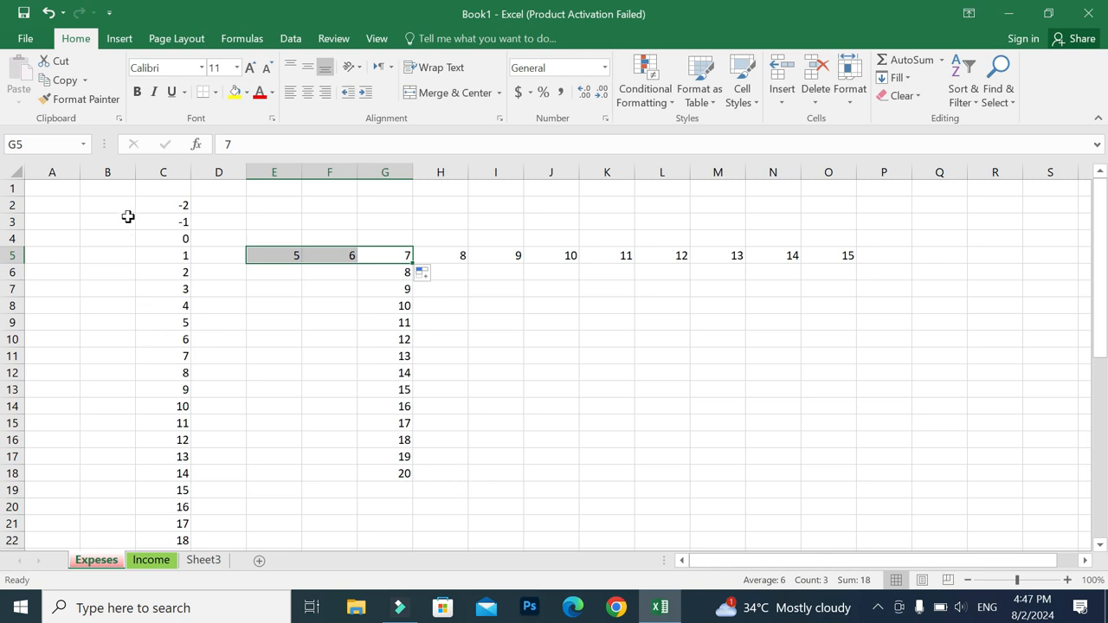
# Step: Clear all the number series in the range C2:P47
pyautogui.moveTo(155, 204); pyautogui.dragTo(871, 563)
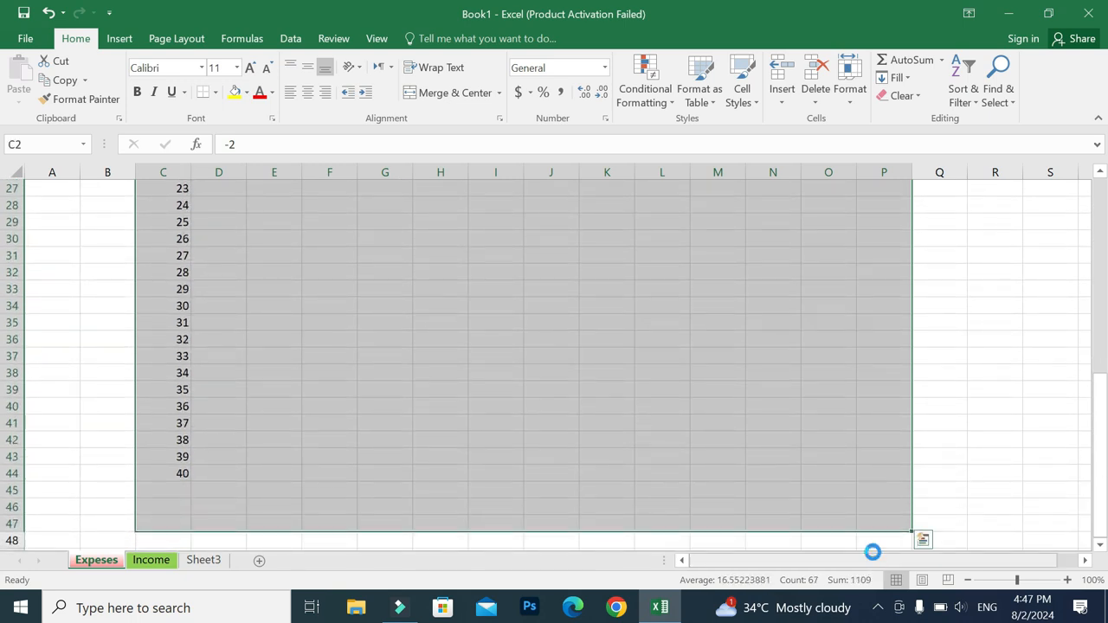
pyautogui.press('Delete')
# Step: Enter Monday in cell E4 and fill the weekday names down to Sunday in E10
pyautogui.click(277, 241)
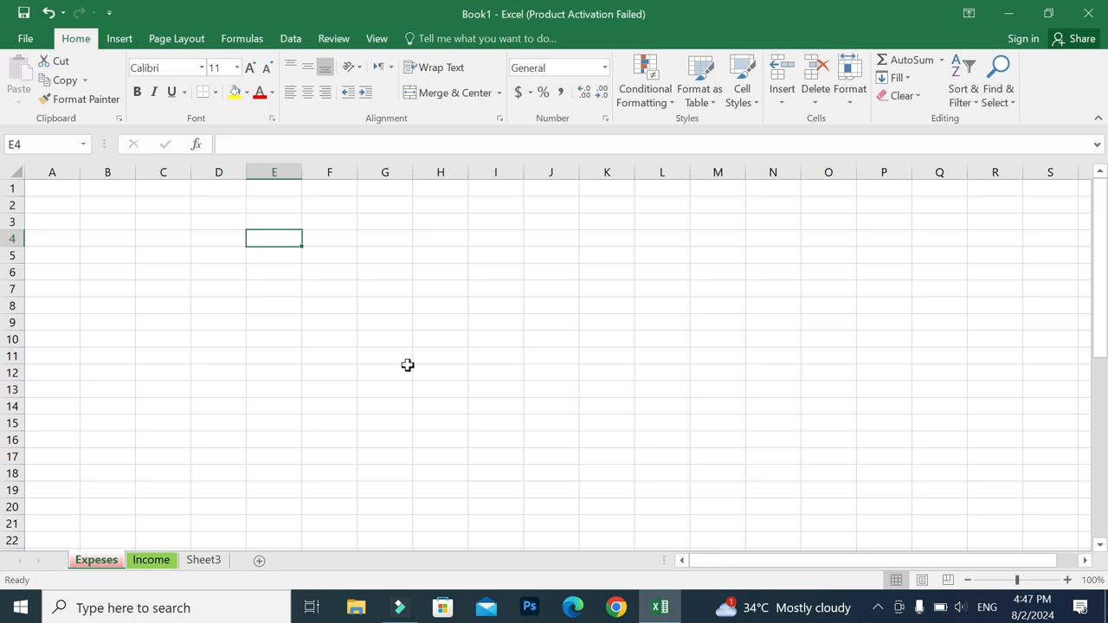
pyautogui.write('Monday')
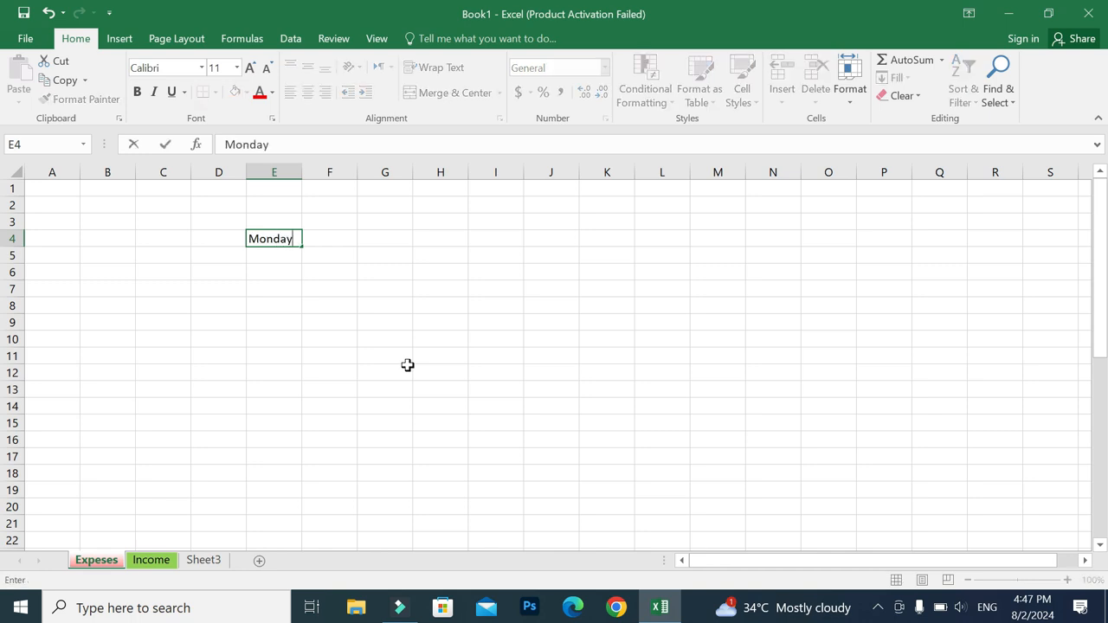
pyautogui.click(366, 378)
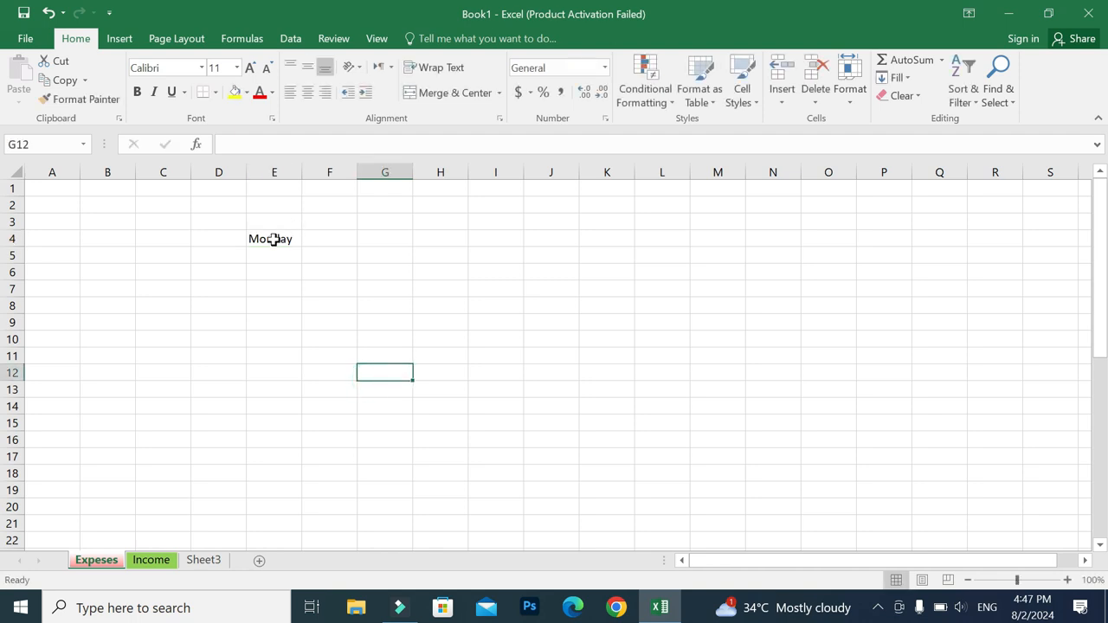
pyautogui.click(272, 239)
pyautogui.moveTo(302, 247); pyautogui.dragTo(287, 342)
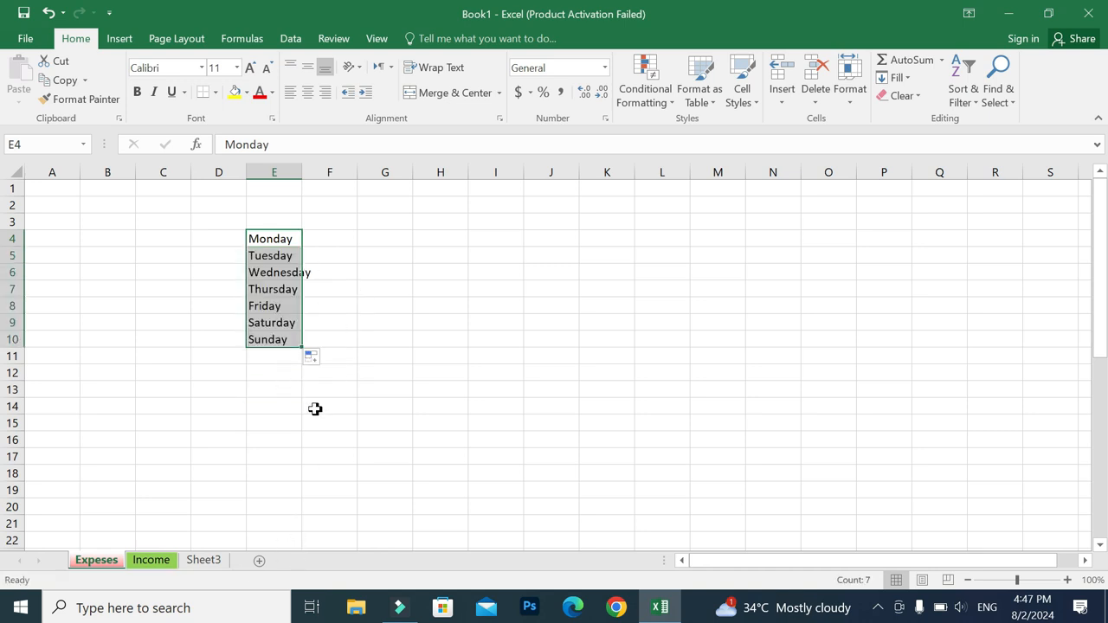
pyautogui.click(287, 400)
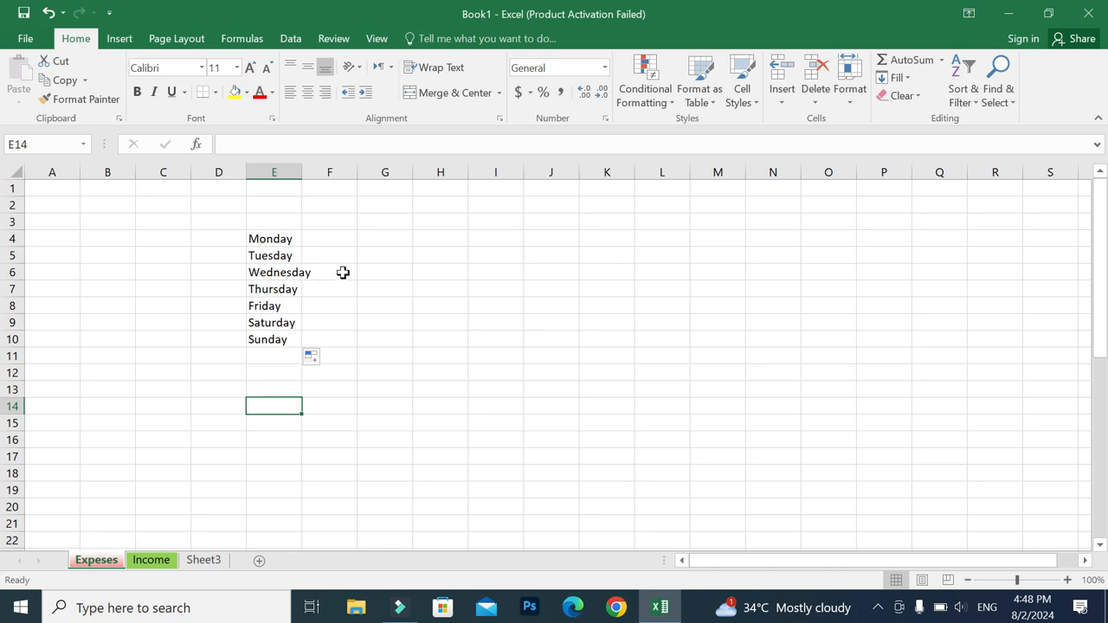
# Step: Enter the text "Code Nest Institute Chishtian" in cell J6
pyautogui.click(537, 273)
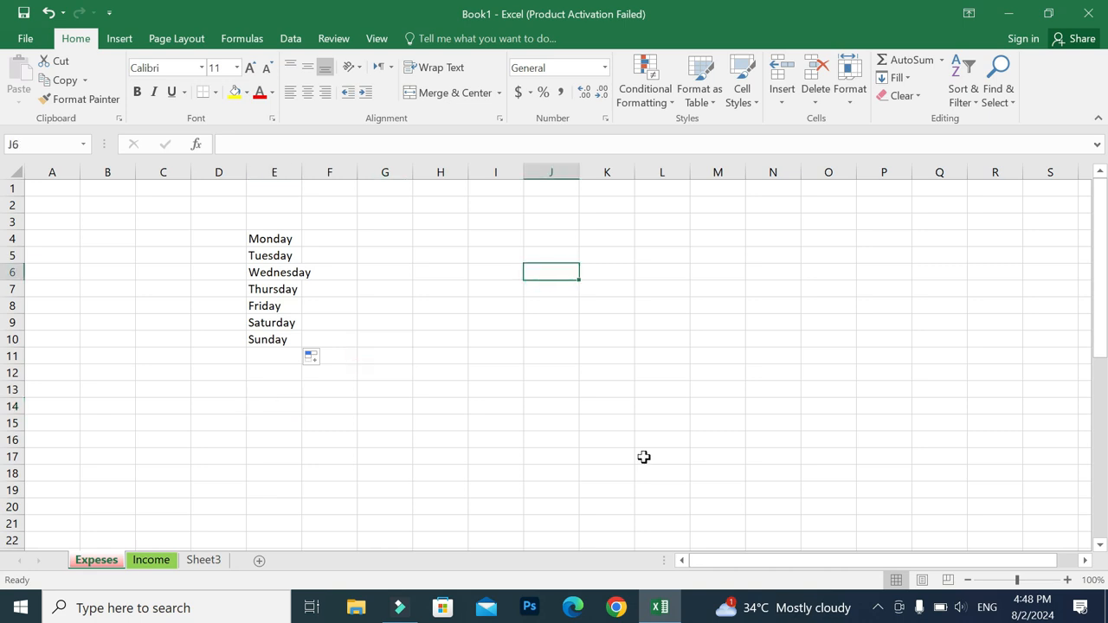
pyautogui.write('Code Nest Institu')
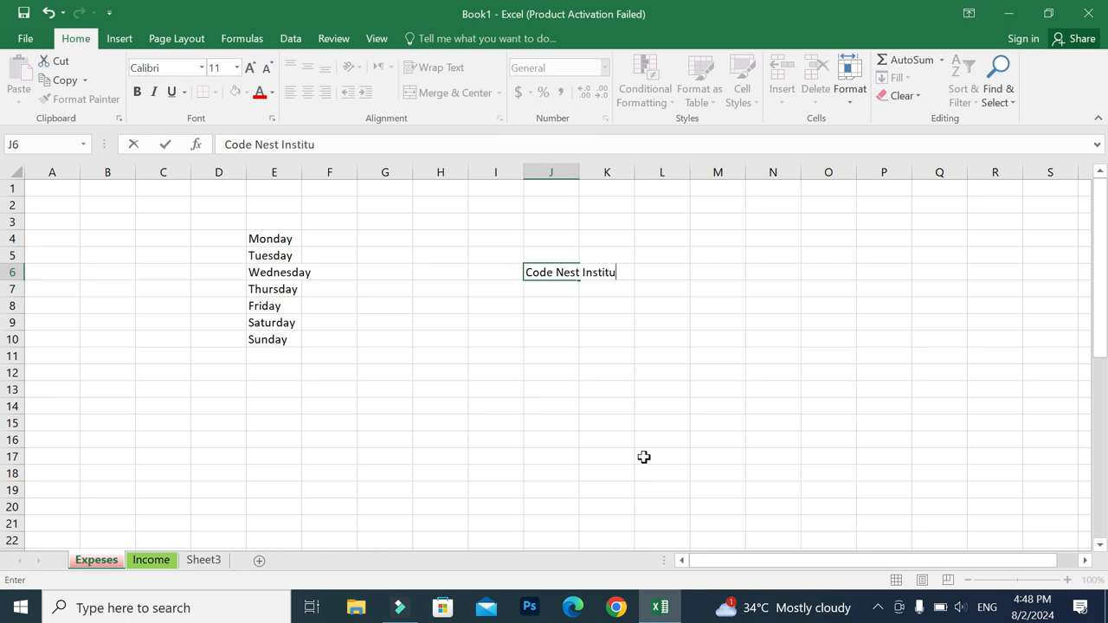
pyautogui.write('te Chishti')
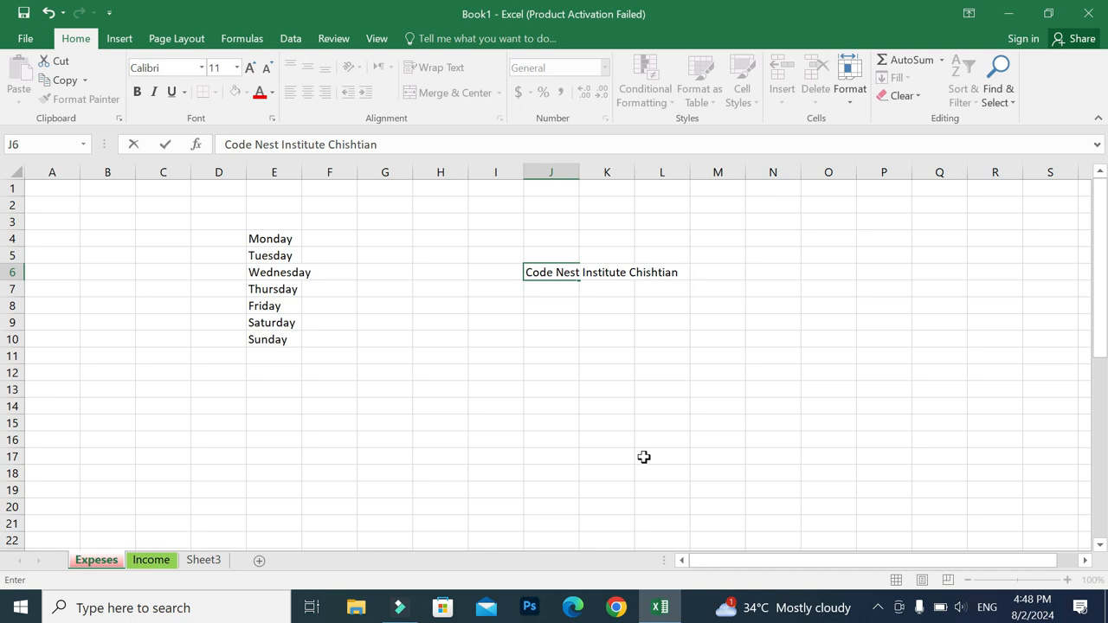
pyautogui.write('an')
pyautogui.click(563, 408)
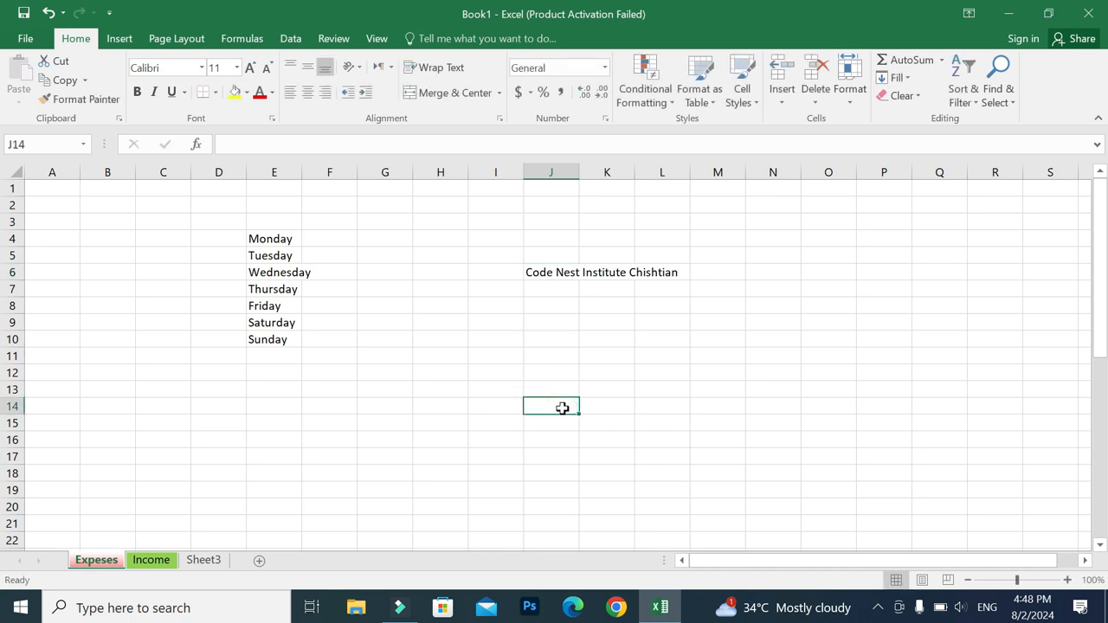
# Step: Enter "a" in cell K6, next to the long text in J6
pyautogui.click(594, 275)
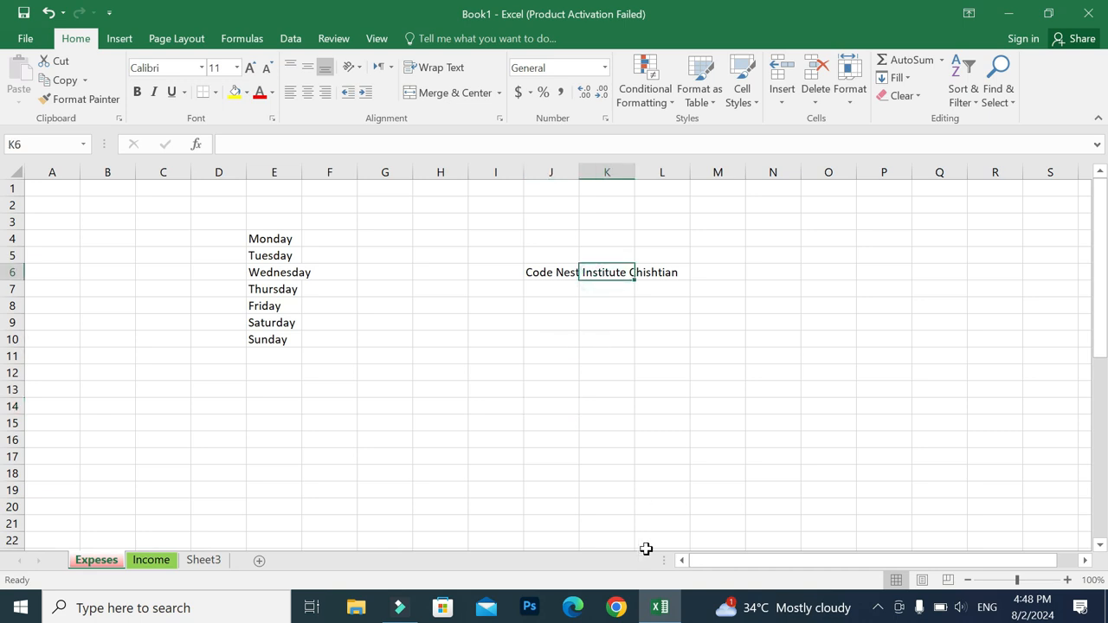
pyautogui.write('a')
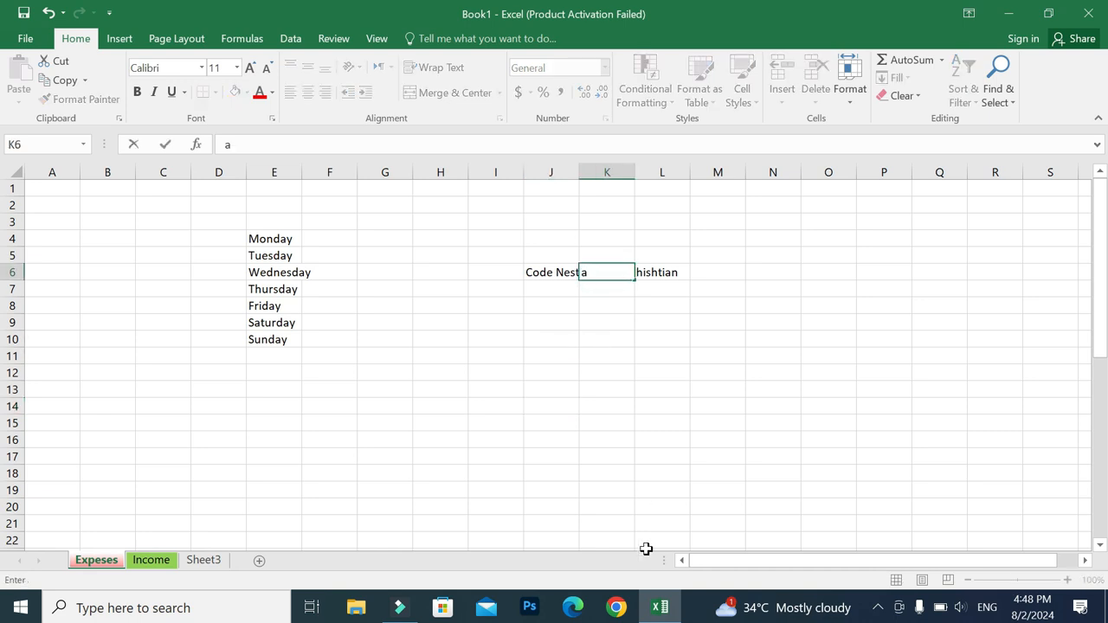
pyautogui.click(586, 423)
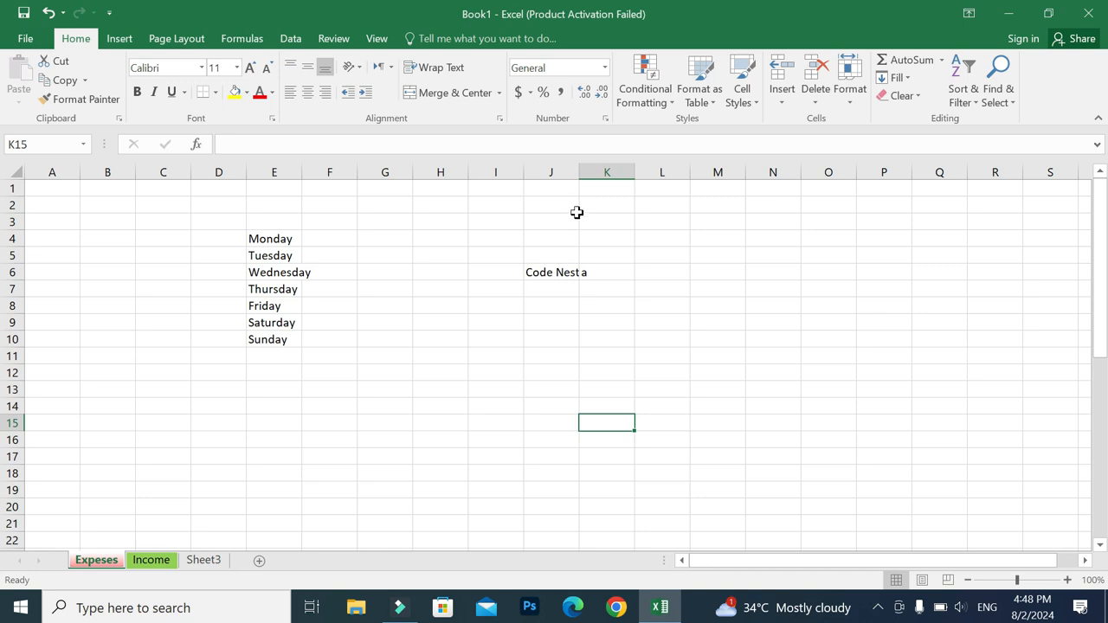
# Step: Widen column J, autofit it to the long text in J6, and undo all of its width changes
pyautogui.moveTo(577, 172); pyautogui.dragTo(613, 175)
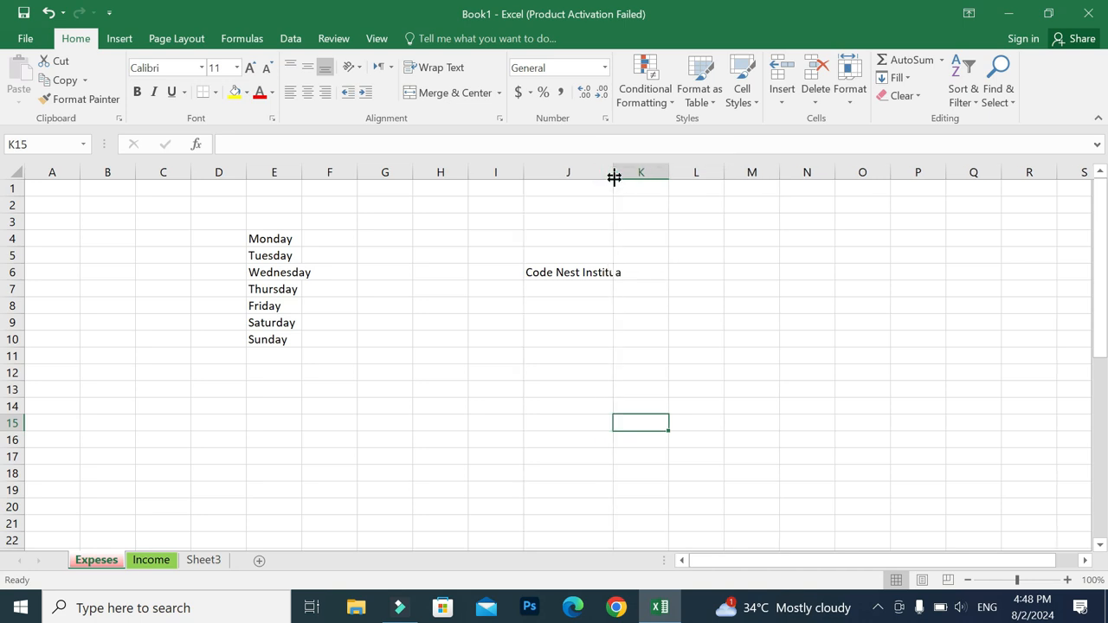
pyautogui.doubleClick(614, 173)
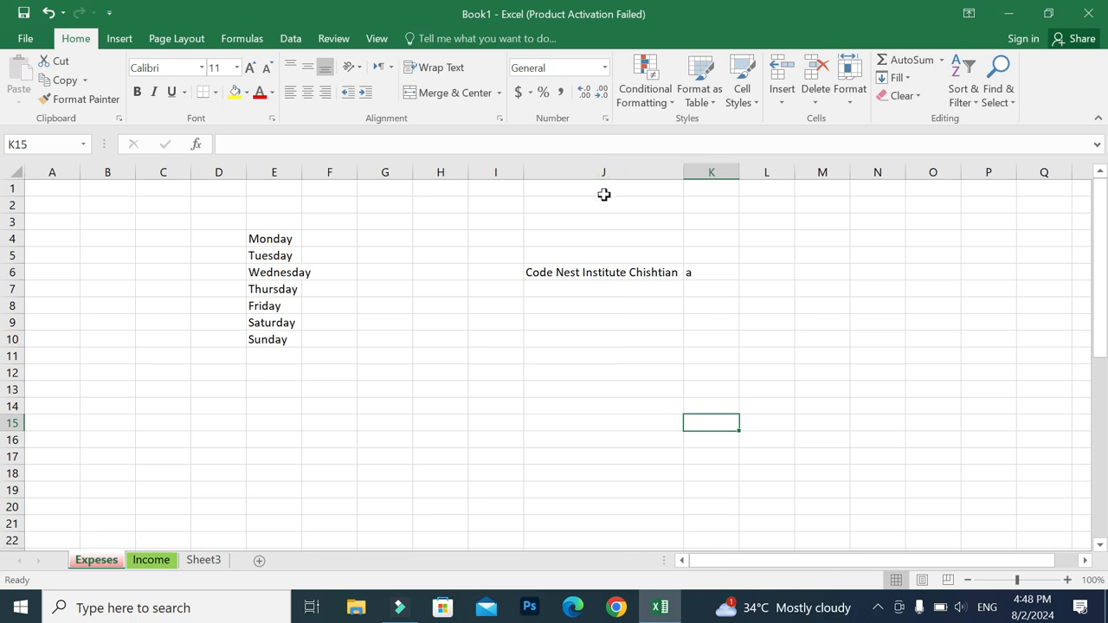
pyautogui.hotkey('ctrl', 'z')
pyautogui.hotkey('ctrl', 'z')
pyautogui.hotkey('ctrl', 'z')
pyautogui.hotkey('ctrl', 'z')
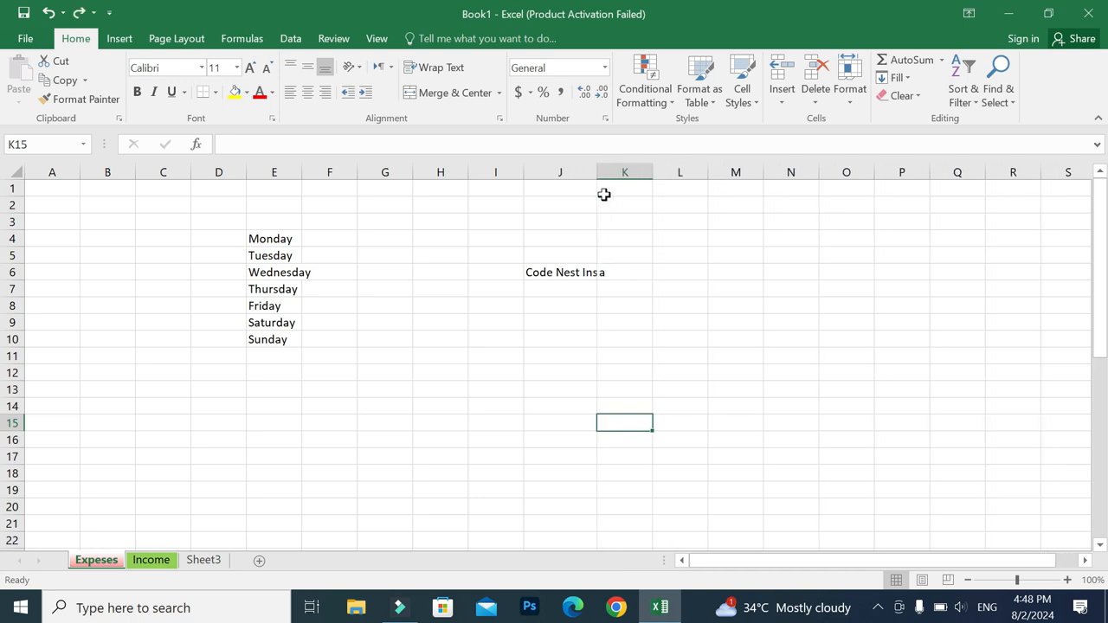
pyautogui.hotkey('ctrl', 'z')
pyautogui.hotkey('ctrl', 'z')
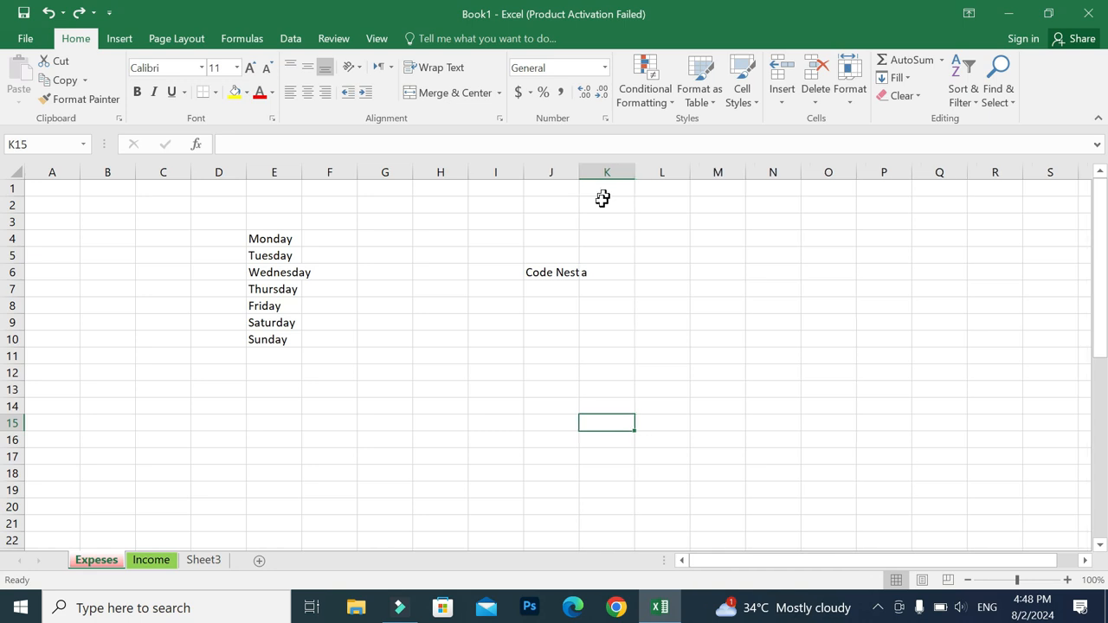
# Step: Wrap the text in cell J6 and turn the wrapping off again
pyautogui.click(572, 272)
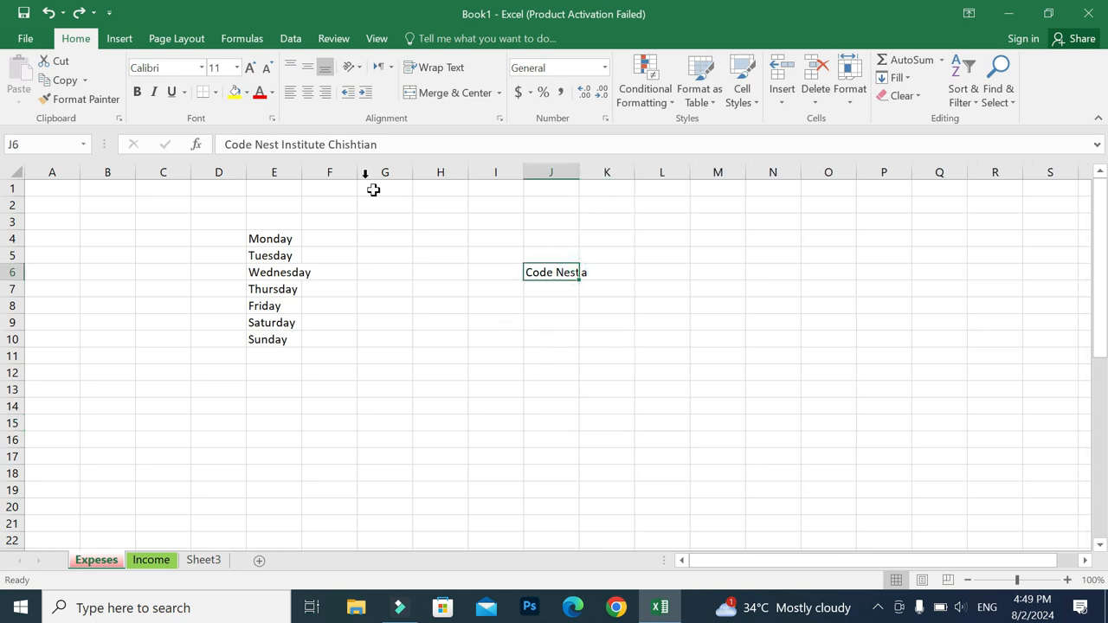
pyautogui.click(453, 74)
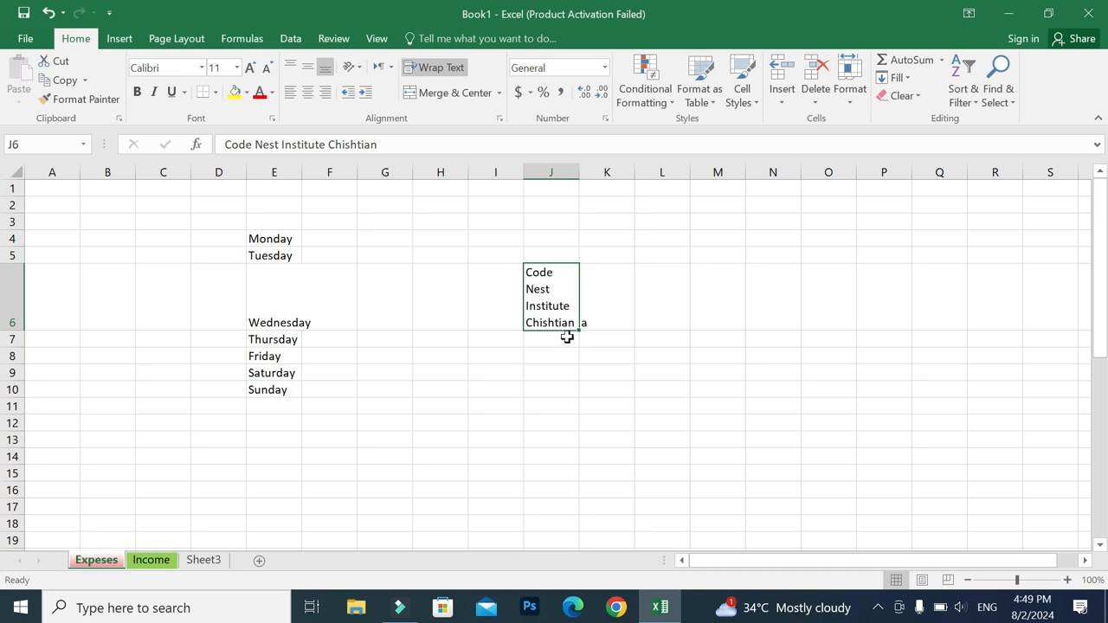
pyautogui.click(438, 67)
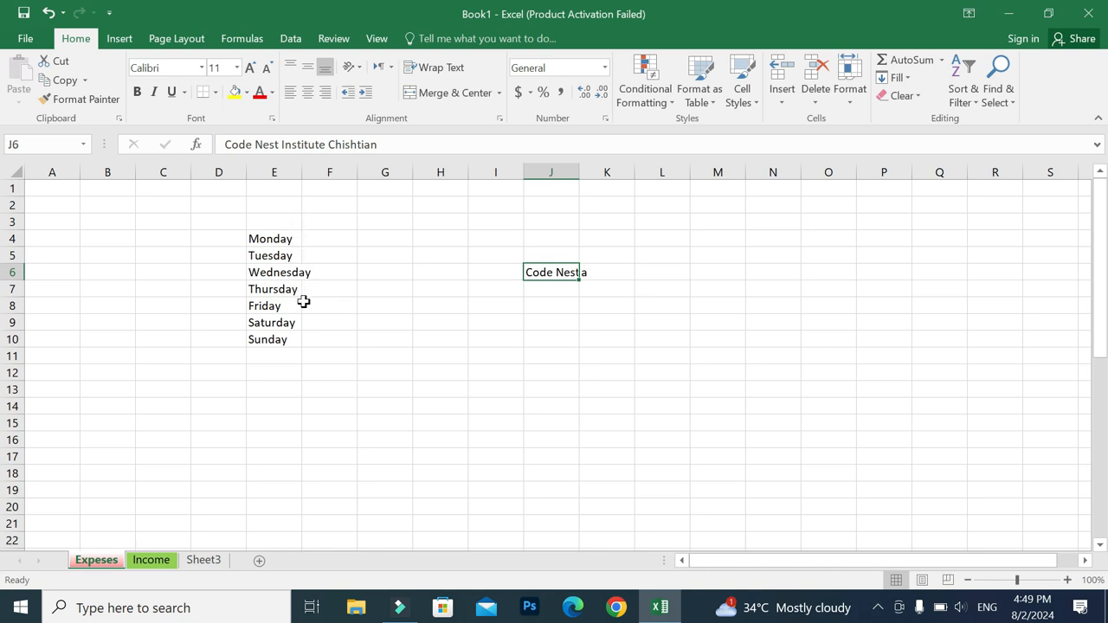
# Step: Autofit column E to the weekday names and clear the contents of I5:L12
pyautogui.doubleClick(302, 175)
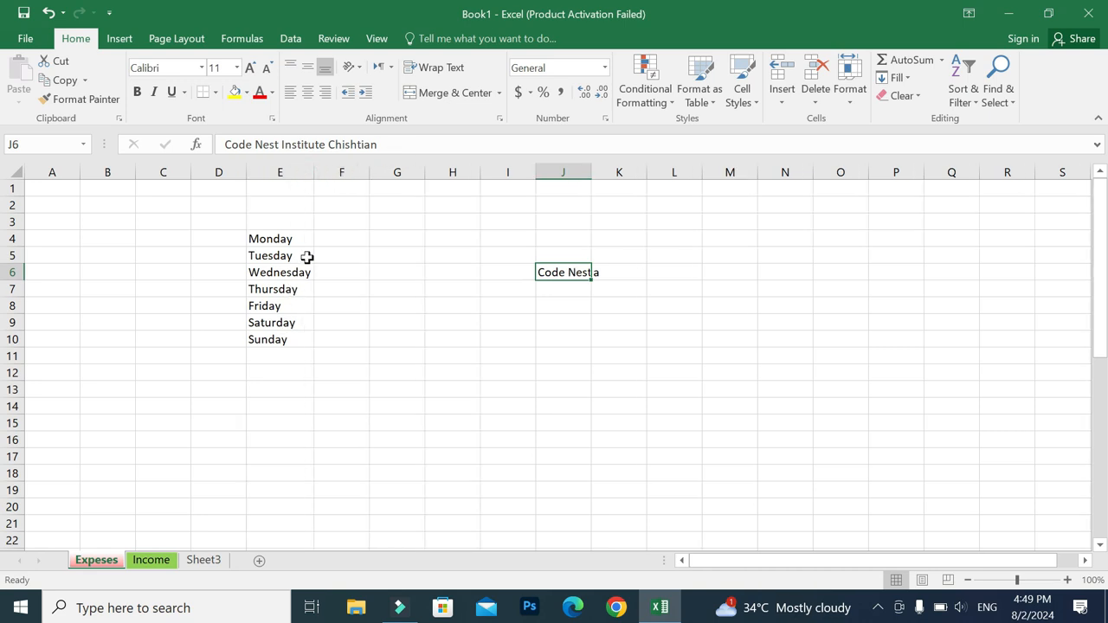
pyautogui.moveTo(529, 252); pyautogui.dragTo(679, 378)
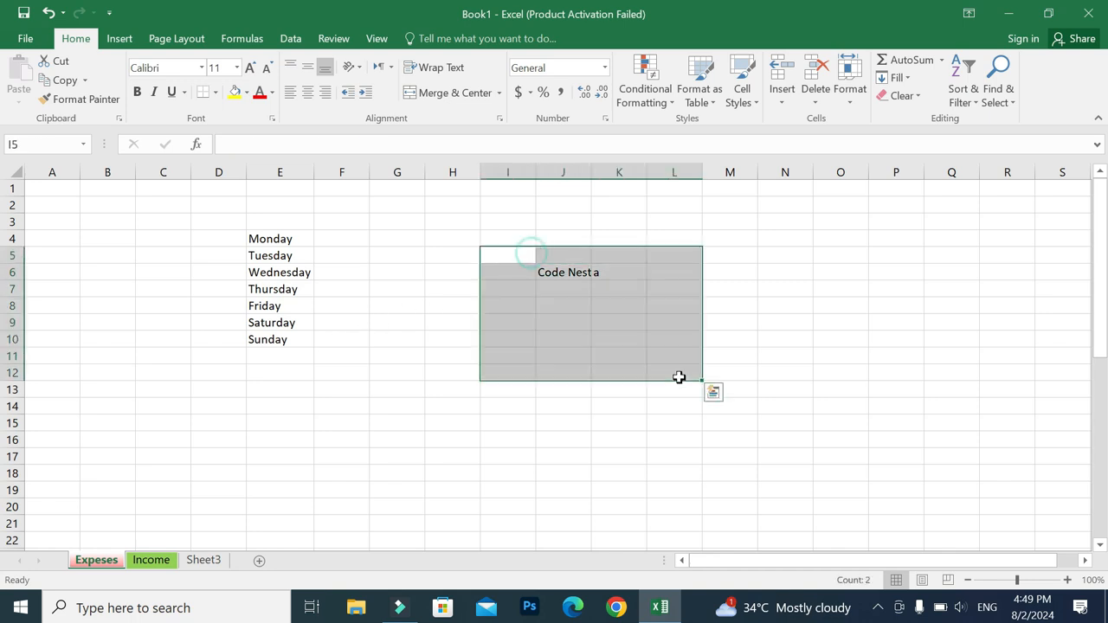
pyautogui.press('Delete')
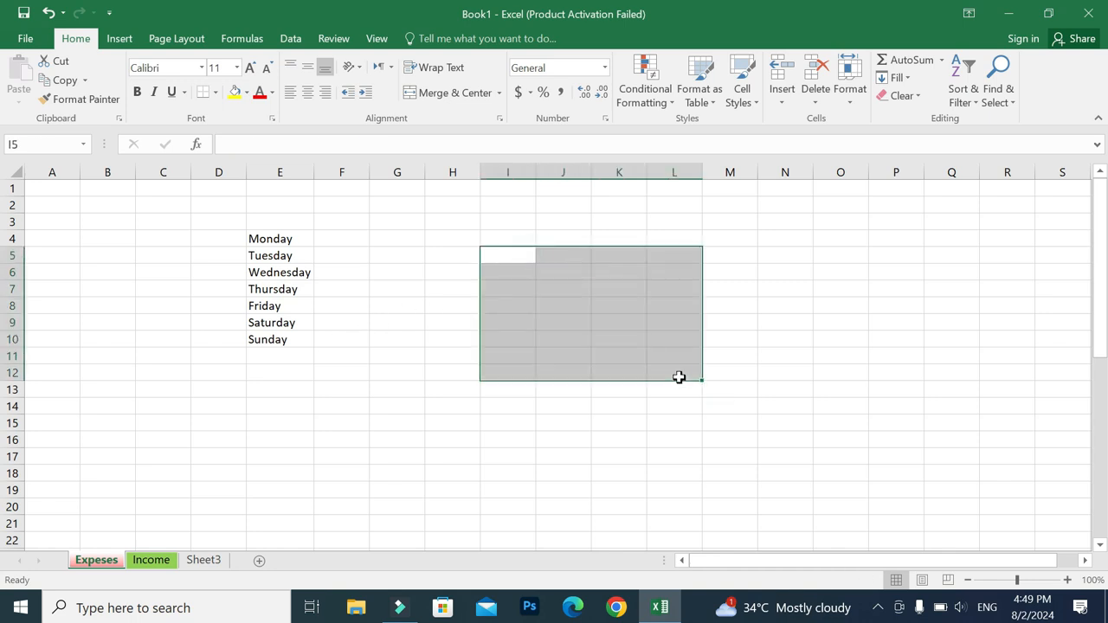
pyautogui.click(403, 386)
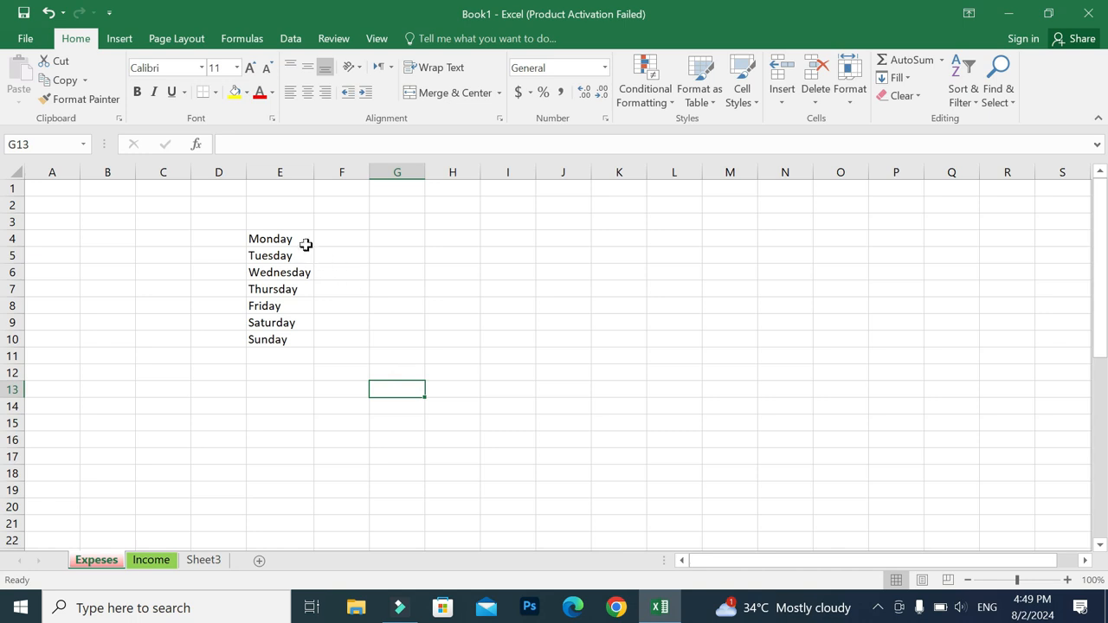
# Step: Enter Mon in cell G4 and fill the abbreviated weekday names down to Sun in G10
pyautogui.click(382, 243)
pyautogui.write('Mon')
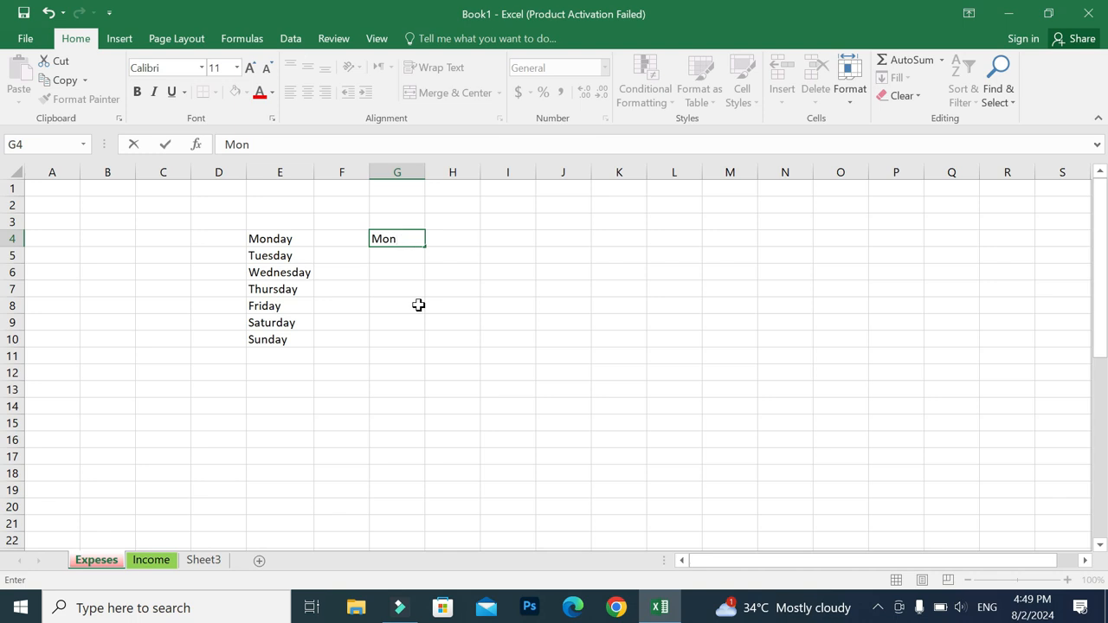
pyautogui.click(430, 437)
pyautogui.click(406, 239)
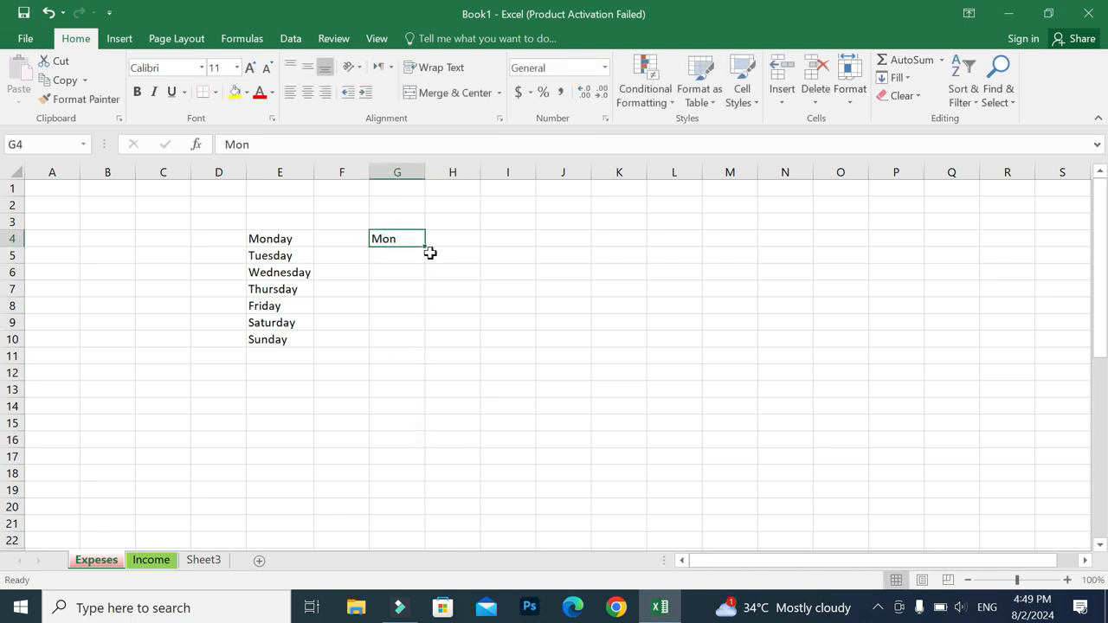
pyautogui.moveTo(426, 247); pyautogui.dragTo(425, 371)
pyautogui.click(406, 455)
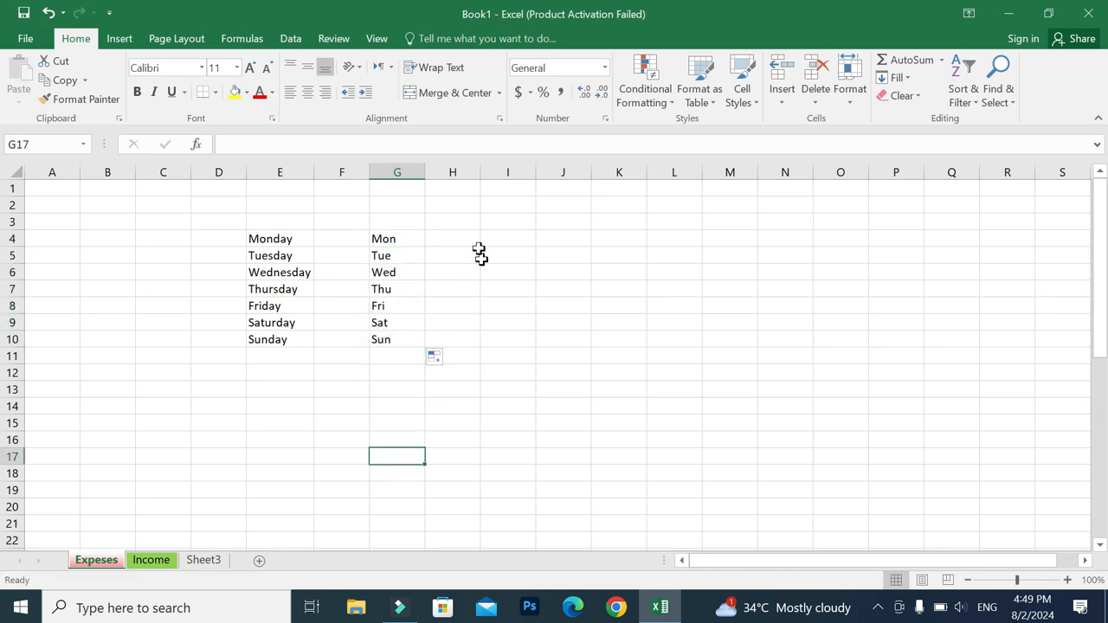
# Step: Fill the abbreviated weekday names across row 4 from Mon in G4 to Sun in M4
pyautogui.click(394, 246)
pyautogui.moveTo(428, 247); pyautogui.dragTo(741, 250)
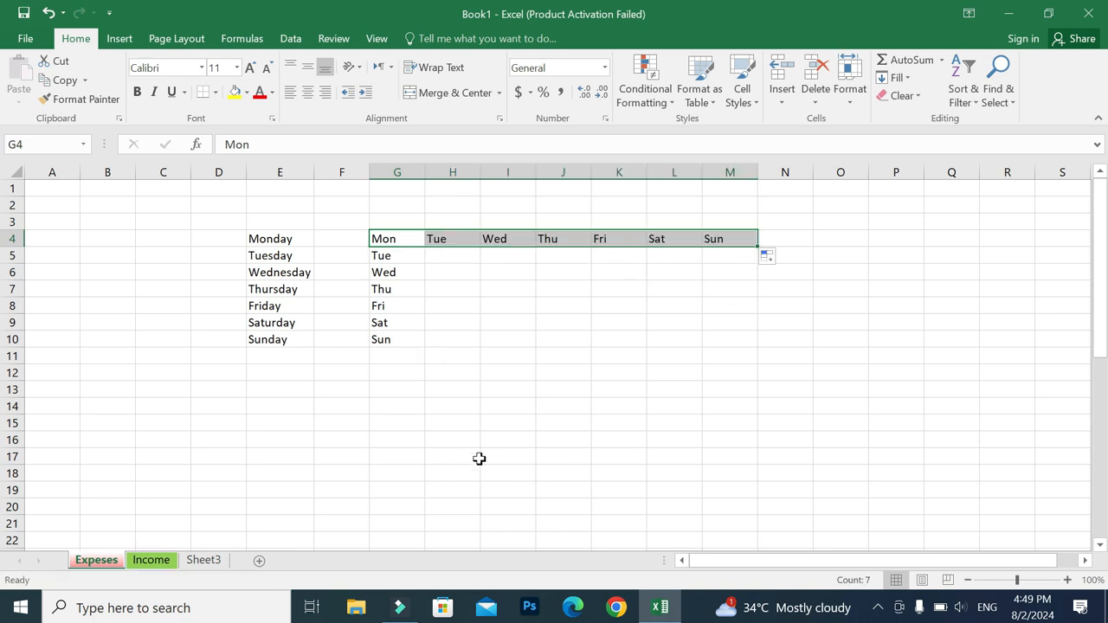
# Step: Centre the weekday headings in G4:M4 horizontally and vertically, make them bold and apply all borders
pyautogui.click(304, 93)
pyautogui.click(307, 69)
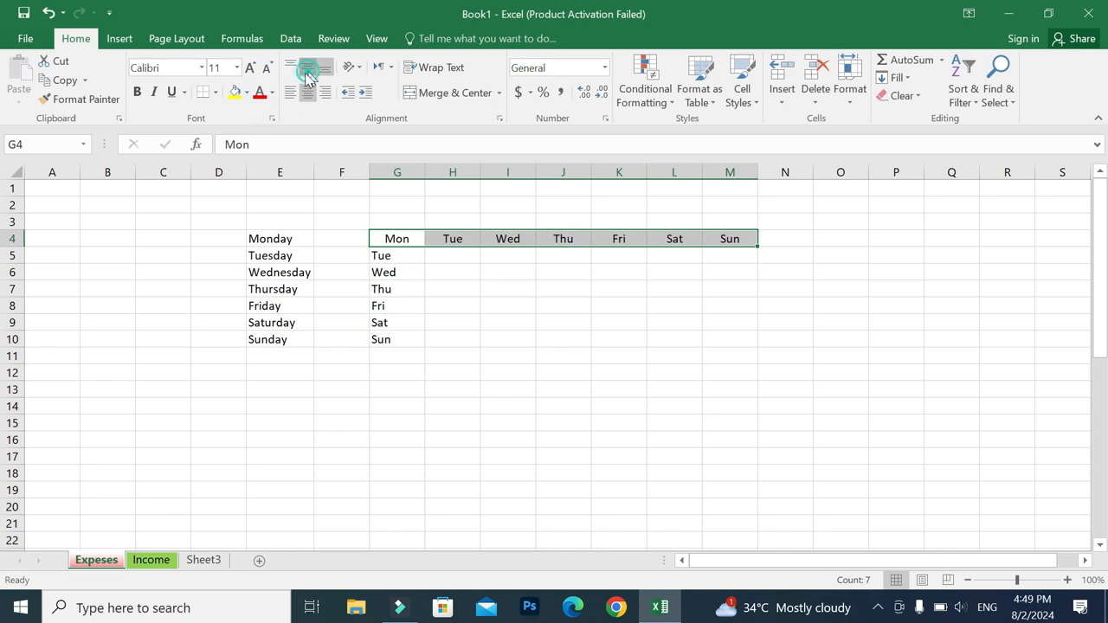
pyautogui.click(137, 92)
pyautogui.click(216, 92)
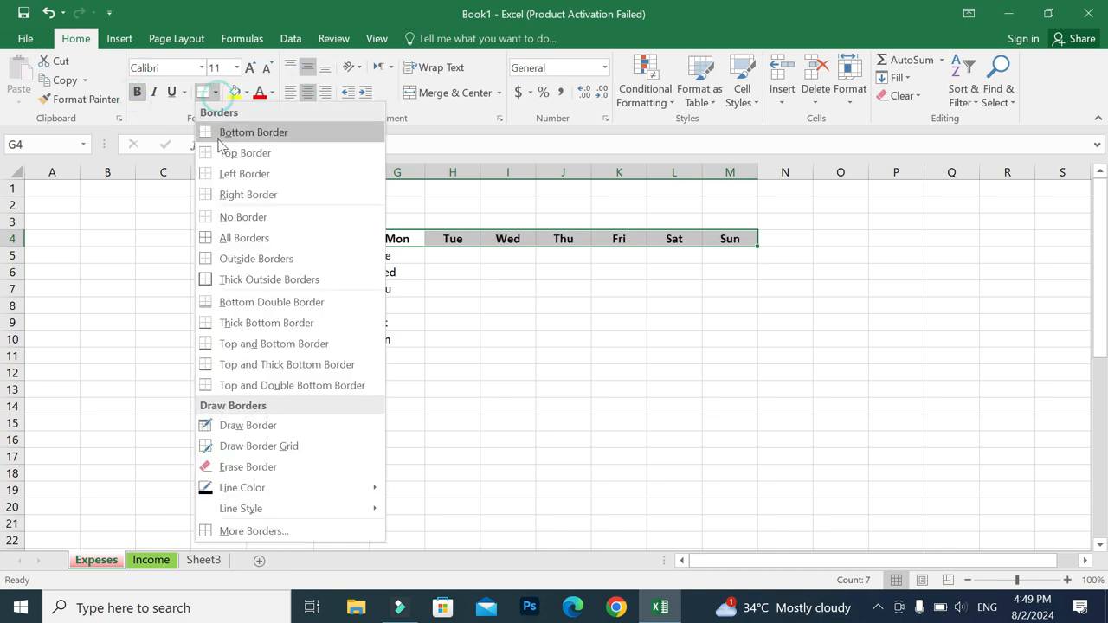
pyautogui.click(248, 246)
pyautogui.click(594, 389)
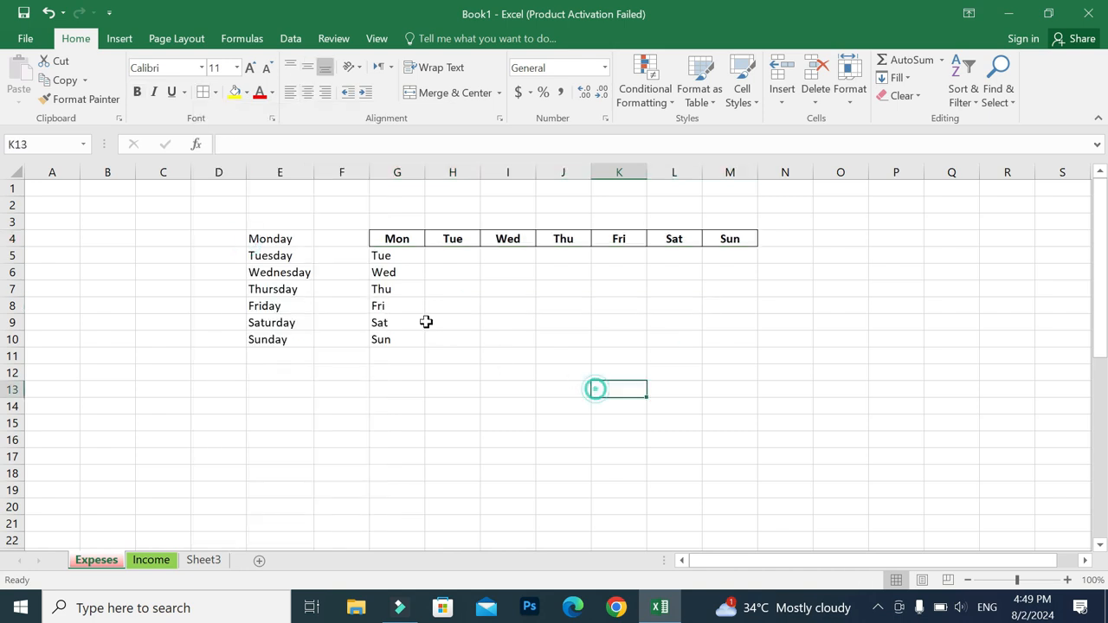
# Step: Clear the weekday names below Mon in column G, from G5 down to G12
pyautogui.moveTo(393, 257); pyautogui.dragTo(403, 365)
pyautogui.press('Delete')
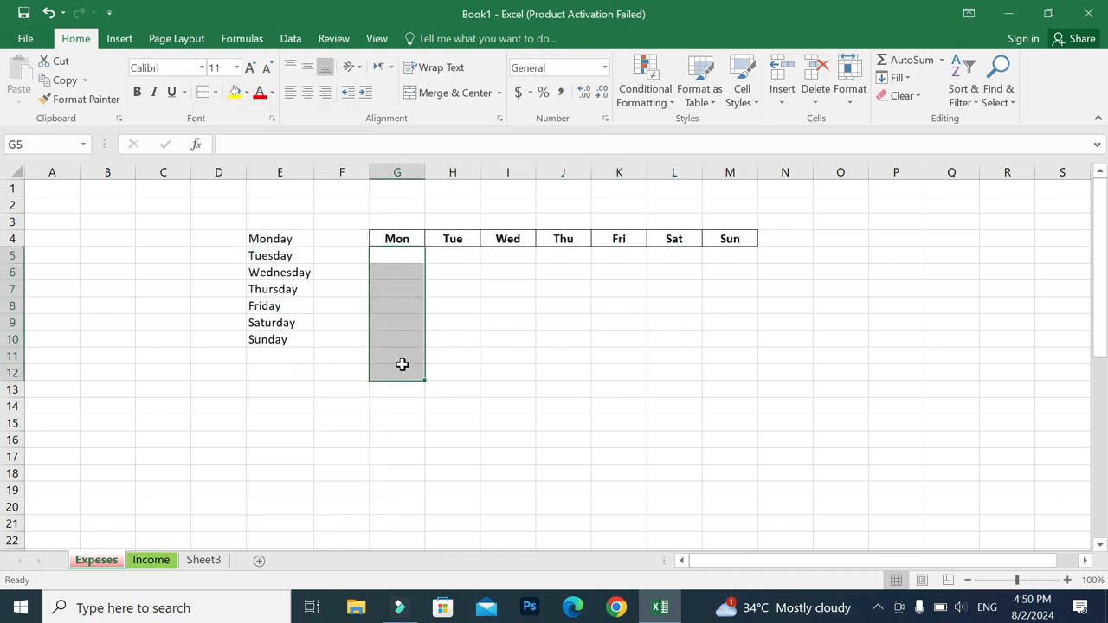
pyautogui.click(484, 461)
# Step: Check the August 2024 calendar, enter 1 under Thu in J5 and fill the numbers across to 4 in M5
pyautogui.moveTo(394, 254); pyautogui.dragTo(727, 377)
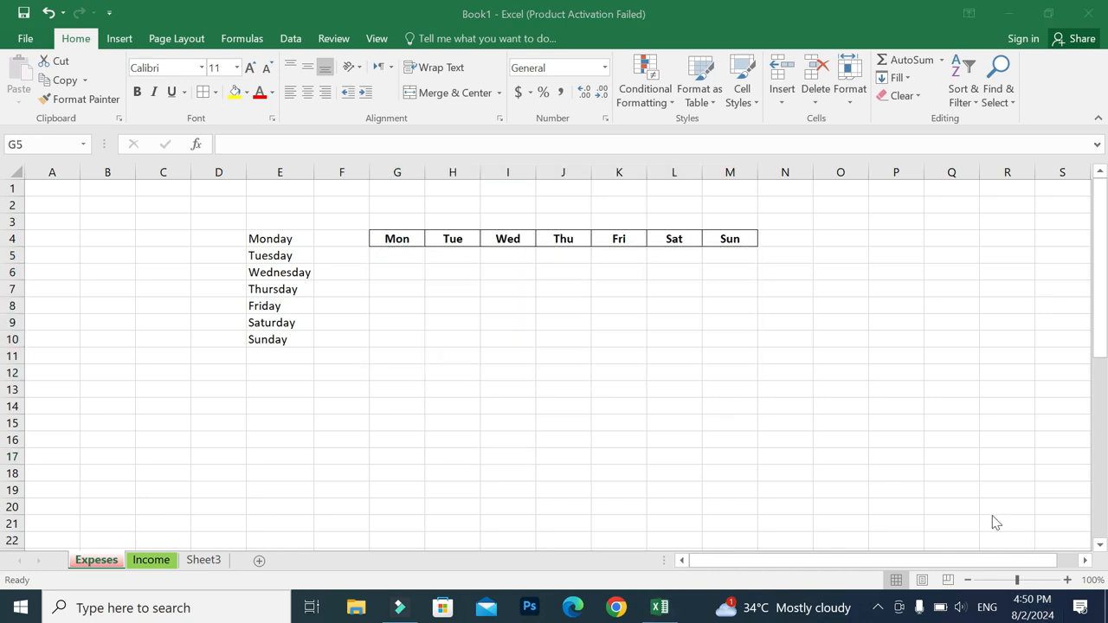
pyautogui.click(1032, 607)
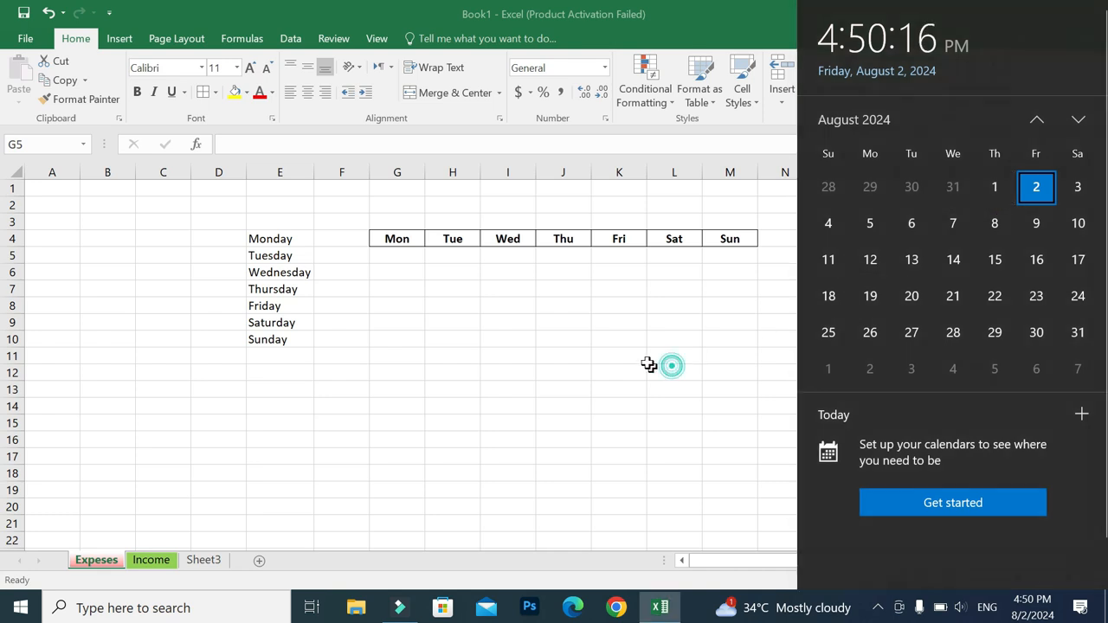
pyautogui.moveTo(649, 366); pyautogui.dragTo(396, 260)
pyautogui.click(413, 310)
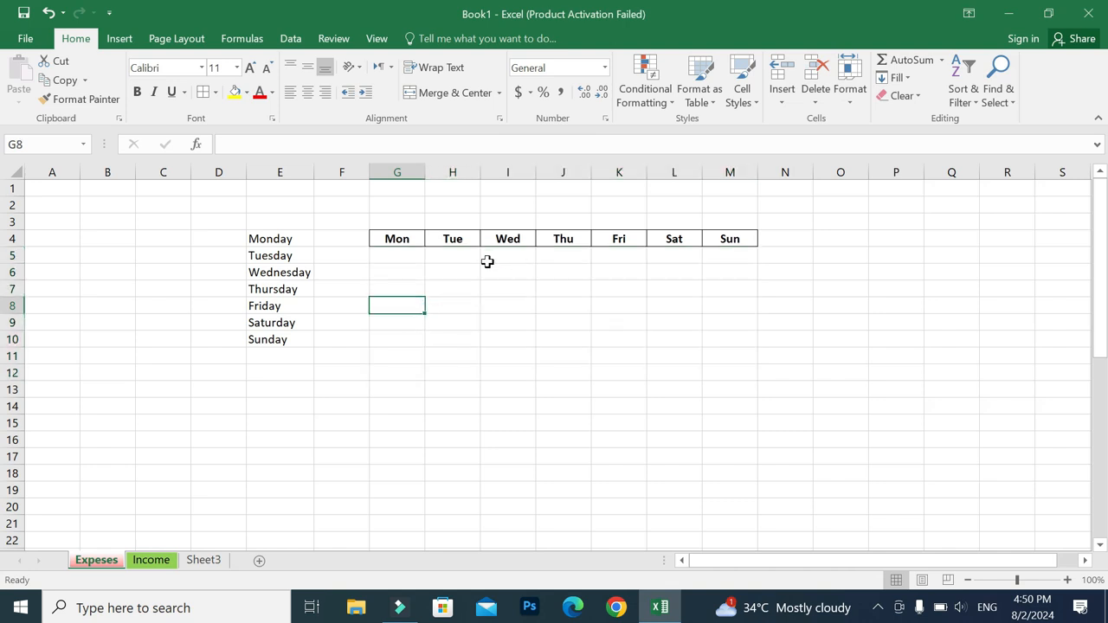
pyautogui.click(569, 262)
pyautogui.write('1')
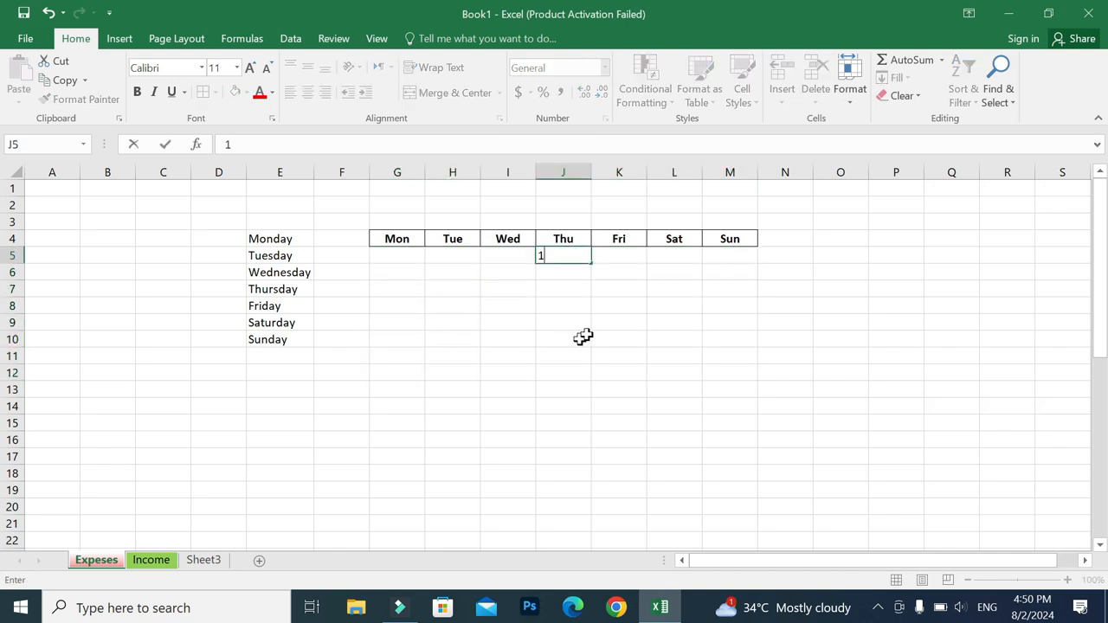
pyautogui.click(562, 320)
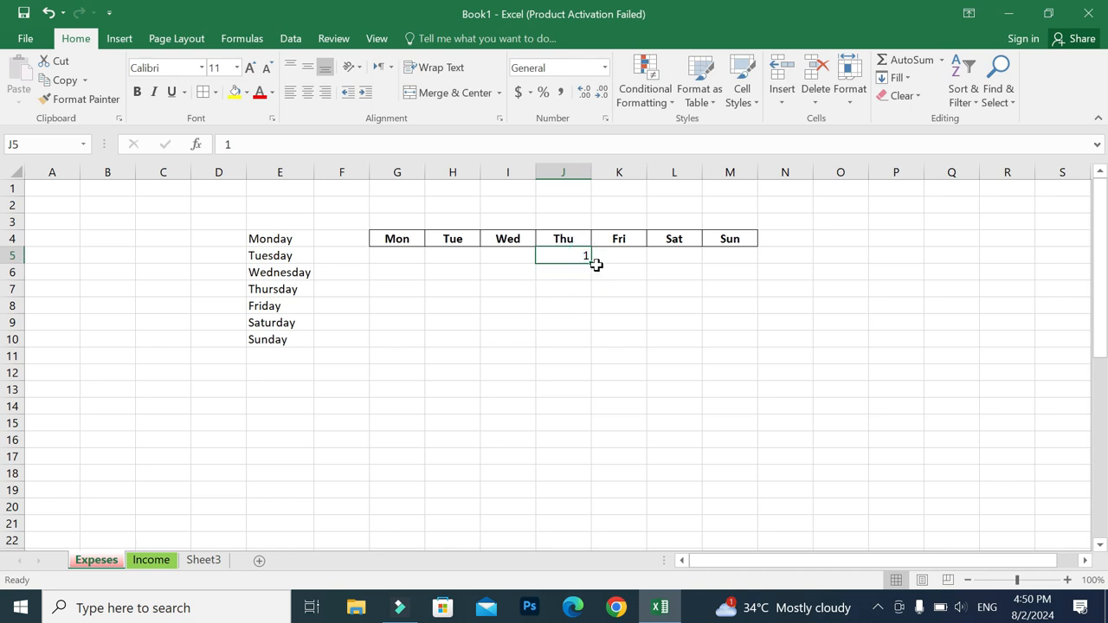
pyautogui.moveTo(592, 264); pyautogui.dragTo(745, 261)
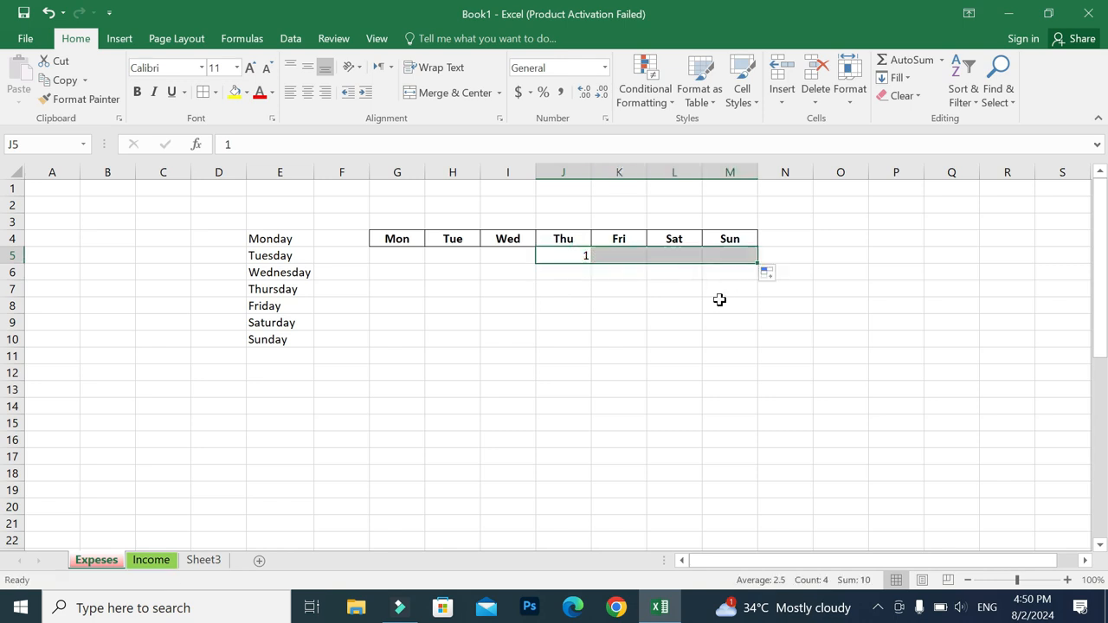
# Step: Enter 5 in G6 and fill the number series across row 6 to 11 in M6
pyautogui.click(402, 269)
pyautogui.write('5')
pyautogui.click(421, 277)
pyautogui.click(421, 325)
pyautogui.click(417, 270)
pyautogui.moveTo(426, 281); pyautogui.dragTo(750, 285)
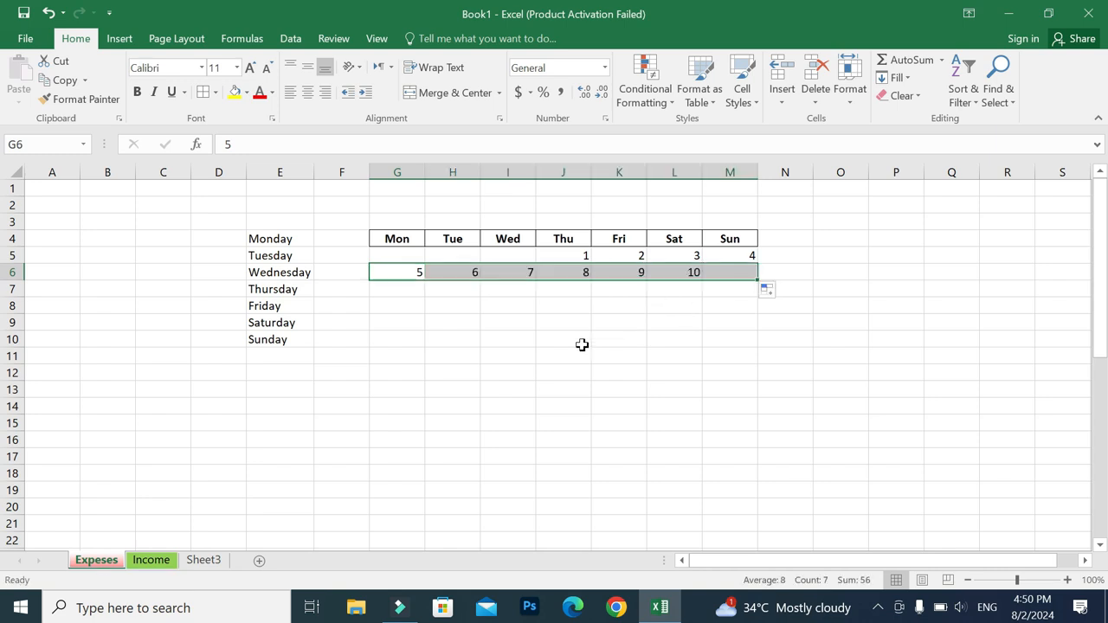
# Step: Enter 12 in G7 and fill the number series across row 7 to 18 in M7
pyautogui.click(404, 288)
pyautogui.write('12')
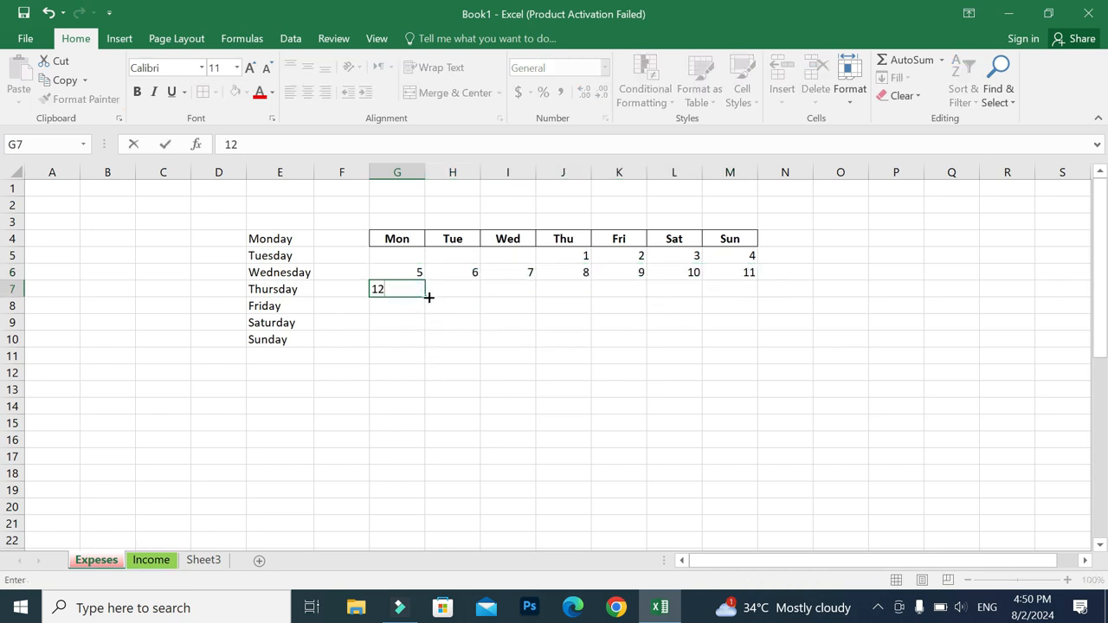
pyautogui.click(414, 328)
pyautogui.click(416, 287)
pyautogui.moveTo(427, 297); pyautogui.dragTo(762, 300)
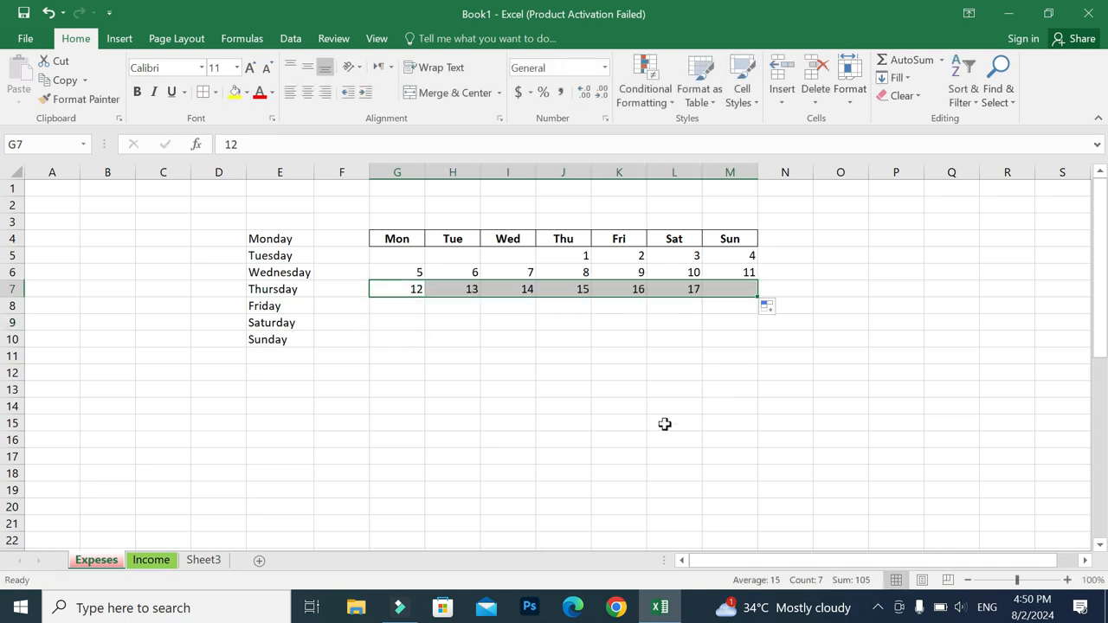
# Step: Check the calendar for the remaining Mondays and enter 19 in G8 and 26 in G9
pyautogui.click(1032, 611)
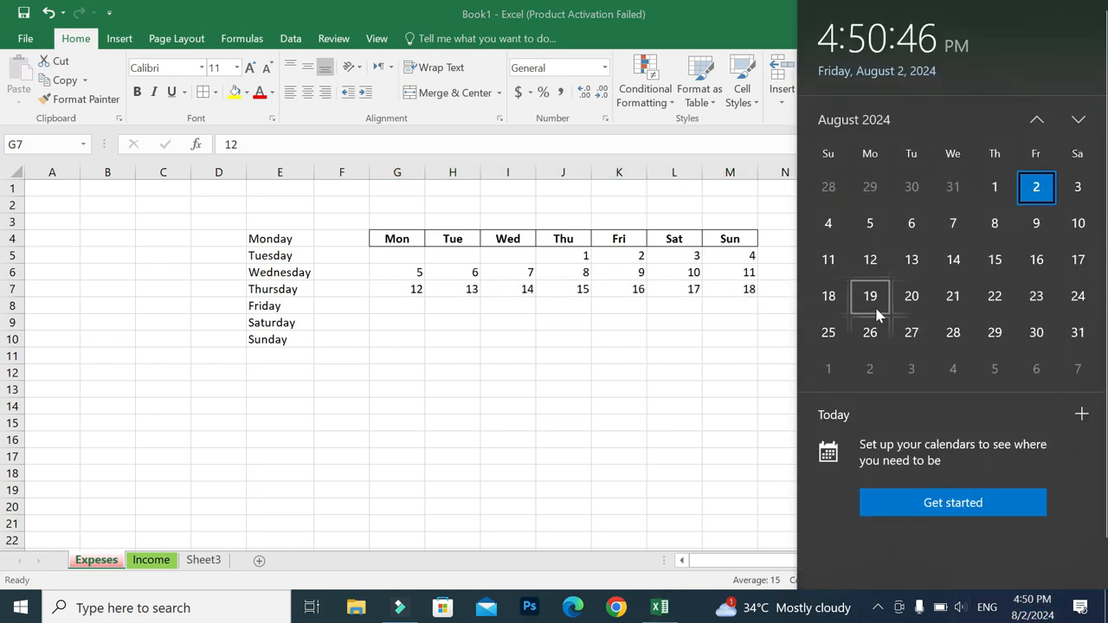
pyautogui.click(414, 303)
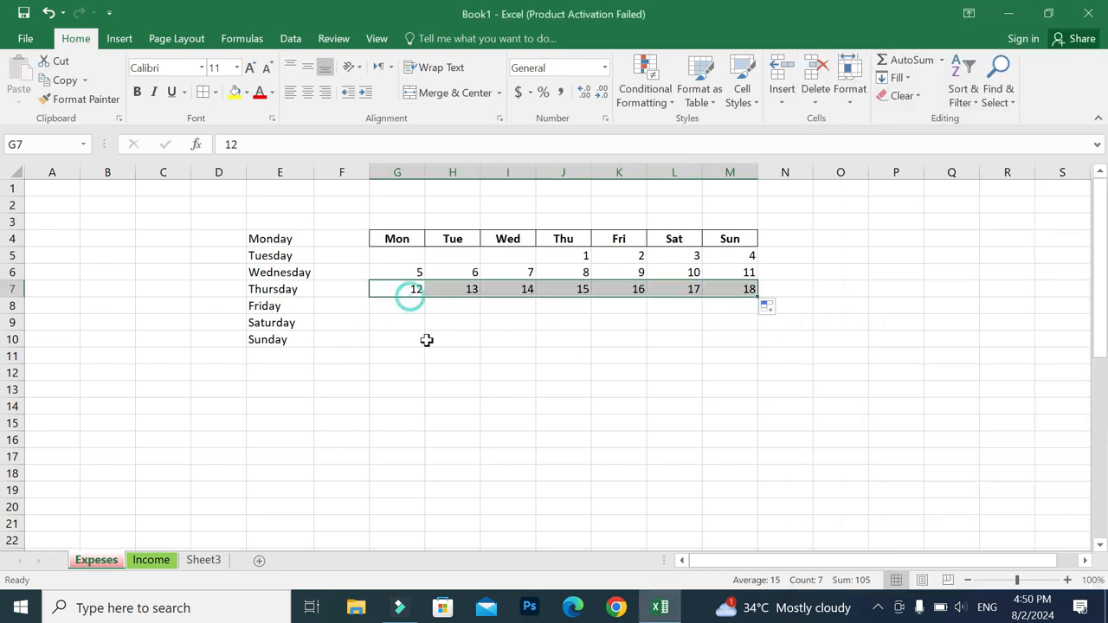
pyautogui.click(416, 309)
pyautogui.write('19')
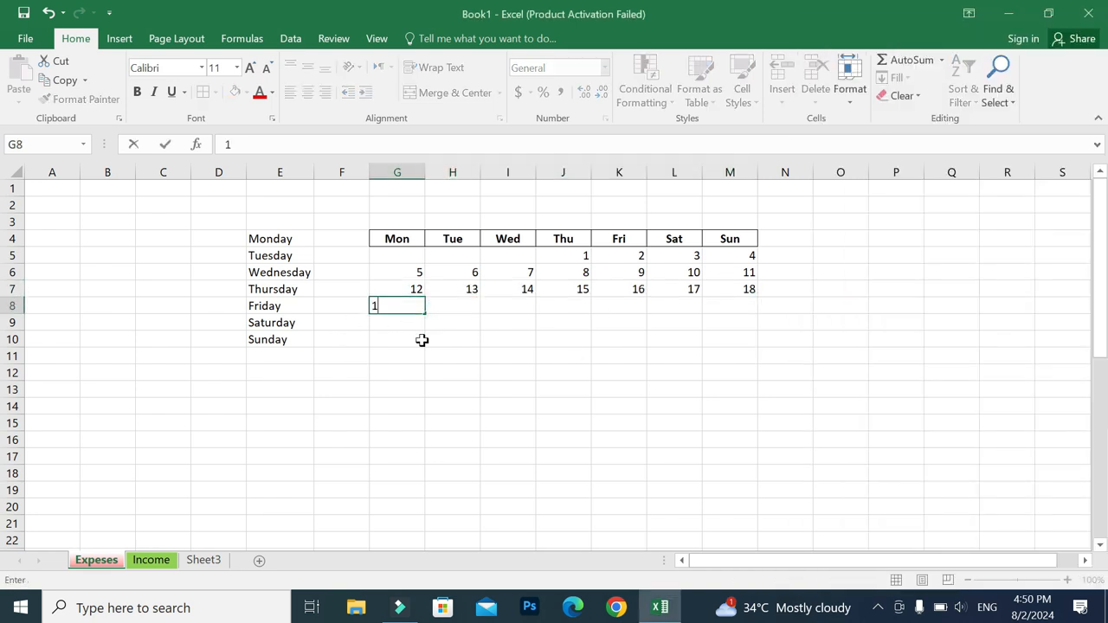
pyautogui.click(400, 323)
pyautogui.write('2')
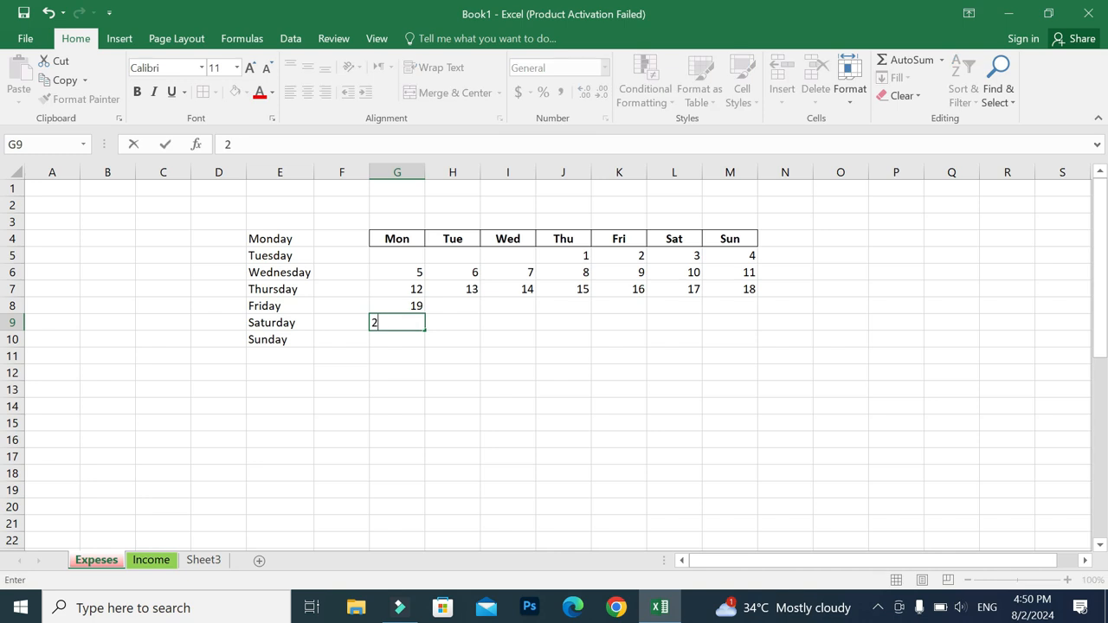
pyautogui.write('6')
pyautogui.click(417, 411)
# Step: Try to fill G8:G9 together across to column M, and undo the fill attempts
pyautogui.moveTo(416, 306); pyautogui.dragTo(750, 332)
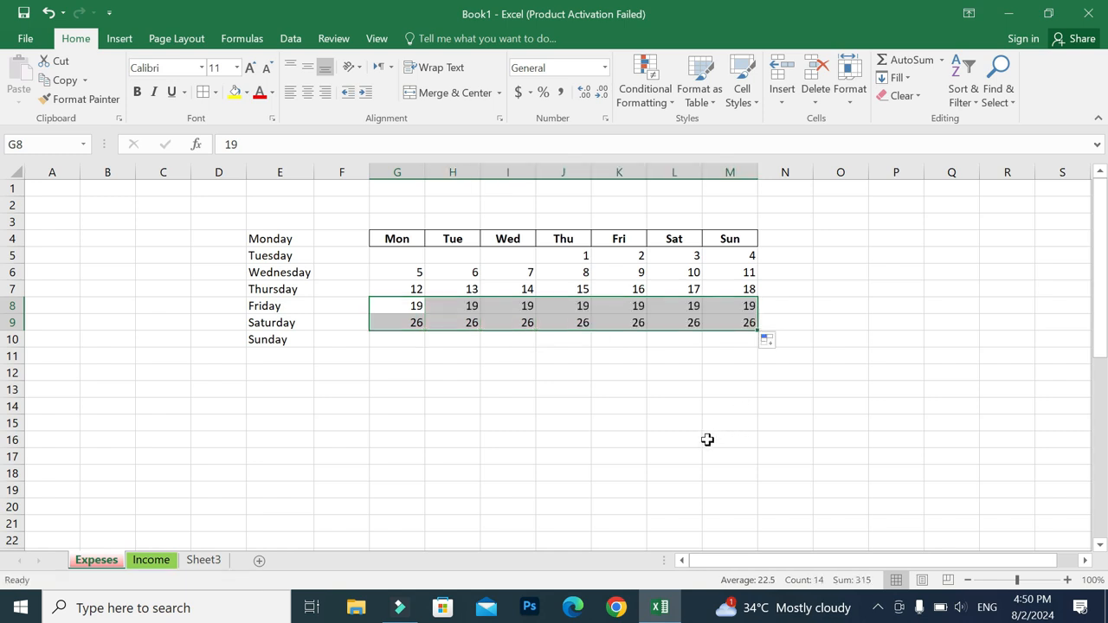
pyautogui.hotkey('ctrl', 'z')
pyautogui.moveTo(424, 330); pyautogui.dragTo(752, 331)
pyautogui.hotkey('ctrl', 'z')
# Step: Fill row 8 from 19 in G8 to 25 in M8, and row 9 from 26 in G9 to 31 in L9
pyautogui.click(440, 309)
pyautogui.click(423, 307)
pyautogui.moveTo(427, 314); pyautogui.dragTo(753, 309)
pyautogui.click(604, 386)
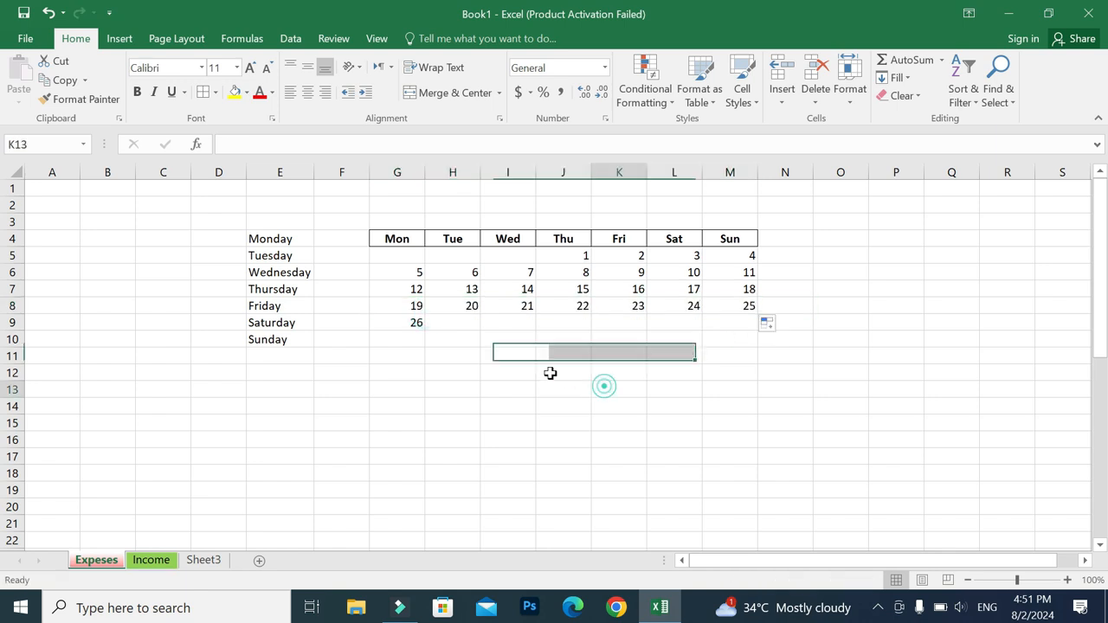
pyautogui.click(415, 326)
pyautogui.moveTo(425, 329); pyautogui.dragTo(684, 338)
pyautogui.click(675, 473)
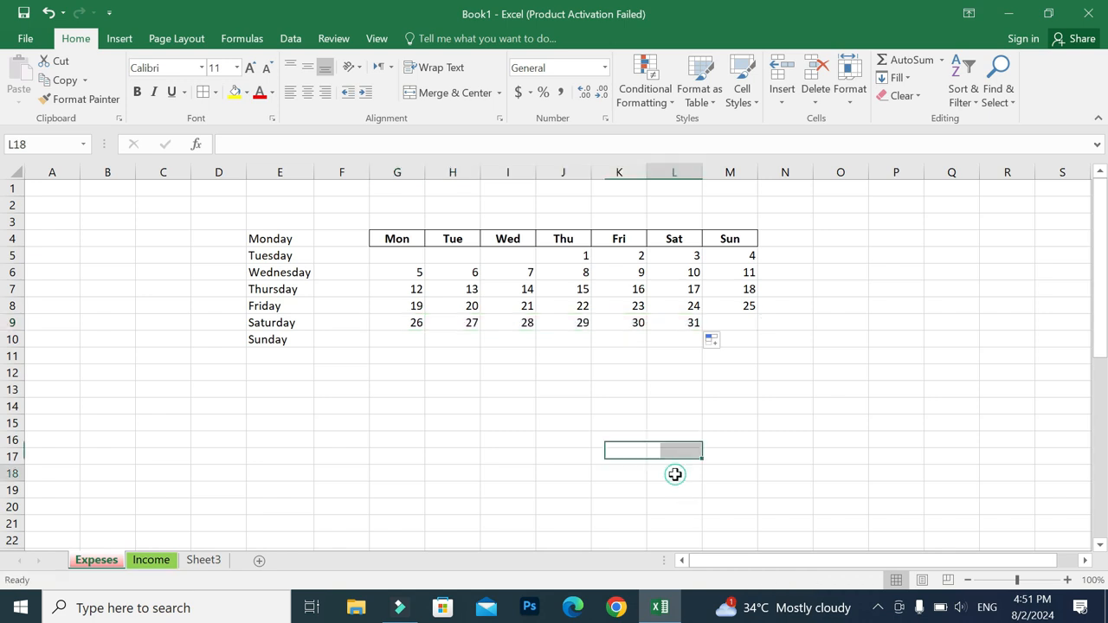
# Step: Centre the dates in G5:M9 horizontally and vertically and apply borders to all their cells
pyautogui.moveTo(405, 254); pyautogui.dragTo(751, 325)
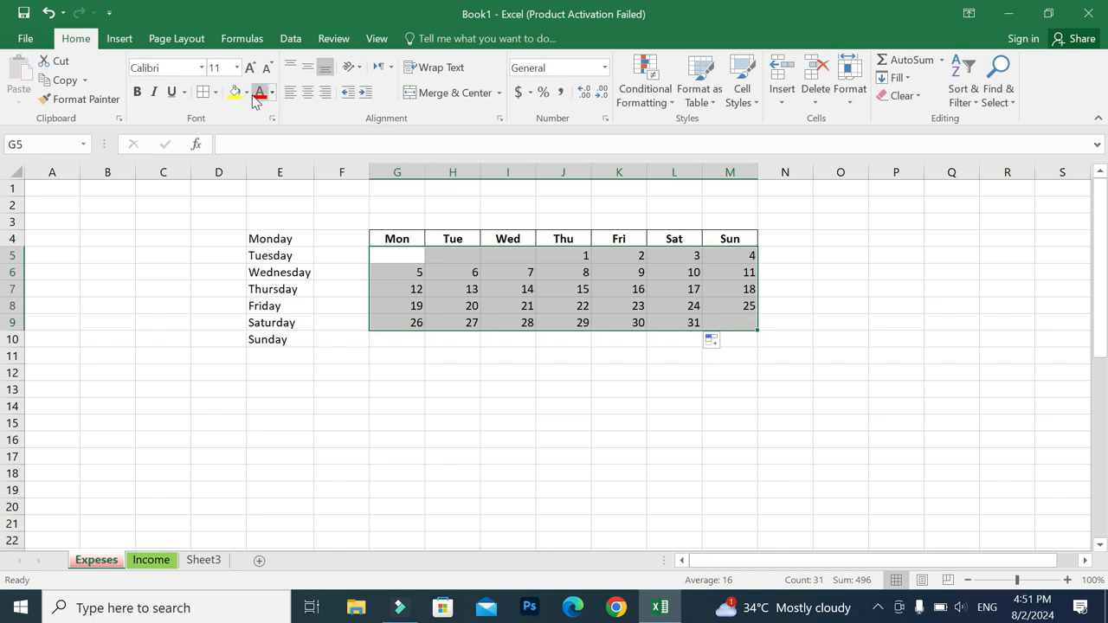
pyautogui.click(308, 91)
pyautogui.click(307, 66)
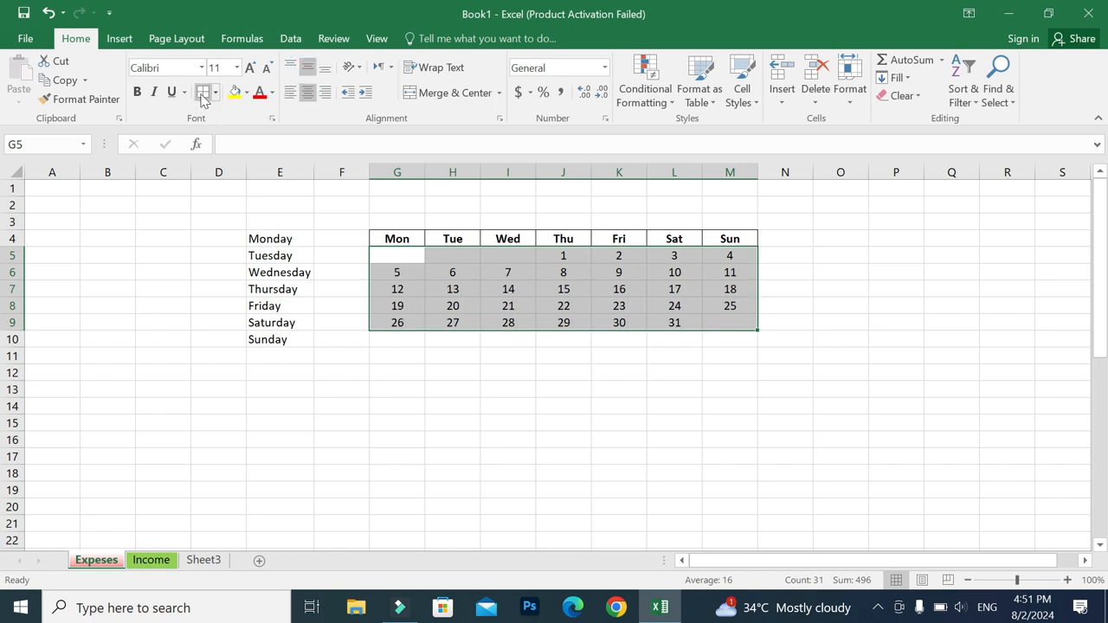
pyautogui.click(454, 373)
pyautogui.moveTo(395, 239); pyautogui.dragTo(731, 257)
pyautogui.click(820, 382)
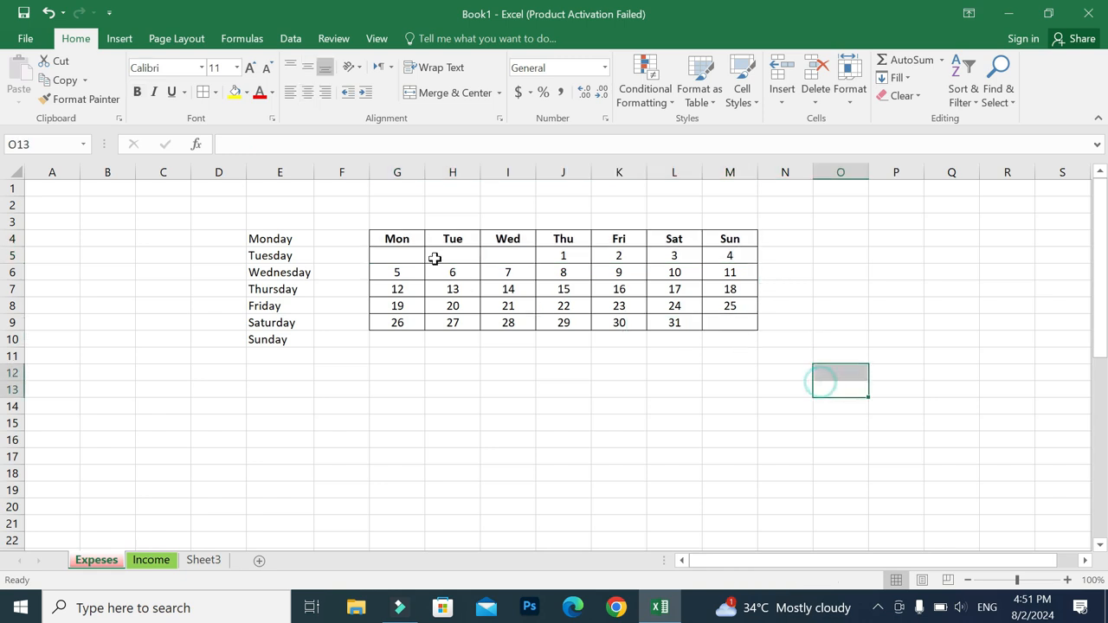
# Step: Give the weekday headings in G4:M4 a light grey fill, leaving the font colour as it is
pyautogui.moveTo(395, 240); pyautogui.dragTo(731, 241)
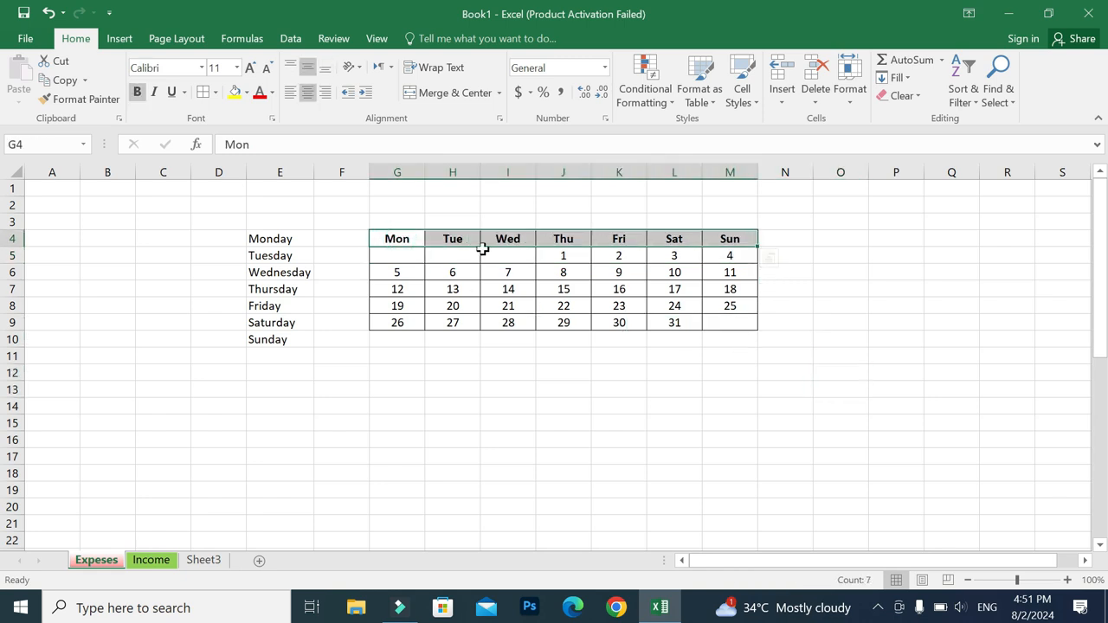
pyautogui.click(272, 92)
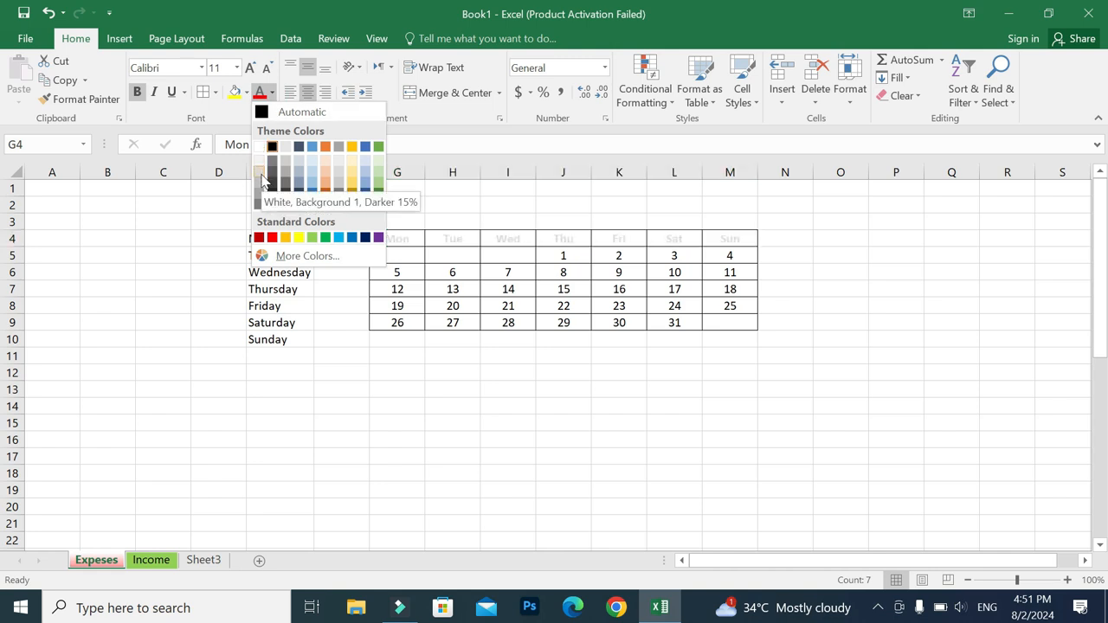
pyautogui.click(235, 105)
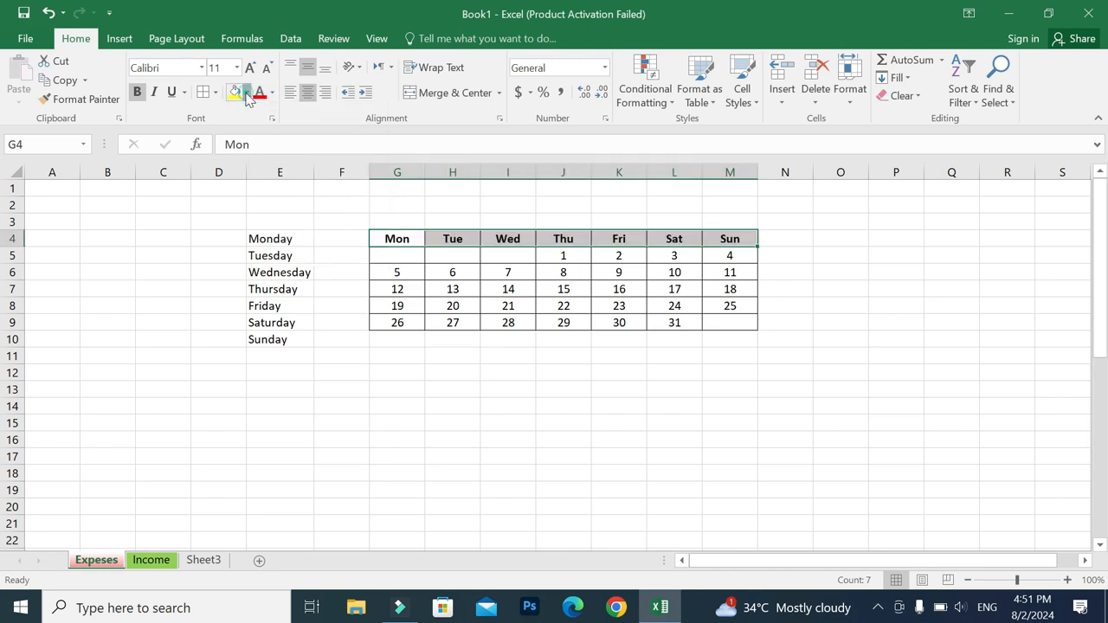
pyautogui.click(246, 93)
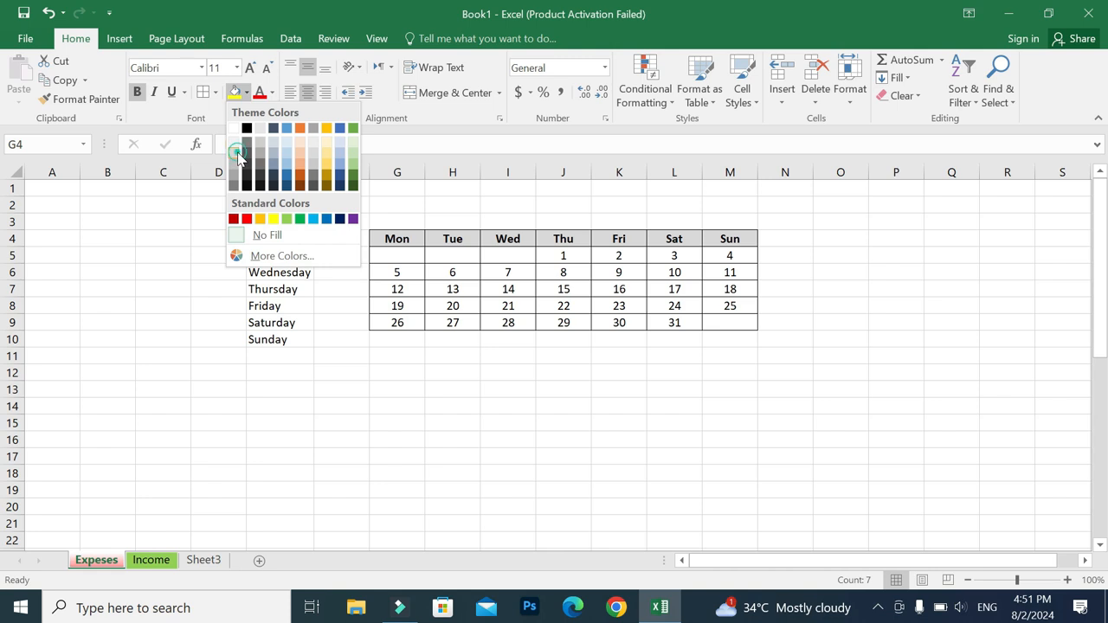
pyautogui.click(239, 156)
pyautogui.click(538, 426)
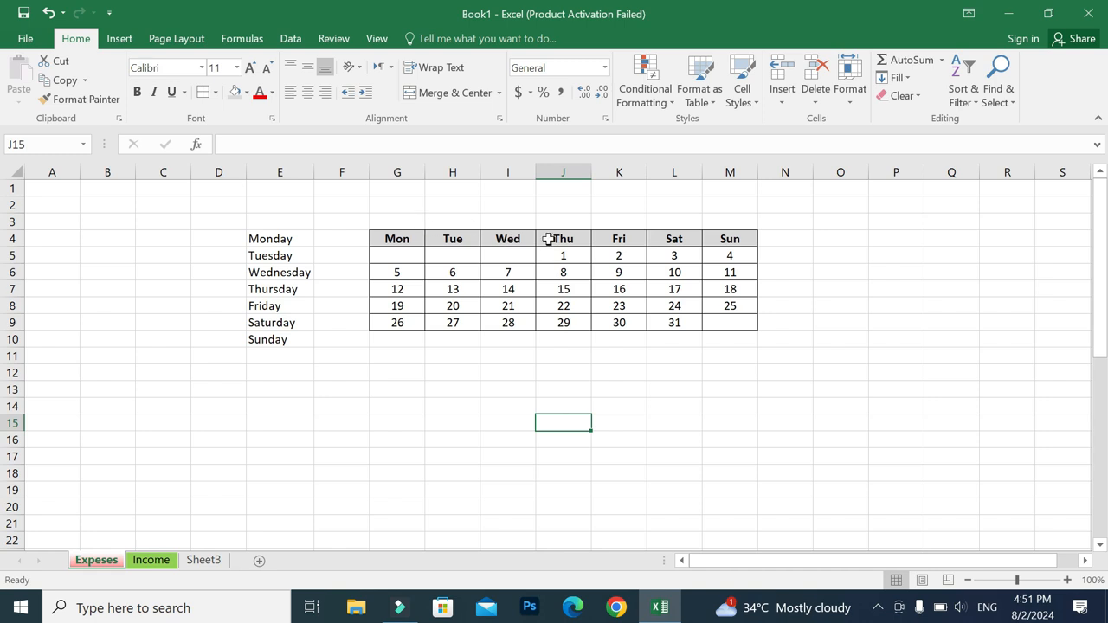
# Step: Merge and centre G3:M3 above the weekday headings
pyautogui.moveTo(412, 220); pyautogui.dragTo(732, 227)
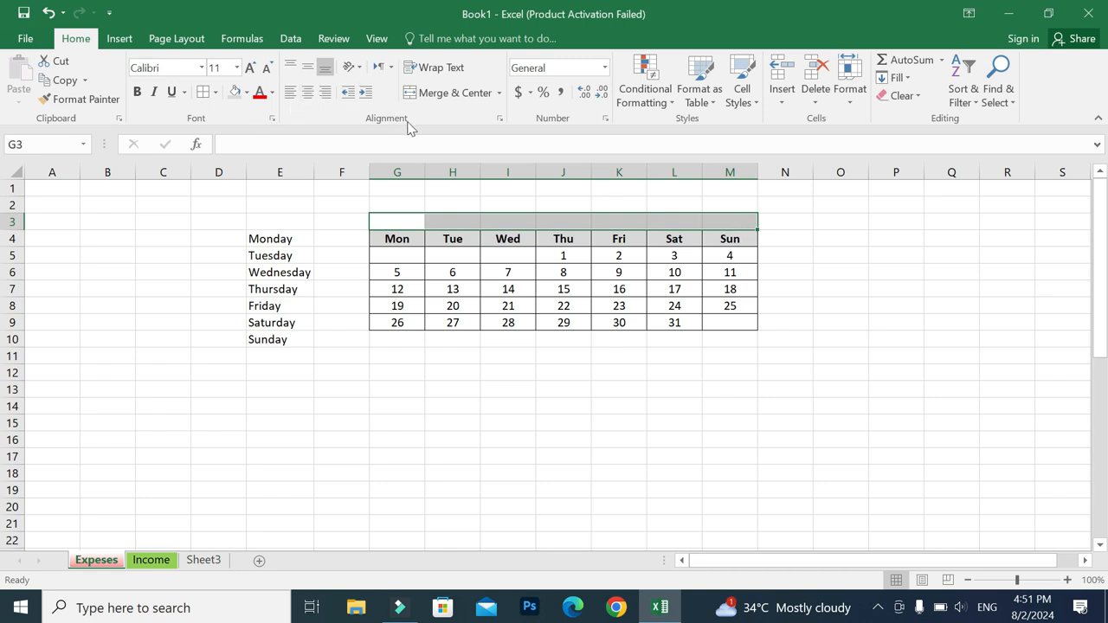
pyautogui.click(456, 93)
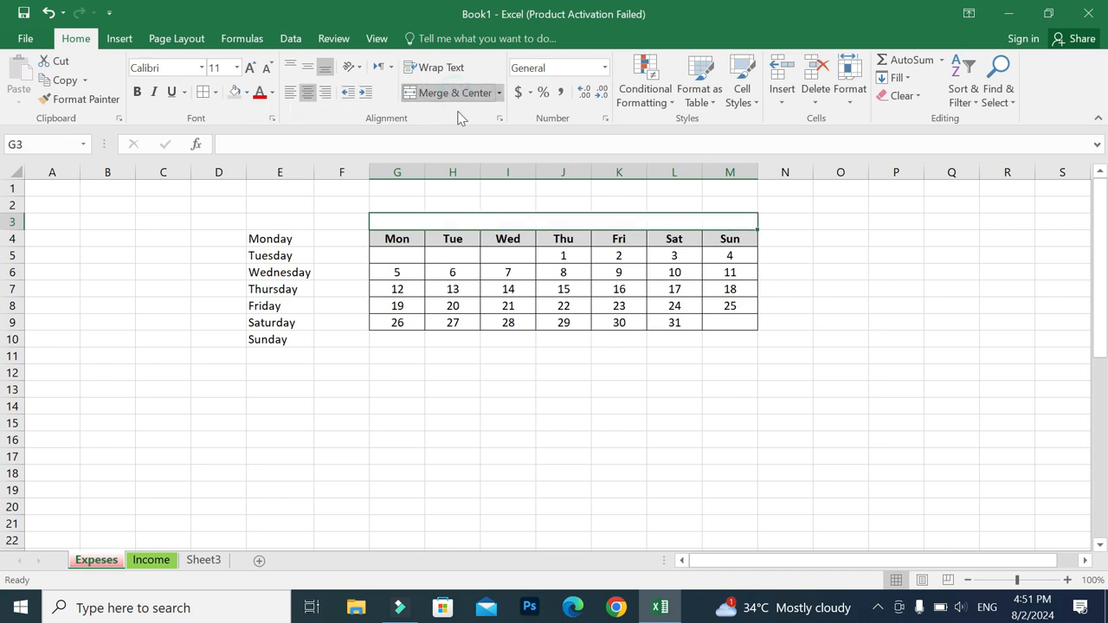
pyautogui.click(618, 443)
# Step: Enter August 2024 as the calendar title in the merged cell G3
pyautogui.click(554, 219)
pyautogui.press('Down')
pyautogui.write('a')
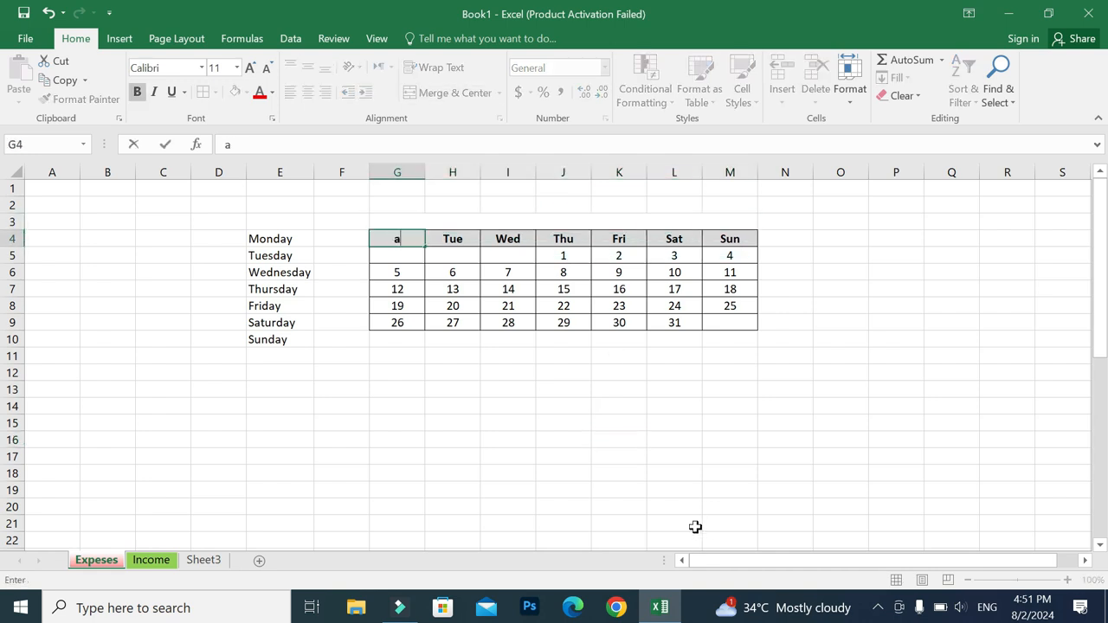
pyautogui.press('Escape')
pyautogui.press('Up')
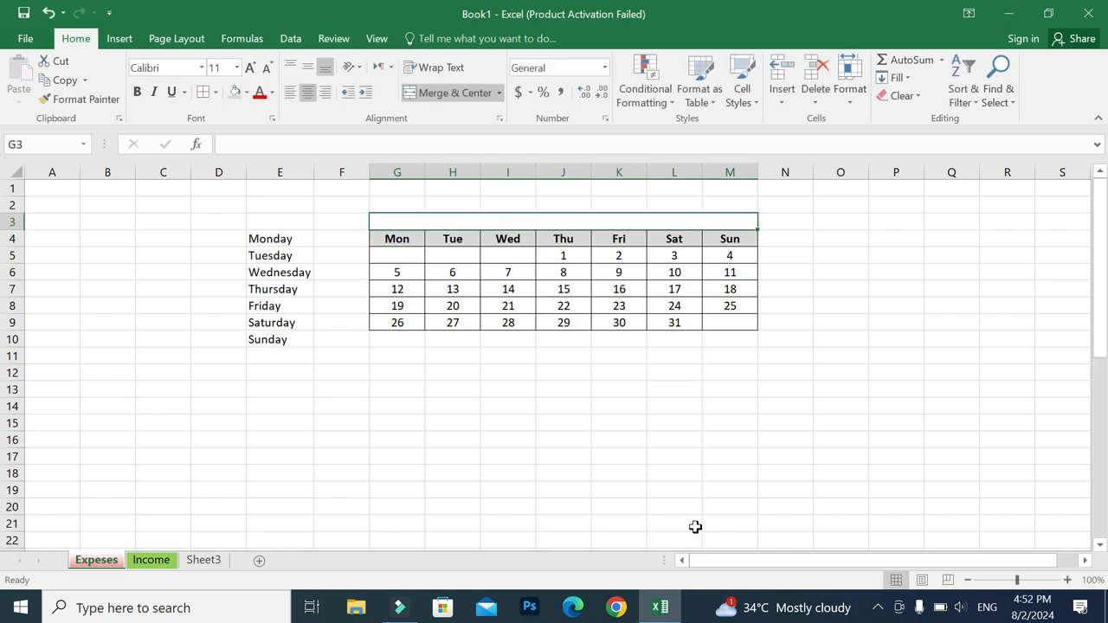
pyautogui.write('August')
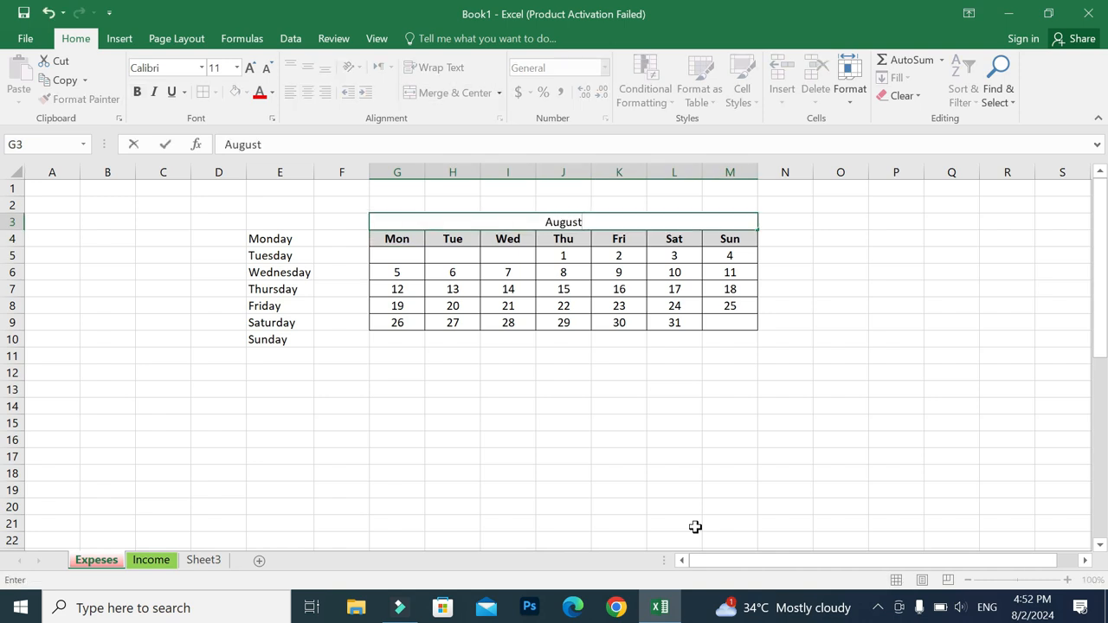
pyautogui.write(' 2024')
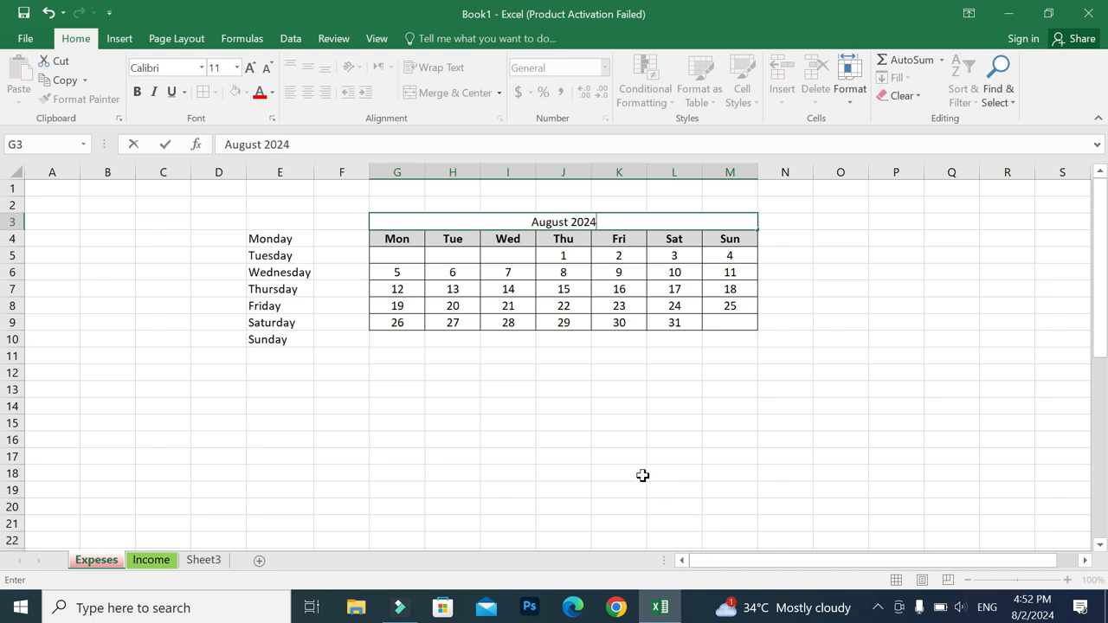
pyautogui.click(643, 475)
pyautogui.click(582, 224)
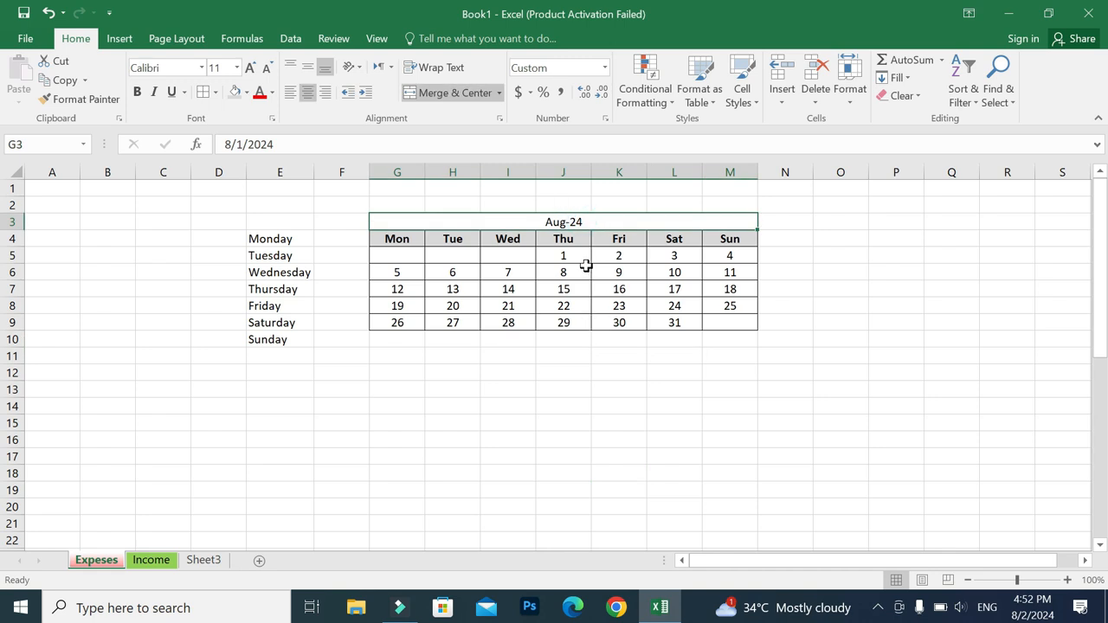
# Step: Undo the title entry in merged cell G3 and set the cell's number format to Text
pyautogui.hotkey('ctrl', 'z')
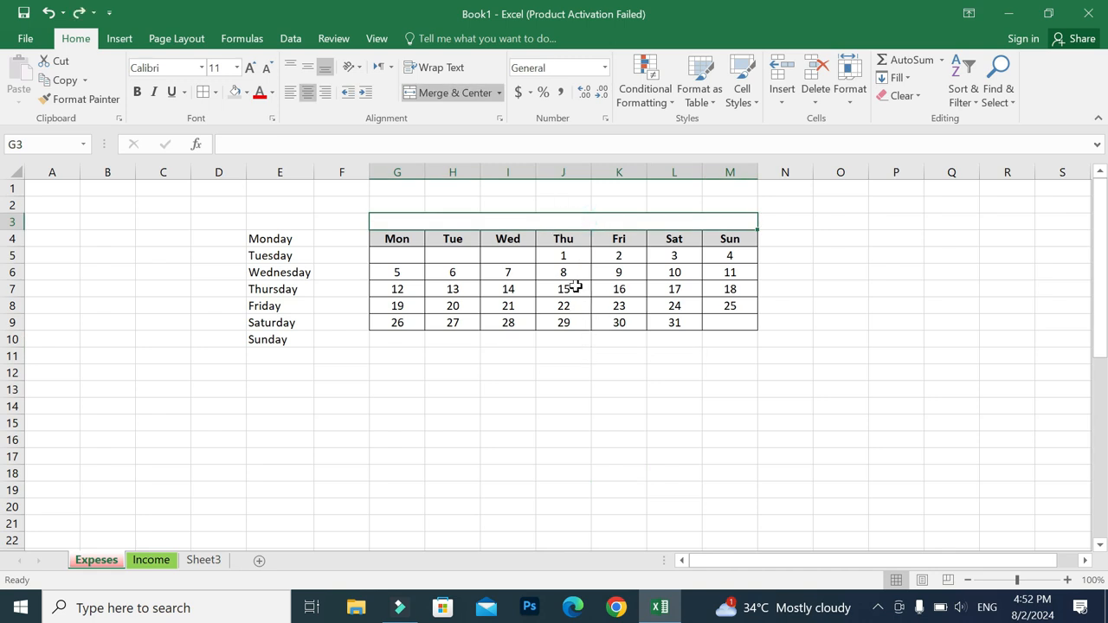
pyautogui.click(606, 398)
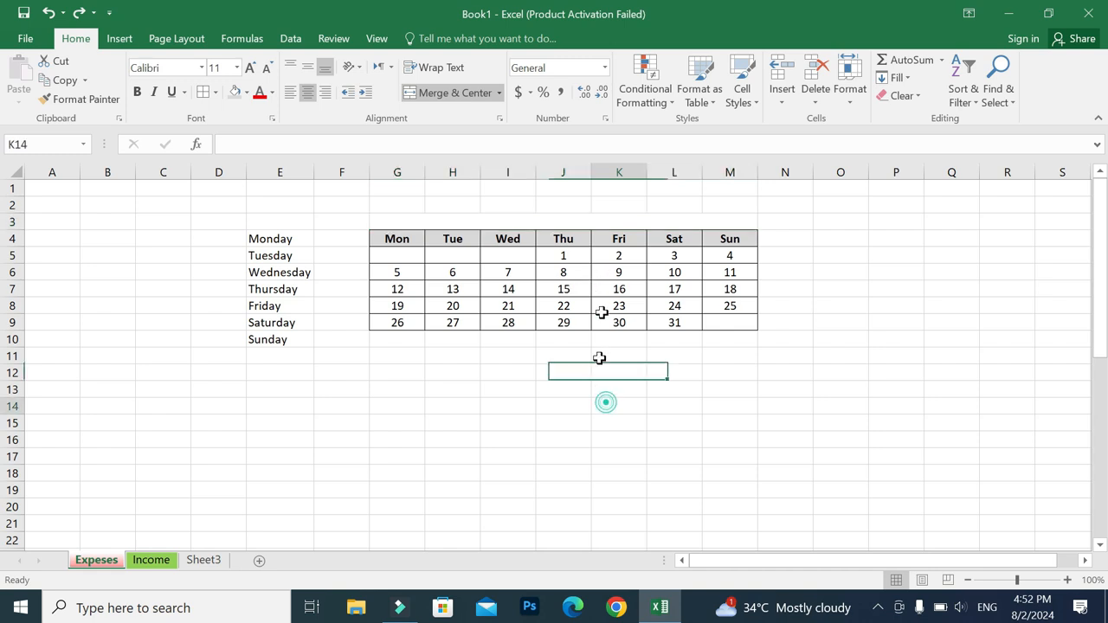
pyautogui.click(598, 219)
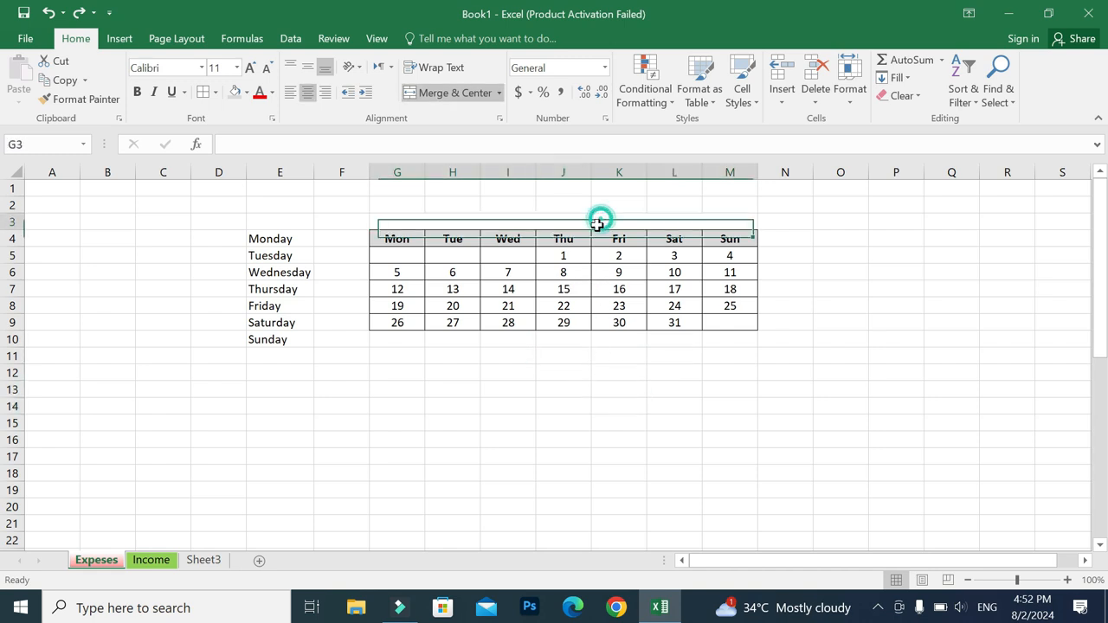
pyautogui.click(606, 67)
pyautogui.scroll(-1, 635, 240)
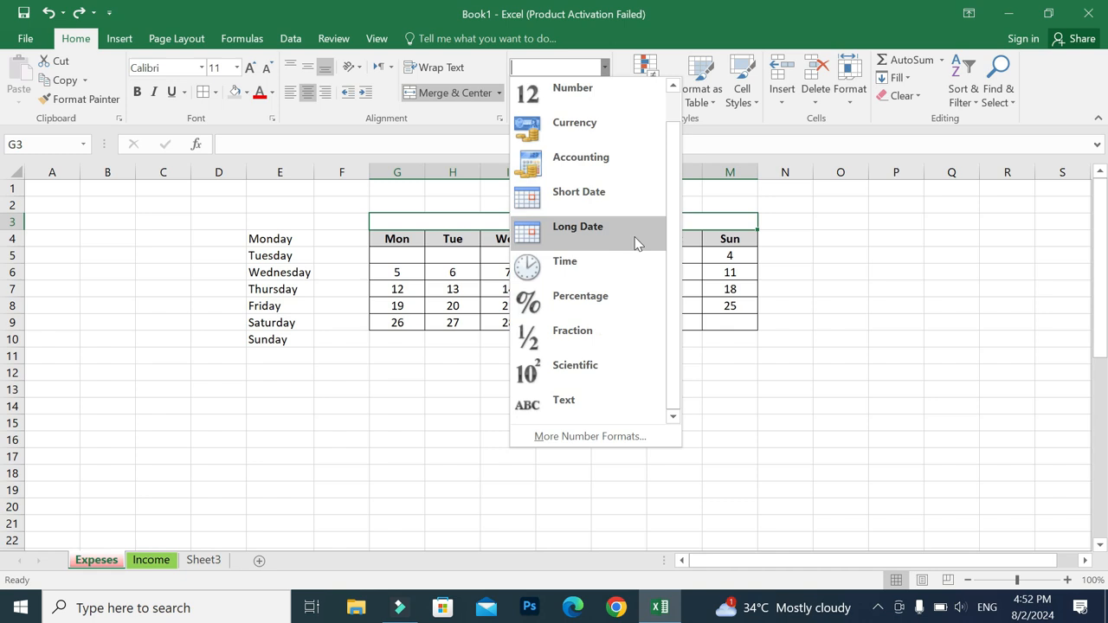
pyautogui.click(610, 398)
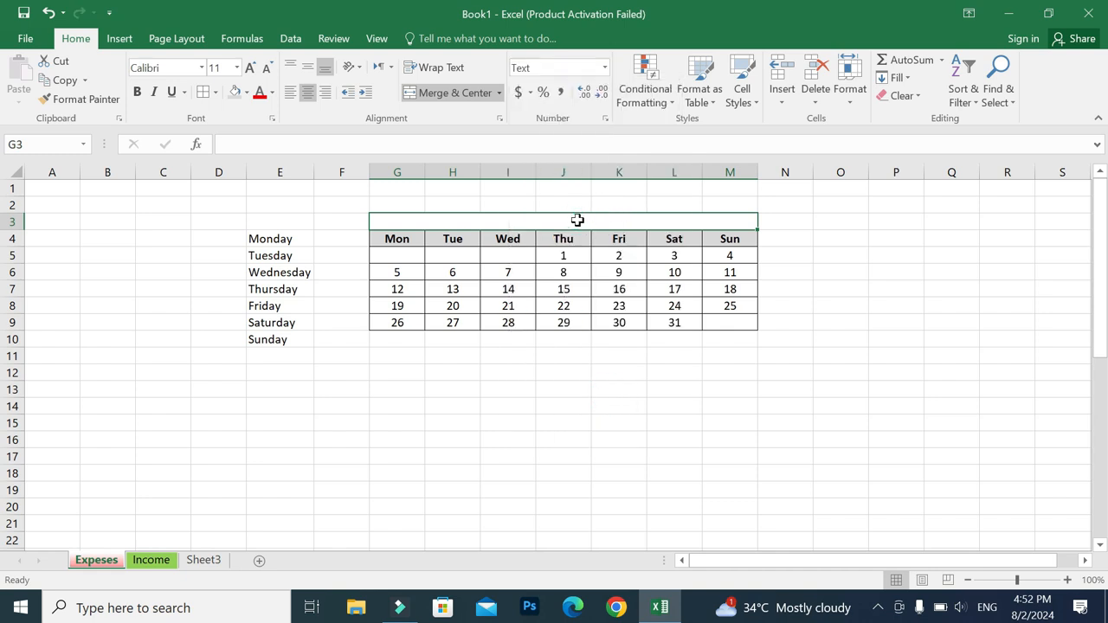
# Step: Enter August 2024 as a text title in merged cell G3
pyautogui.write('Augu')
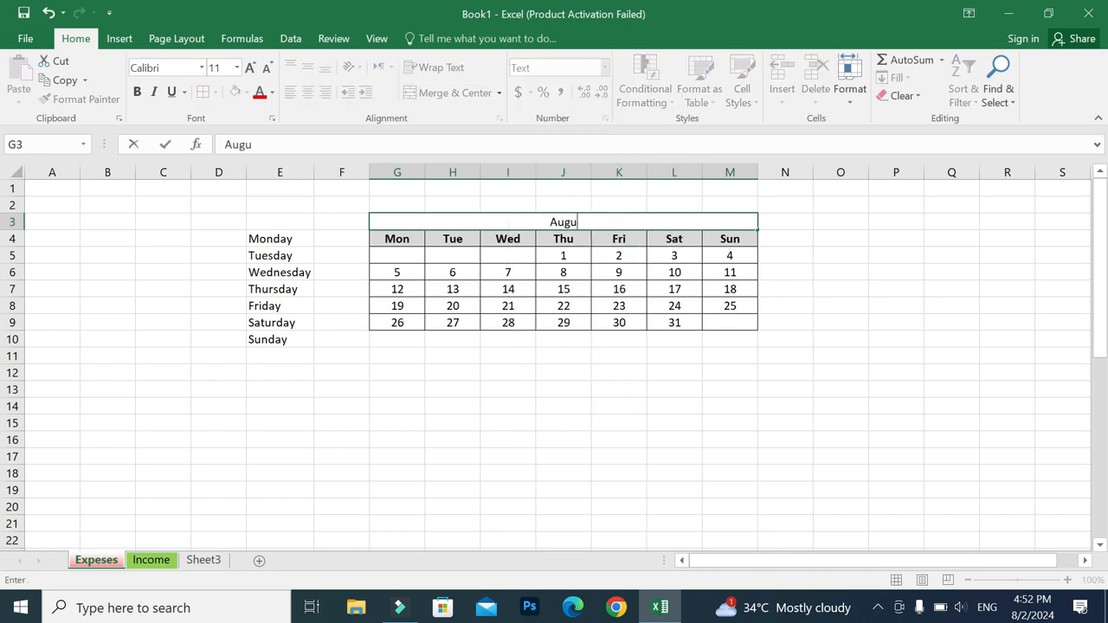
pyautogui.write('st 2024')
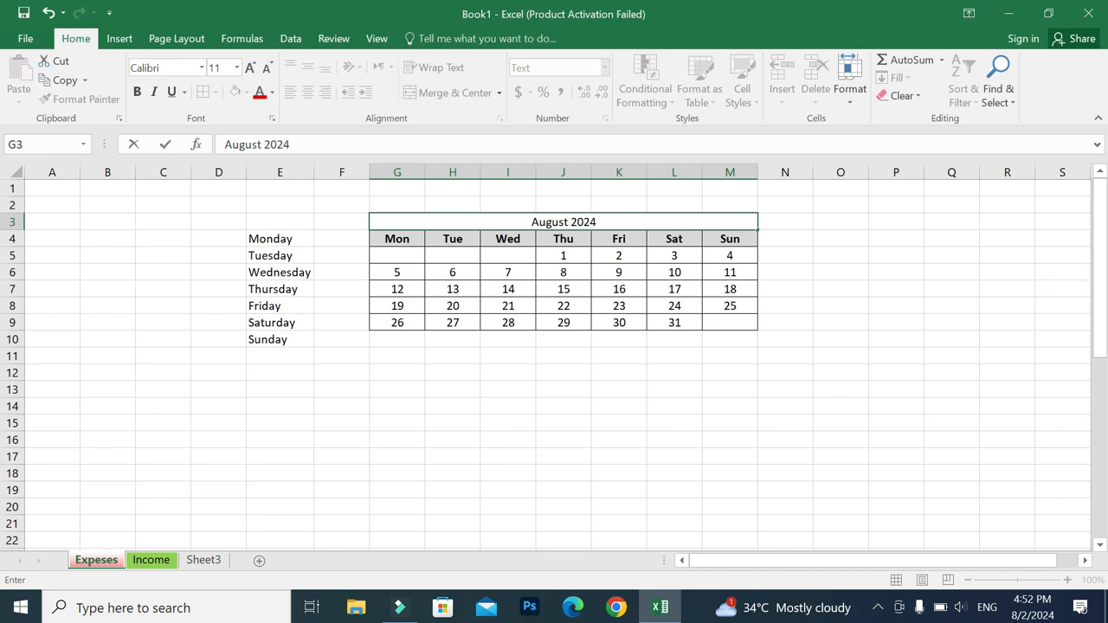
pyautogui.click(589, 435)
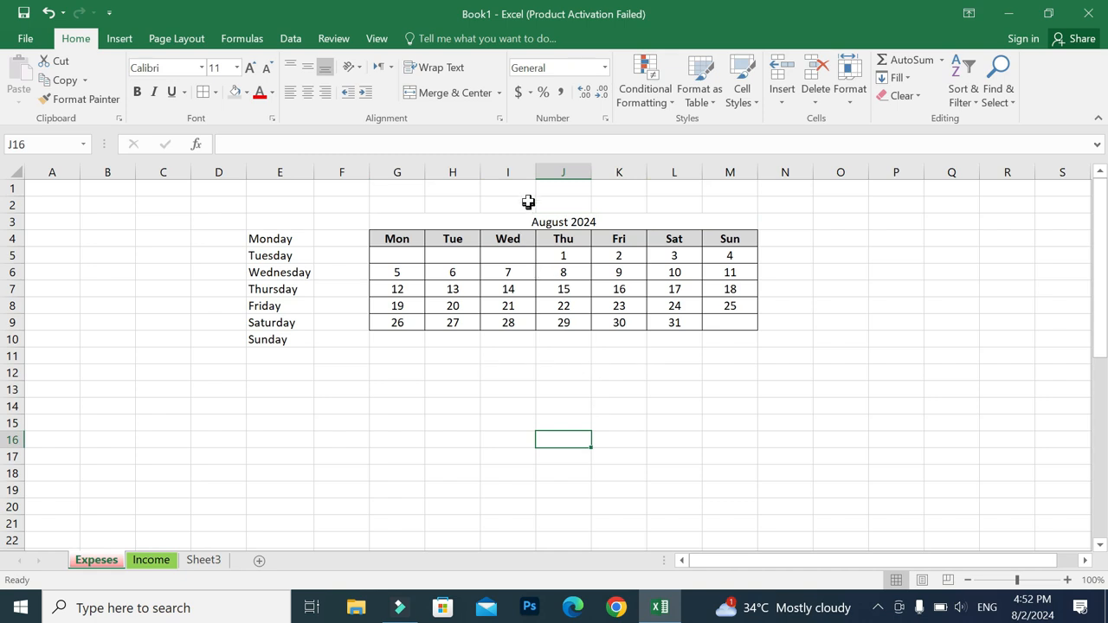
# Step: Make the August 2024 title bold and increase its font size to 18
pyautogui.click(578, 222)
pyautogui.click(137, 92)
pyautogui.click(250, 68)
pyautogui.click(250, 68)
pyautogui.click(250, 67)
pyautogui.click(249, 67)
pyautogui.moveTo(543, 426); pyautogui.dragTo(539, 417)
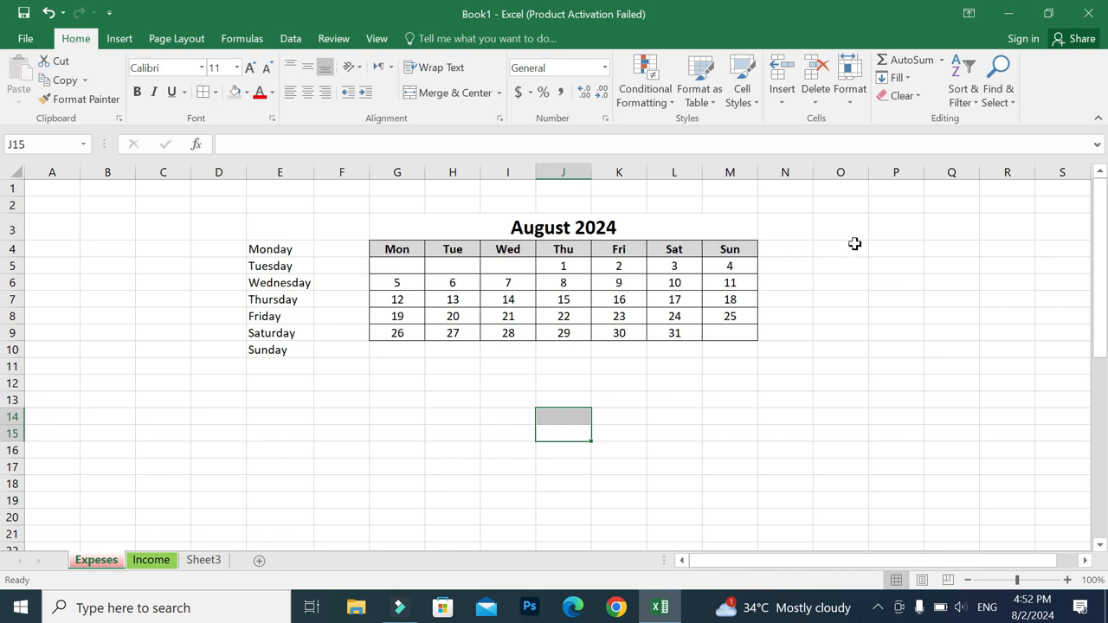
# Step: Enter January in P4 as a bold, centred heading with a light grey fill
pyautogui.click(889, 249)
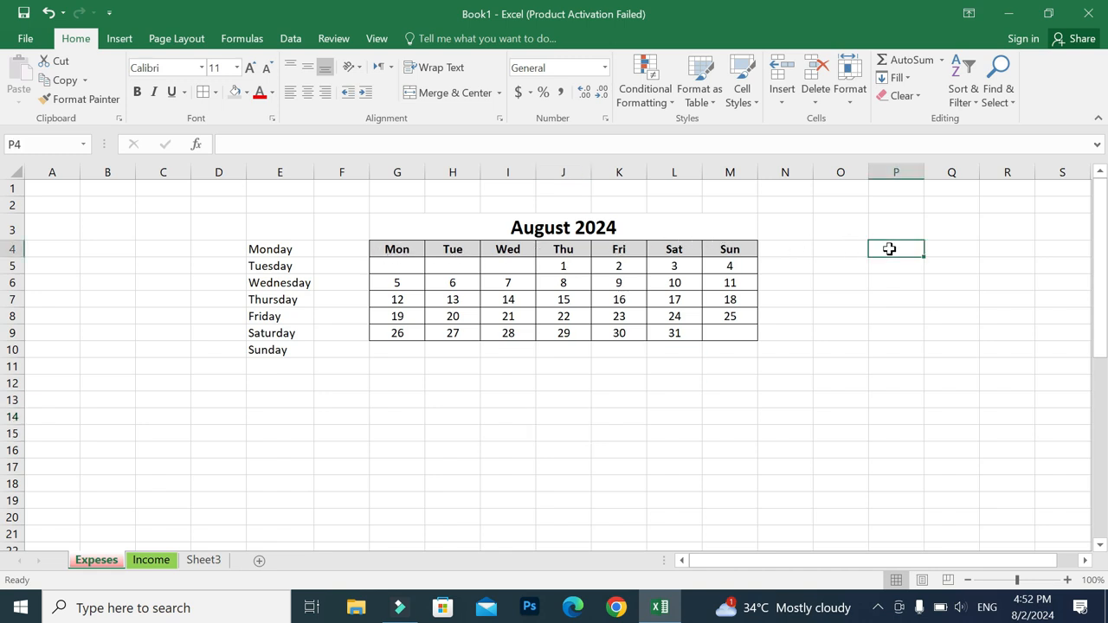
pyautogui.write('Month')
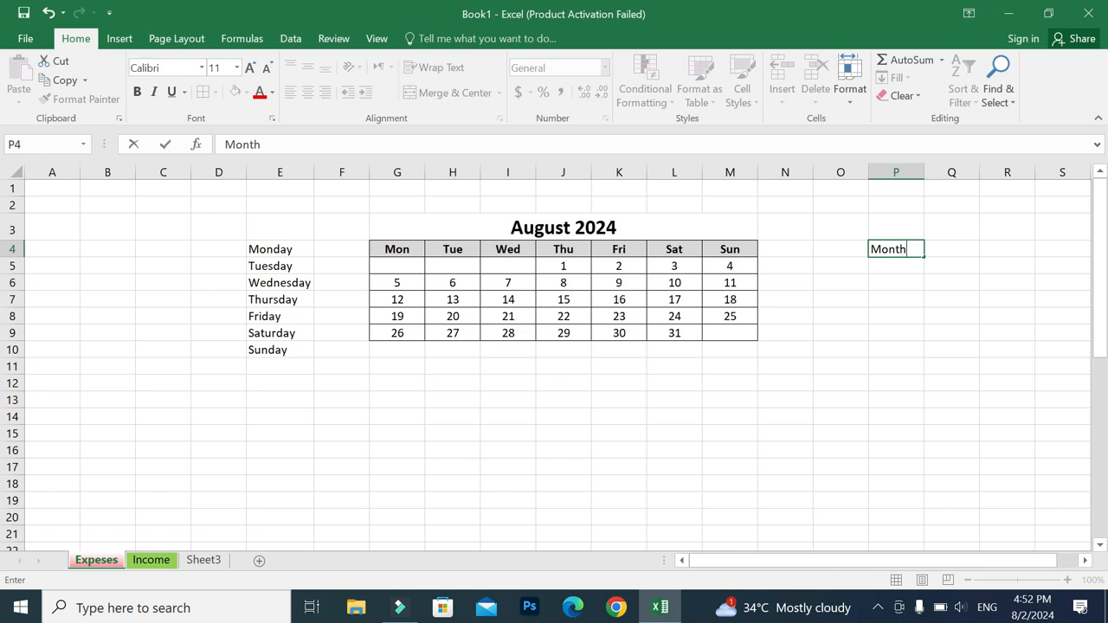
pyautogui.press('BackSpace')
pyautogui.press('BackSpace')
pyautogui.press('BackSpace')
pyautogui.click(851, 348)
pyautogui.click(906, 249)
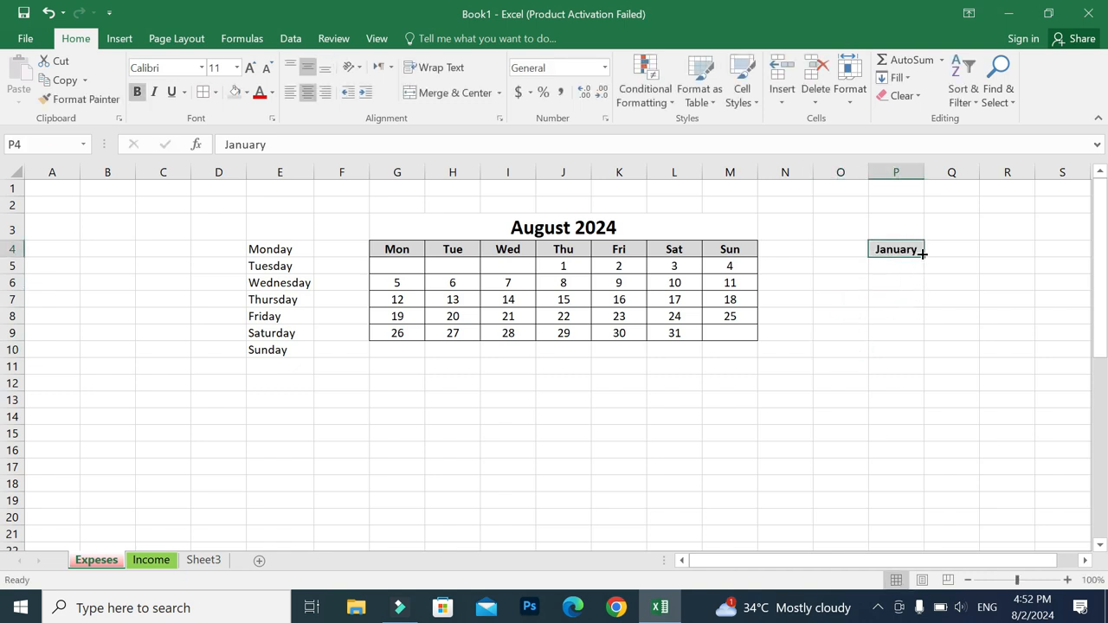
# Step: Fill the month series from P4 across to December in AA4 and autofit the September, November and December columns
pyautogui.moveTo(922, 254); pyautogui.dragTo(882, 258)
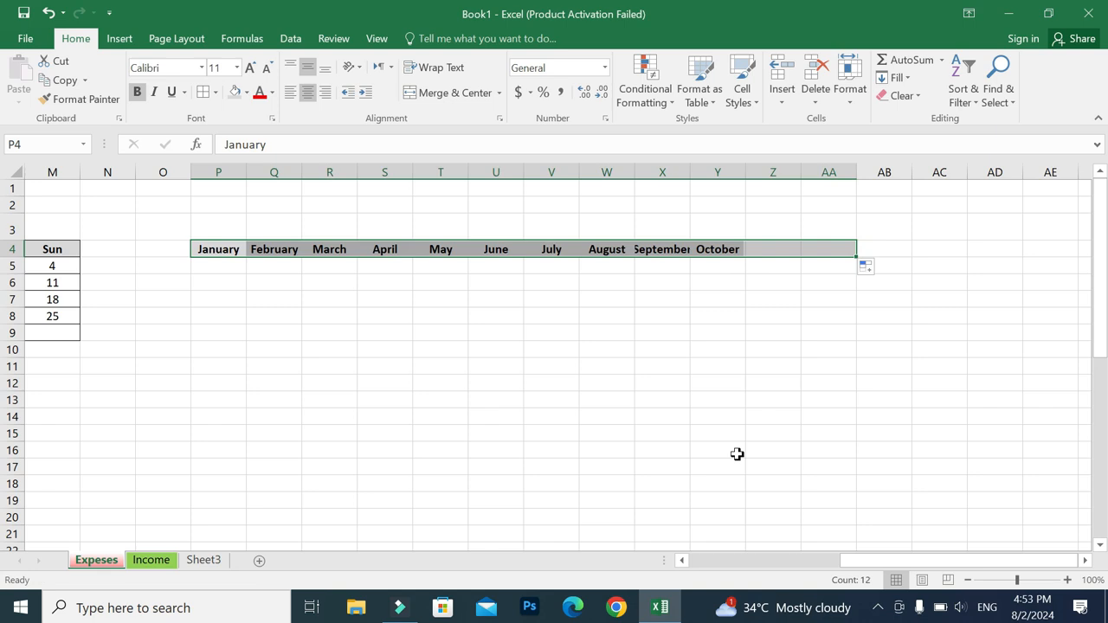
pyautogui.click(671, 399)
pyautogui.doubleClick(690, 172)
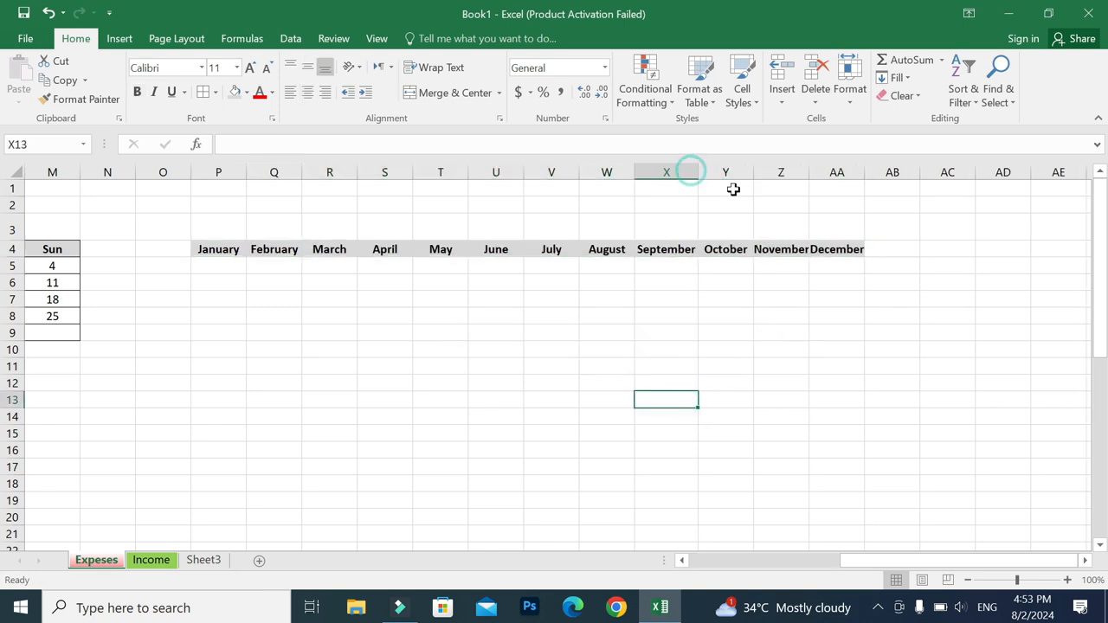
pyautogui.doubleClick(806, 171)
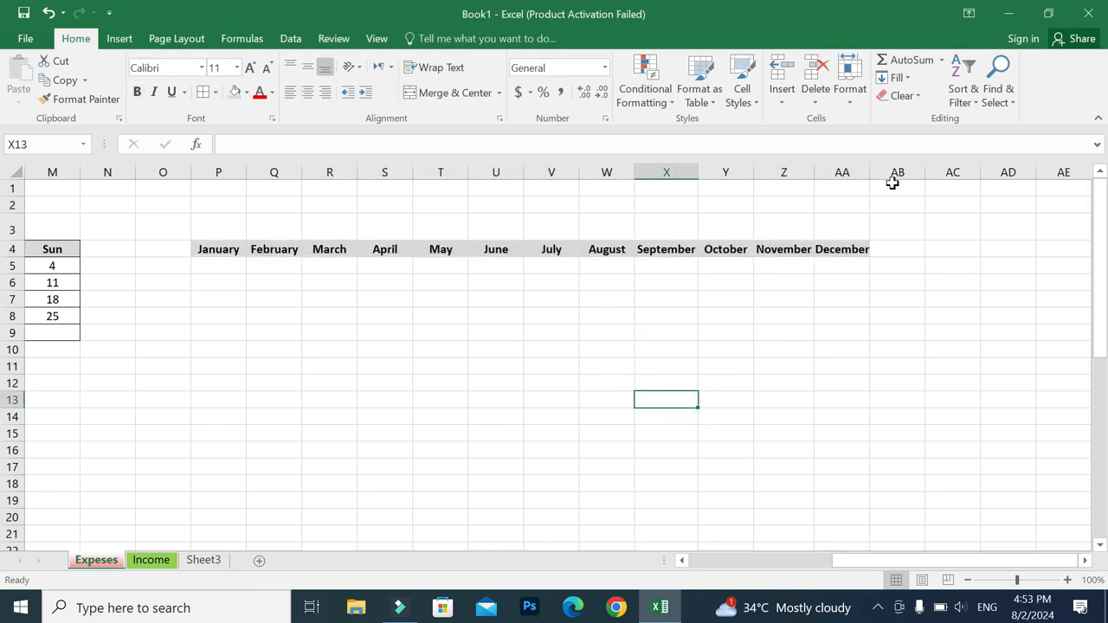
pyautogui.doubleClick(868, 171)
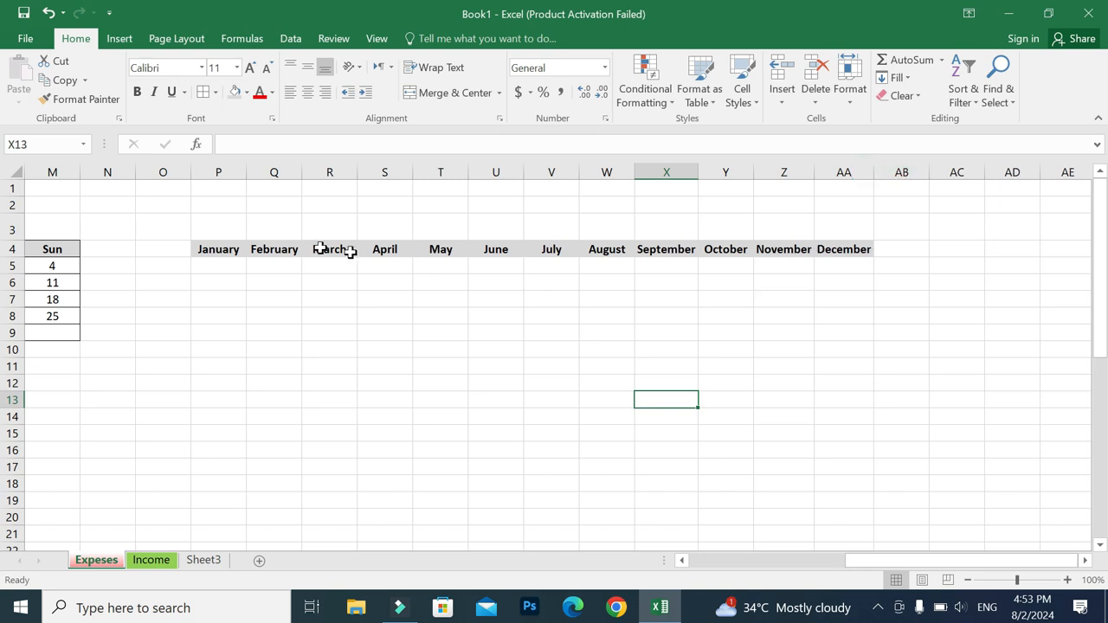
# Step: Apply borders to the month headings in P4:AA4
pyautogui.moveTo(230, 249); pyautogui.dragTo(836, 252)
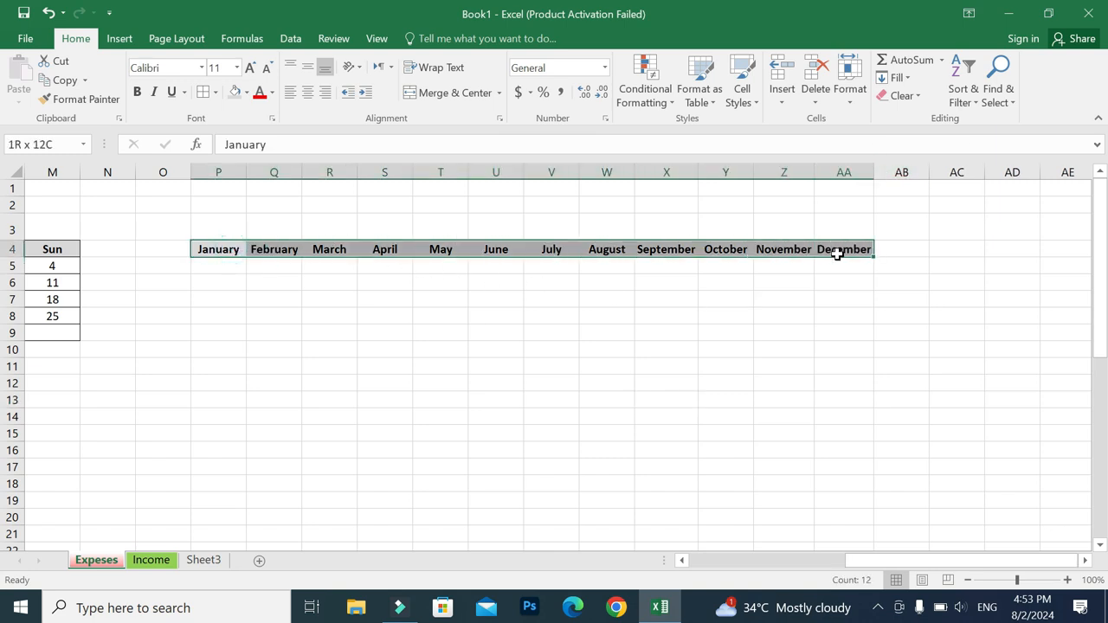
pyautogui.click(203, 92)
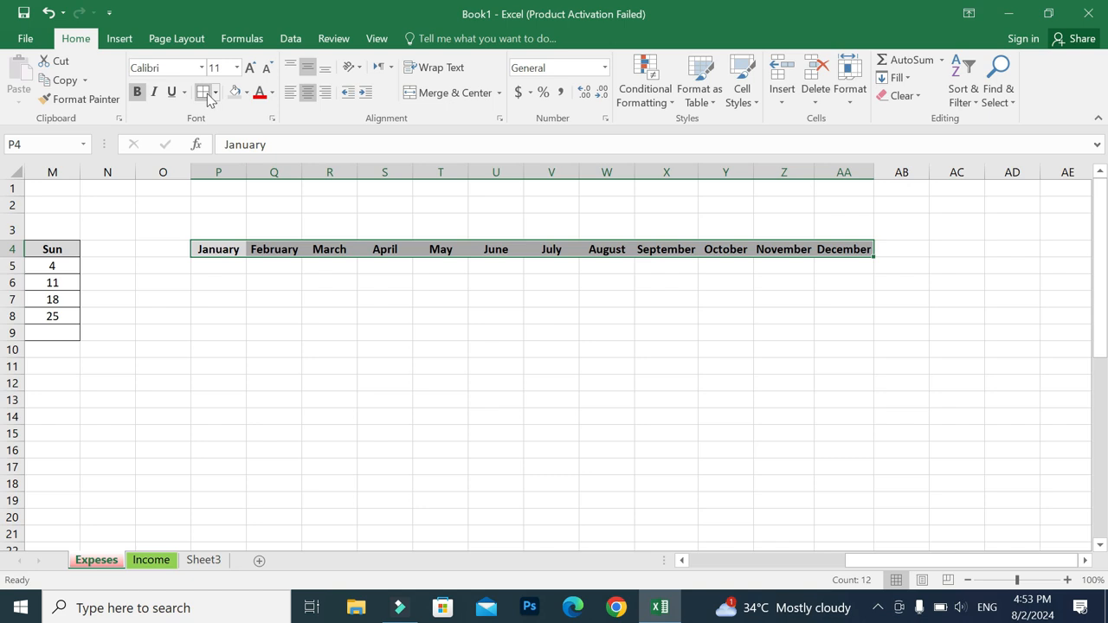
pyautogui.click(270, 411)
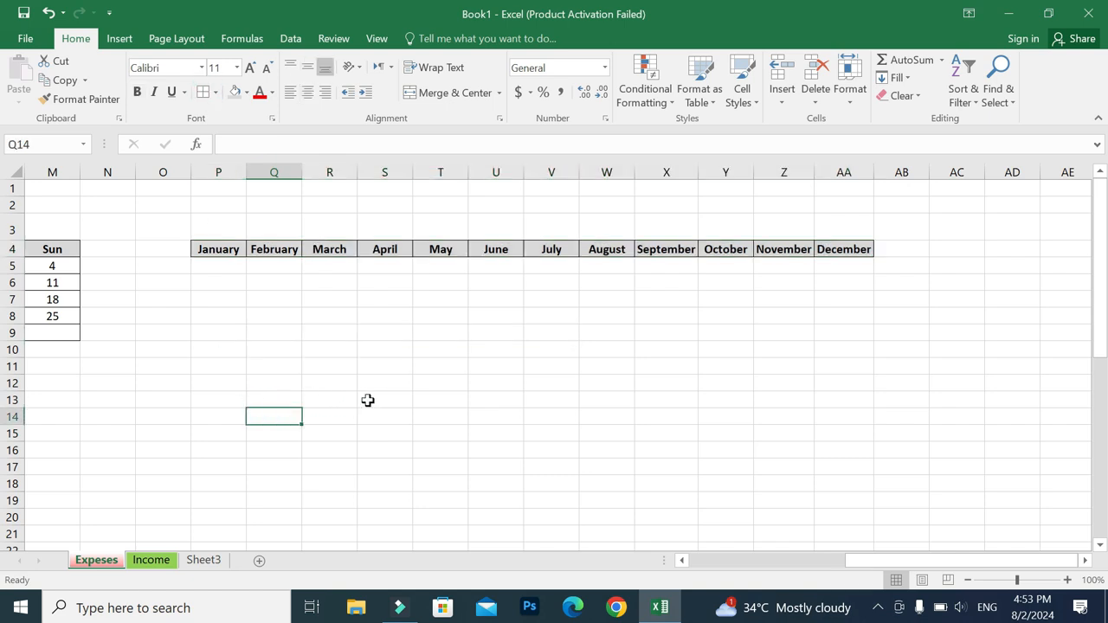
# Step: Fill the month series down column P from January in P4 to December in P15, and autofit the column
pyautogui.click(208, 249)
pyautogui.moveTo(246, 256); pyautogui.dragTo(353, 352)
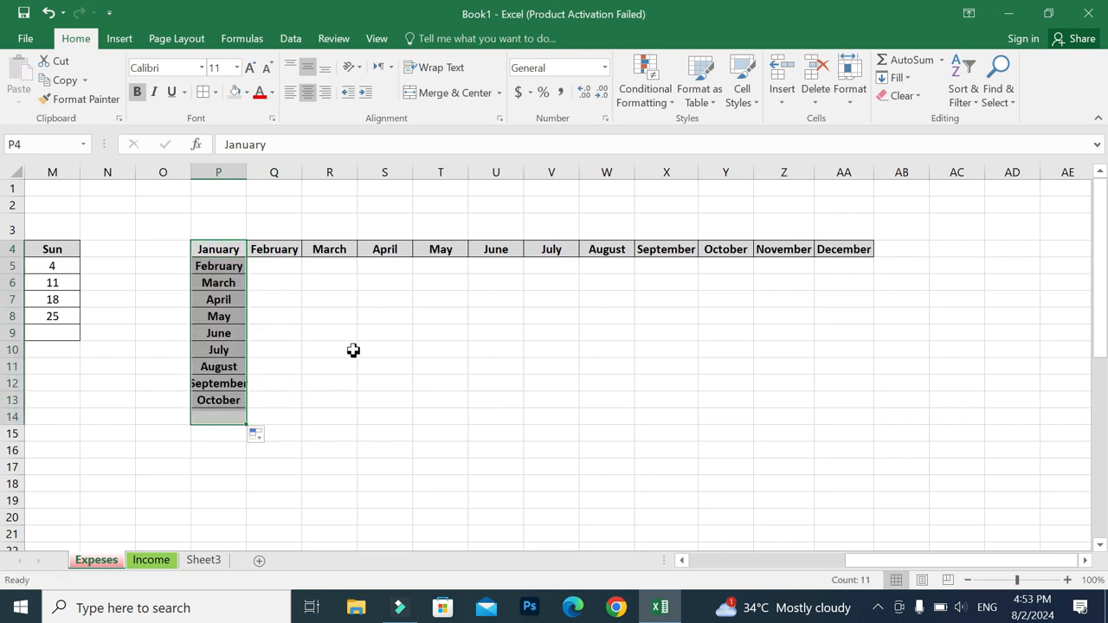
pyautogui.click(351, 338)
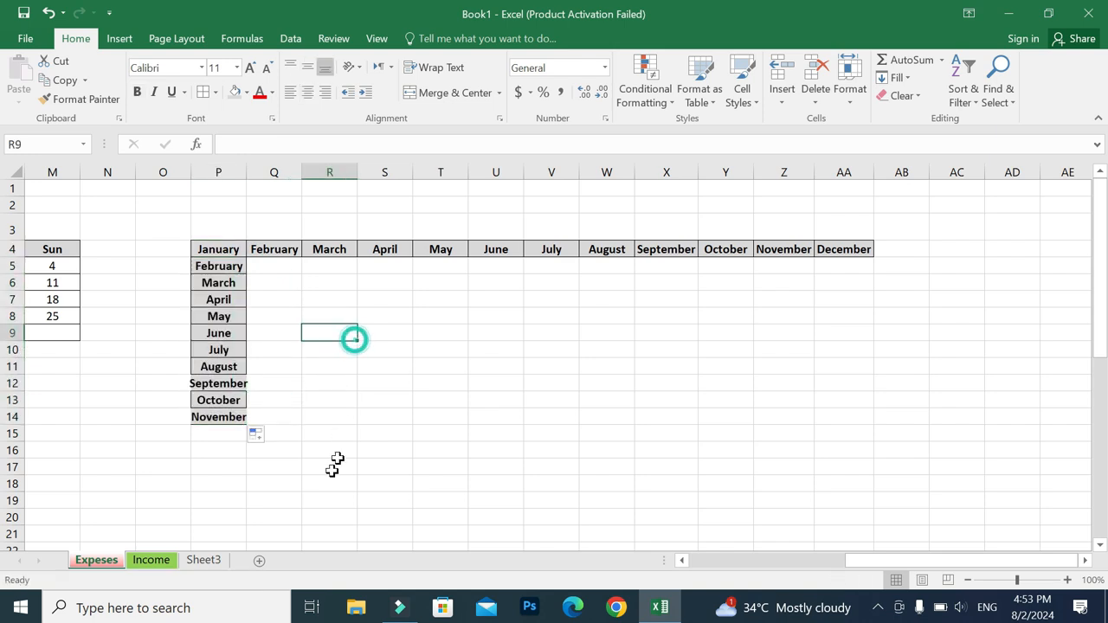
pyautogui.doubleClick(246, 172)
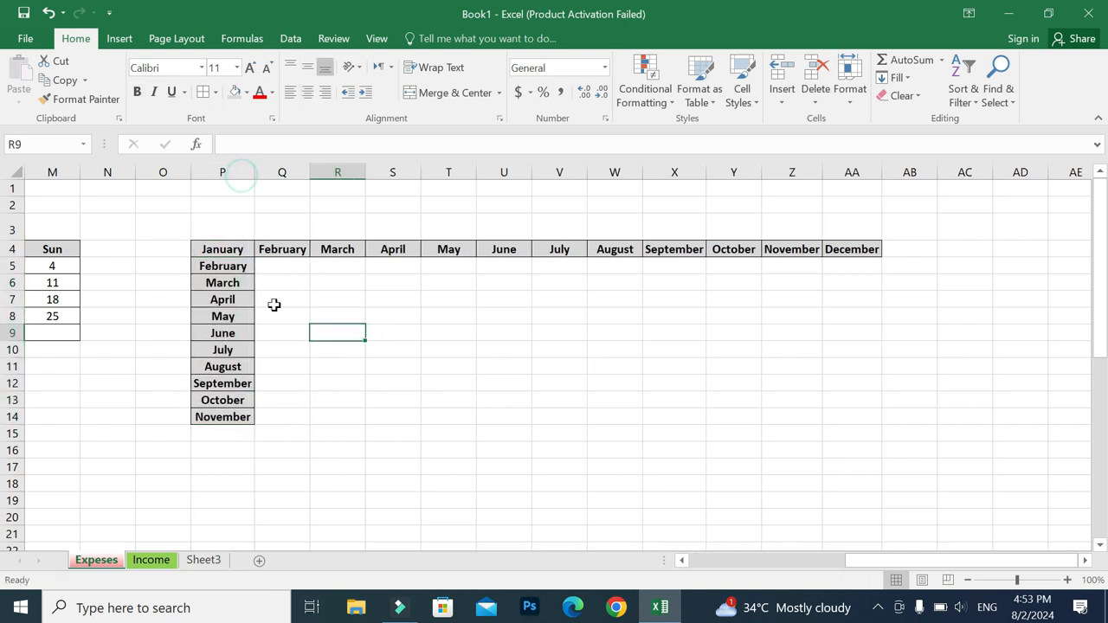
pyautogui.click(225, 416)
pyautogui.moveTo(254, 425); pyautogui.dragTo(327, 412)
pyautogui.click(328, 412)
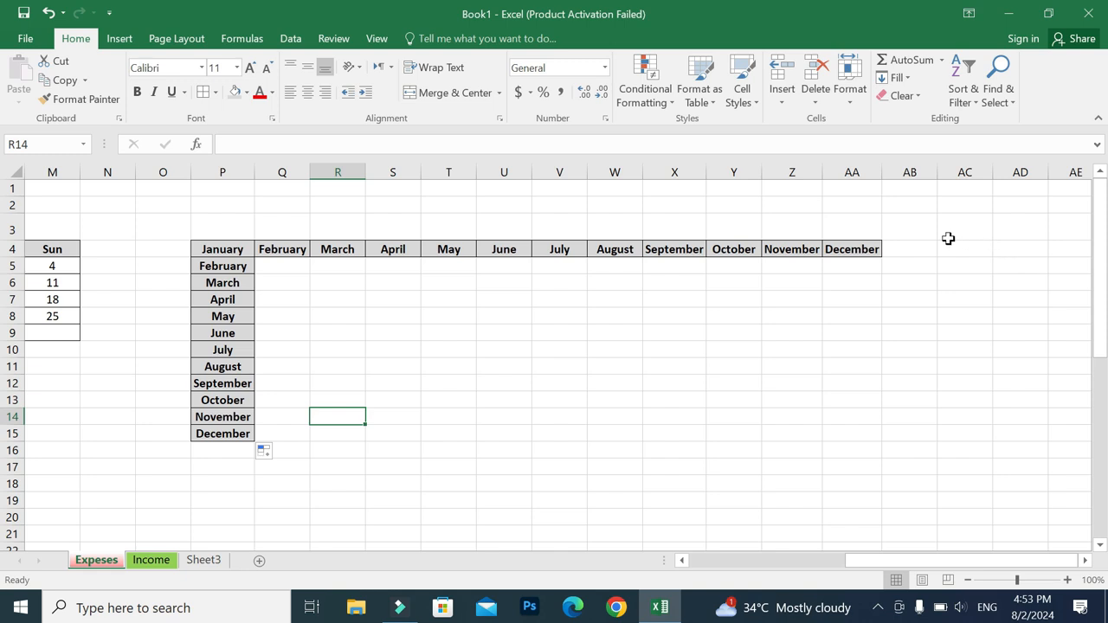
# Step: Remove the fill, borders and contents from all cells of the Expeses sheet
pyautogui.hotkey('ctrl', 'a')
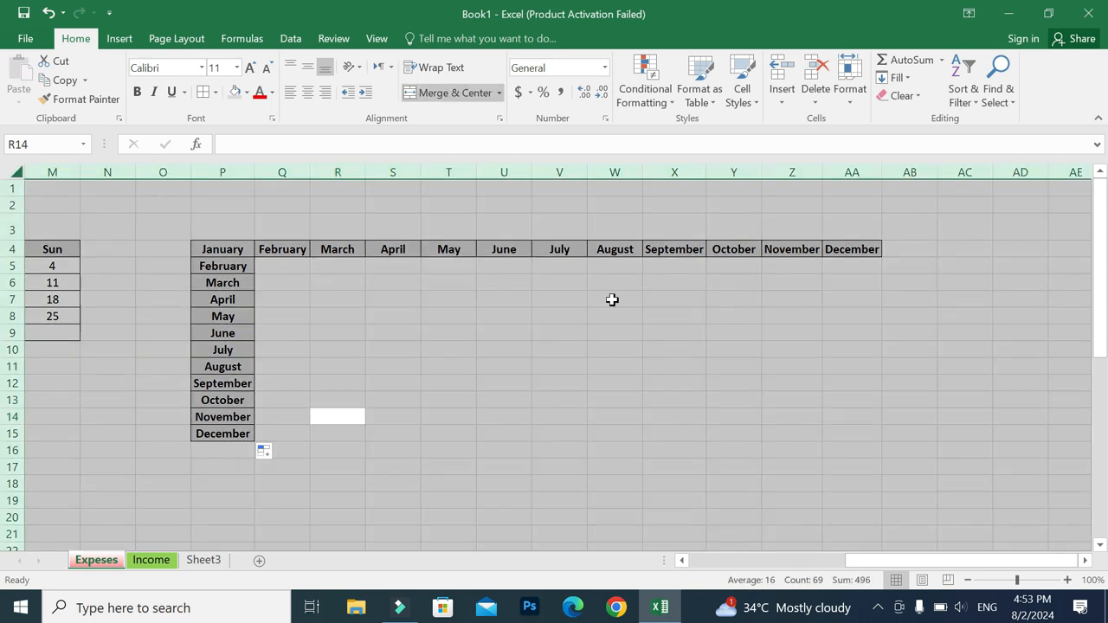
pyautogui.click(271, 92)
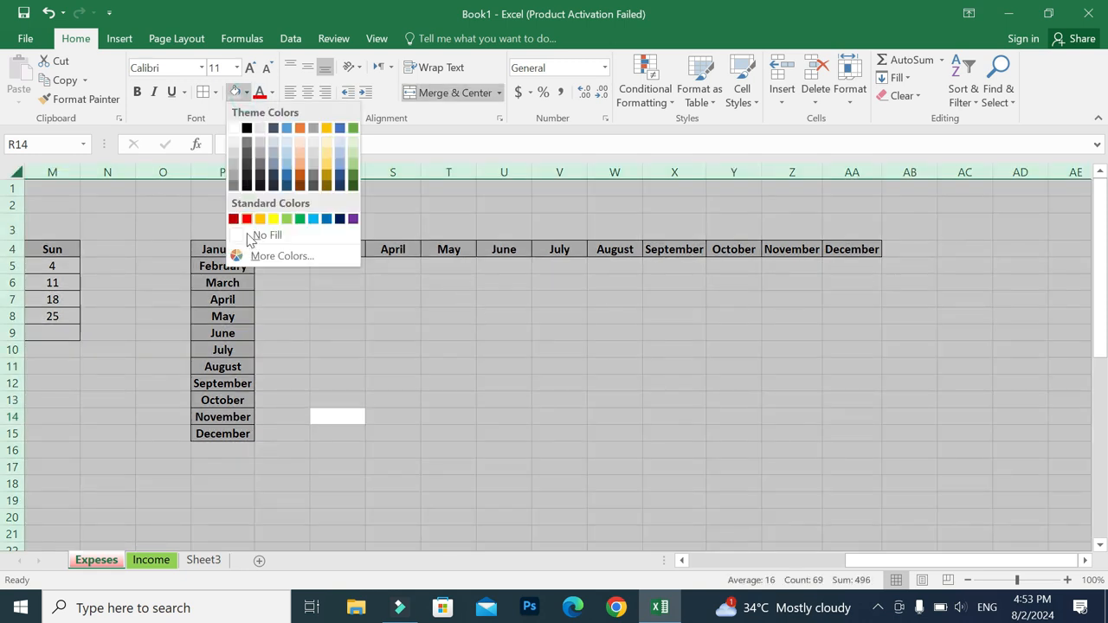
pyautogui.click(251, 249)
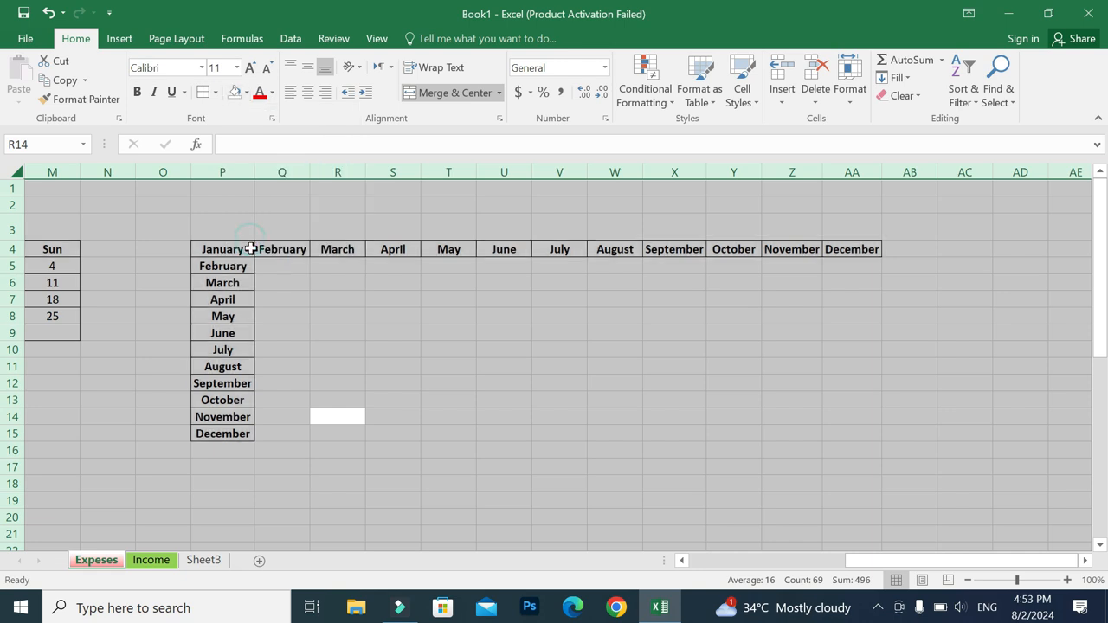
pyautogui.click(186, 93)
pyautogui.click(214, 92)
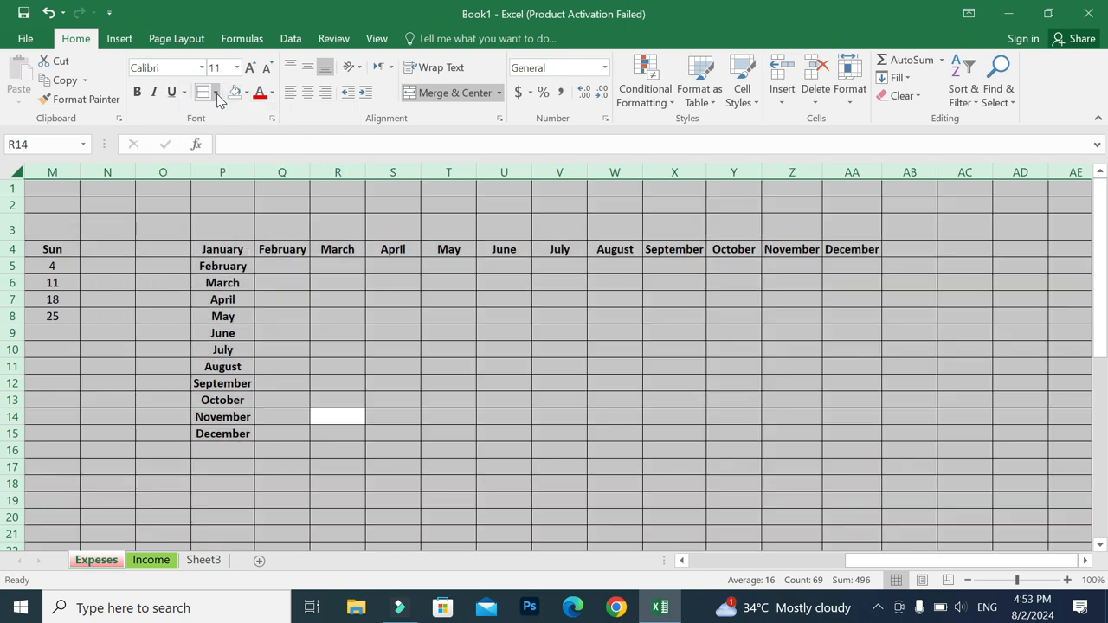
pyautogui.click(214, 92)
pyautogui.click(245, 223)
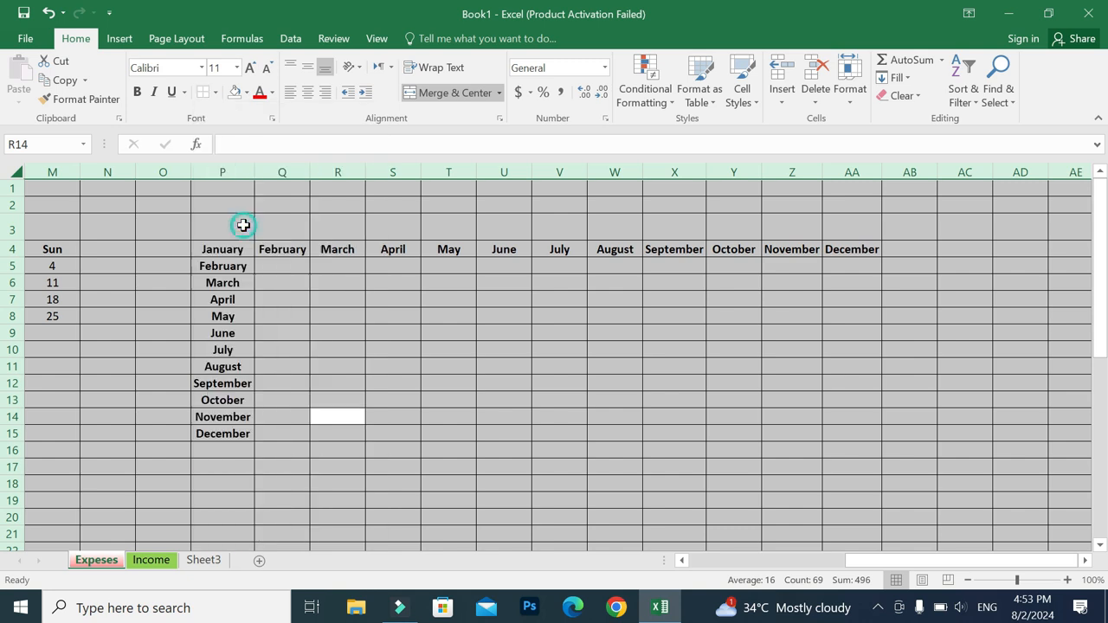
pyautogui.press('Delete')
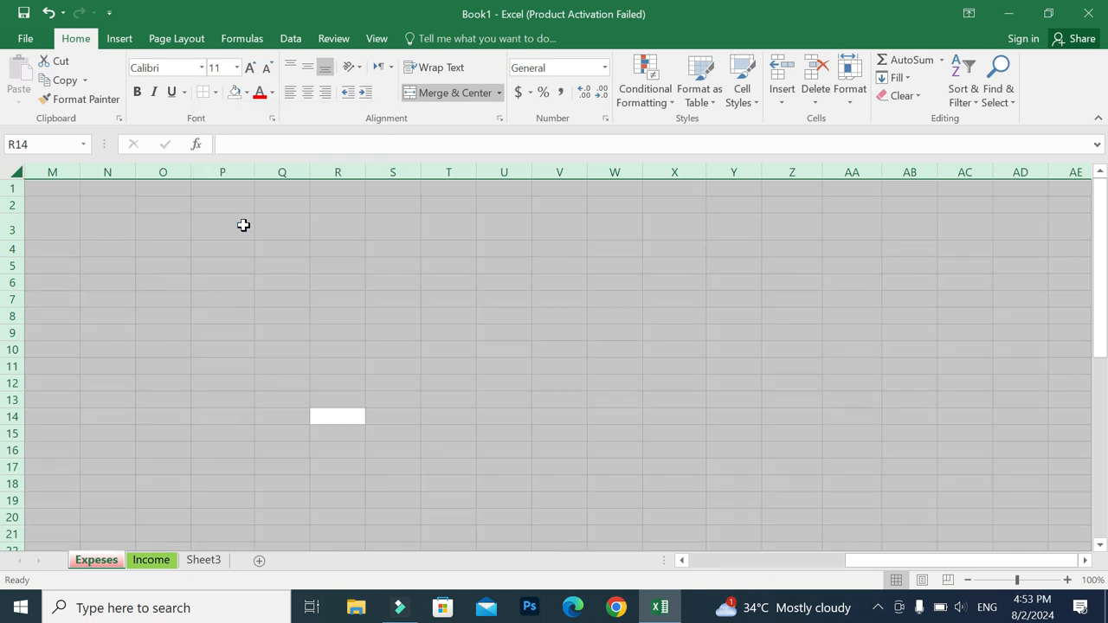
pyautogui.click(282, 314)
# Step: Try the formula =5+6 in E5, select the cell to view its formula, and clear it
pyautogui.moveTo(871, 563); pyautogui.dragTo(502, 580)
pyautogui.click(282, 267)
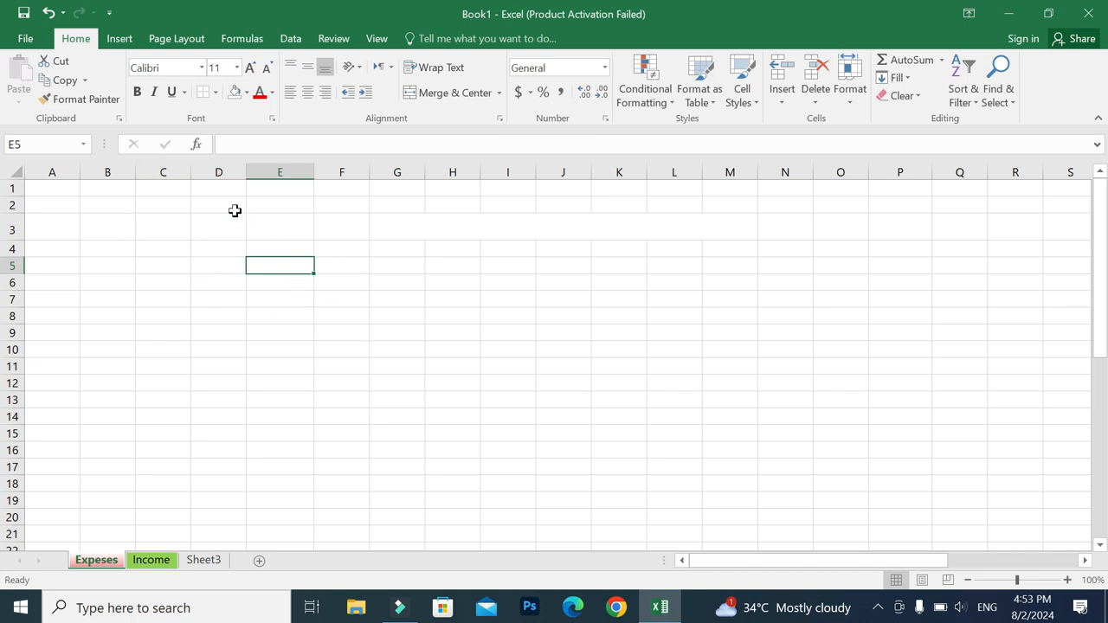
pyautogui.write('=5+6')
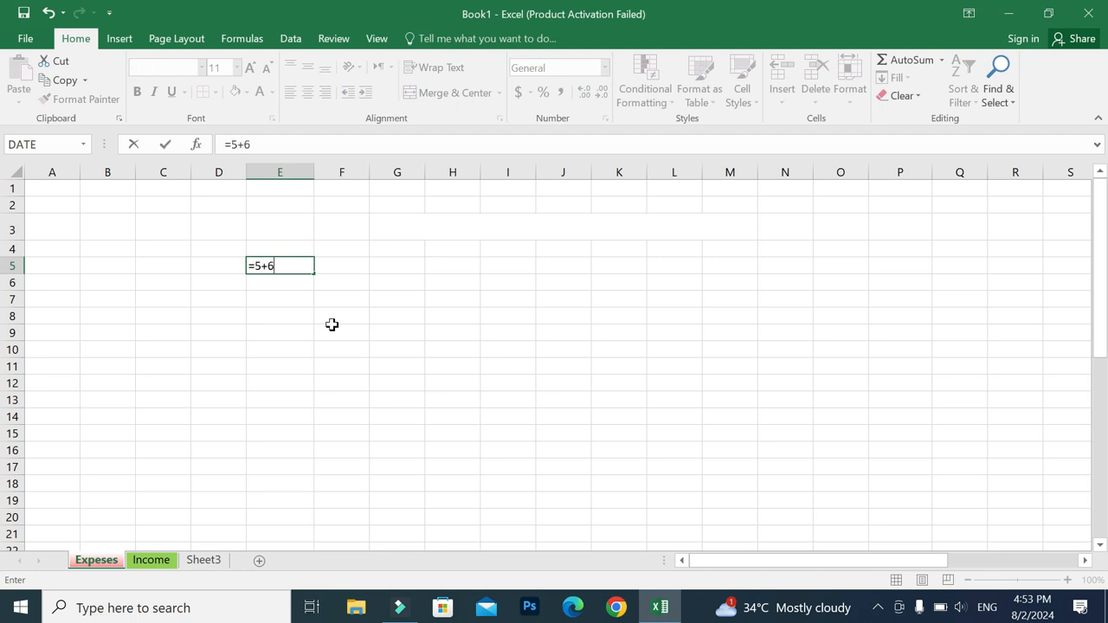
pyautogui.press('Return')
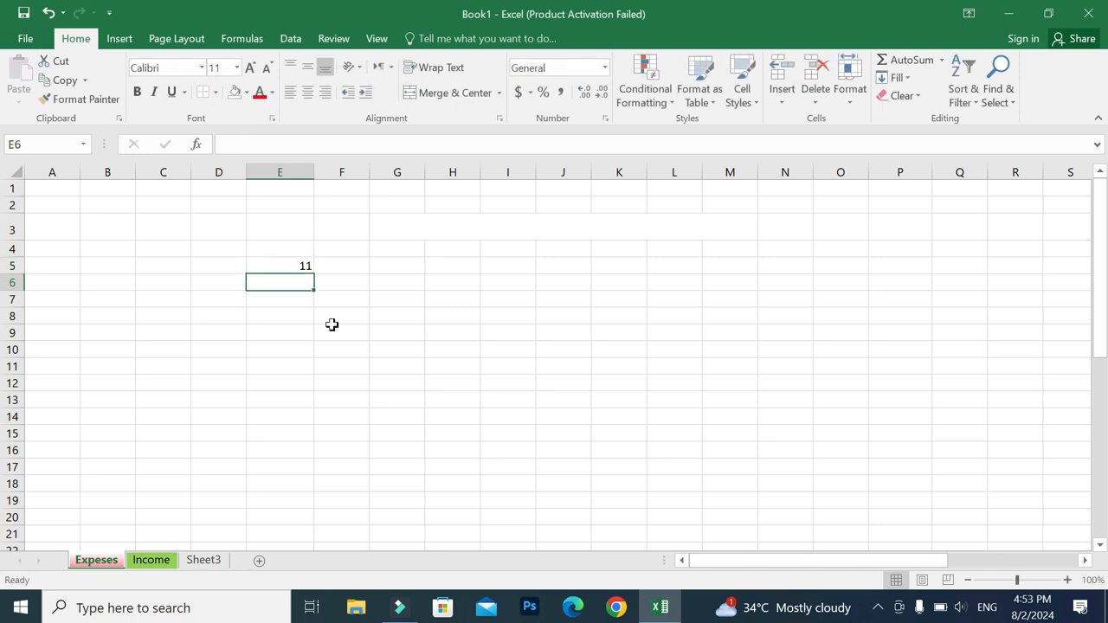
pyautogui.click(292, 260)
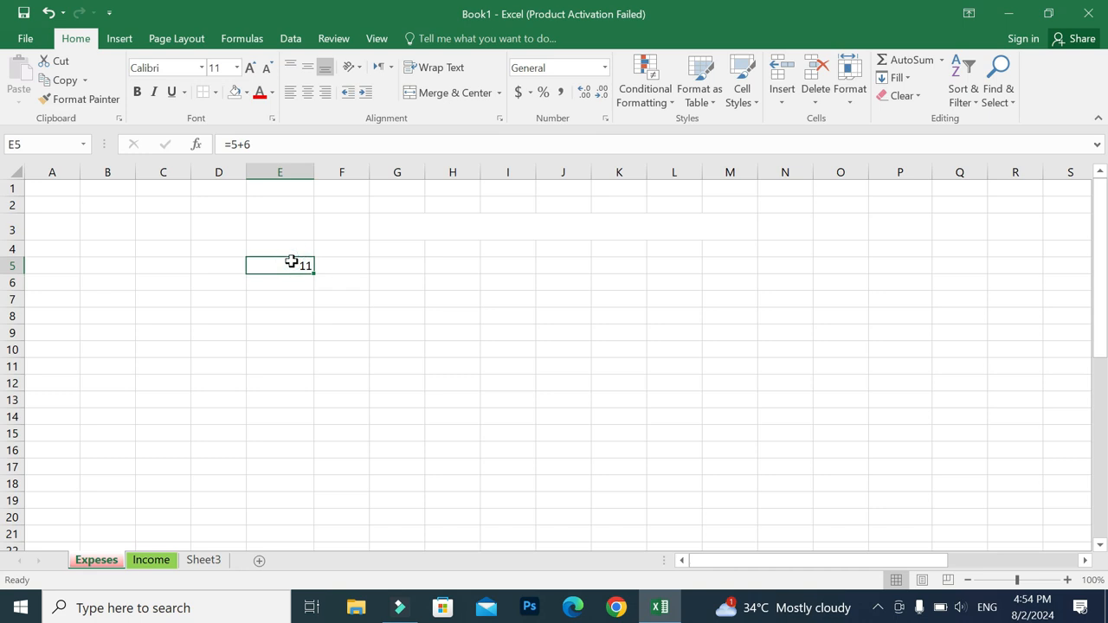
pyautogui.press('Delete')
# Step: Apply borders around the empty cells E5 and G5
pyautogui.click(215, 92)
pyautogui.click(236, 237)
pyautogui.click(397, 265)
pyautogui.click(204, 92)
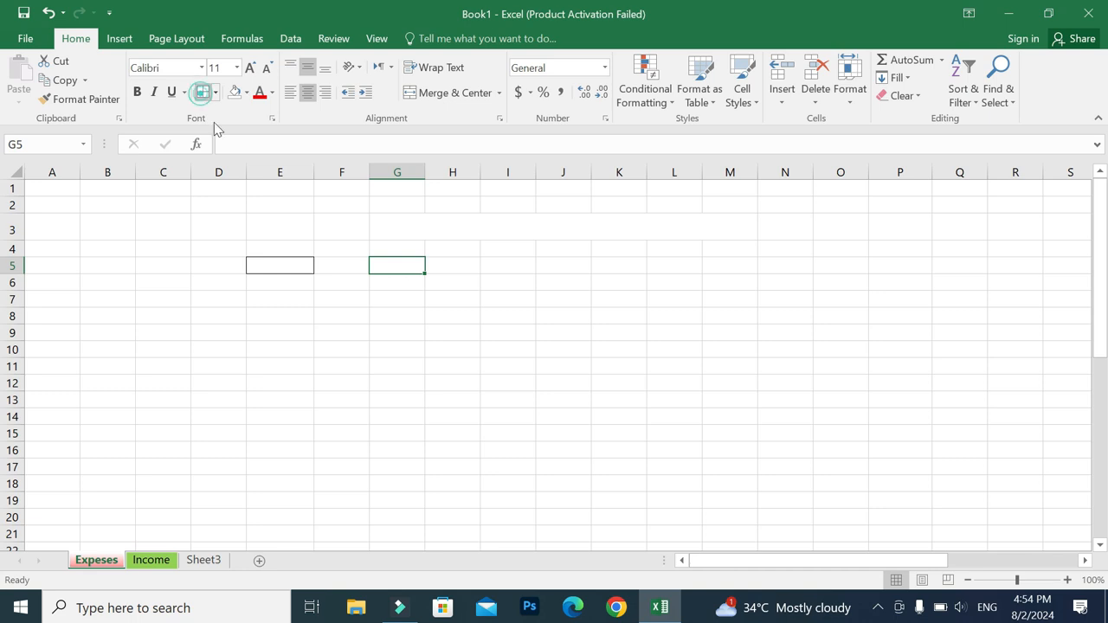
pyautogui.click(519, 265)
pyautogui.click(421, 223)
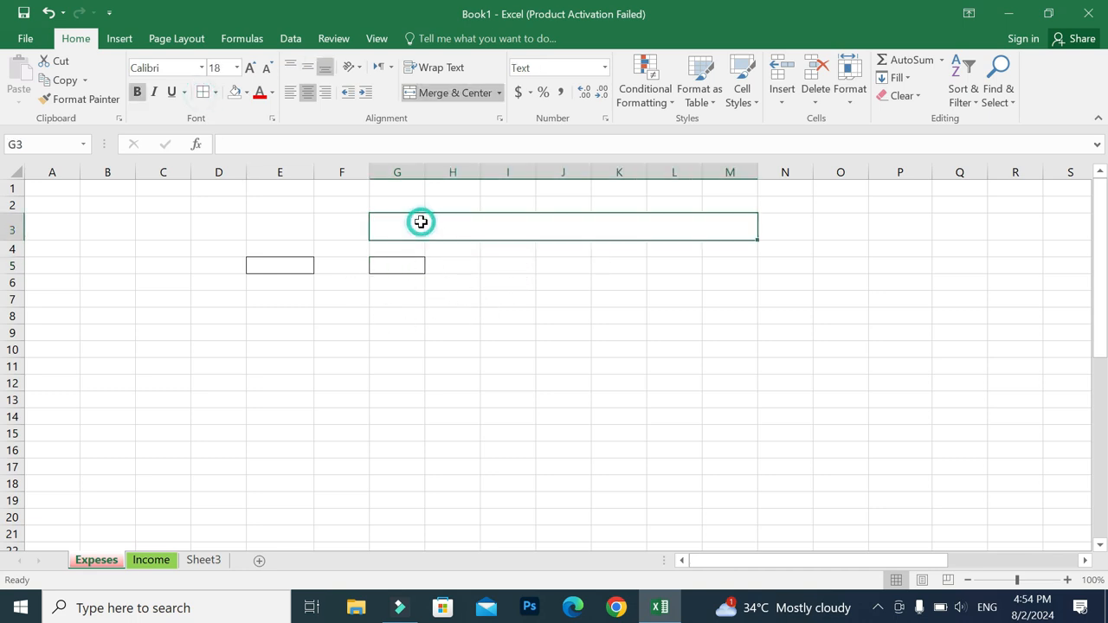
# Step: Unmerge the cells G3:M3 and reduce the height of row 3 to about that of the other rows
pyautogui.click(433, 93)
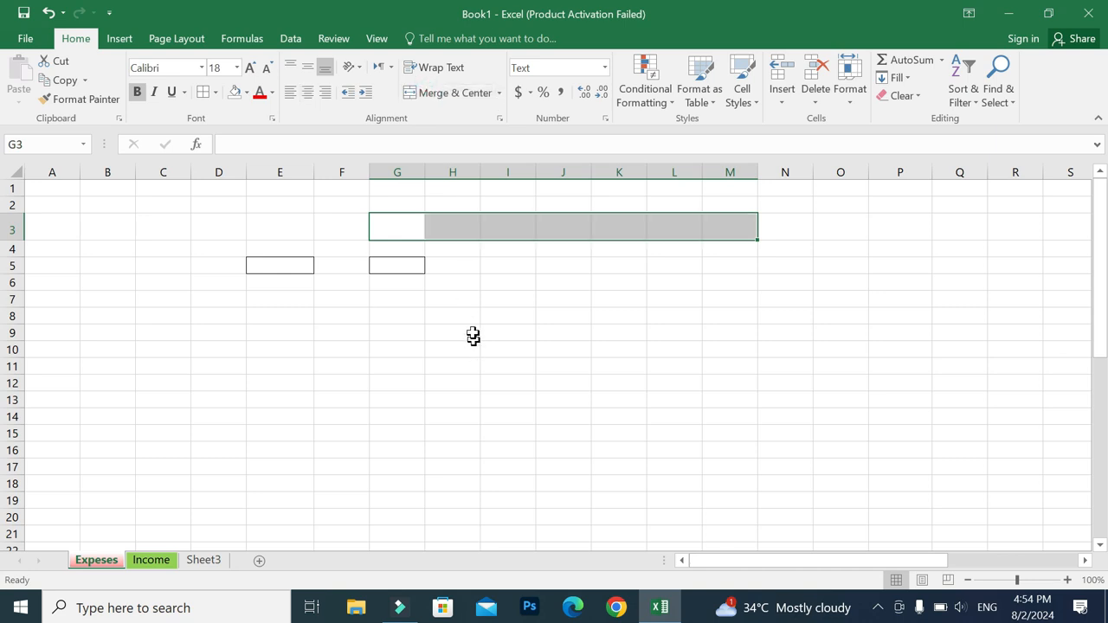
pyautogui.click(487, 334)
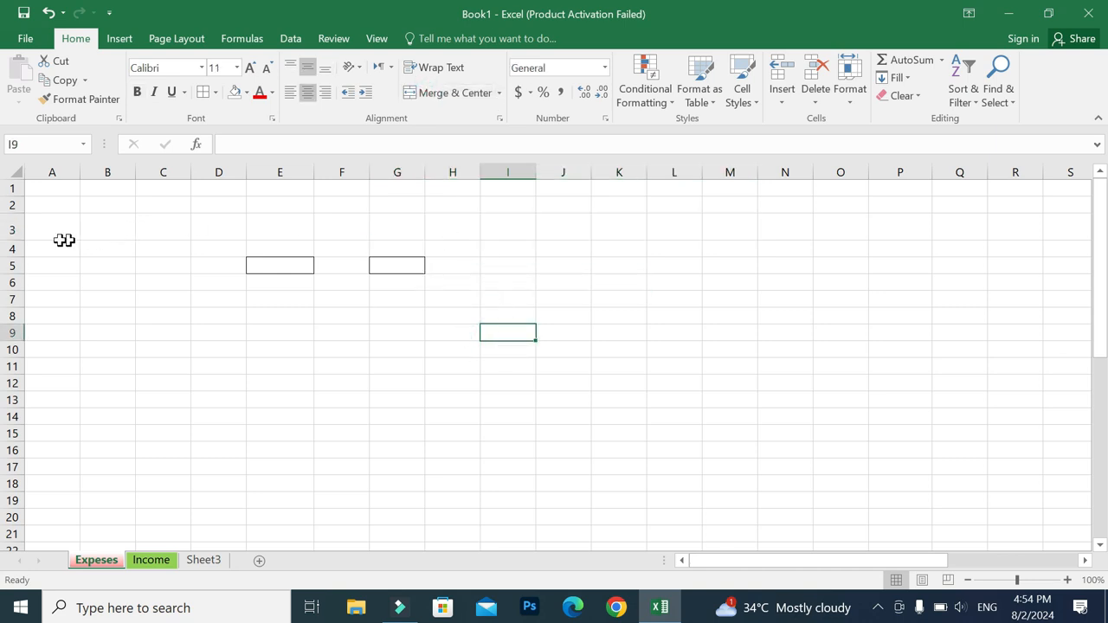
pyautogui.click(19, 239)
pyautogui.moveTo(19, 239); pyautogui.dragTo(20, 232)
pyautogui.click(618, 324)
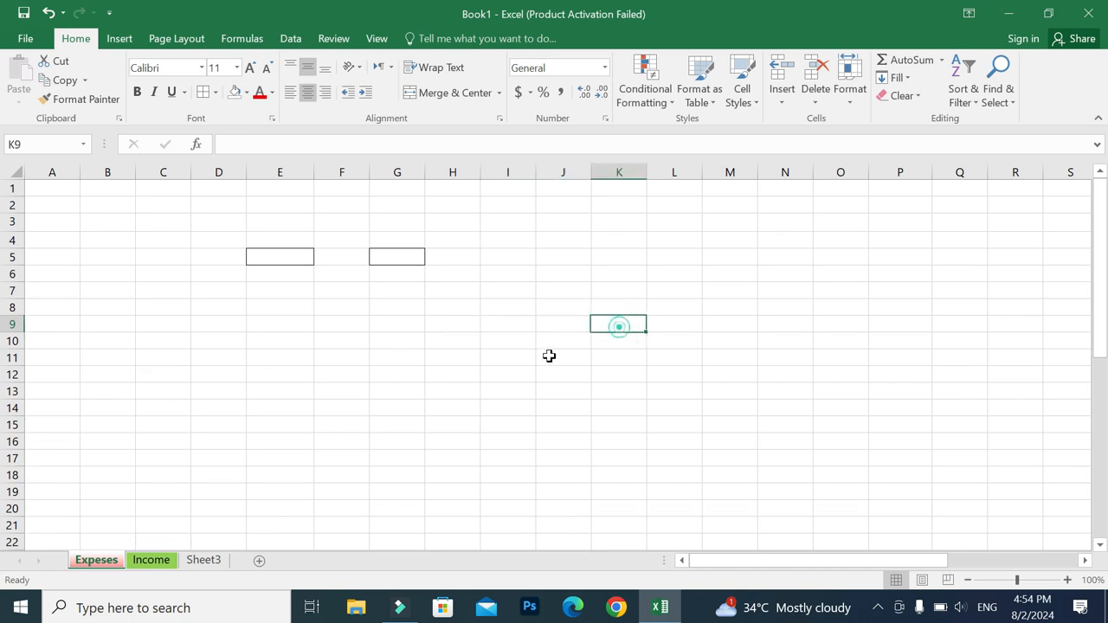
# Step: Narrow column E to about the width of its neighbouring columns
pyautogui.click(512, 258)
pyautogui.click(297, 257)
pyautogui.moveTo(309, 172); pyautogui.dragTo(301, 172)
pyautogui.click(294, 358)
pyautogui.click(397, 256)
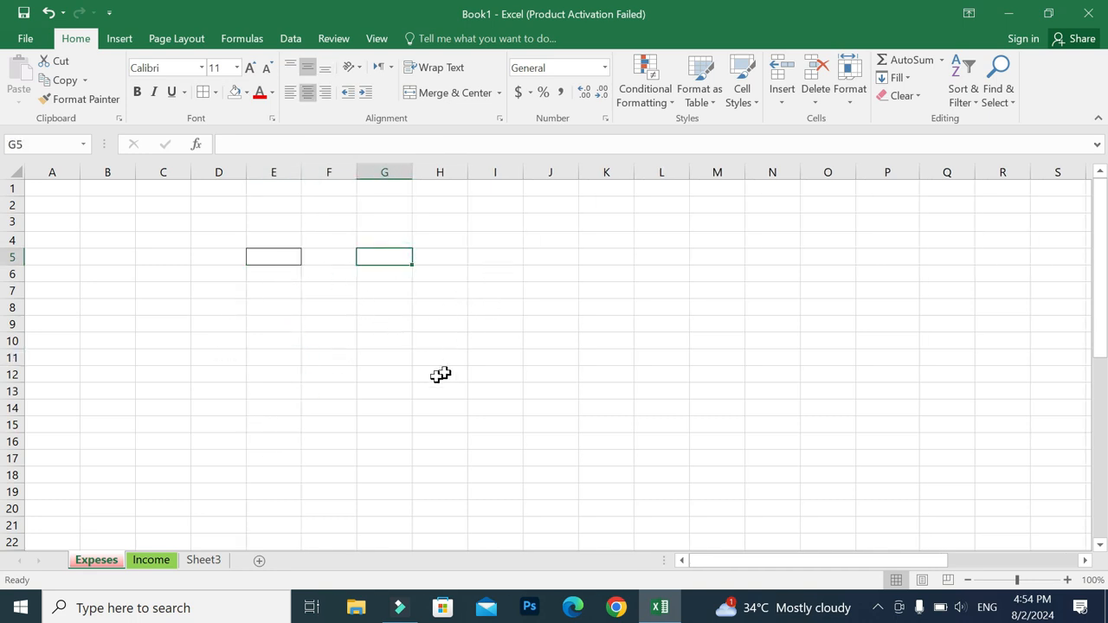
# Step: Enter the formula =E5+G5 in F10
pyautogui.click(318, 344)
pyautogui.click(349, 477)
pyautogui.click(337, 338)
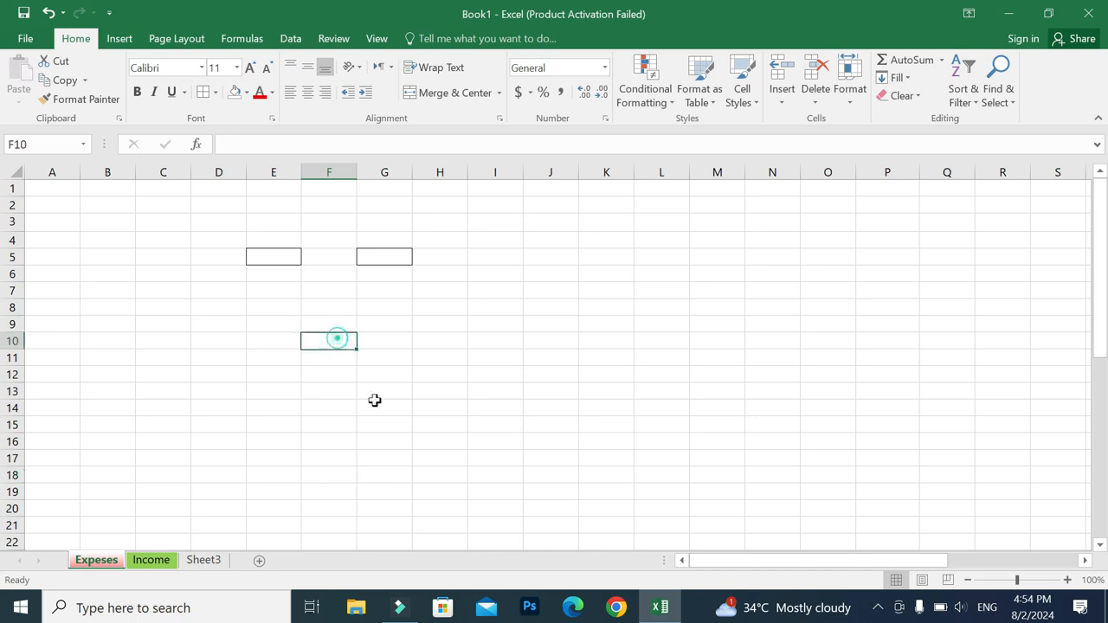
pyautogui.write('=')
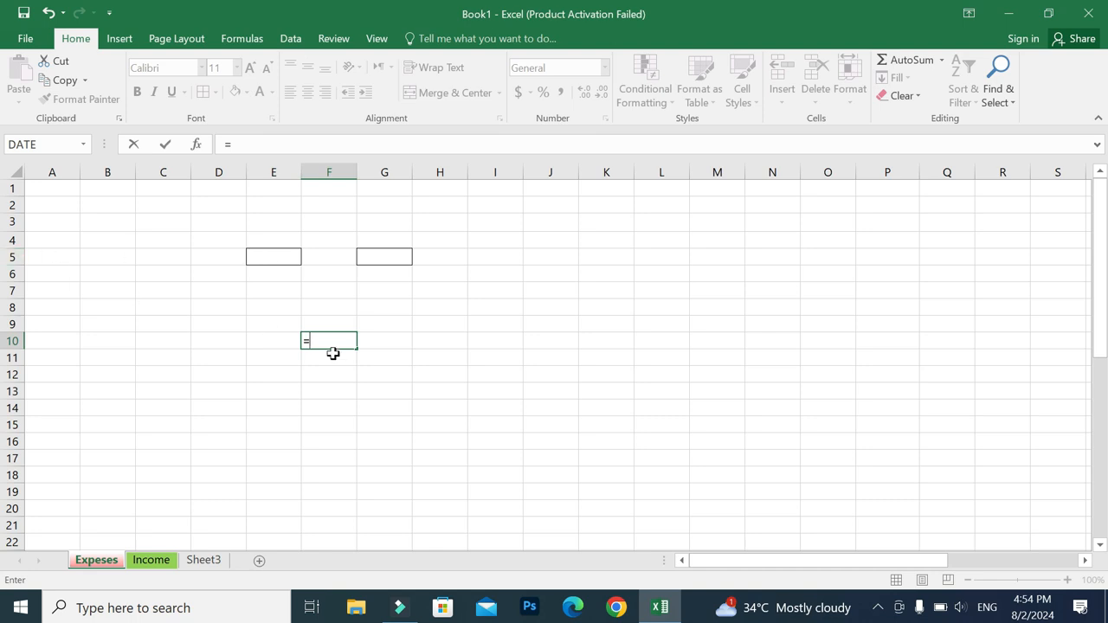
pyautogui.write('E')
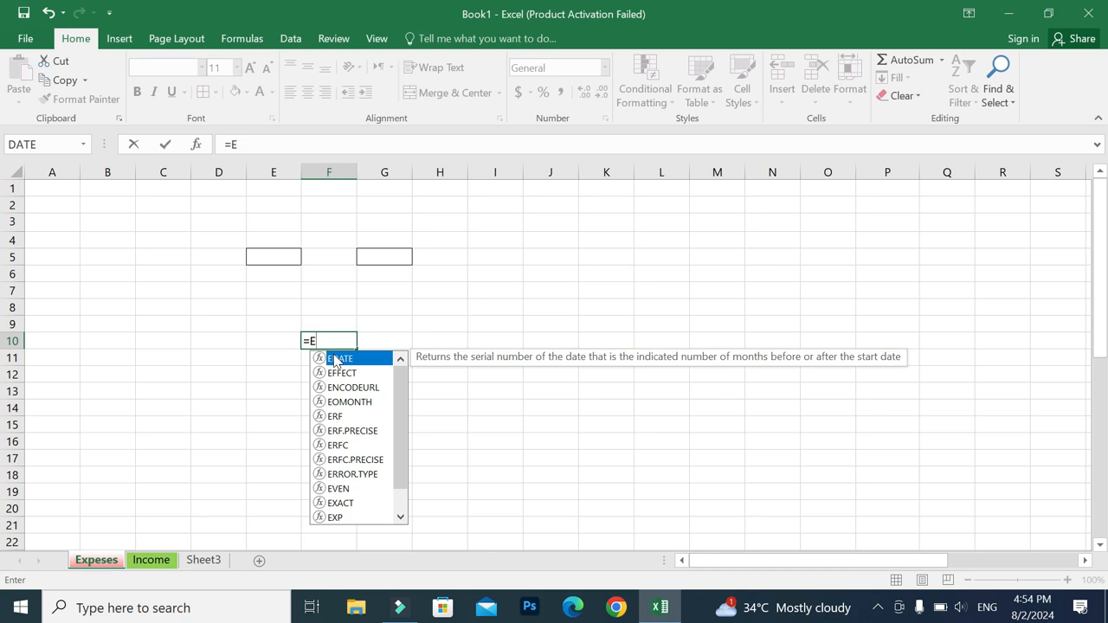
pyautogui.write('5')
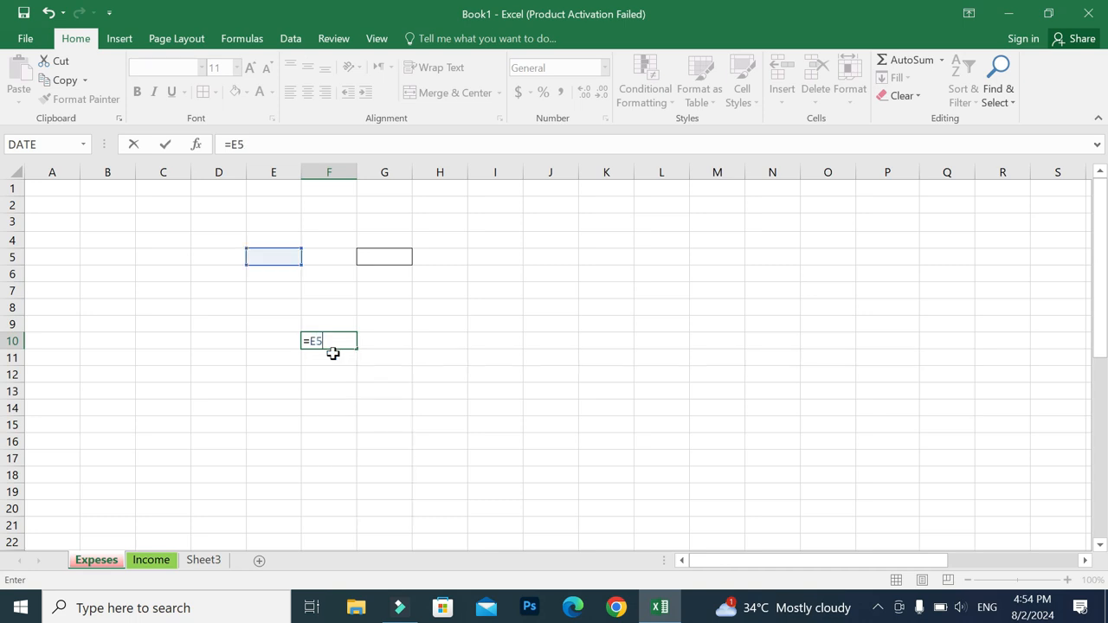
pyautogui.write('+G')
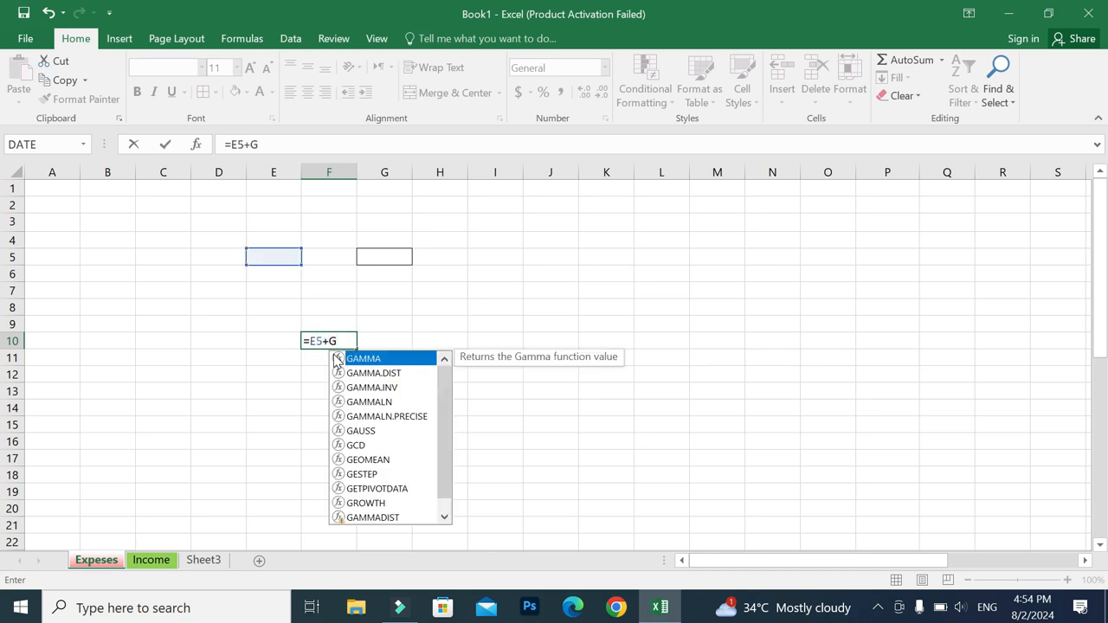
pyautogui.write('5')
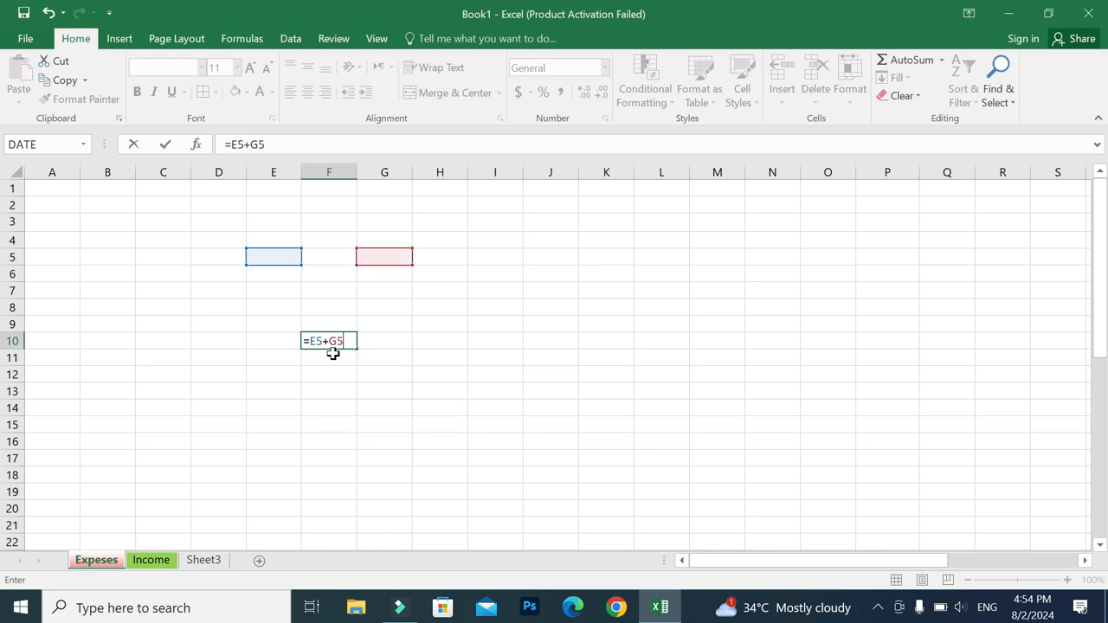
pyautogui.press('Return')
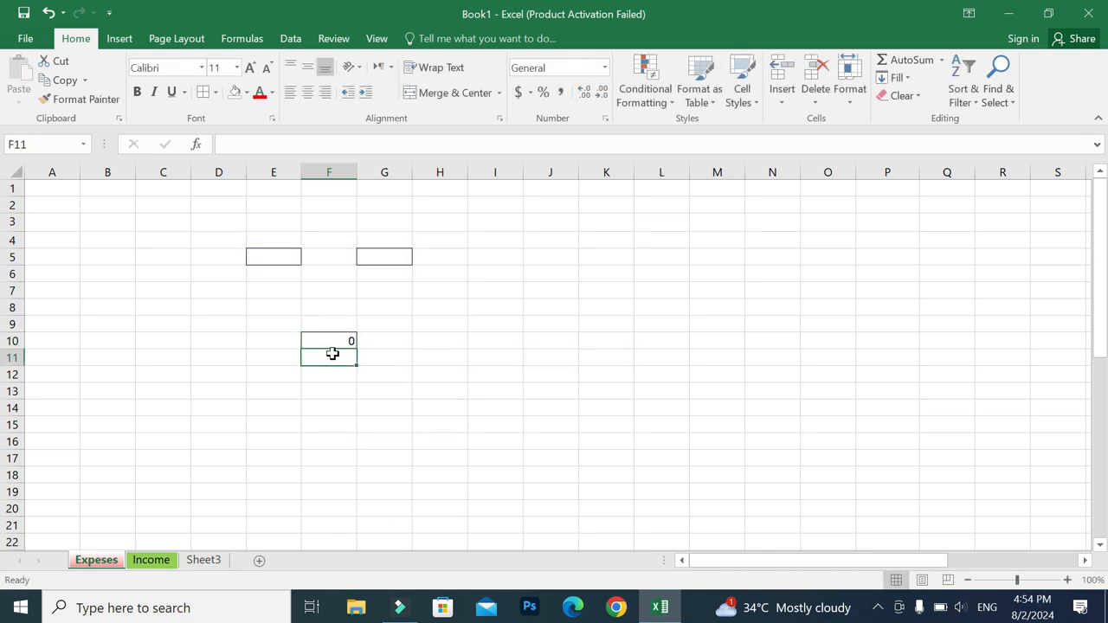
# Step: Enter 4 in E5 and 6 in G5, and select F10 to view its formula
pyautogui.click(285, 257)
pyautogui.write('4')
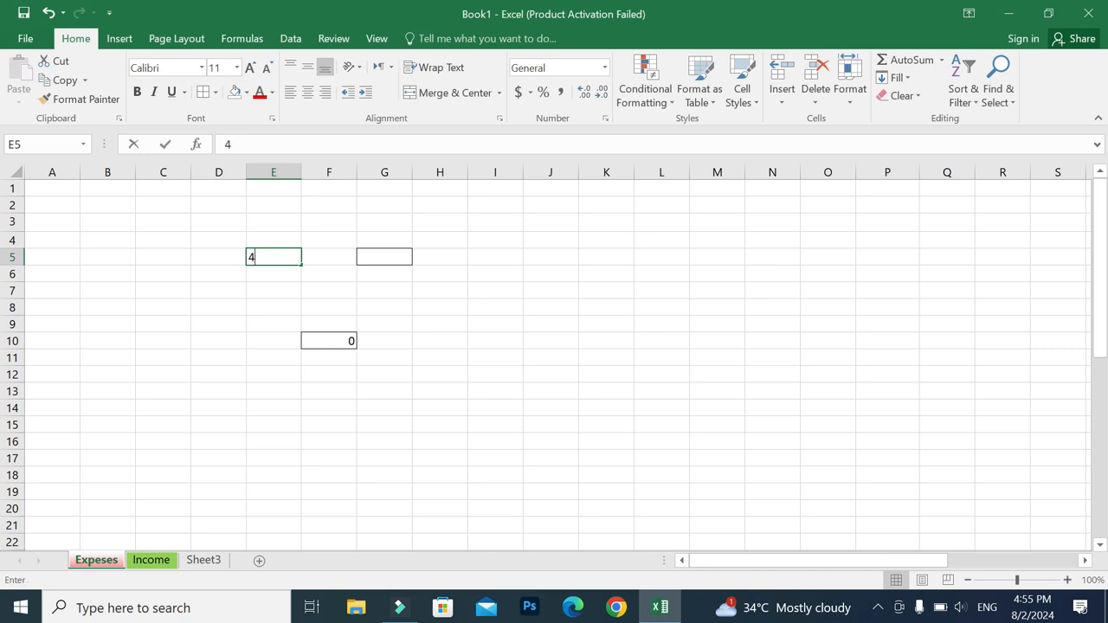
pyautogui.click(376, 257)
pyautogui.write('6')
pyautogui.click(529, 339)
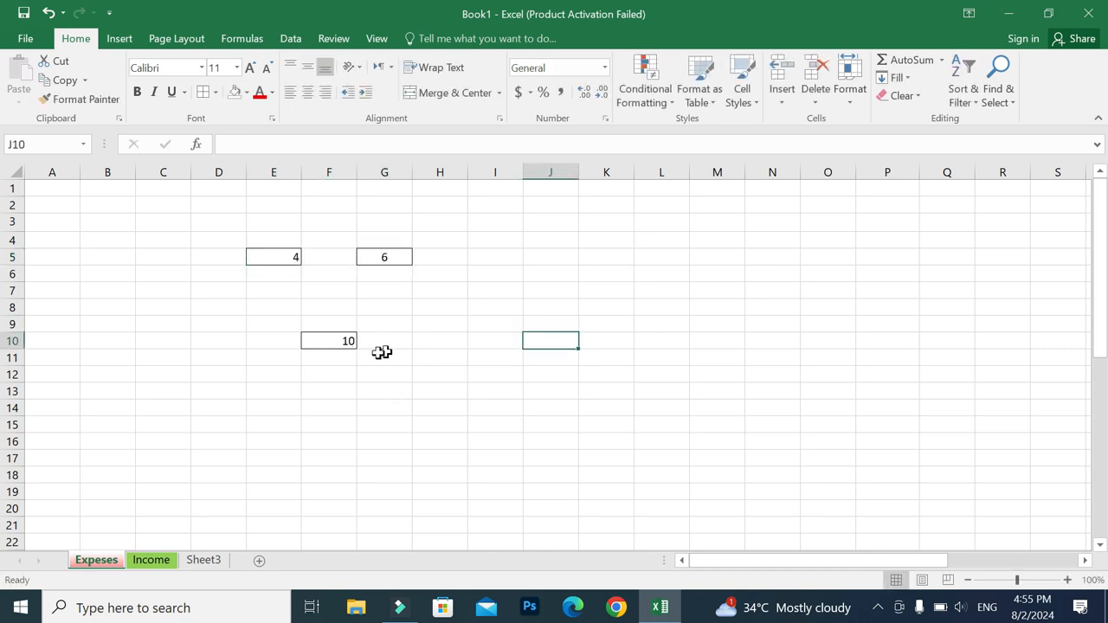
pyautogui.click(336, 343)
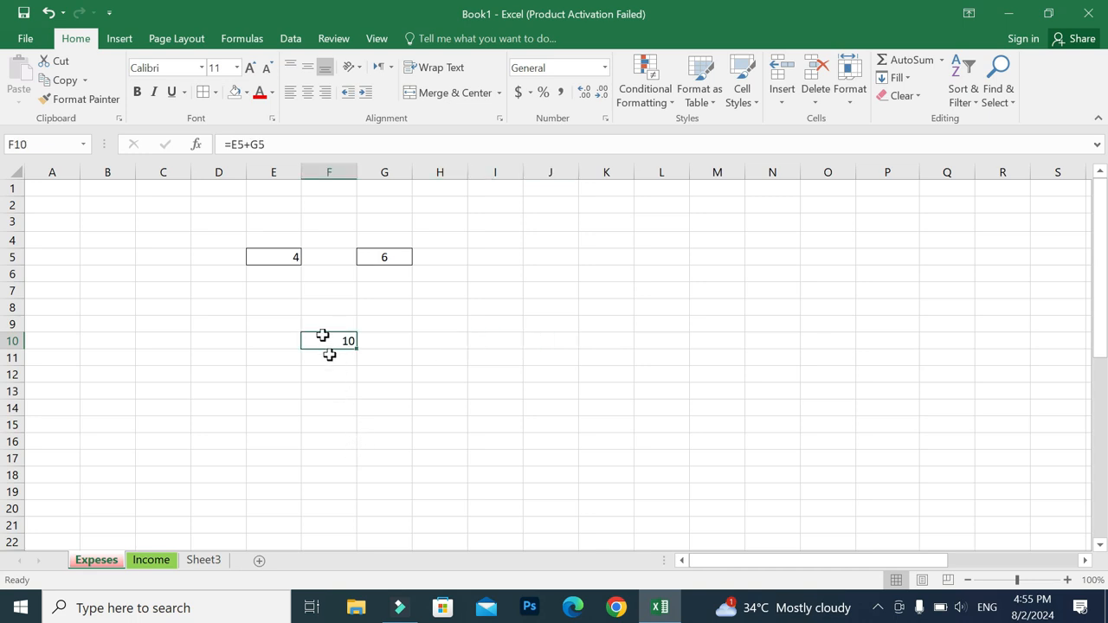
# Step: Change the value in E5 to 12 and the value in G5 to 8
pyautogui.click(287, 258)
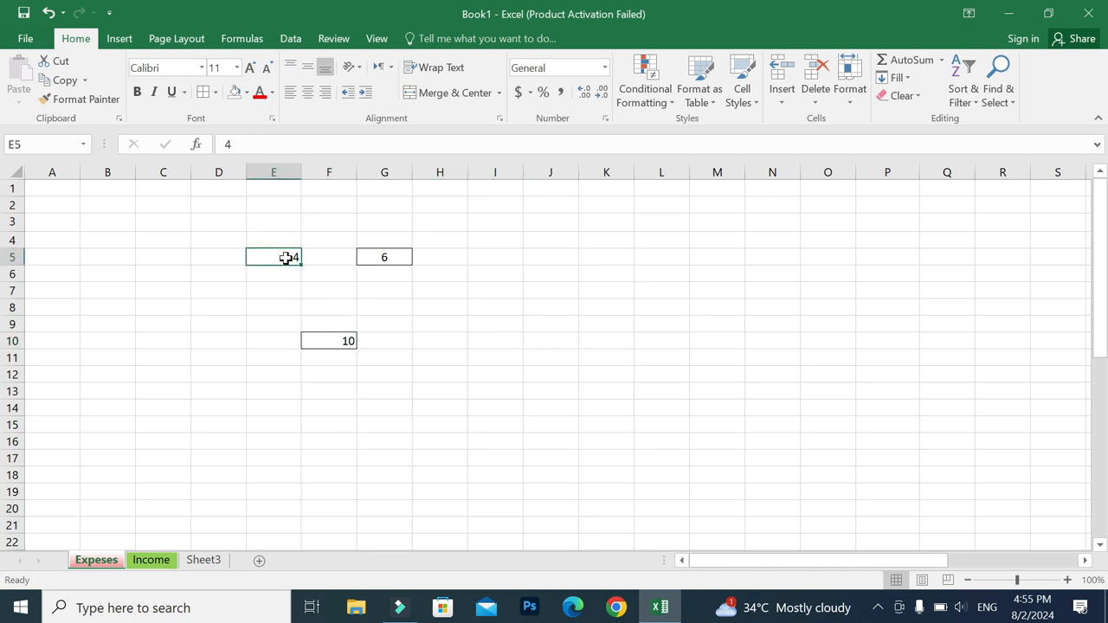
pyautogui.write('12')
pyautogui.click(549, 355)
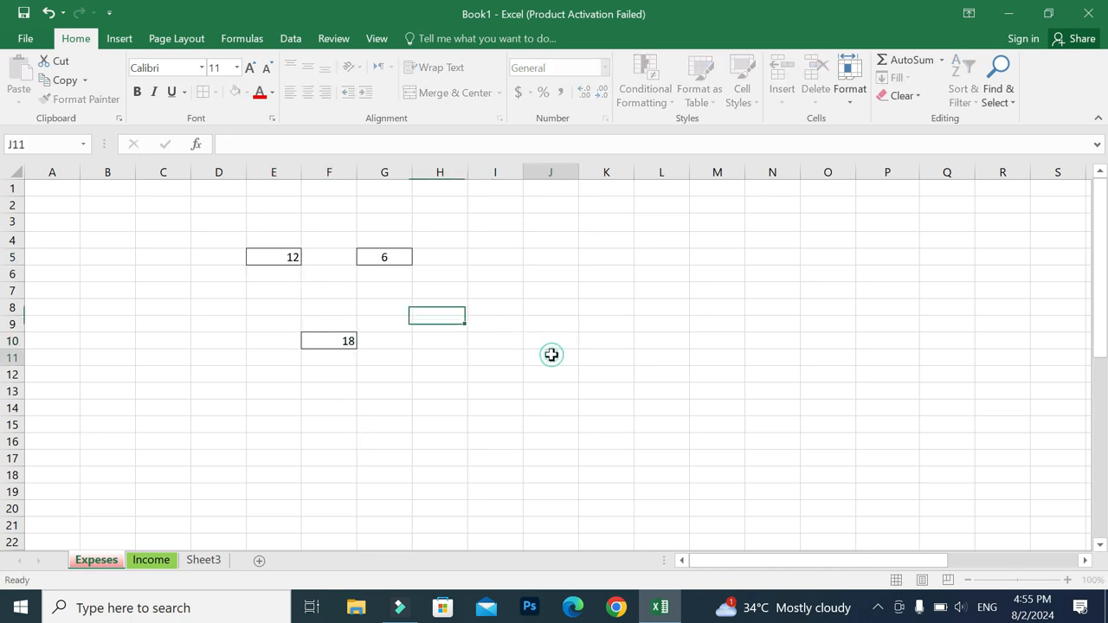
pyautogui.click(392, 261)
pyautogui.write('8')
pyautogui.click(594, 392)
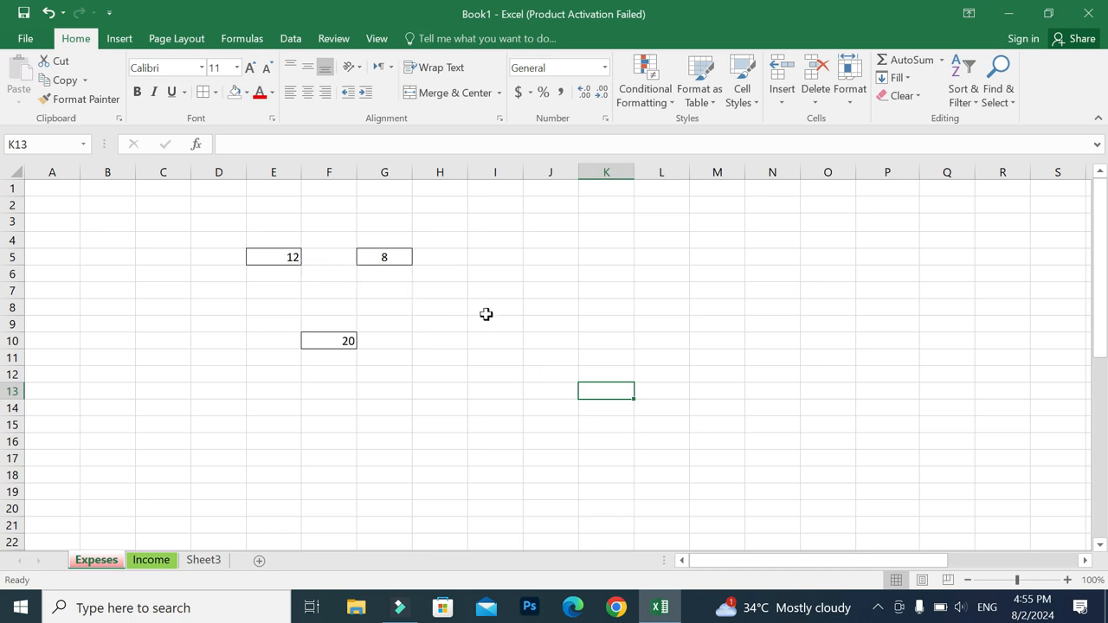
# Step: Apply borders to all cells in the range K5:K15
pyautogui.moveTo(604, 260); pyautogui.dragTo(610, 431)
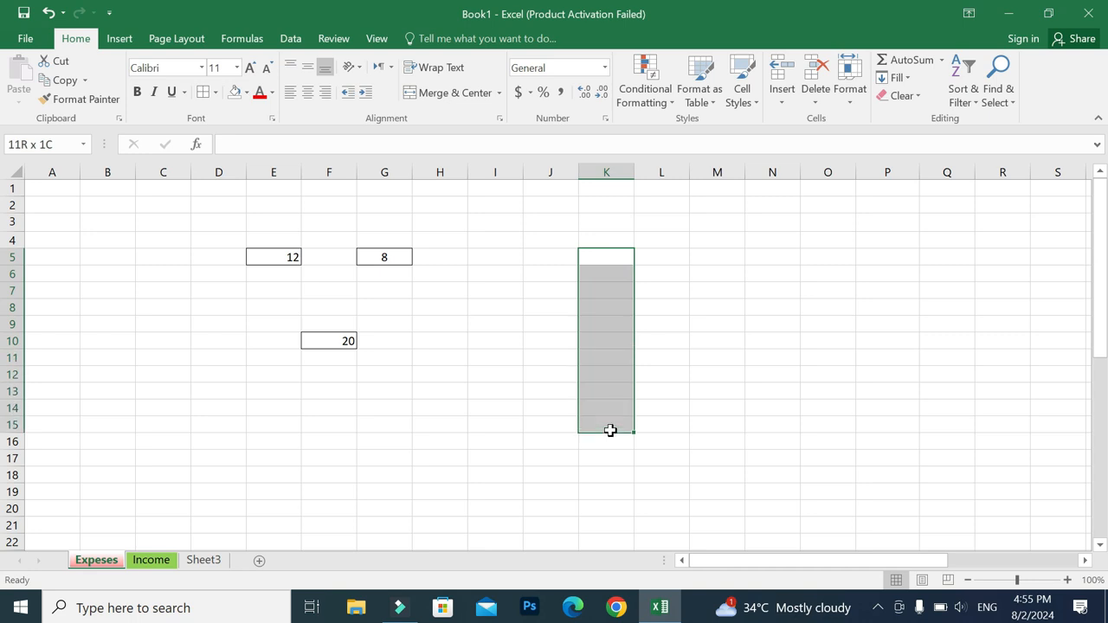
pyautogui.click(205, 92)
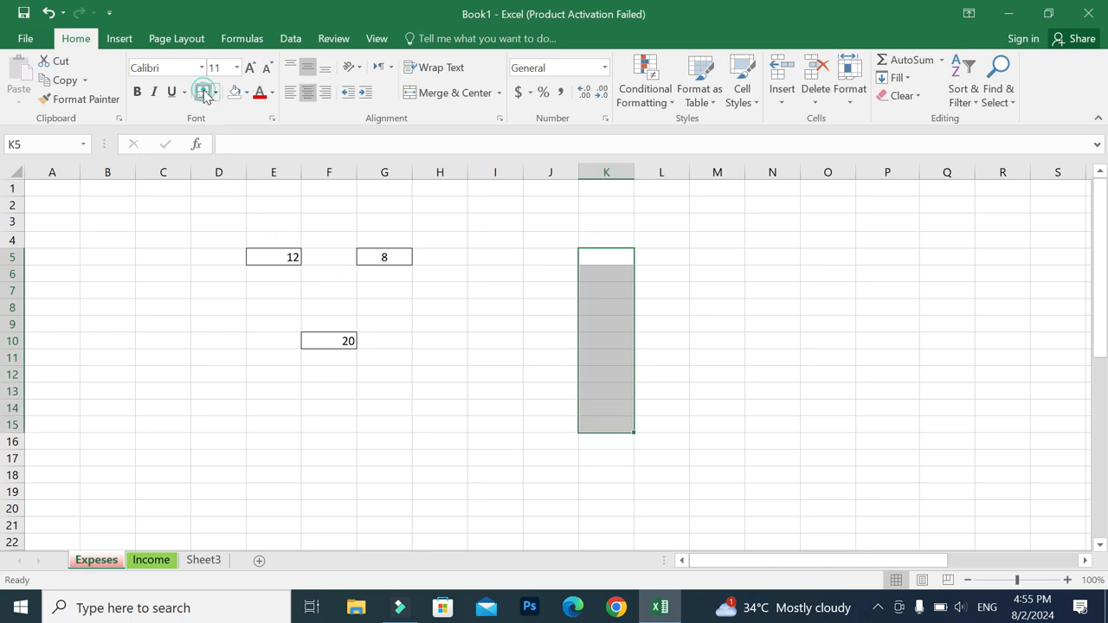
pyautogui.click(607, 459)
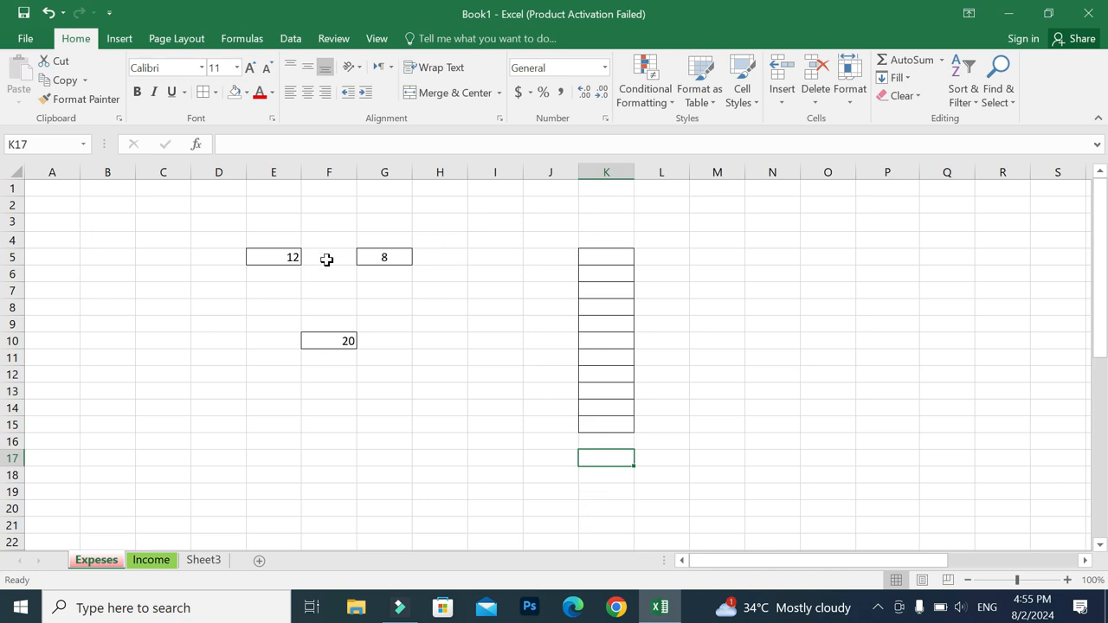
# Step: Clear the contents of the range E4:H12 while keeping the cell borders
pyautogui.moveTo(256, 242); pyautogui.dragTo(439, 371)
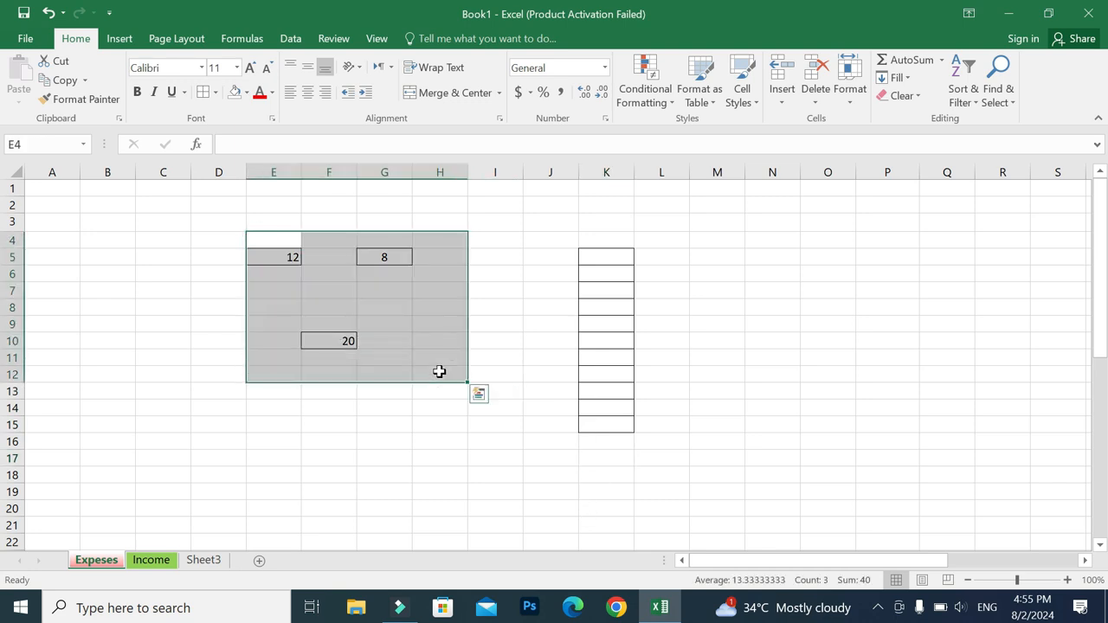
pyautogui.press('Delete')
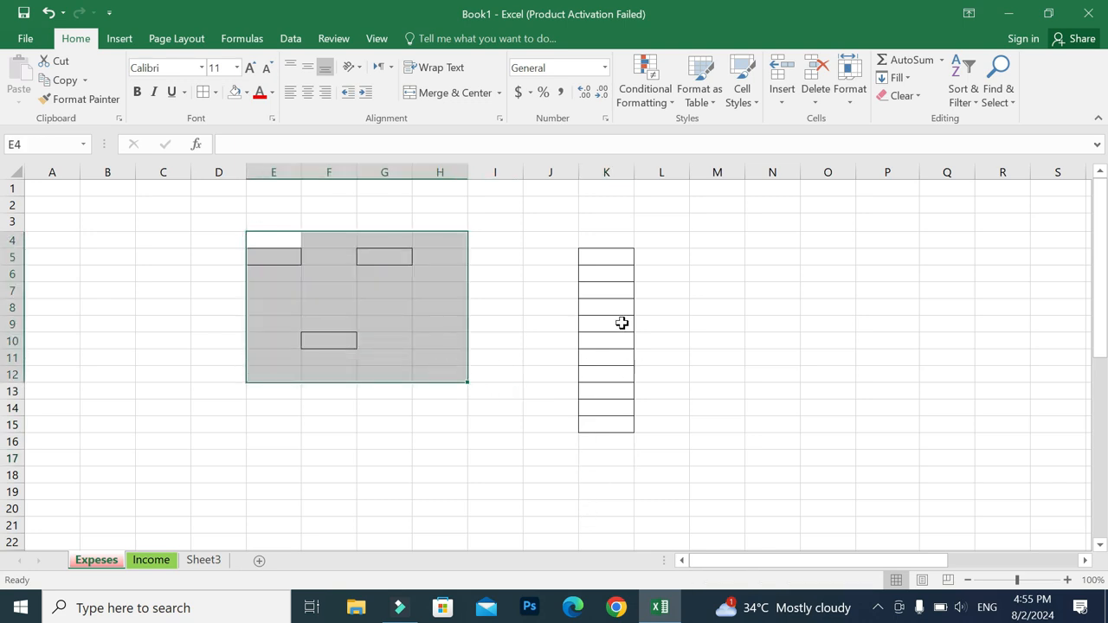
pyautogui.click(362, 444)
# Step: Build the addition formula =E5+G5 in F10 by picking the two bordered cells as references
pyautogui.click(331, 341)
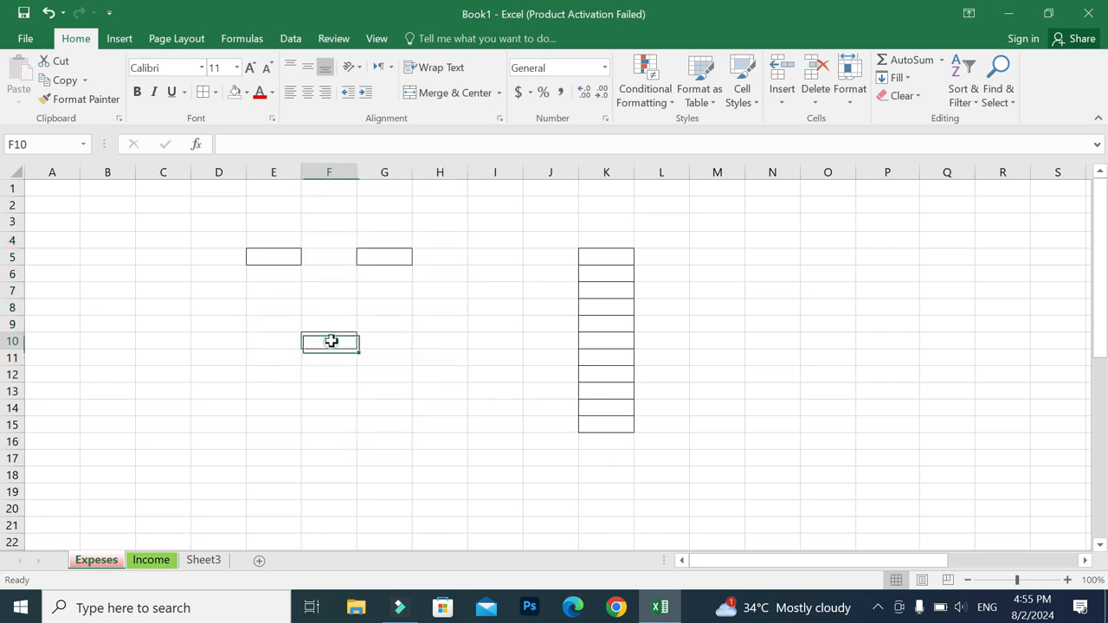
pyautogui.write('=')
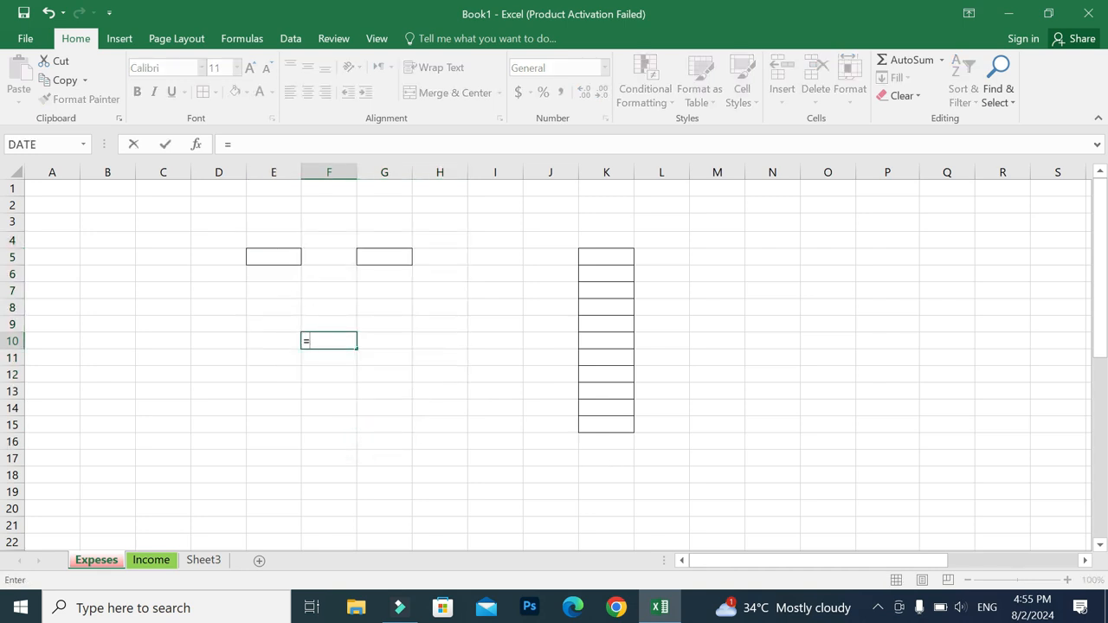
pyautogui.click(274, 256)
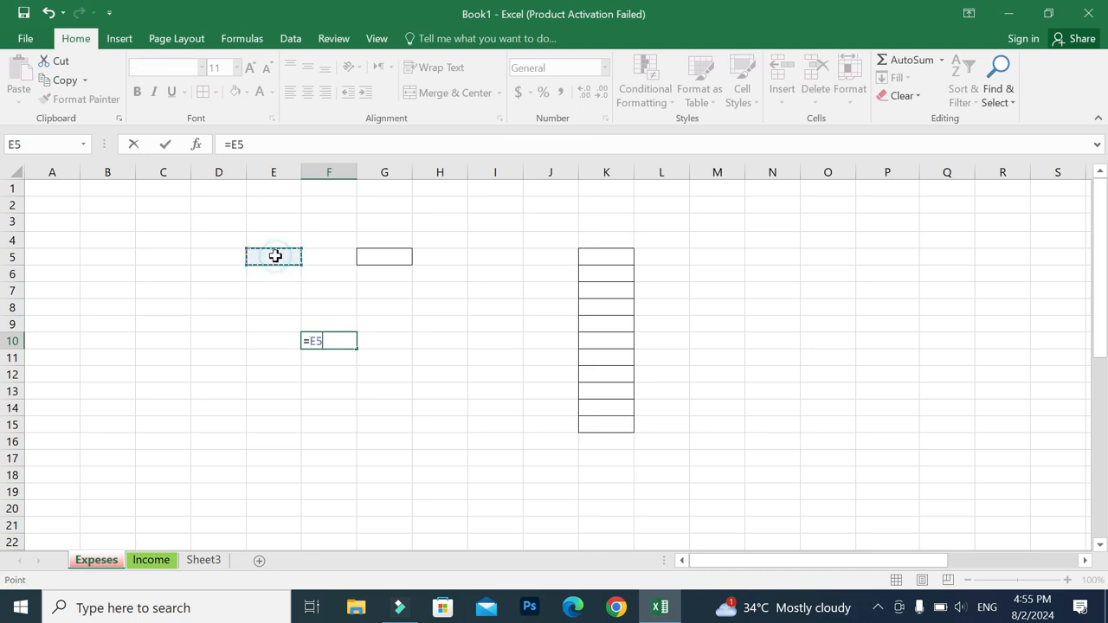
pyautogui.write('+')
pyautogui.click(379, 254)
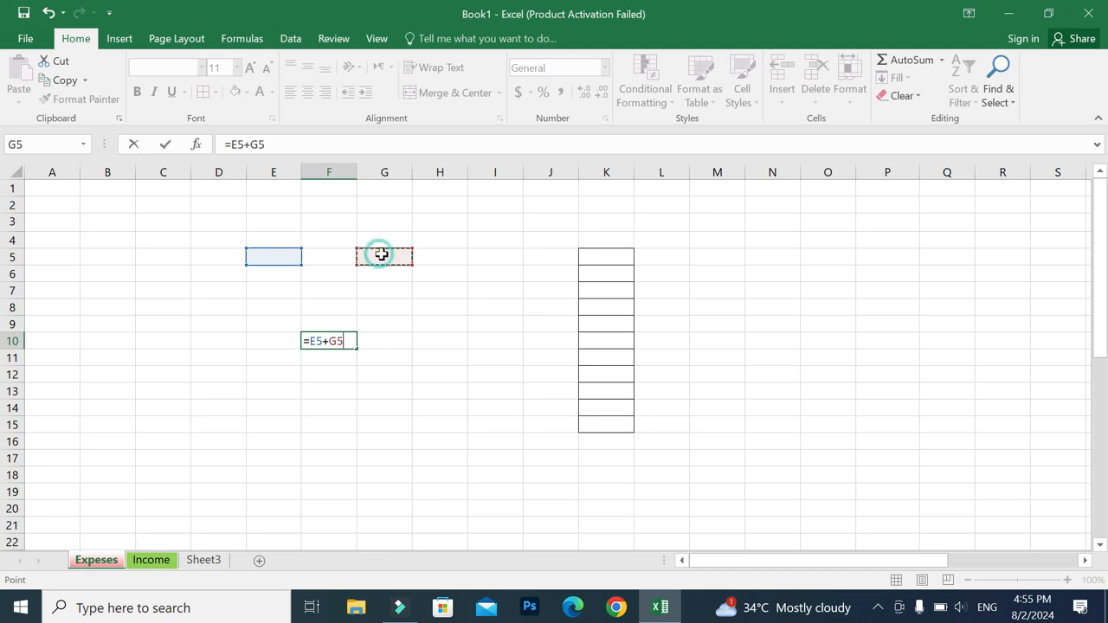
pyautogui.press('Return')
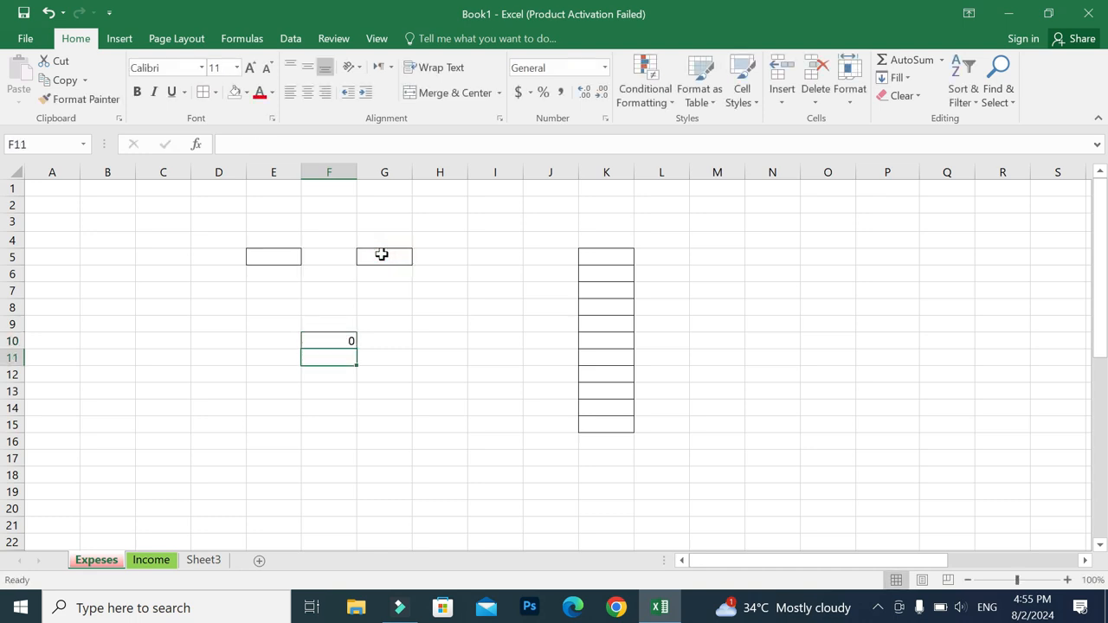
# Step: Apply a border around the cell K17 below the bordered column
pyautogui.click(618, 472)
pyautogui.click(617, 456)
pyautogui.click(203, 92)
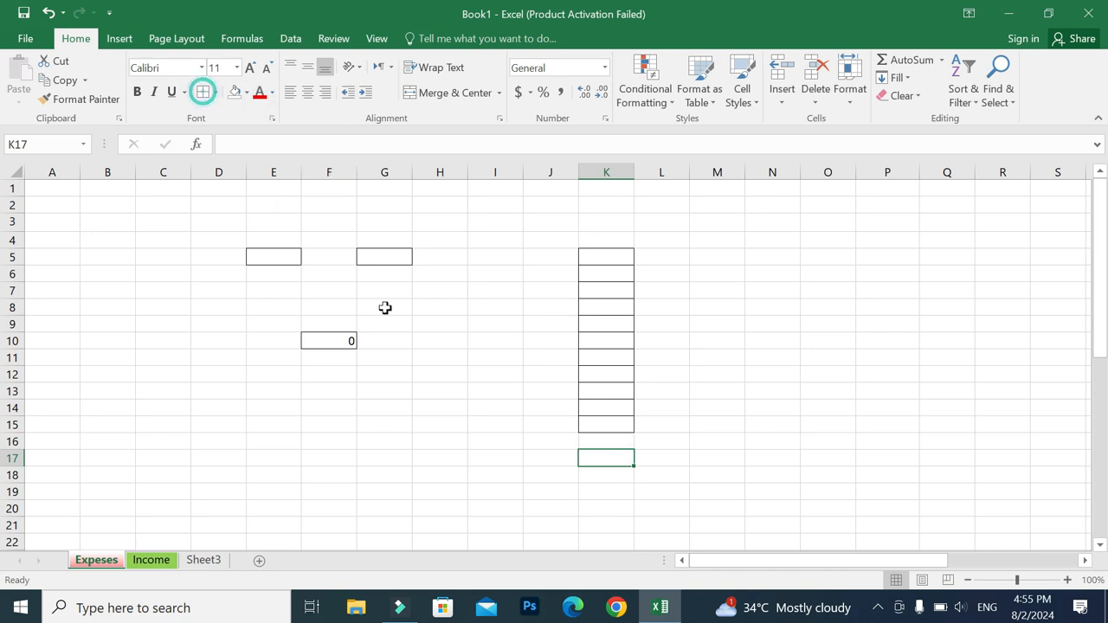
pyautogui.click(699, 488)
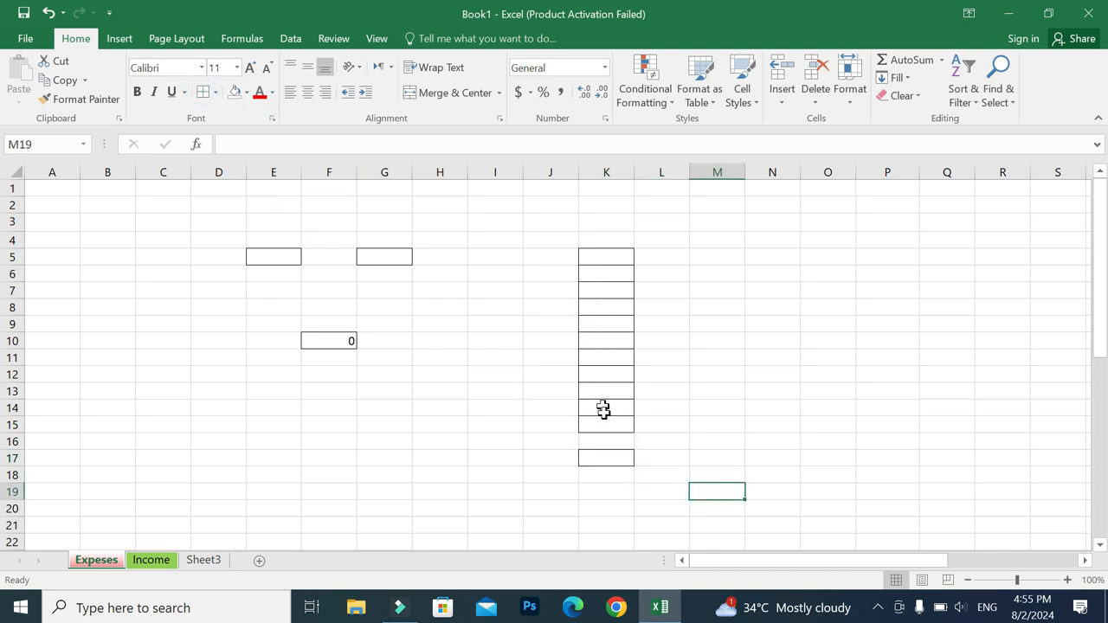
pyautogui.click(625, 458)
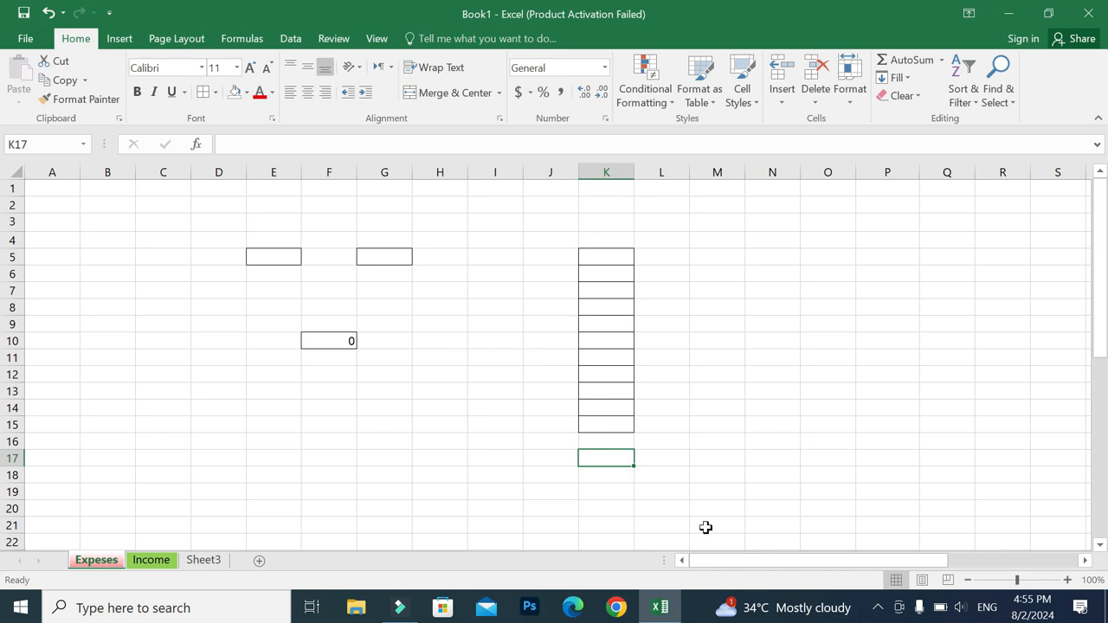
pyautogui.write('=')
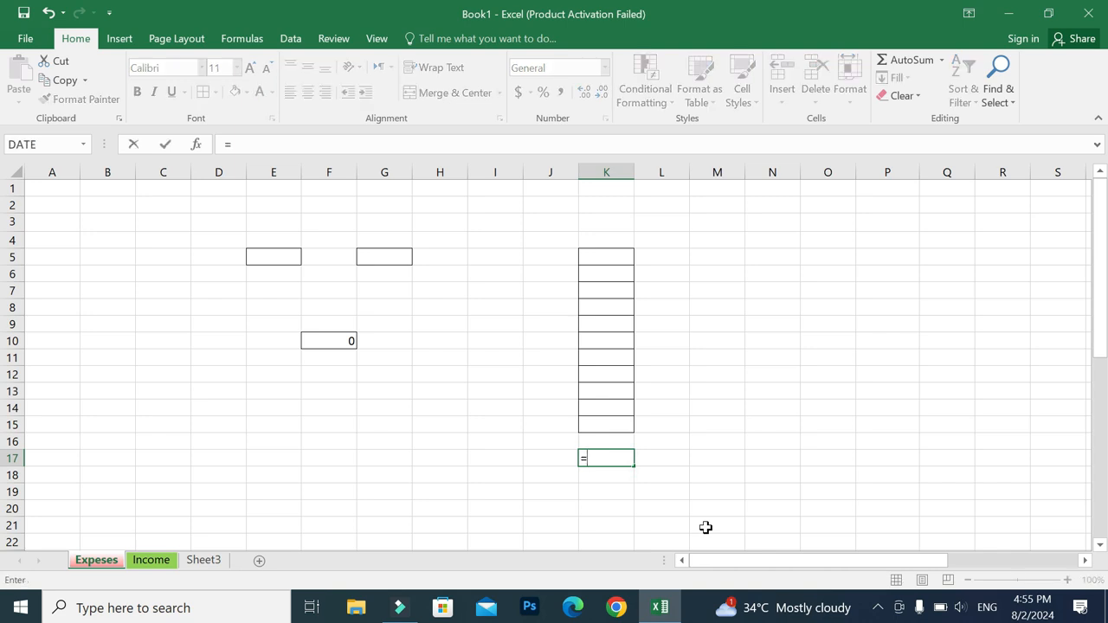
pyautogui.click(600, 253)
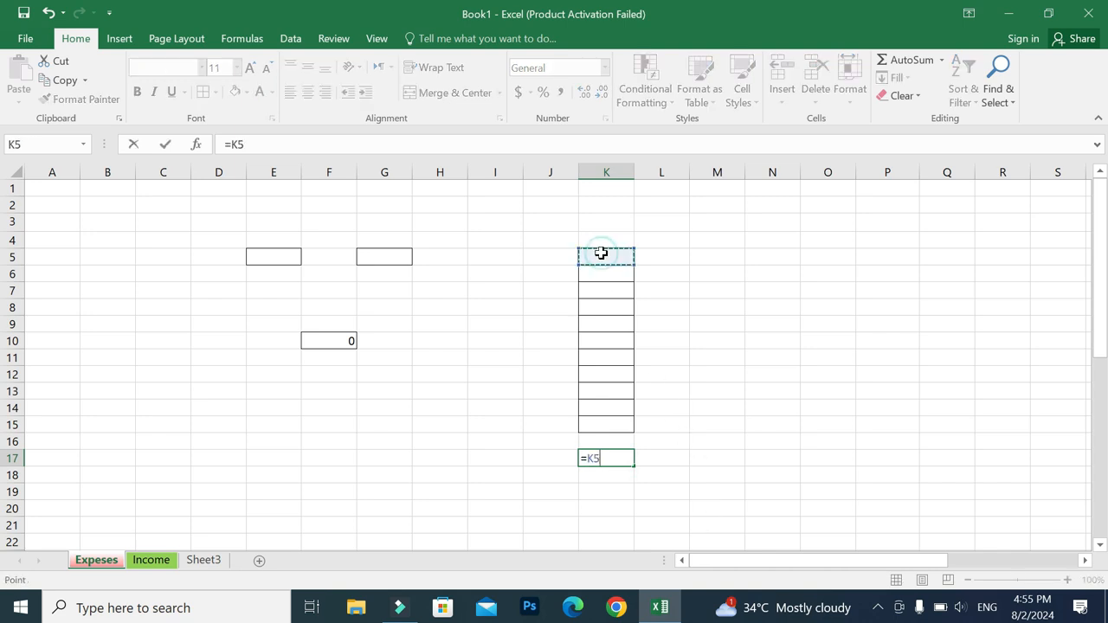
pyautogui.write('+')
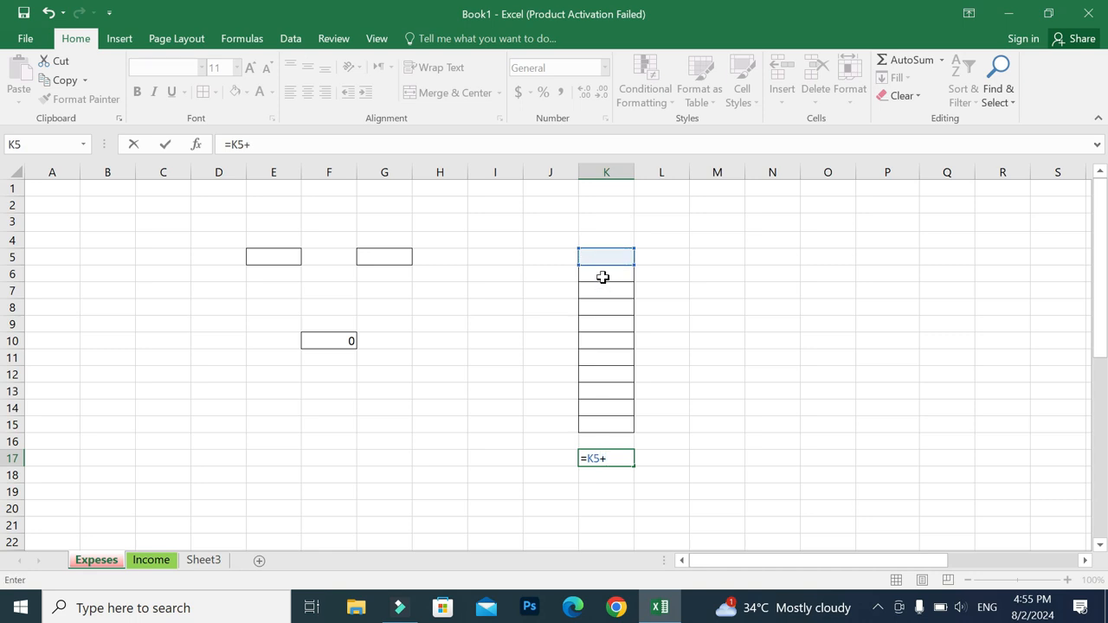
pyautogui.click(603, 276)
pyautogui.write('+')
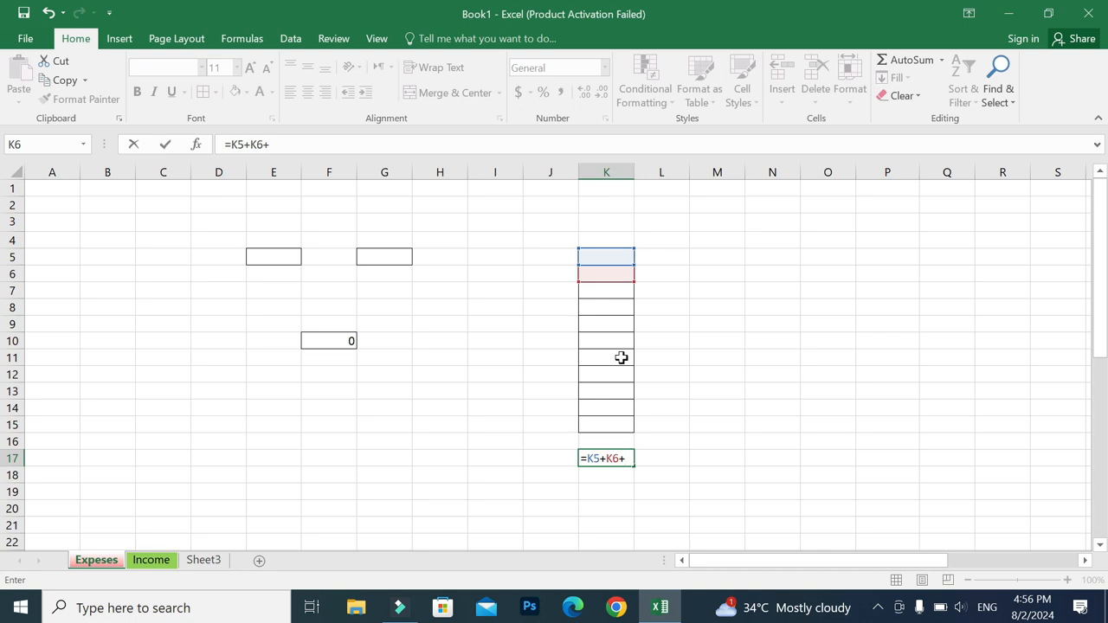
pyautogui.press('BackSpace')
pyautogui.press('BackSpace')
pyautogui.press('BackSpace')
pyautogui.press('BackSpace')
pyautogui.press('BackSpace')
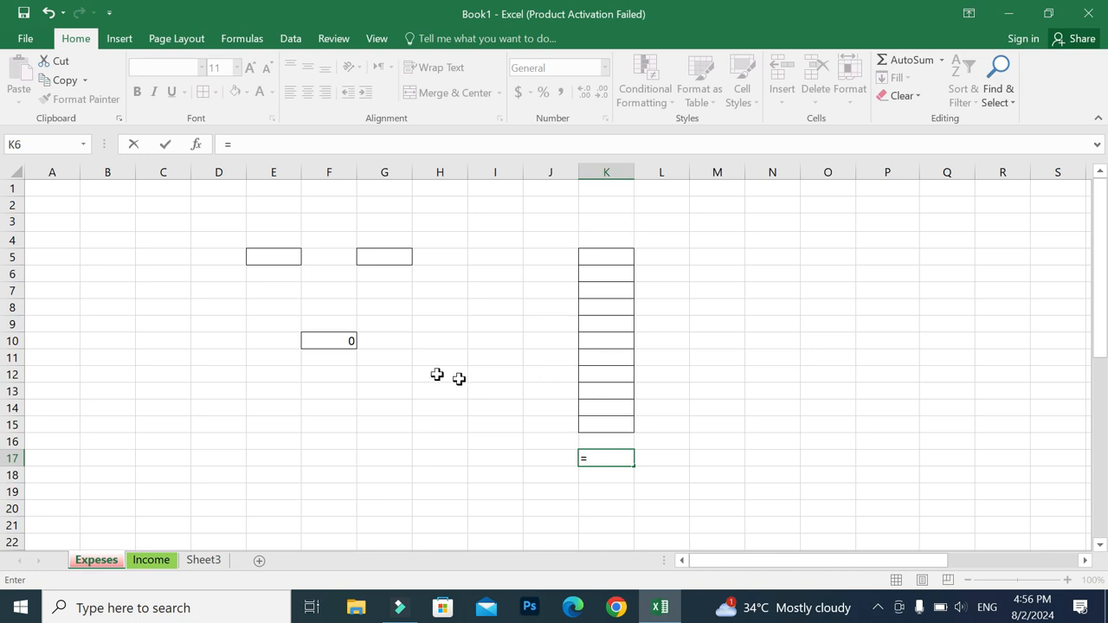
pyautogui.click(338, 346)
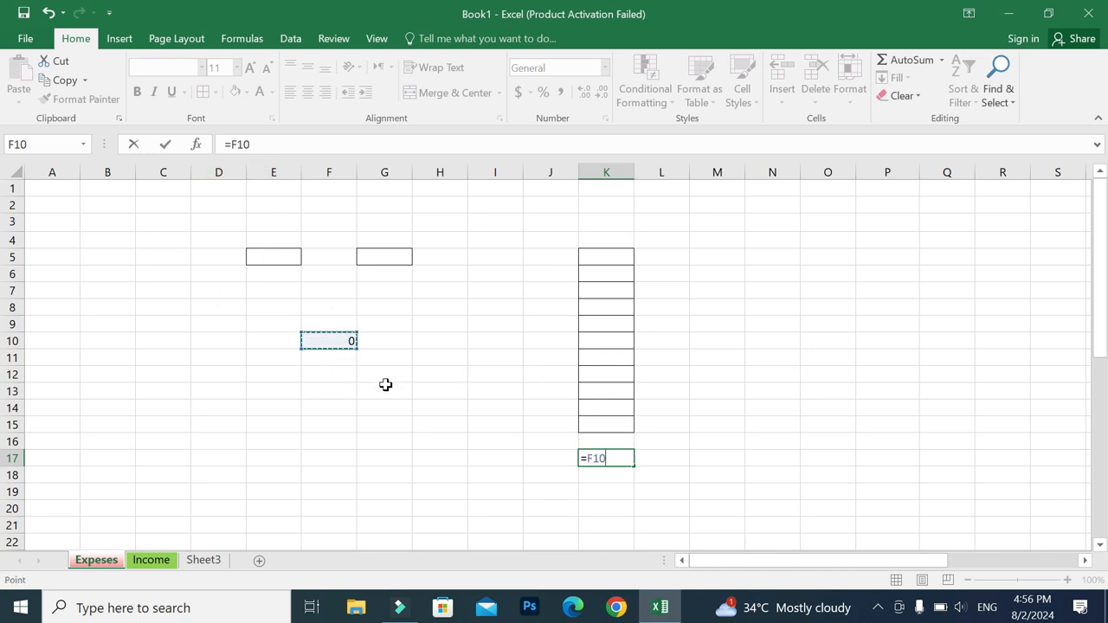
pyautogui.press('Escape')
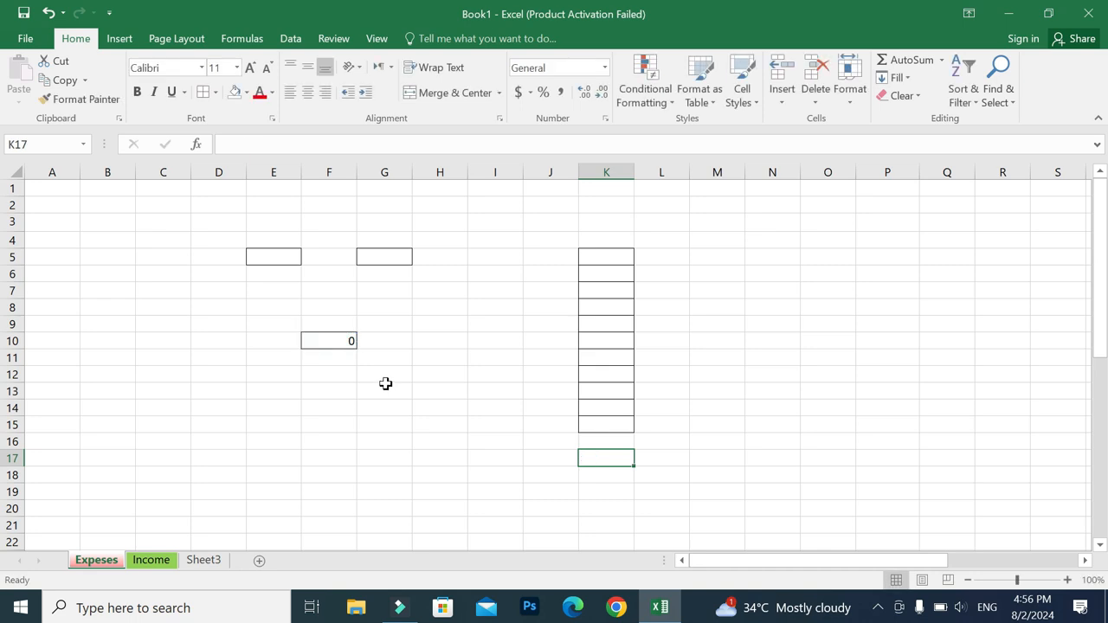
pyautogui.click(314, 341)
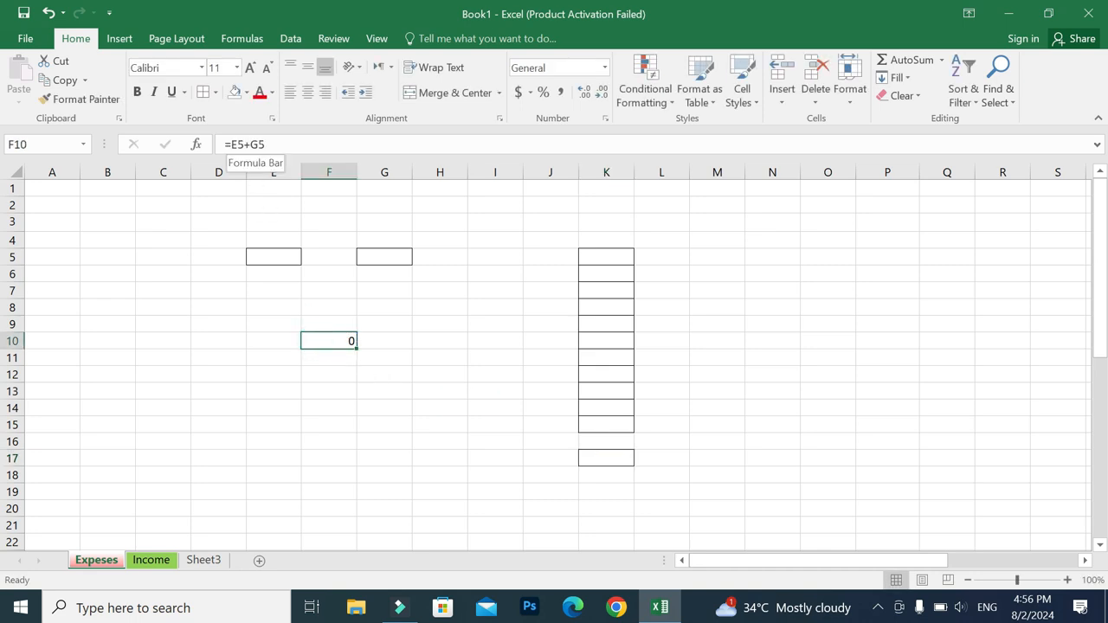
# Step: Start a SUM formula in K17 with K5, K6, K7 and K8 picked as separate comma-separated arguments
pyautogui.click(599, 458)
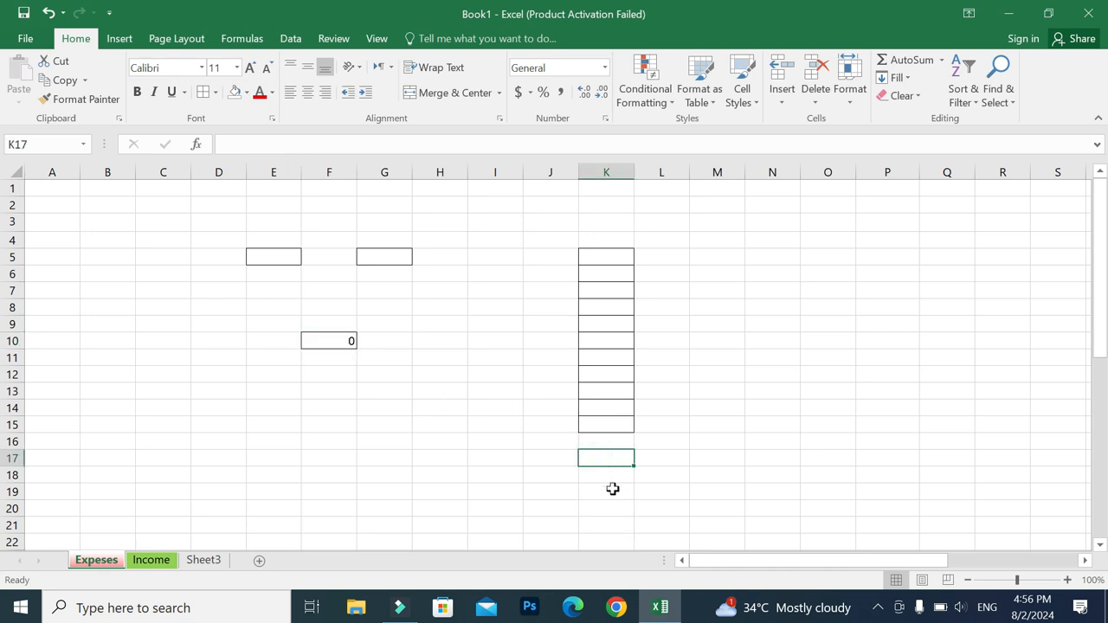
pyautogui.write('=')
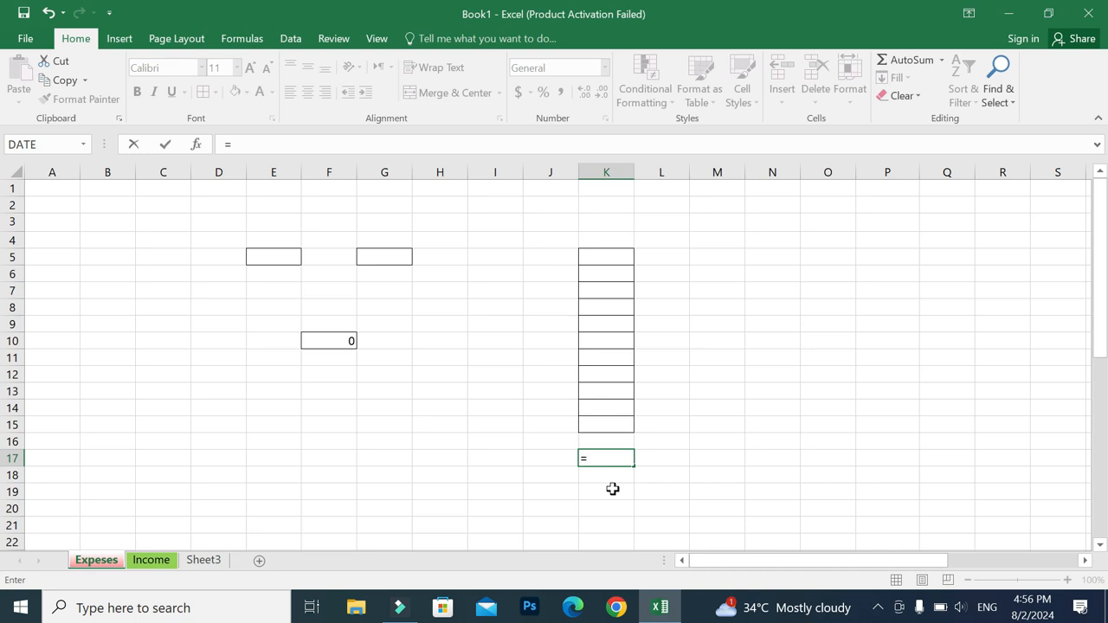
pyautogui.write('sum(')
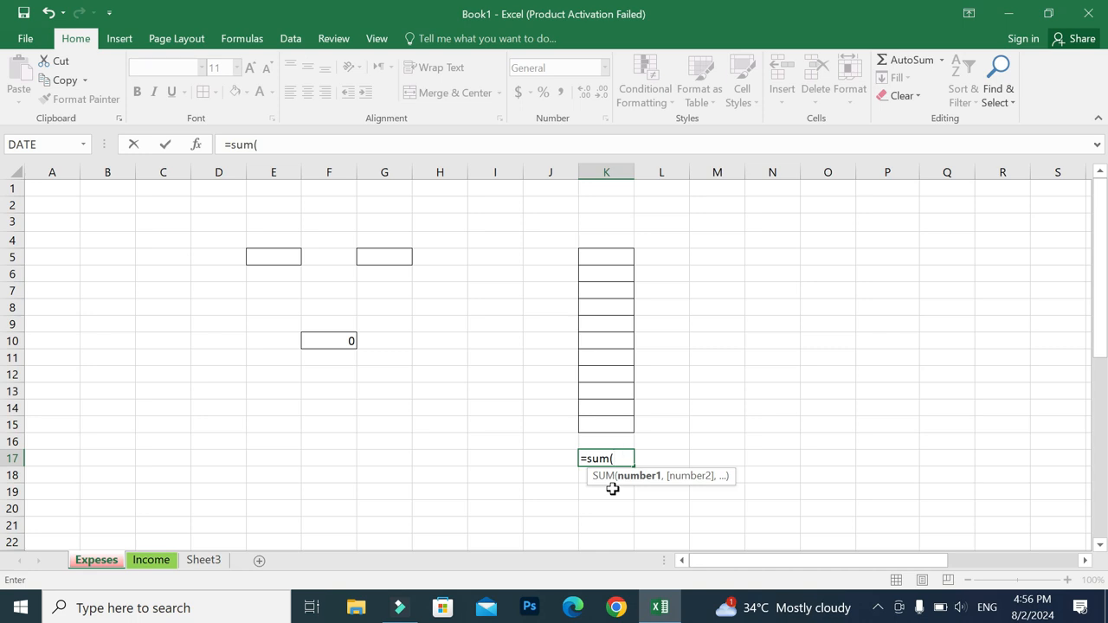
pyautogui.click(607, 256)
pyautogui.write(',')
pyautogui.click(597, 274)
pyautogui.write(',')
pyautogui.click(600, 293)
pyautogui.write(',')
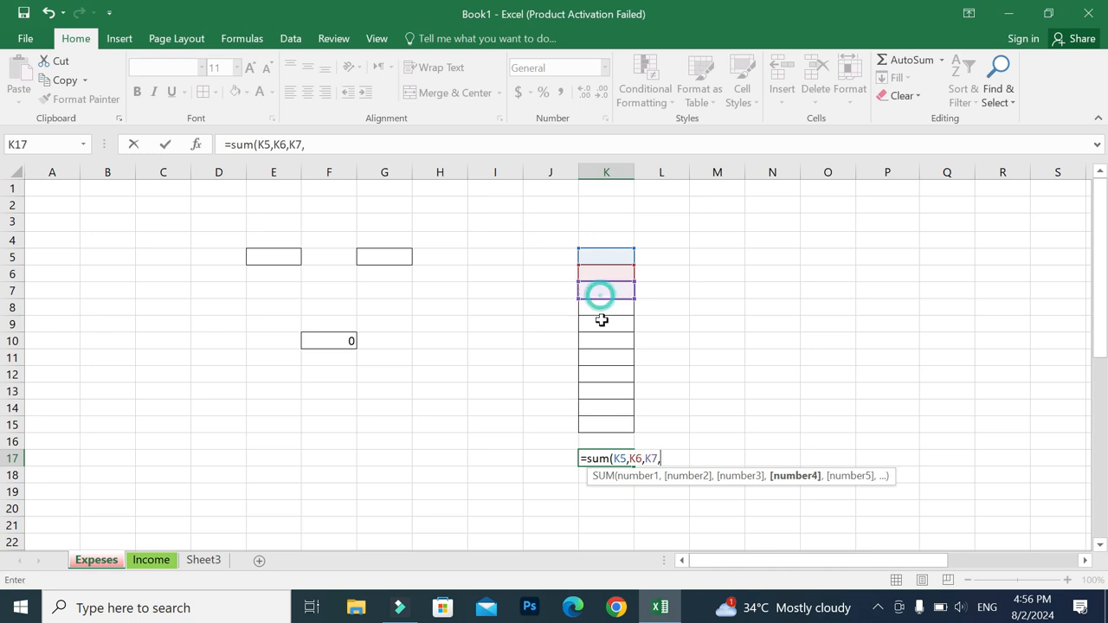
pyautogui.click(597, 306)
pyautogui.write(',')
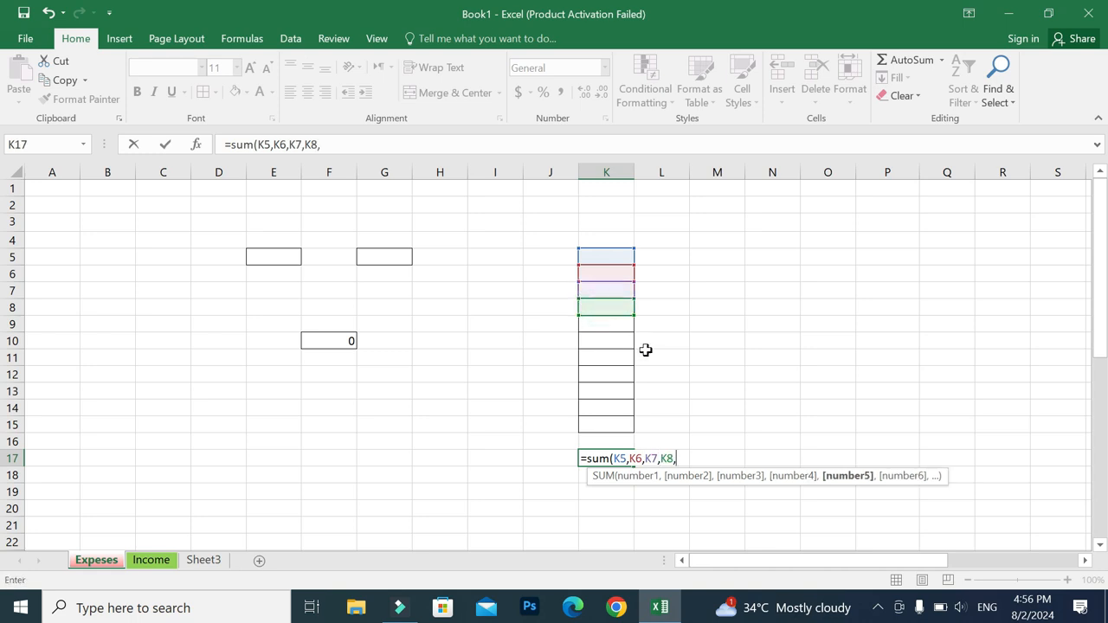
# Step: Replace the separate arguments in the K17 formula with the range K5:K15 and enter it as =SUM(K5:K15)
pyautogui.press('BackSpace')
pyautogui.press('BackSpace')
pyautogui.press('BackSpace')
pyautogui.press('BackSpace')
pyautogui.press('BackSpace')
pyautogui.press('BackSpace')
pyautogui.press('BackSpace')
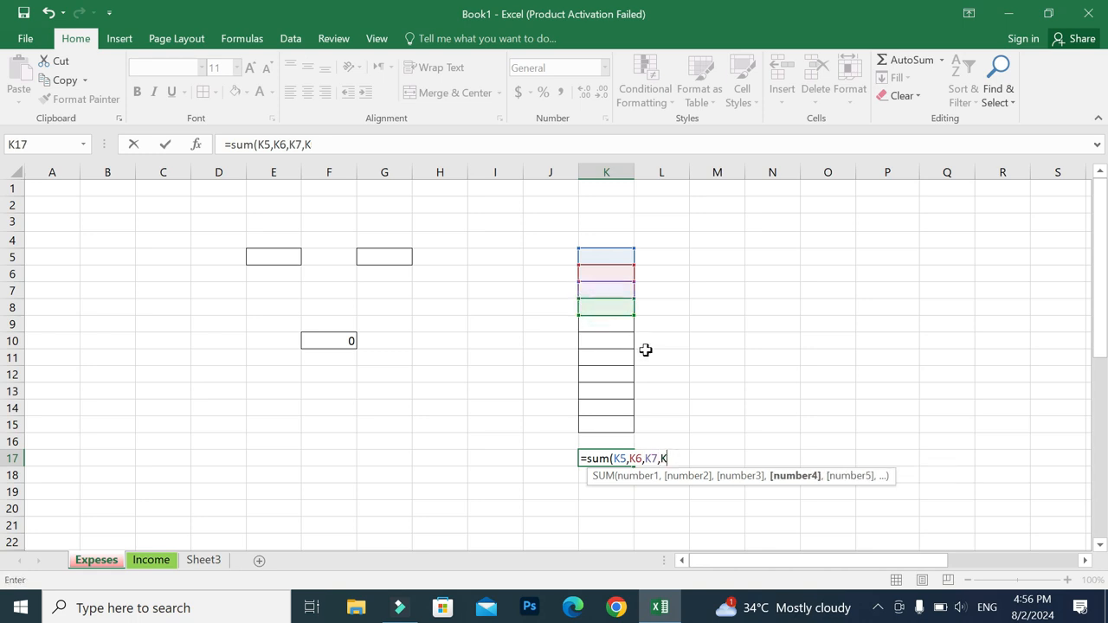
pyautogui.press('BackSpace')
pyautogui.press('BackSpace')
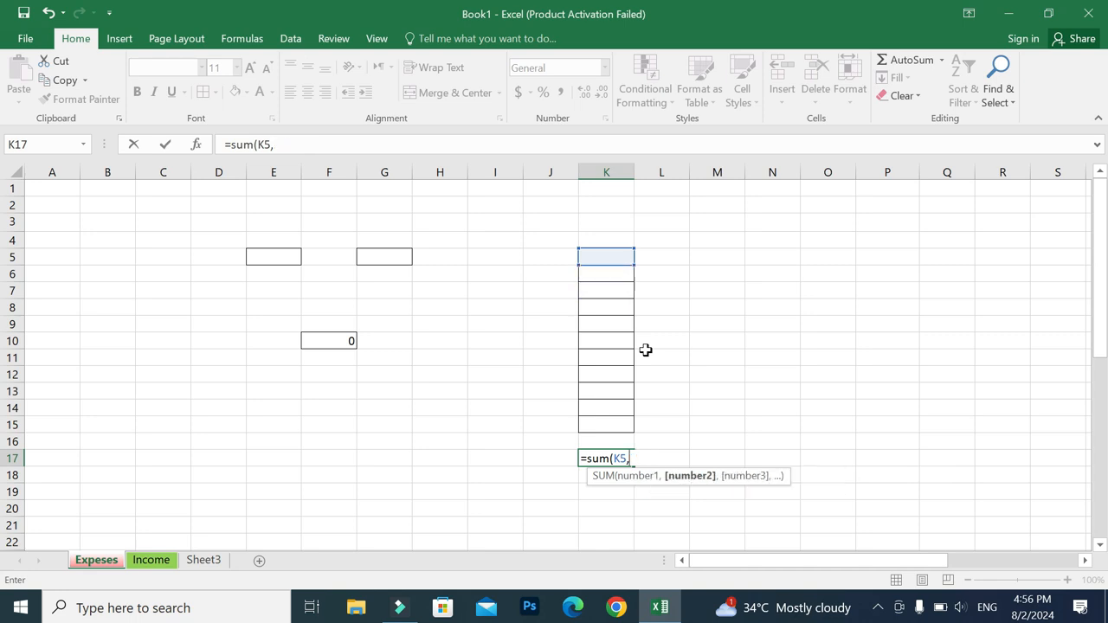
pyautogui.press('BackSpace')
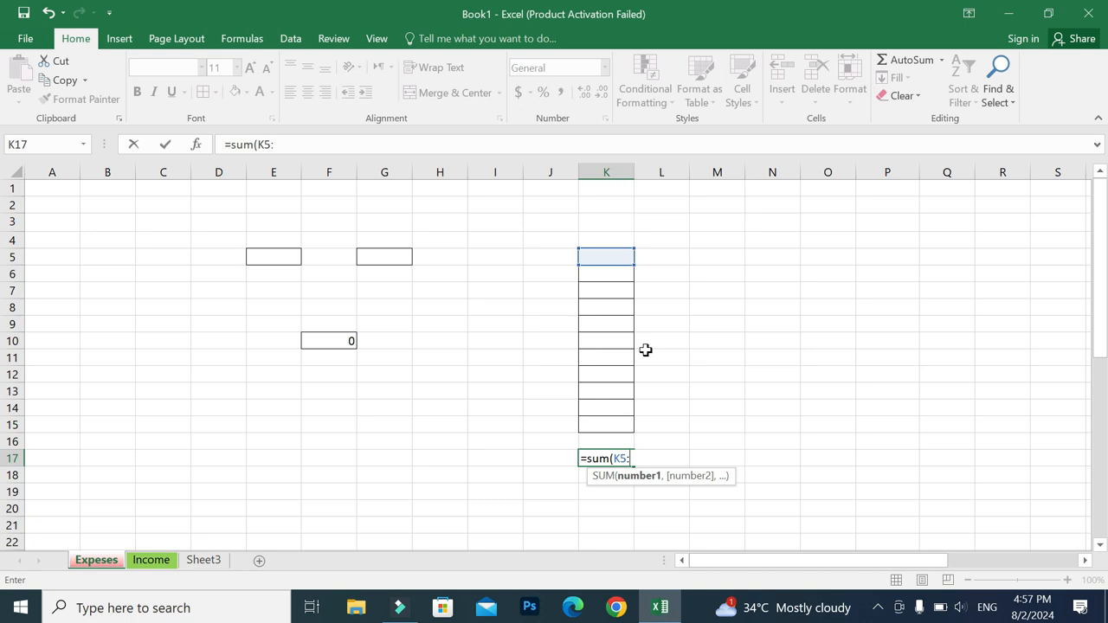
pyautogui.click(607, 422)
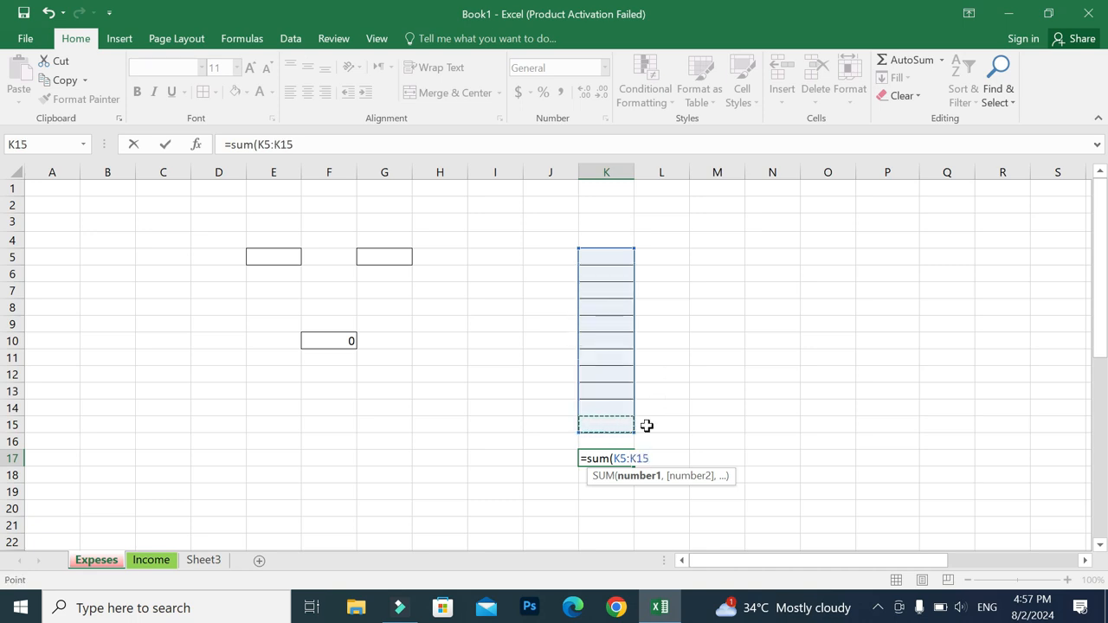
pyautogui.hotkey('ctrl', 'Return')
pyautogui.press('Return')
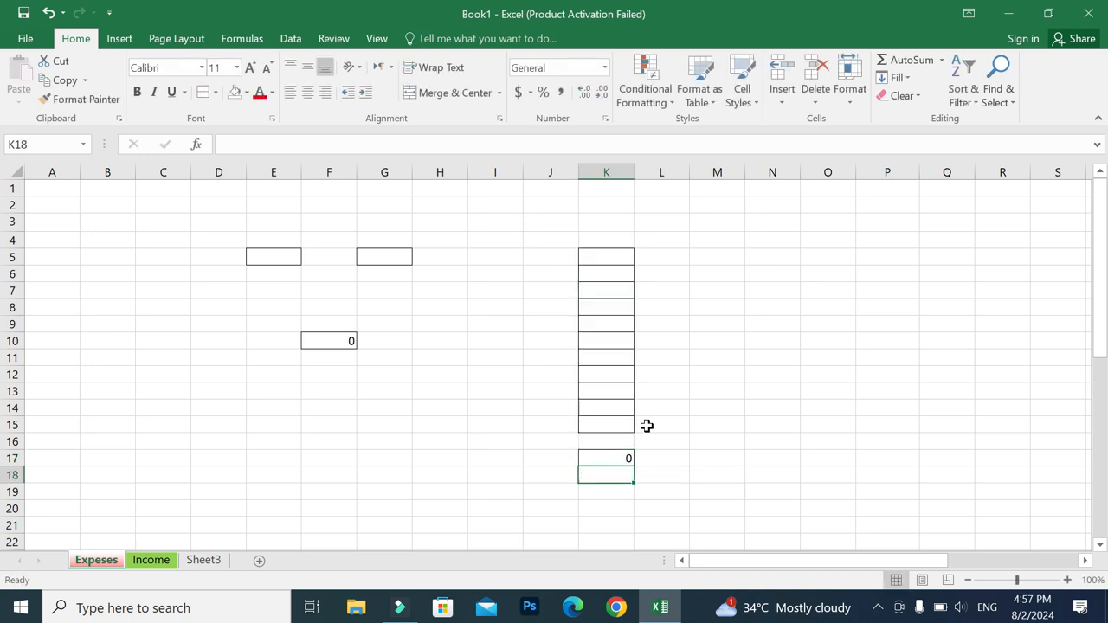
# Step: Fill the bordered column with test numbers: 4 in K6, 2 in K5, 4 in K15 and 23 in K10
pyautogui.click(606, 272)
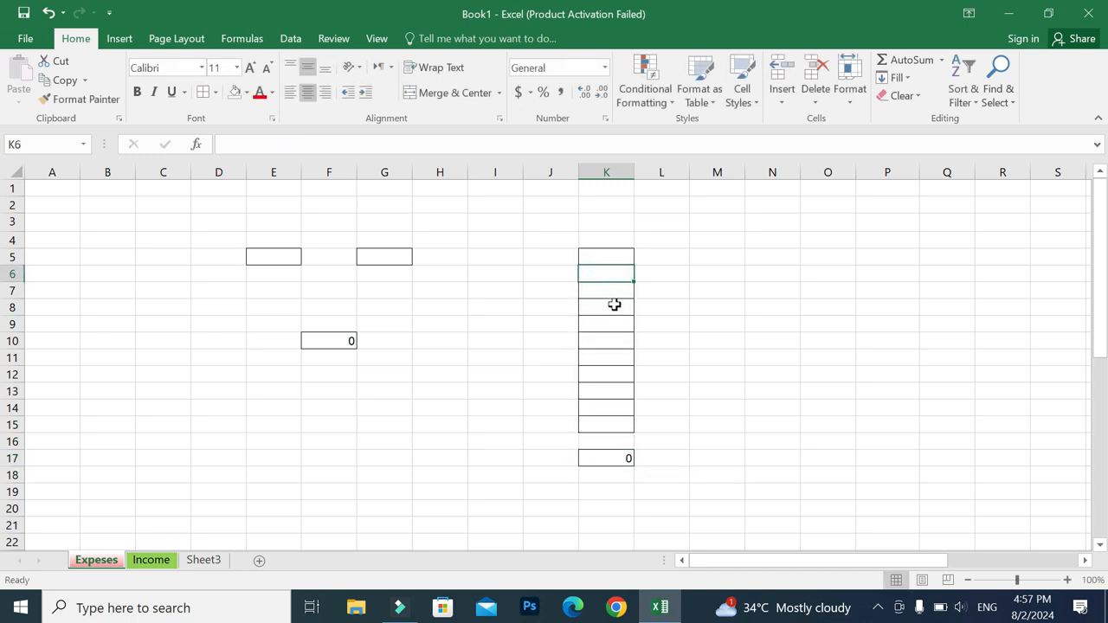
pyautogui.write('4')
pyautogui.click(620, 257)
pyautogui.write('2')
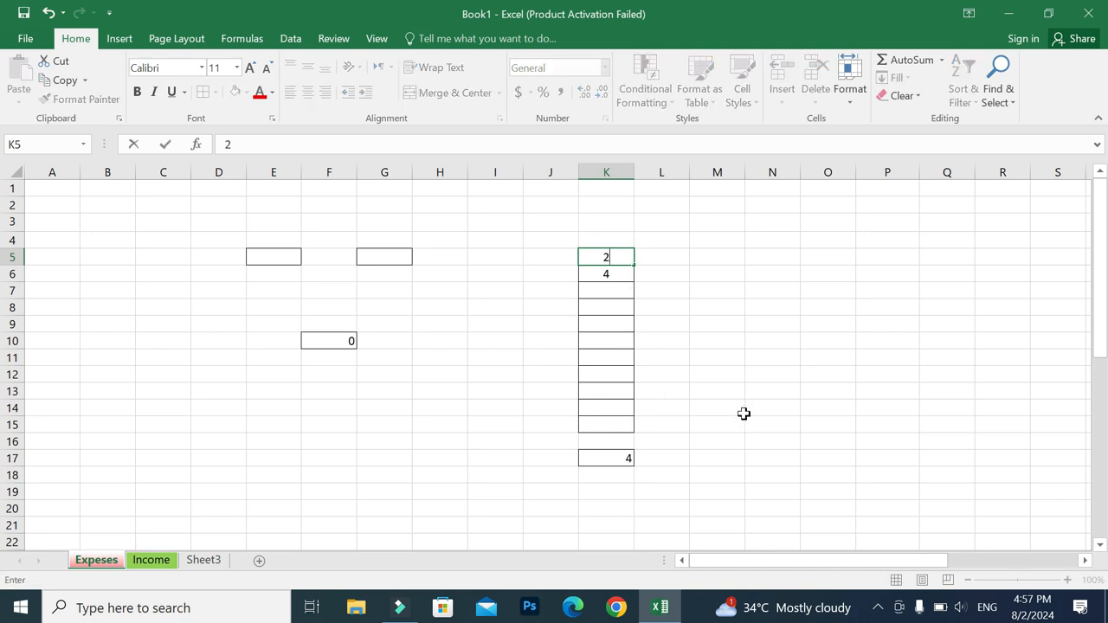
pyautogui.click(745, 414)
pyautogui.click(614, 424)
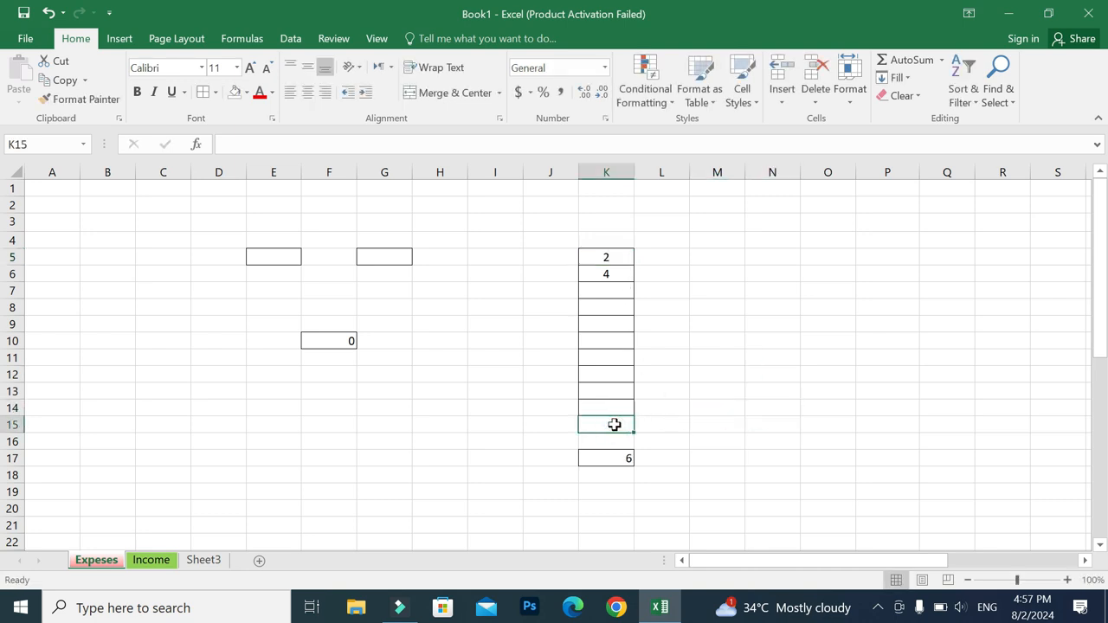
pyautogui.write('4')
pyautogui.click(747, 407)
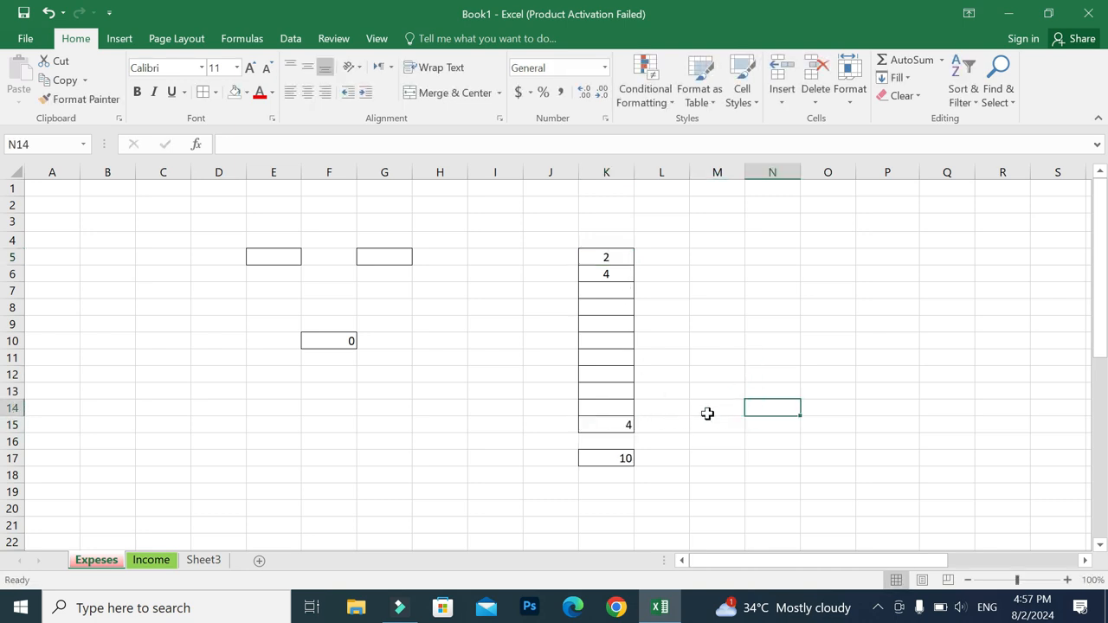
pyautogui.click(613, 337)
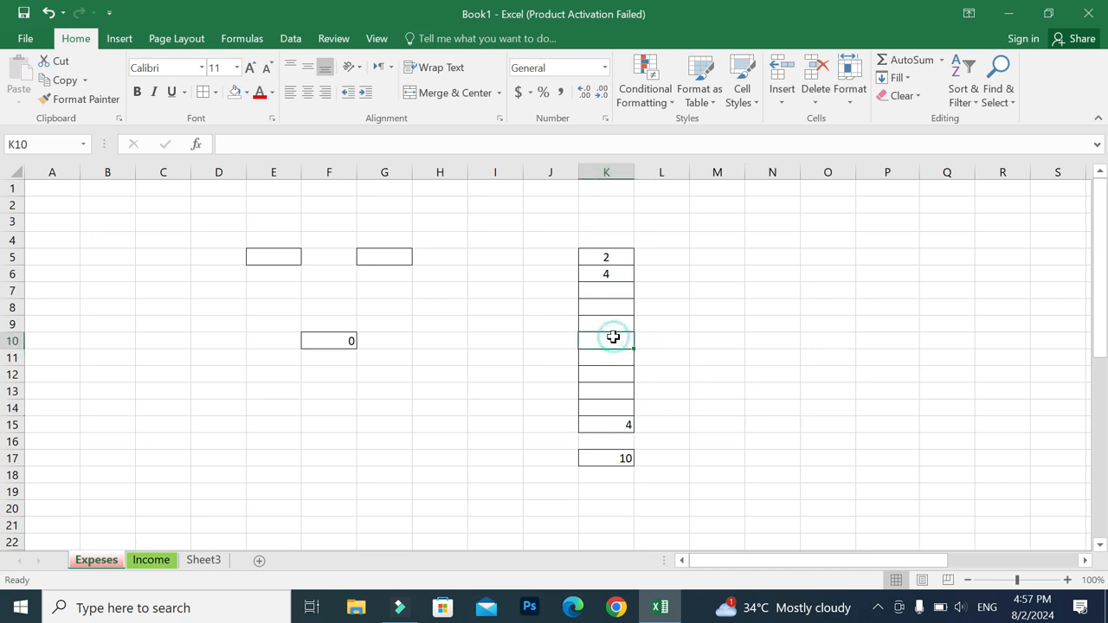
pyautogui.write('23')
pyautogui.click(799, 366)
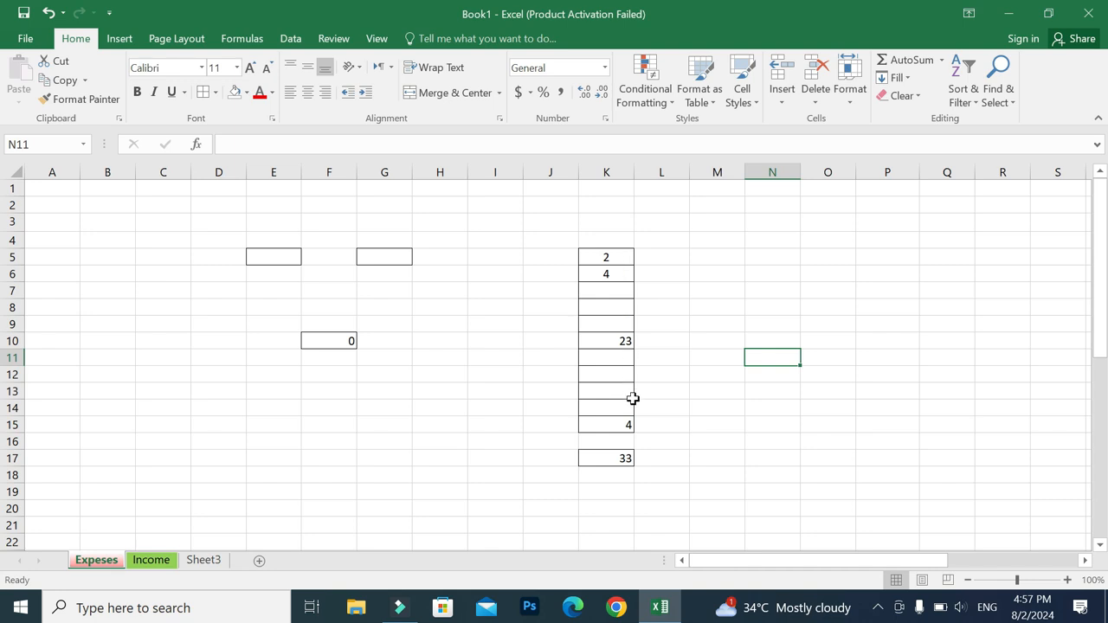
# Step: Clear K17 and rebuild its SUM formula by selecting the whole range K5:K15 as a single argument
pyautogui.click(610, 458)
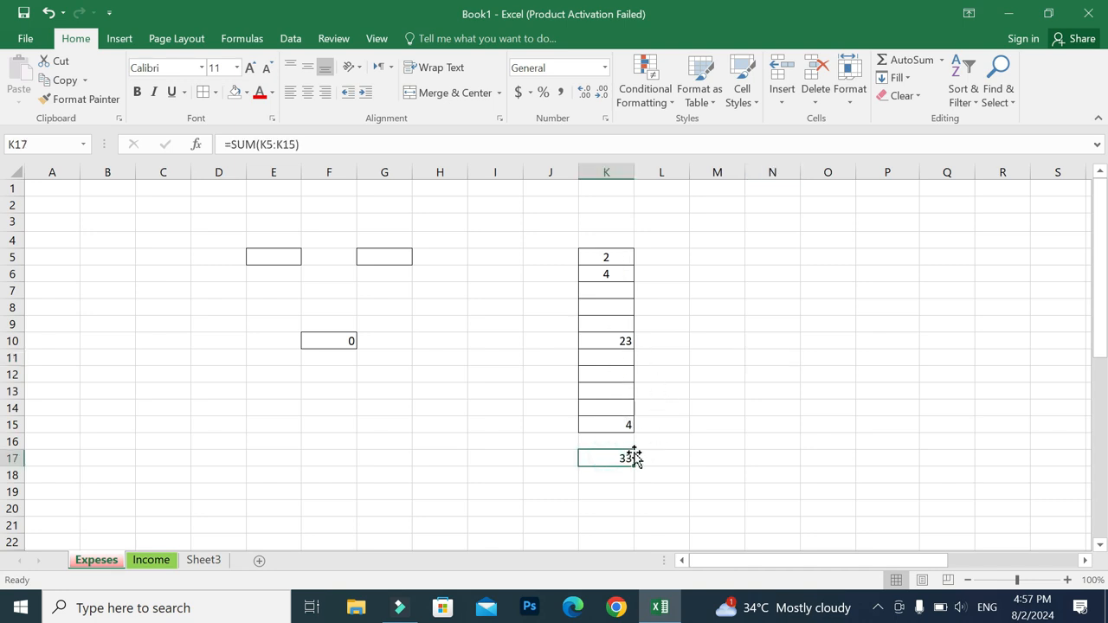
pyautogui.press('Delete')
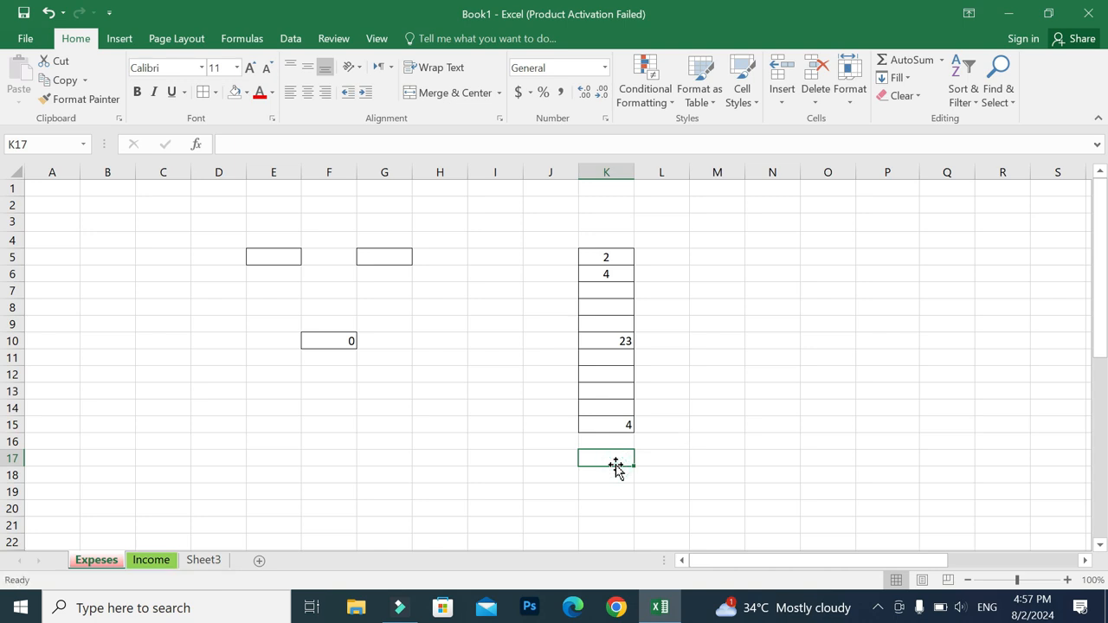
pyautogui.write('=sum(')
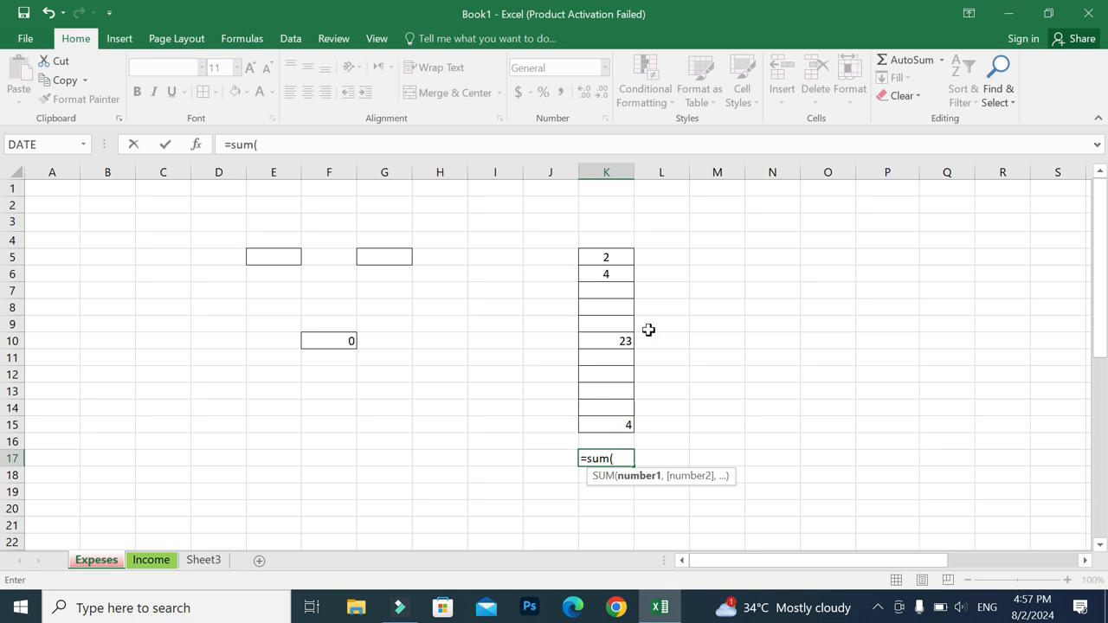
pyautogui.moveTo(611, 257); pyautogui.dragTo(621, 424)
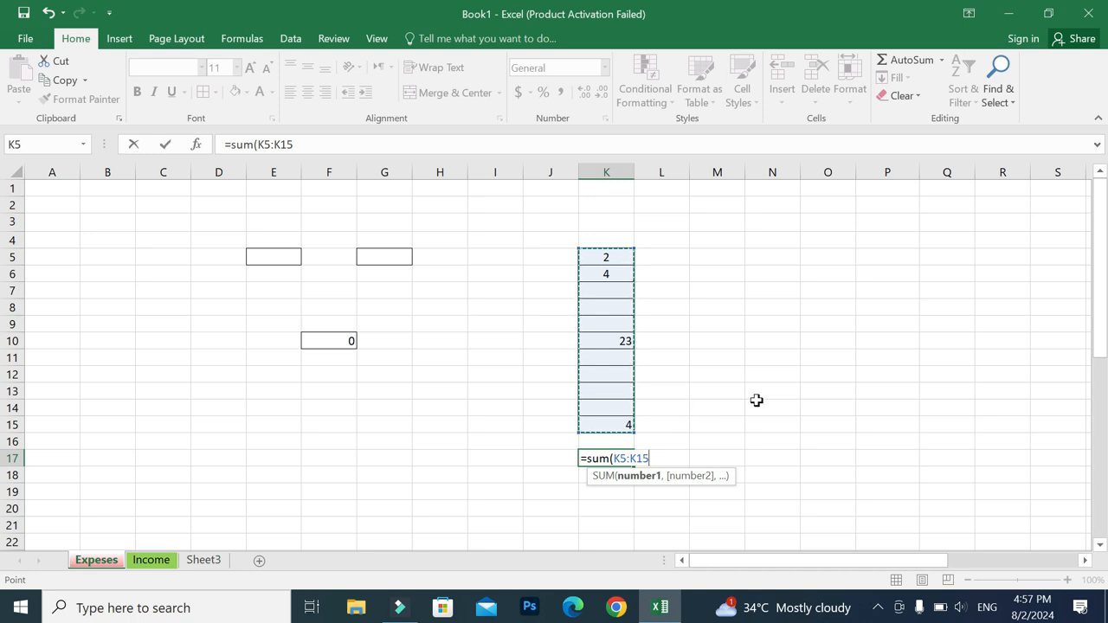
pyautogui.press('Return')
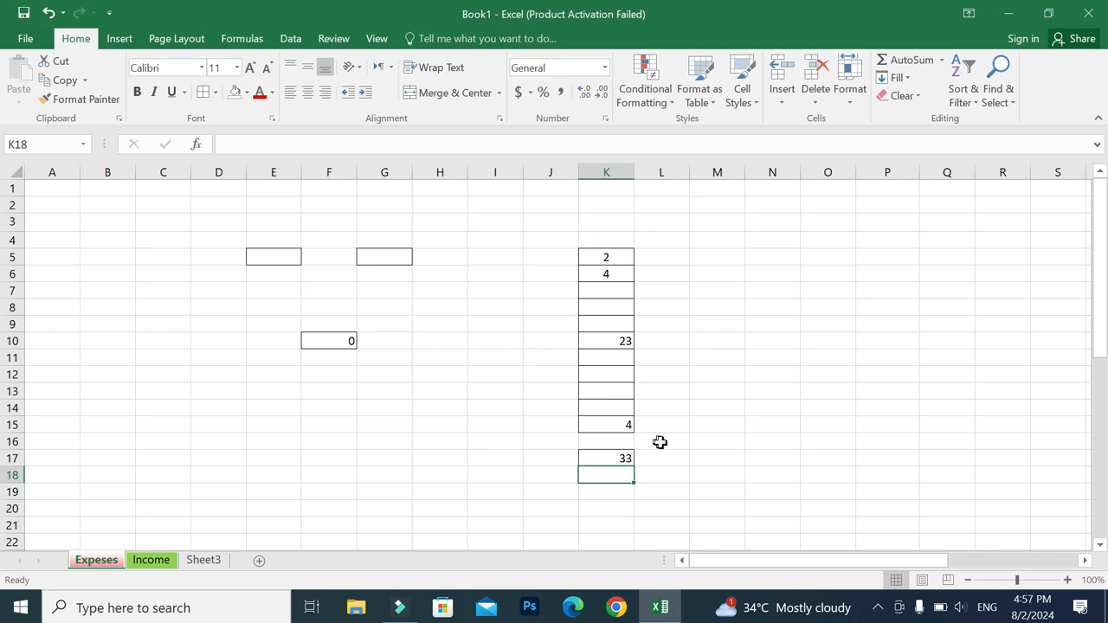
# Step: Clear K17 and insert the SUM function there from the Math & Trig function library
pyautogui.click(618, 459)
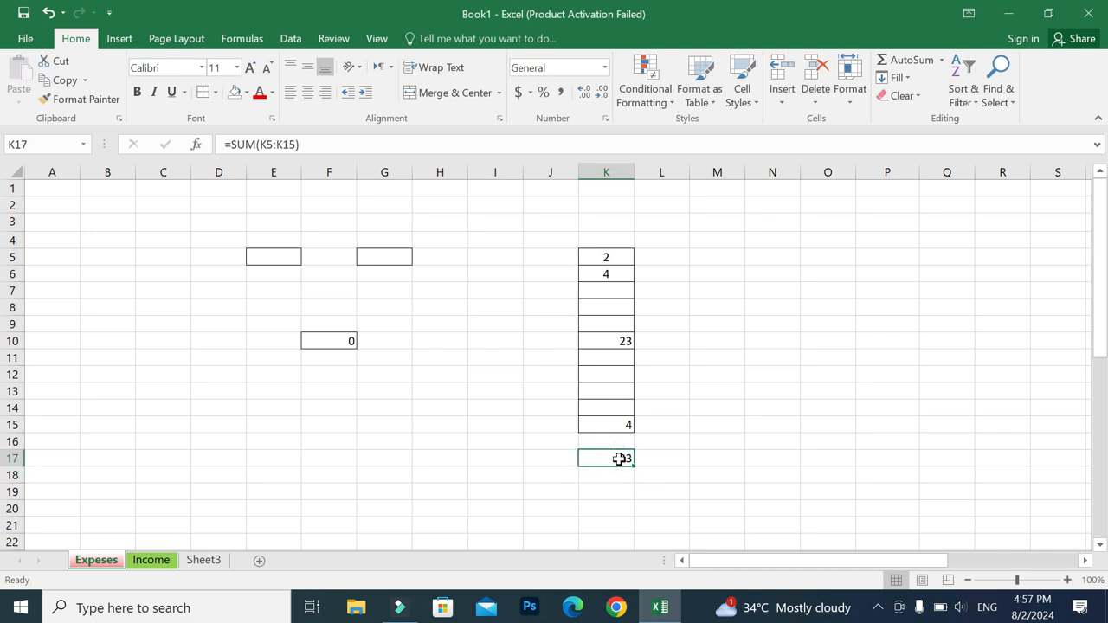
pyautogui.press('Delete')
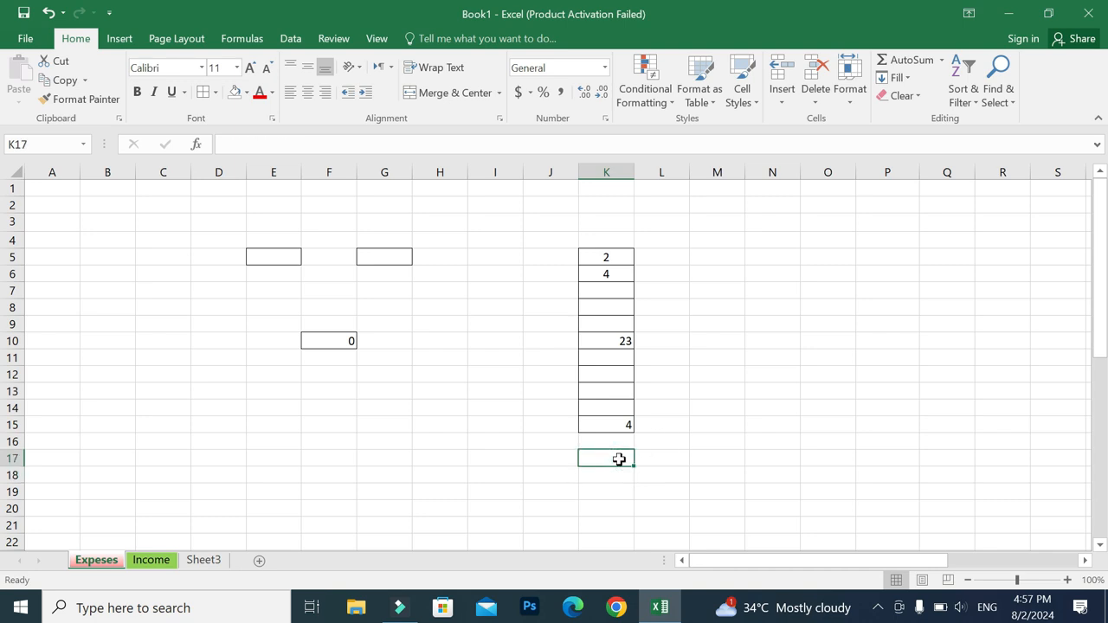
pyautogui.click(241, 39)
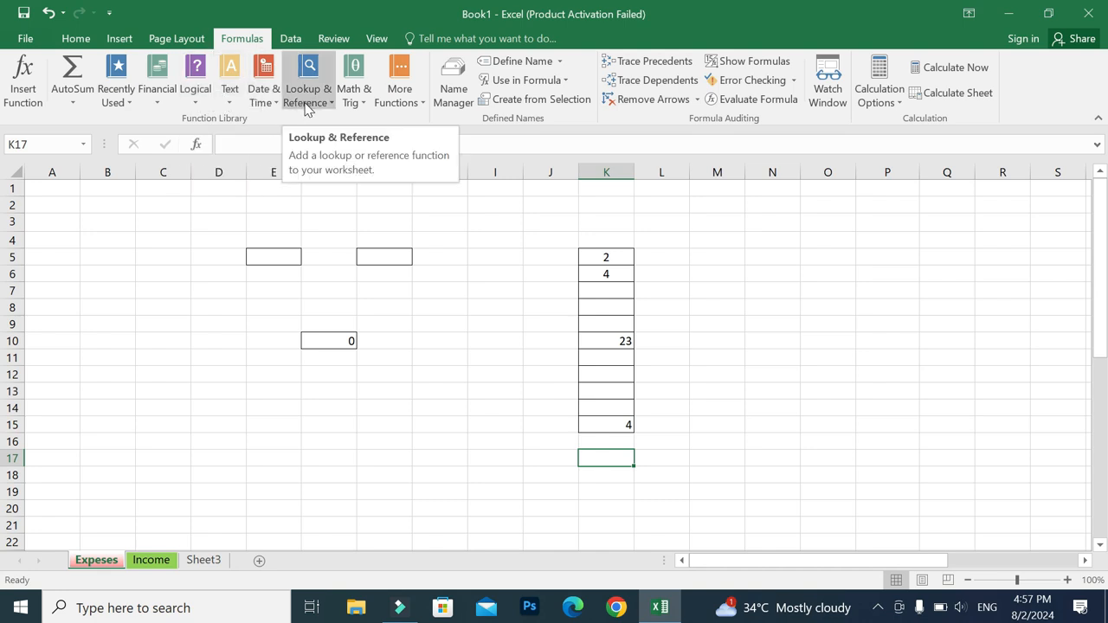
pyautogui.click(354, 102)
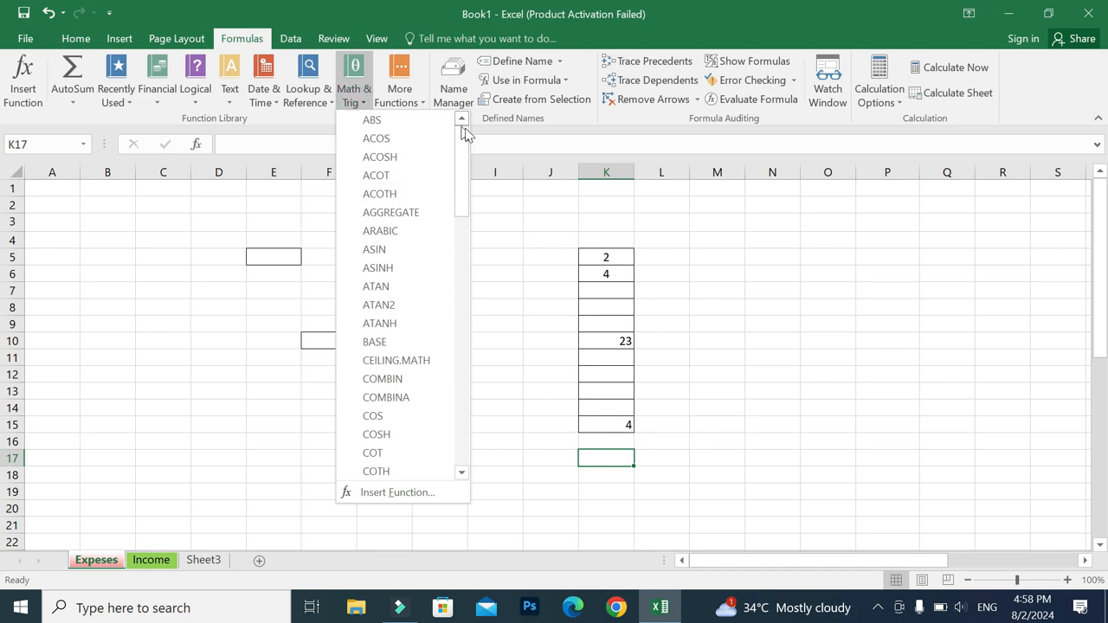
pyautogui.moveTo(460, 142); pyautogui.dragTo(458, 227)
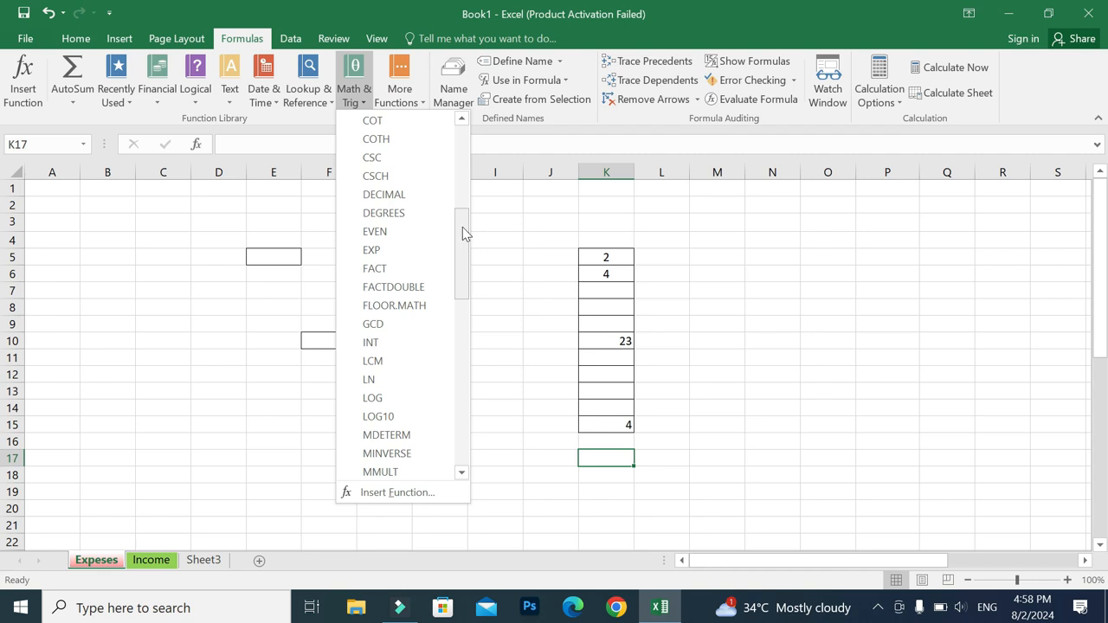
pyautogui.moveTo(460, 225); pyautogui.dragTo(450, 364)
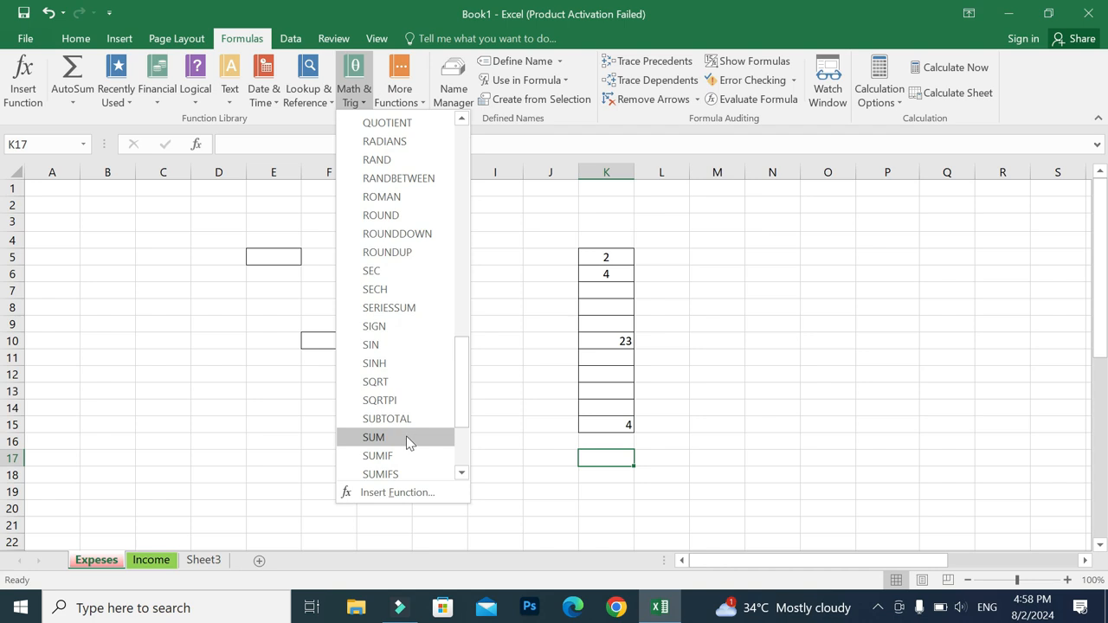
pyautogui.click(408, 439)
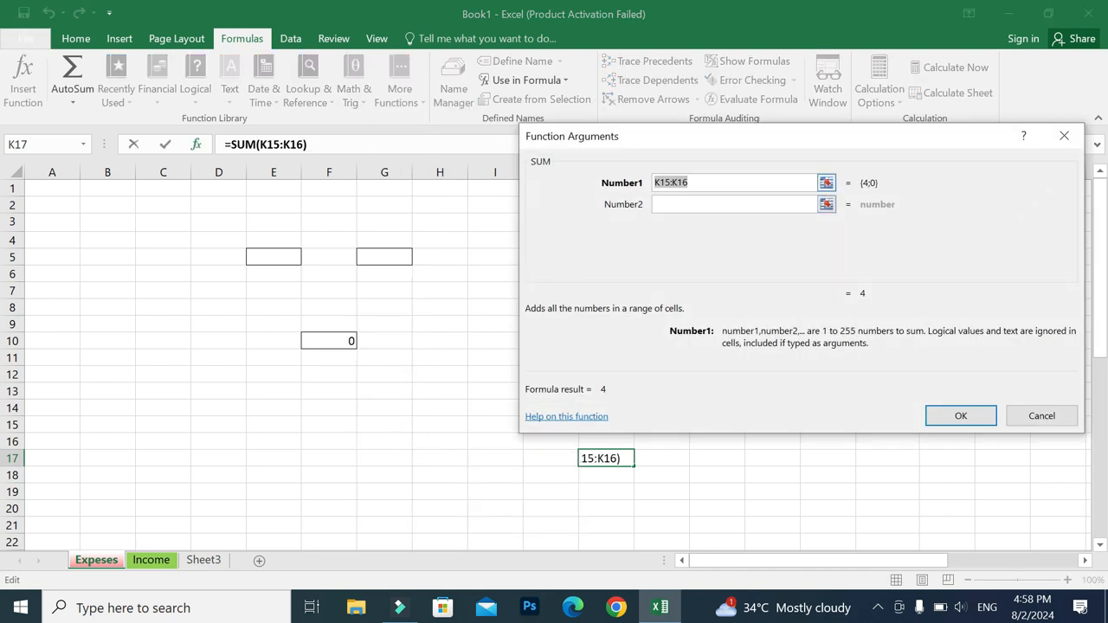
# Step: Replace the suggested Number1 argument of the SUM function with the range K5:K15 and enter the formula in K17
pyautogui.moveTo(708, 138); pyautogui.dragTo(822, 145)
pyautogui.click(849, 184)
pyautogui.press('BackSpace')
pyautogui.press('BackSpace')
pyautogui.press('BackSpace')
pyautogui.press('BackSpace')
pyautogui.press('BackSpace')
pyautogui.press('BackSpace')
pyautogui.press('BackSpace')
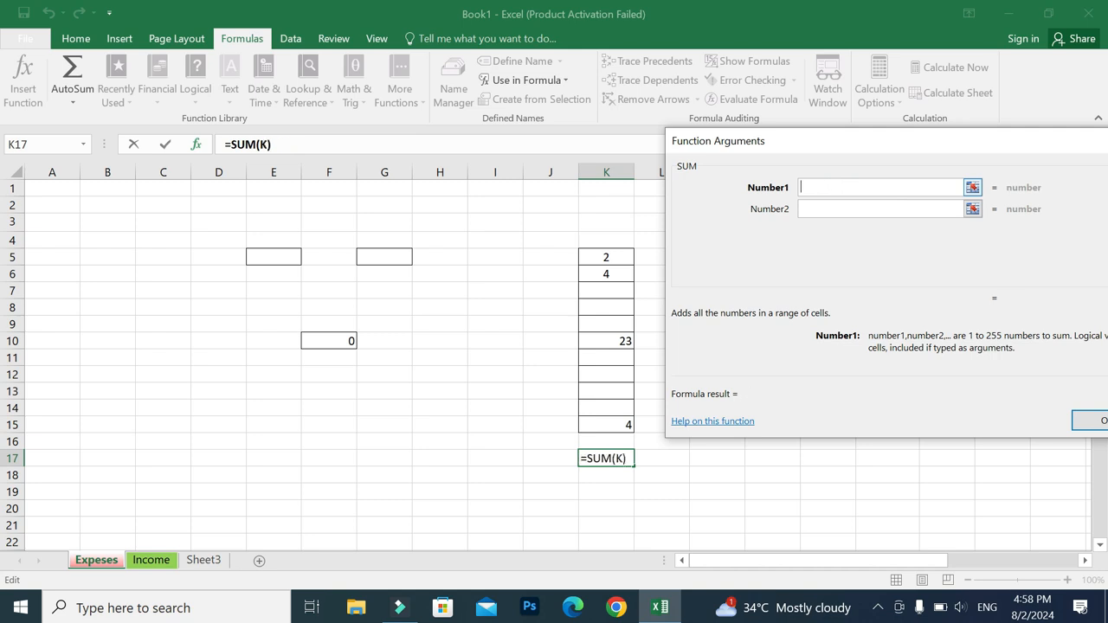
pyautogui.moveTo(623, 259); pyautogui.dragTo(617, 420)
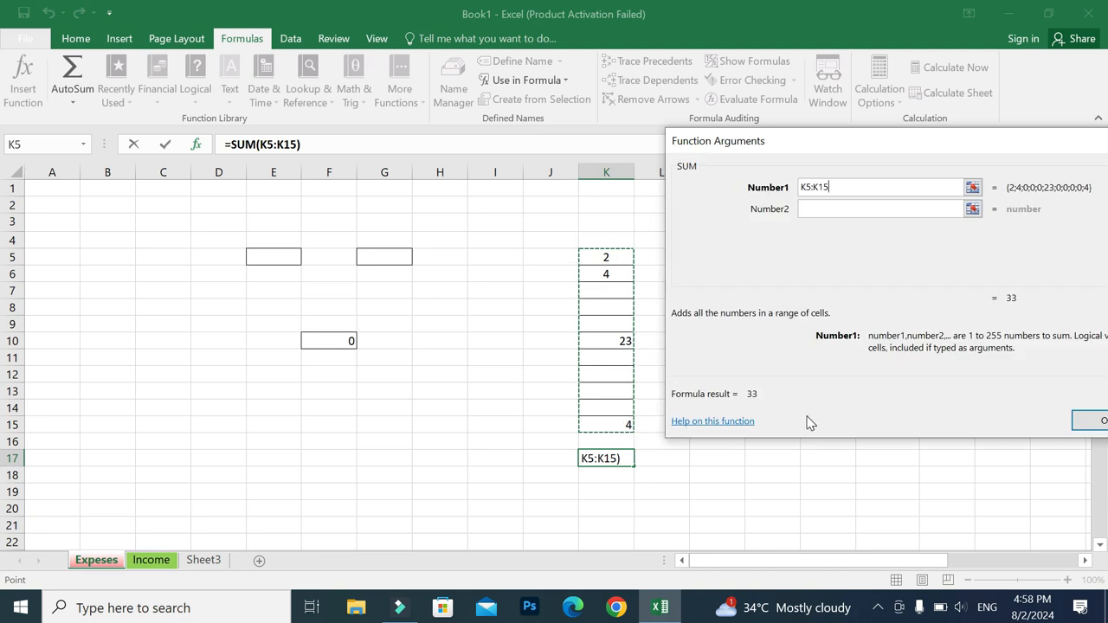
pyautogui.click(1098, 424)
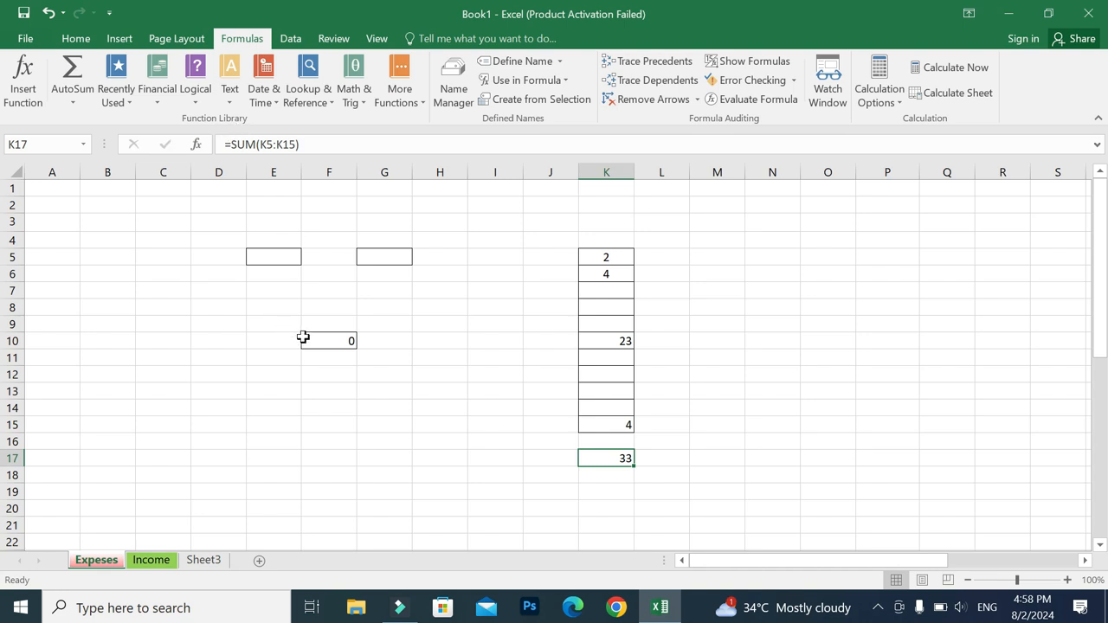
# Step: Widen column N and add borders to cells N8 and P8
pyautogui.click(774, 307)
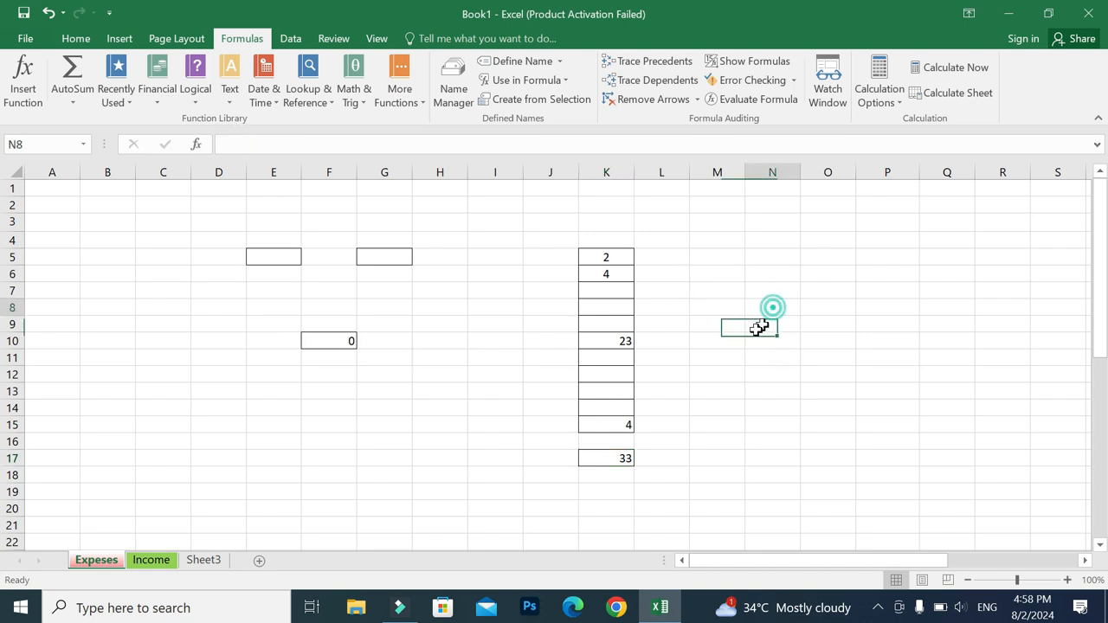
pyautogui.click(75, 39)
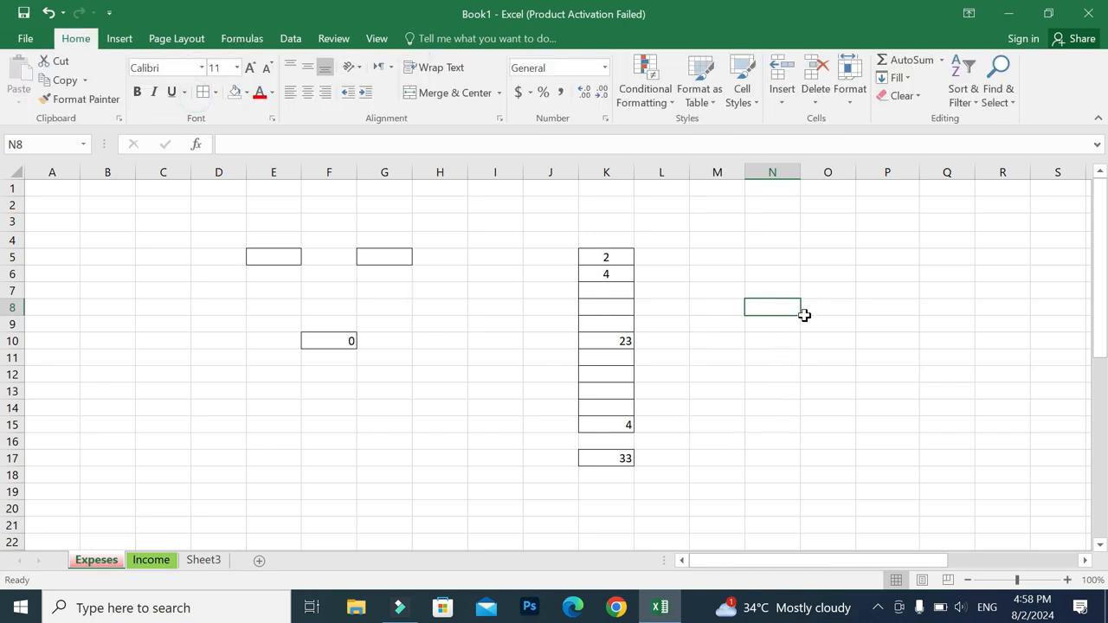
pyautogui.moveTo(800, 172); pyautogui.dragTo(843, 251)
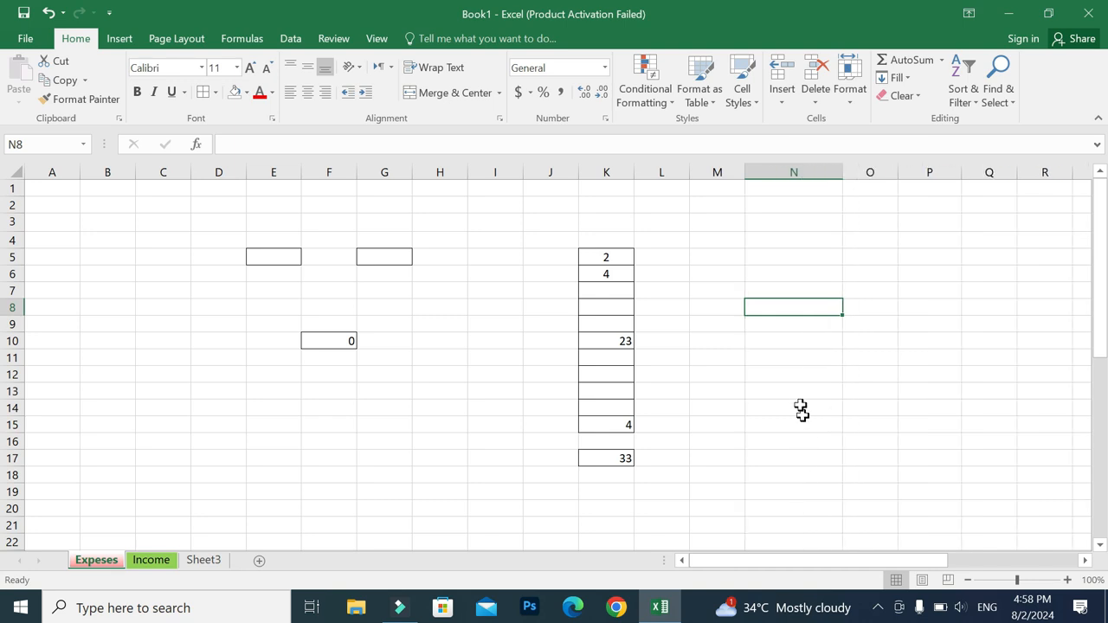
pyautogui.click(872, 309)
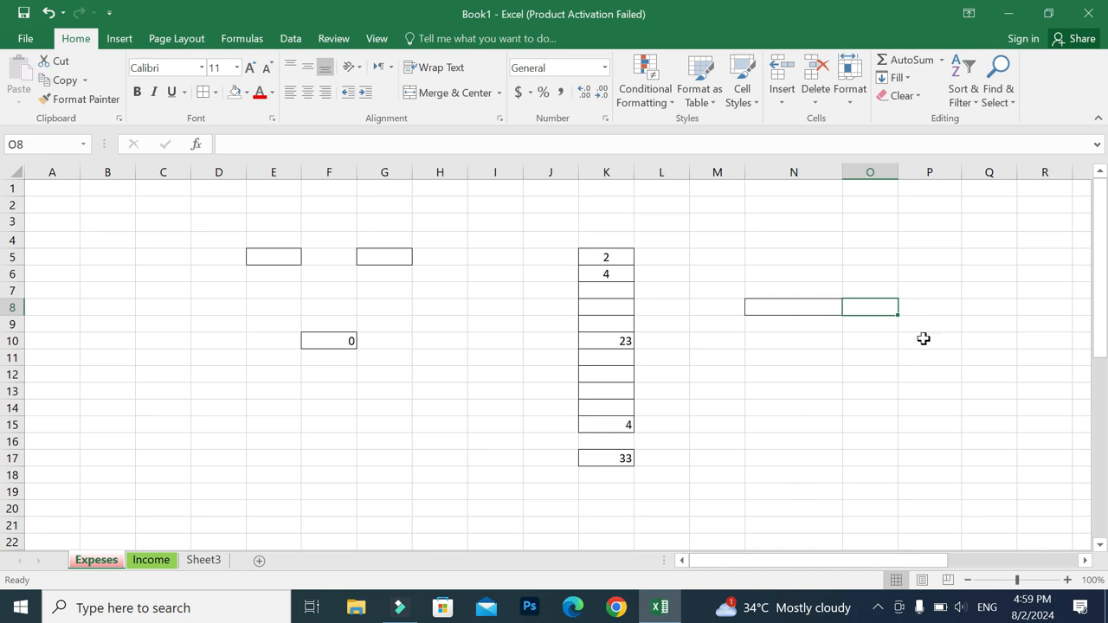
pyautogui.click(929, 303)
pyautogui.click(208, 94)
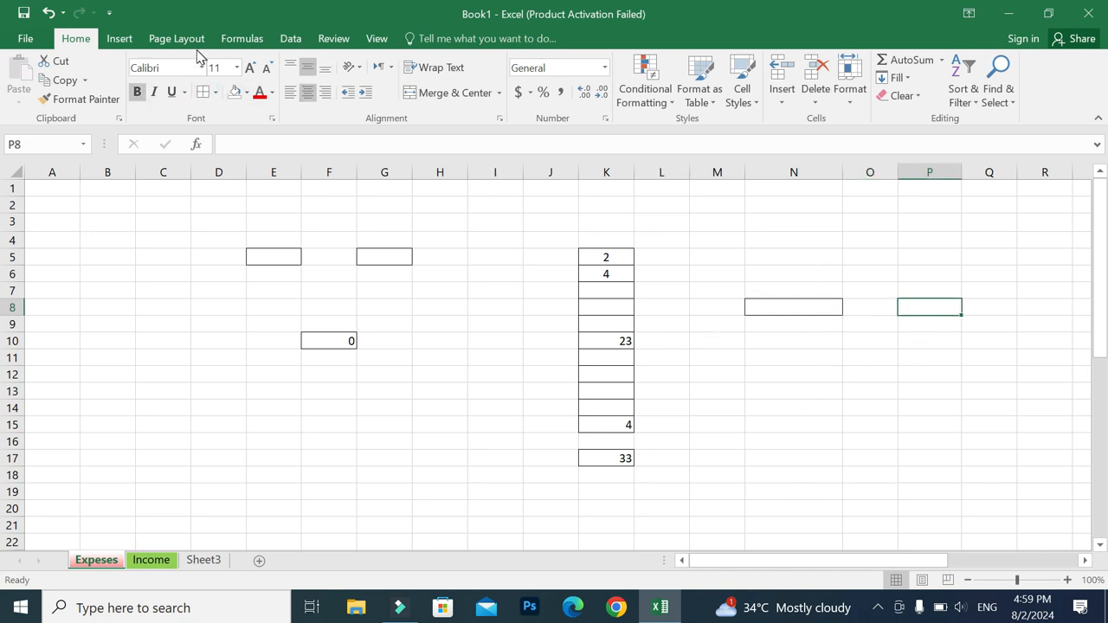
# Step: Insert the LEN text function in P8 with cell N8 as its text argument
pyautogui.click(242, 39)
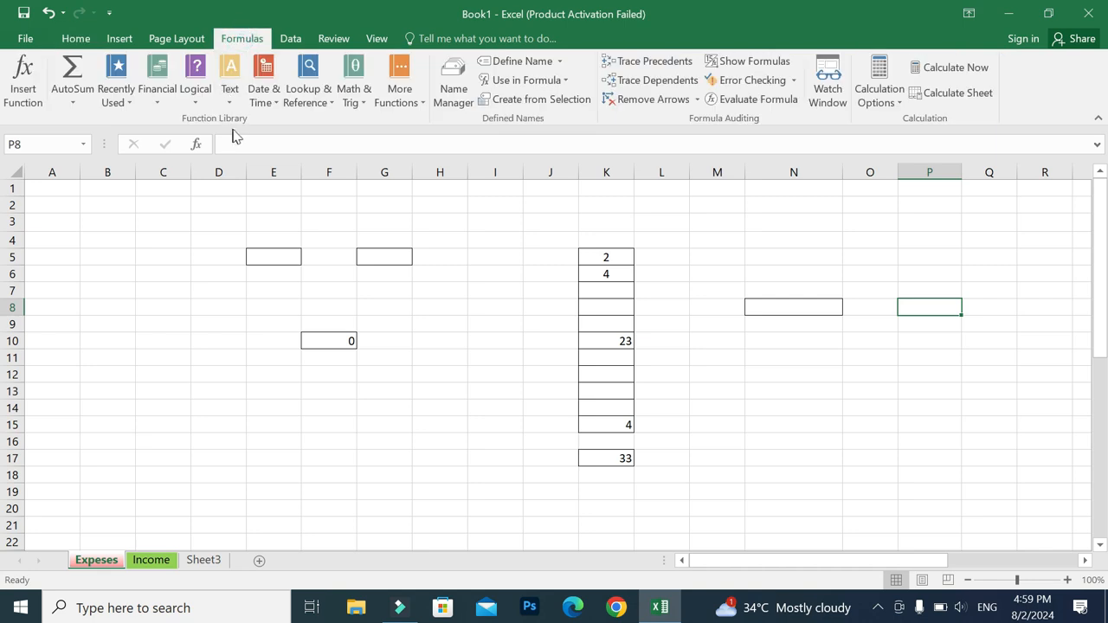
pyautogui.click(229, 86)
pyautogui.moveTo(343, 152); pyautogui.dragTo(337, 233)
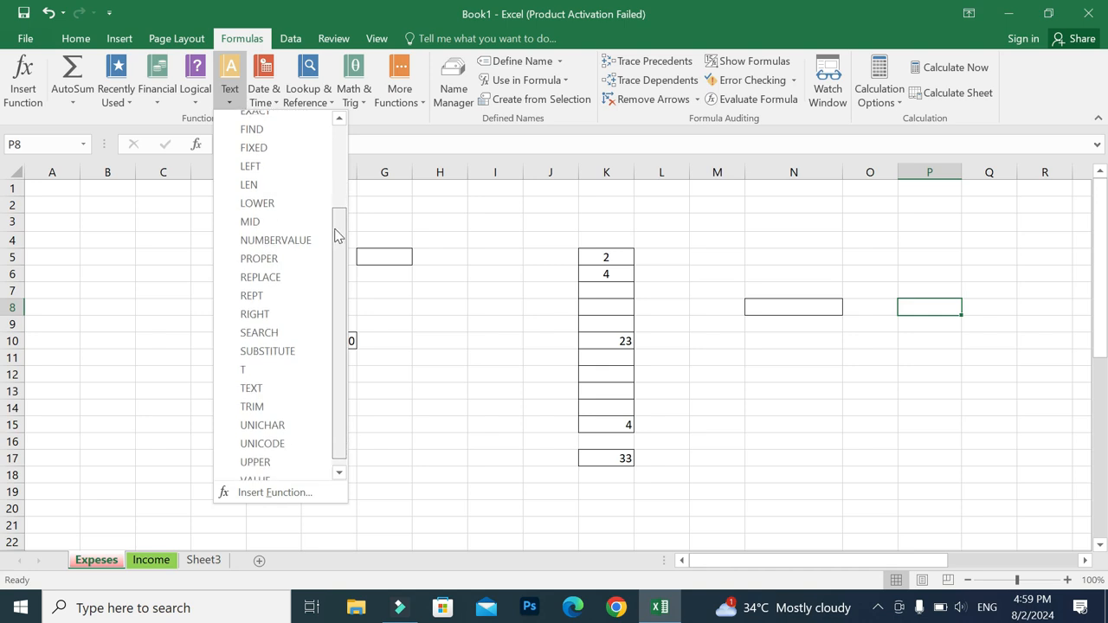
pyautogui.click(263, 186)
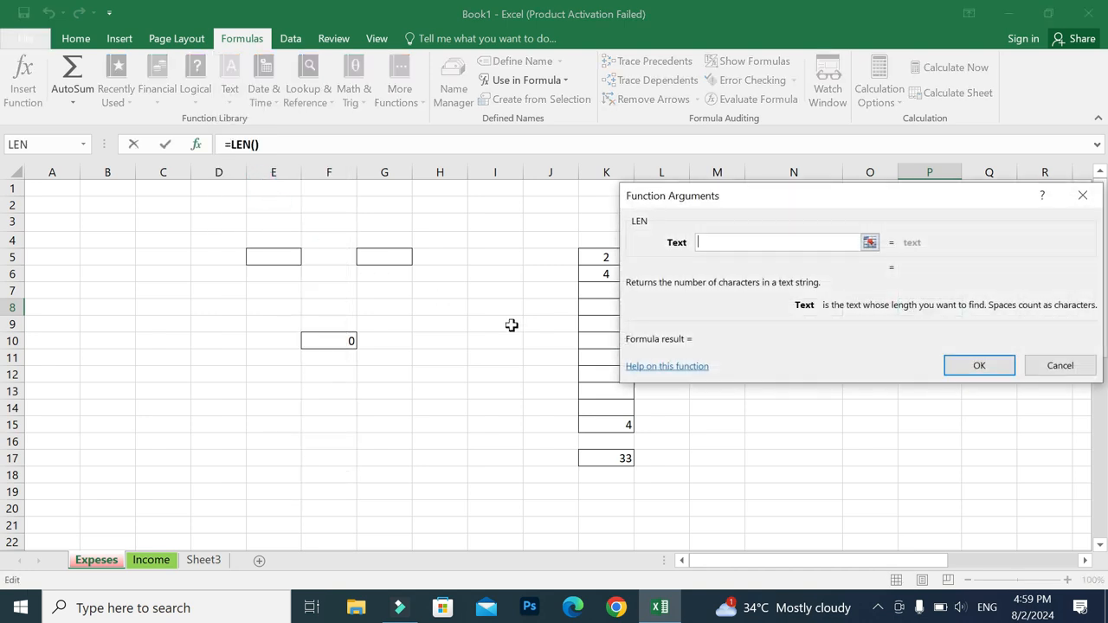
pyautogui.click(787, 309)
pyautogui.click(926, 549)
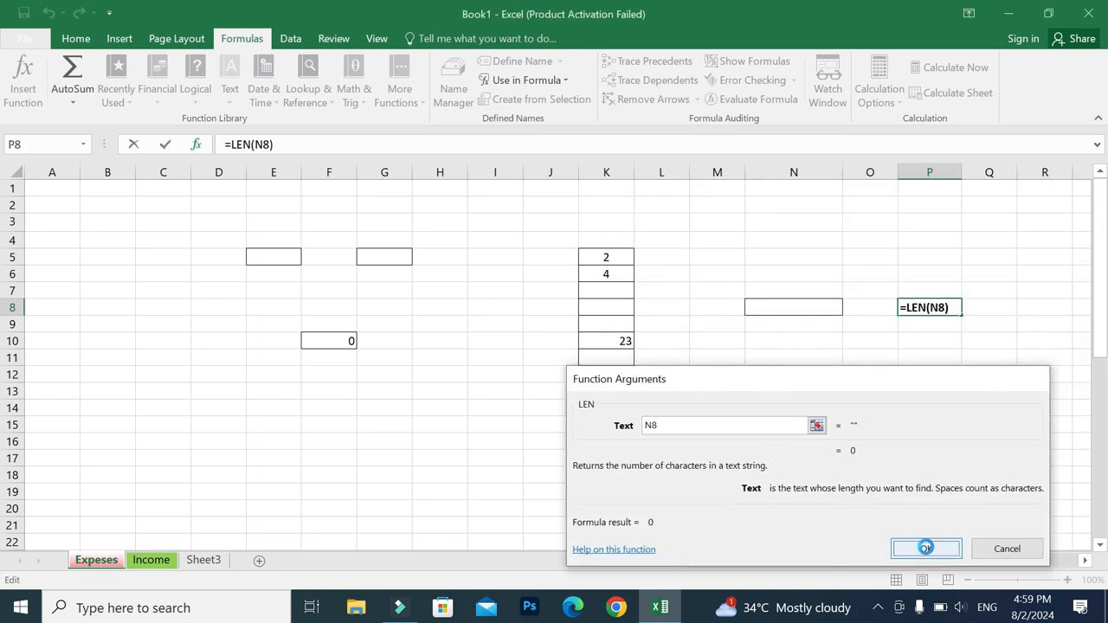
# Step: Test the LEN formula by entering a person's first name in N8 and replacing it with Pakistan
pyautogui.click(770, 307)
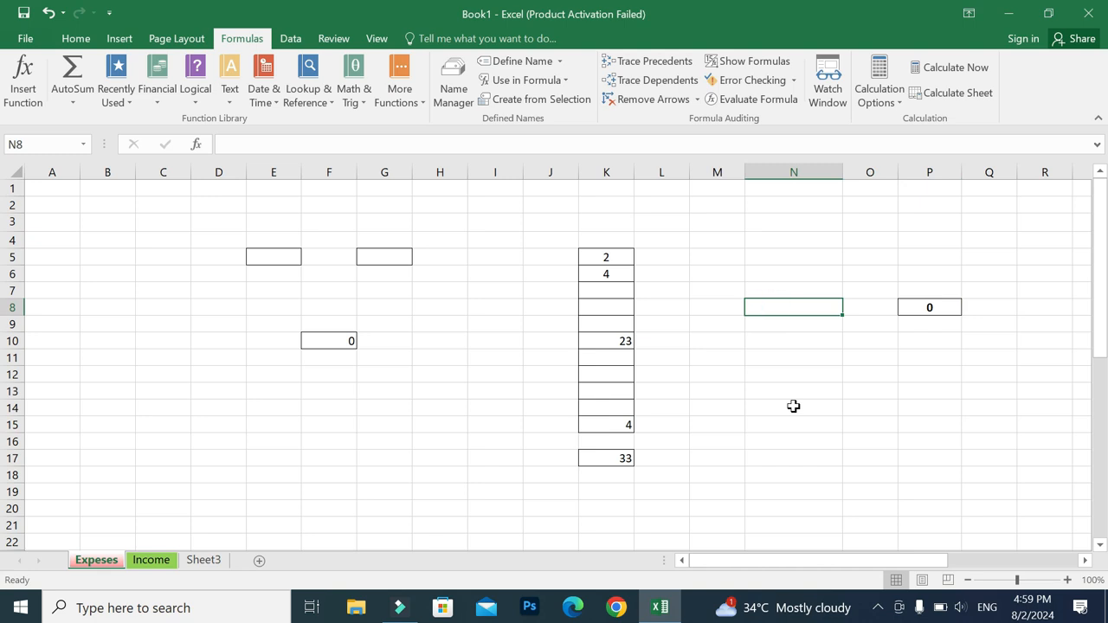
pyautogui.write('Z')
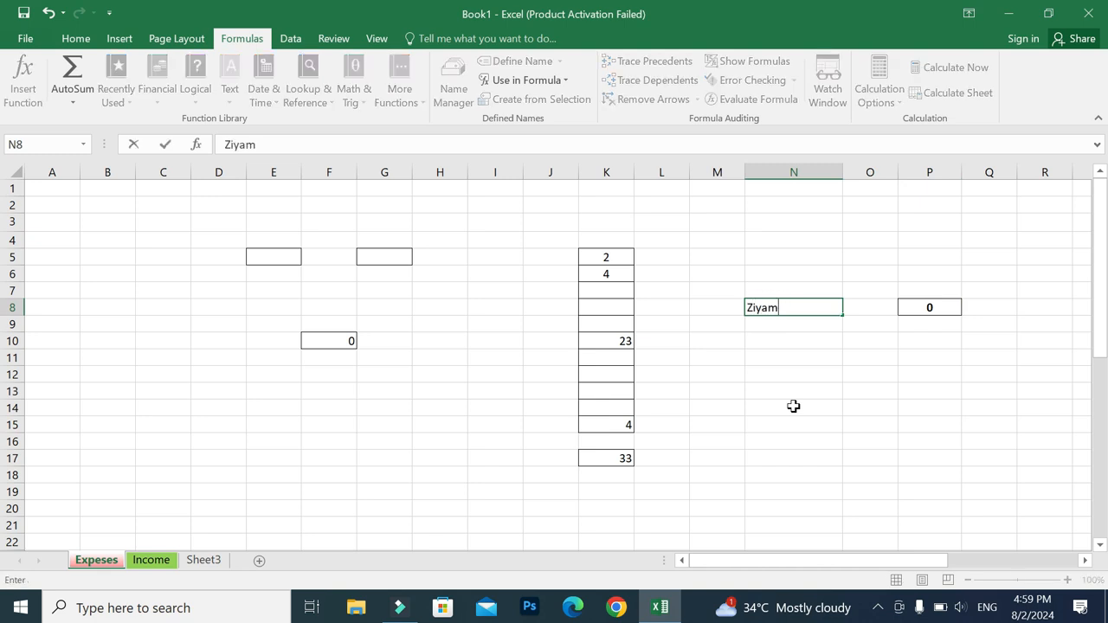
pyautogui.write('iyam')
pyautogui.press('Return')
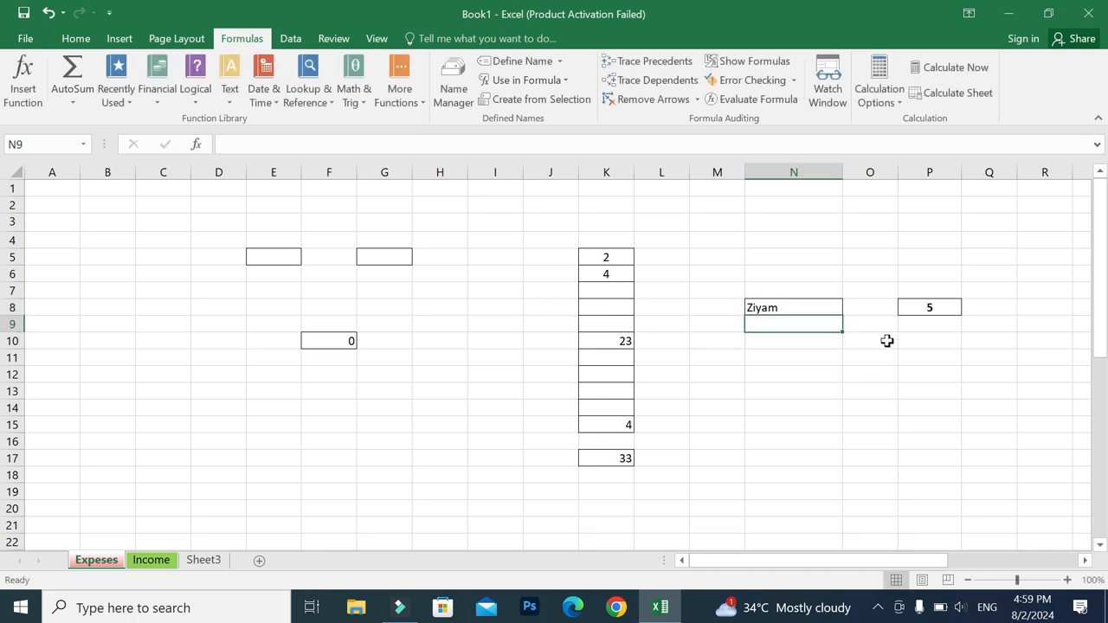
pyautogui.click(806, 306)
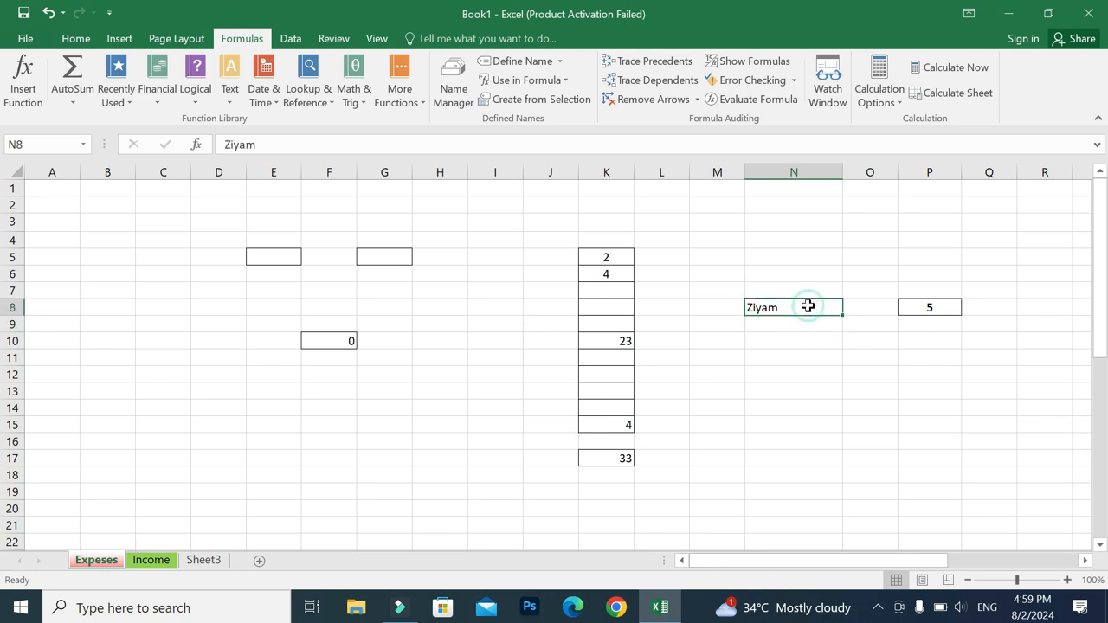
pyautogui.write('Pakistan')
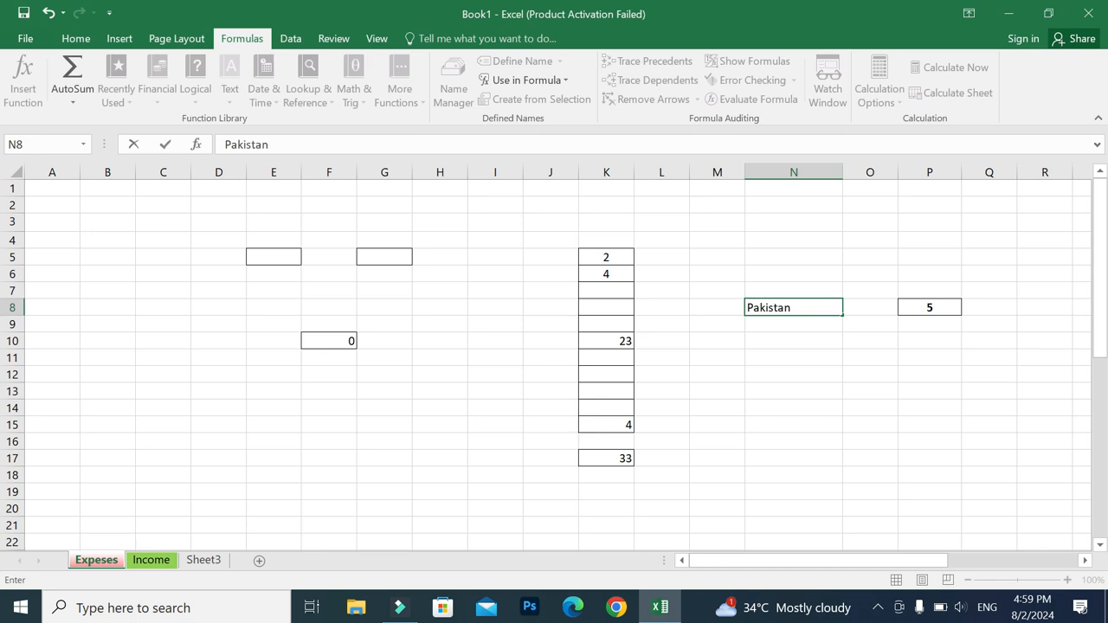
pyautogui.press('Return')
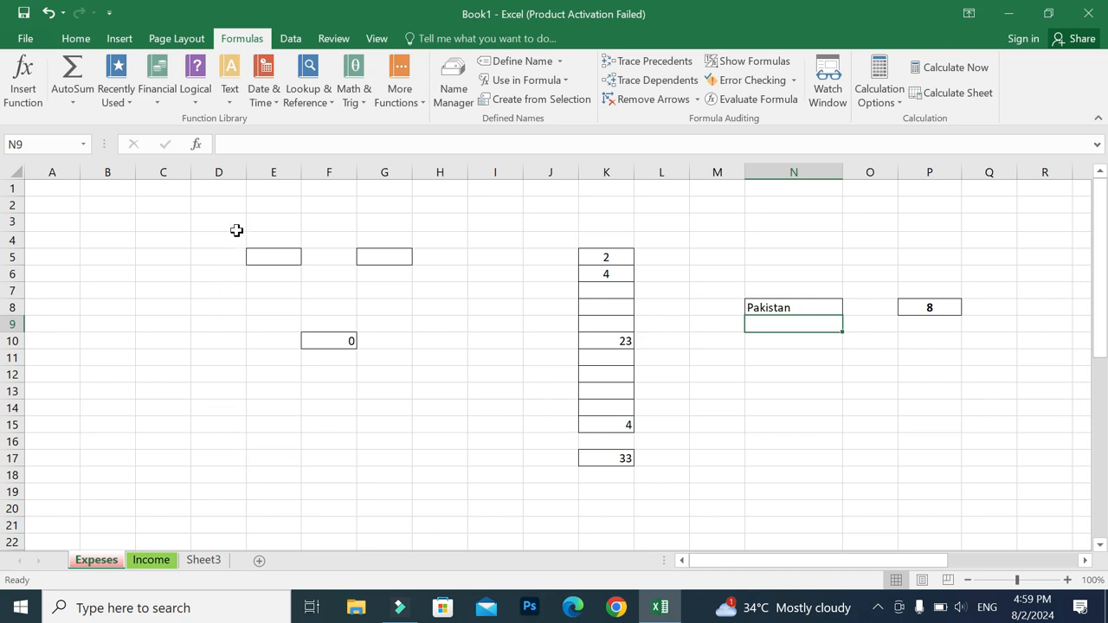
# Step: Delete the Expeses worksheet from the workbook
pyautogui.click(139, 567)
pyautogui.click(112, 567)
pyautogui.rightClick(112, 567)
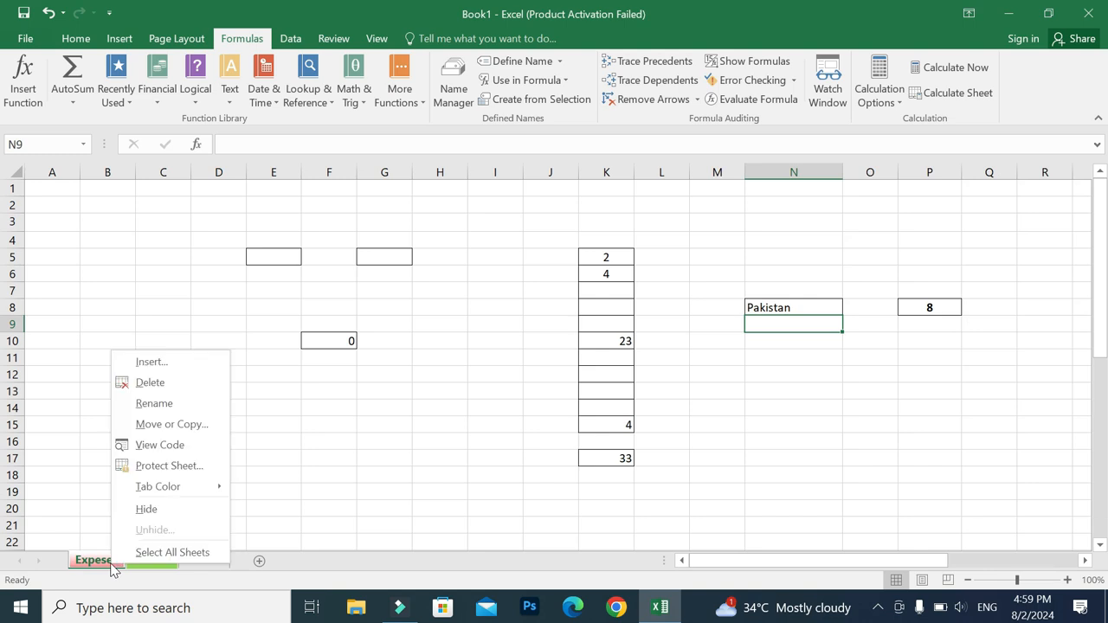
pyautogui.click(172, 387)
pyautogui.click(519, 357)
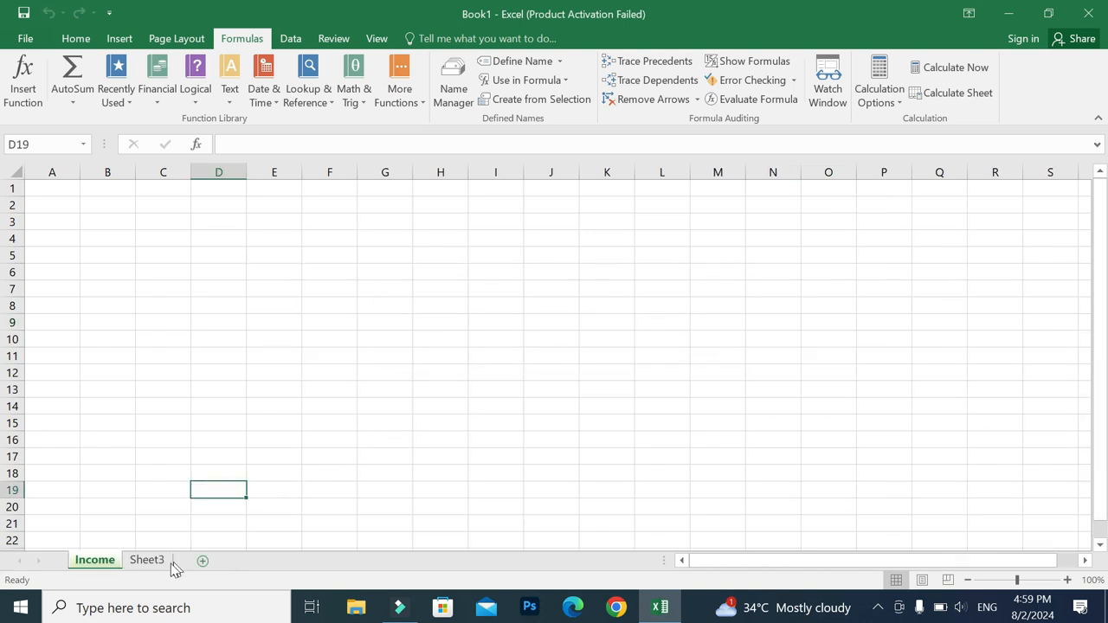
pyautogui.click(232, 267)
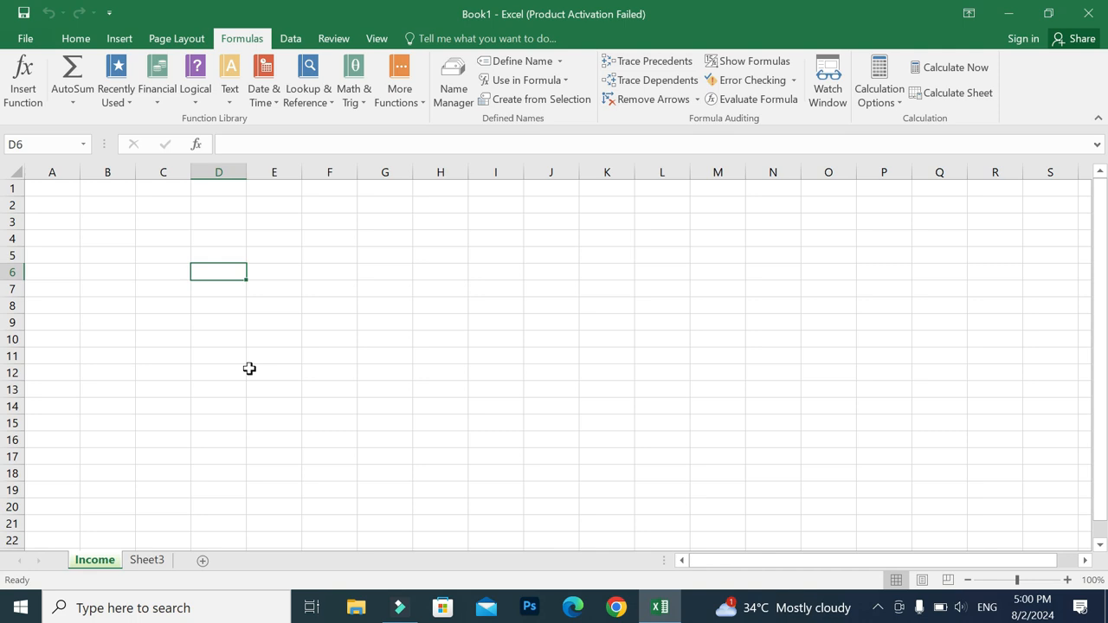
pyautogui.click(386, 270)
pyautogui.moveTo(287, 257); pyautogui.dragTo(520, 257)
pyautogui.click(369, 342)
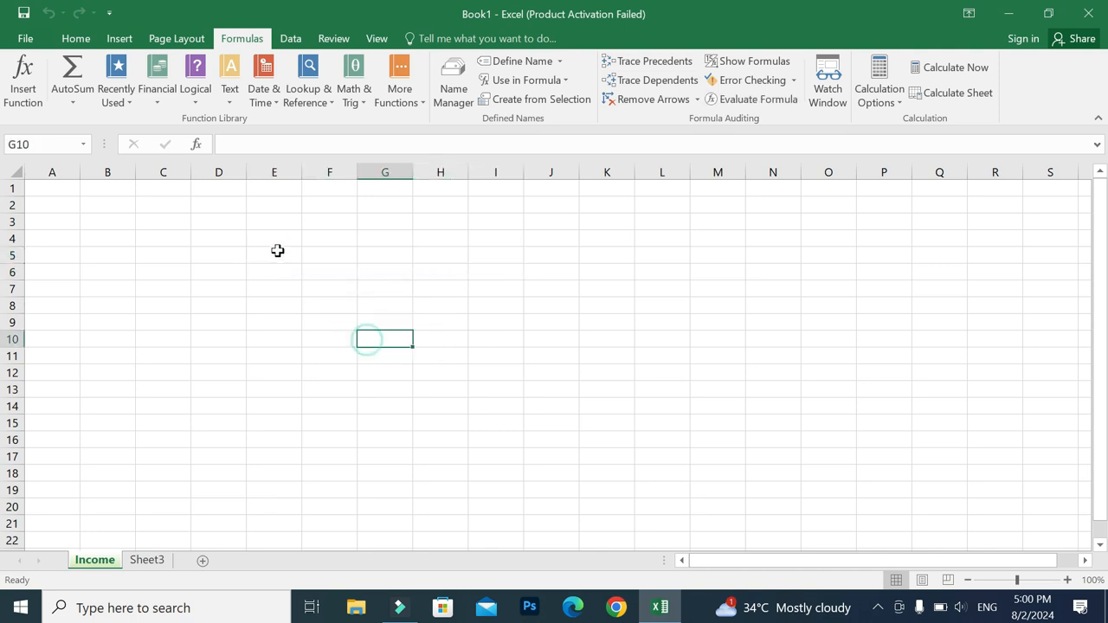
# Step: Enter the column heading Book Name in cell E5 of the Income sheet
pyautogui.click(276, 252)
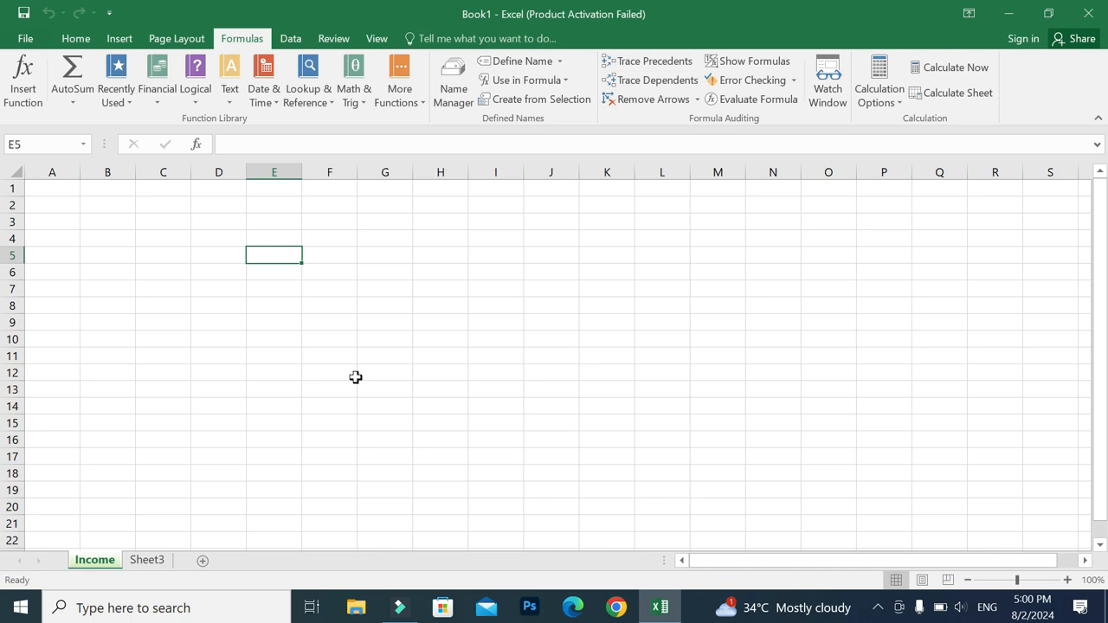
pyautogui.write('Book Name')
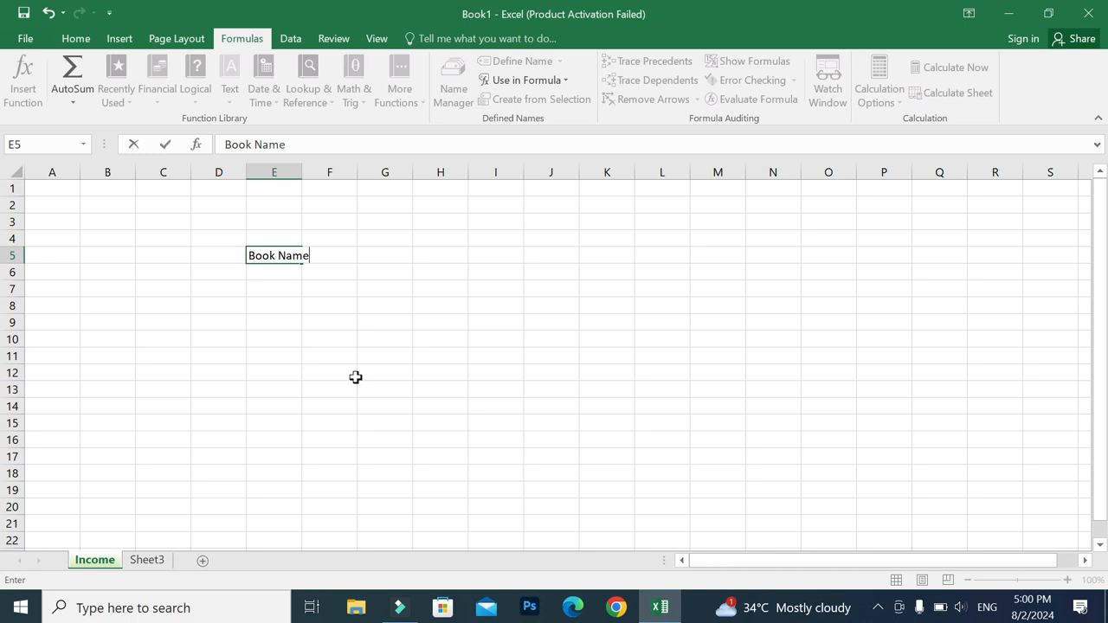
pyautogui.press('Tab')
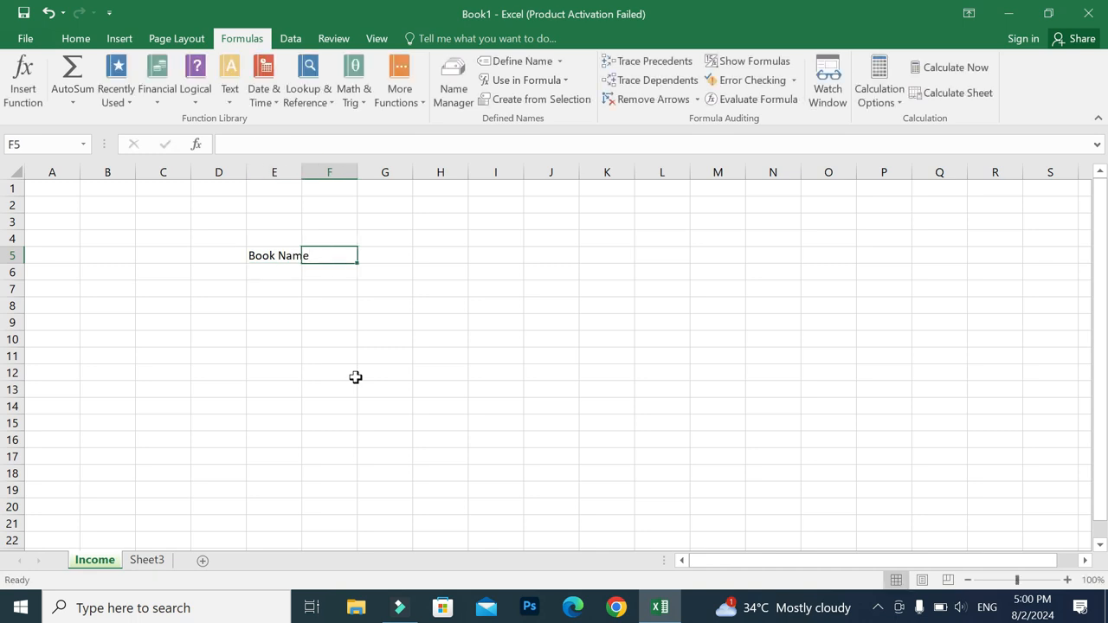
# Step: Fit column E to its Book Name header and enter the headers Purchase in F5 and Sale in G5
pyautogui.doubleClick(301, 171)
pyautogui.write('Purchase')
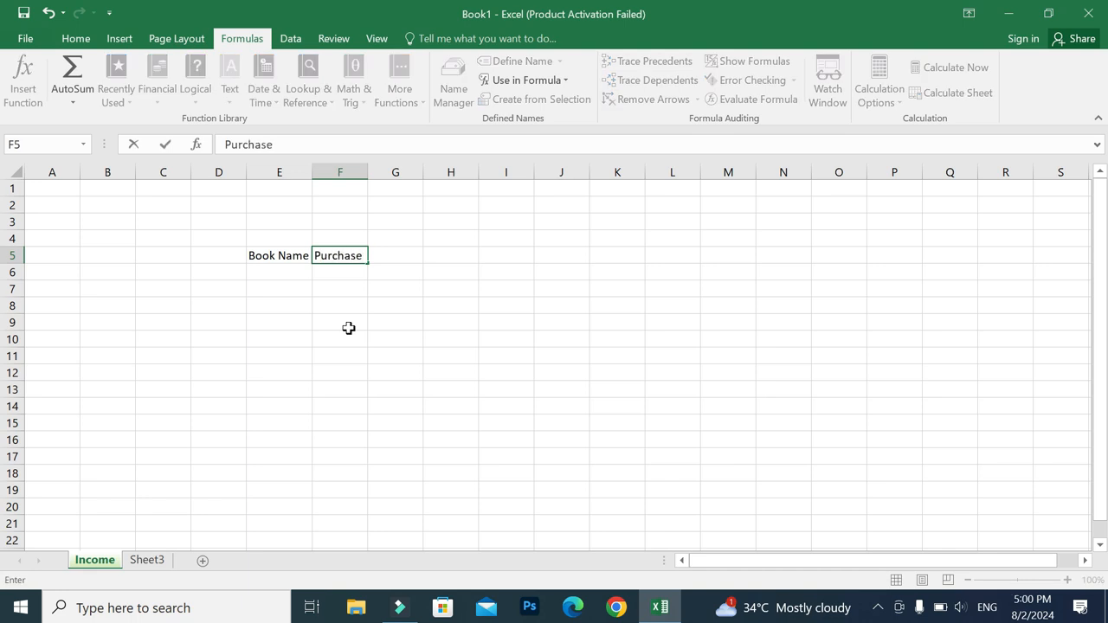
pyautogui.press('Tab')
pyautogui.write('Sale')
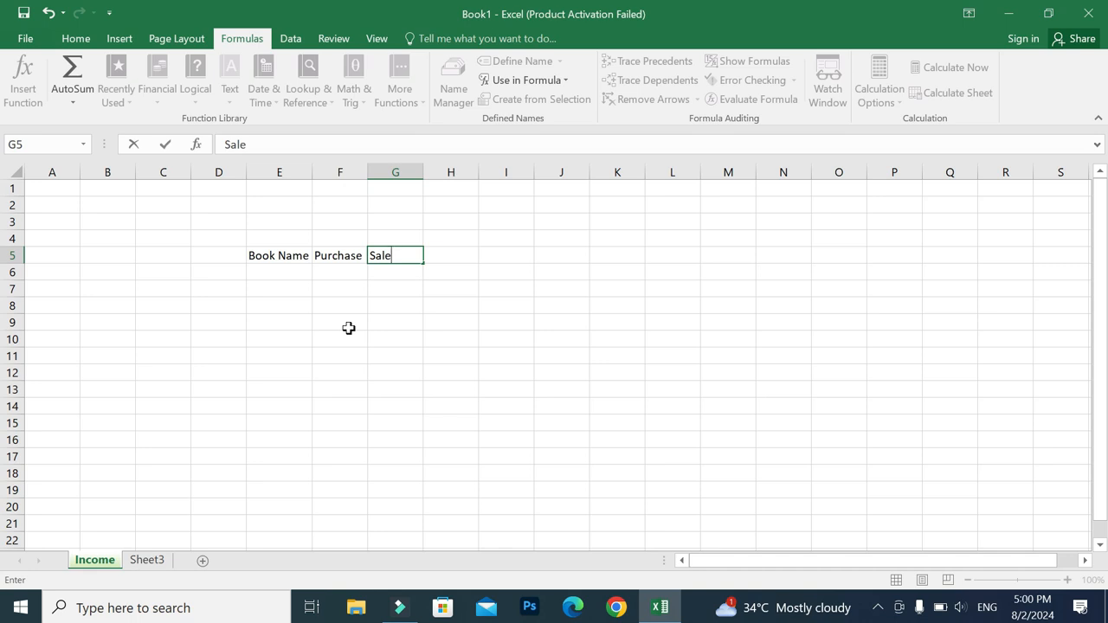
pyautogui.click(457, 457)
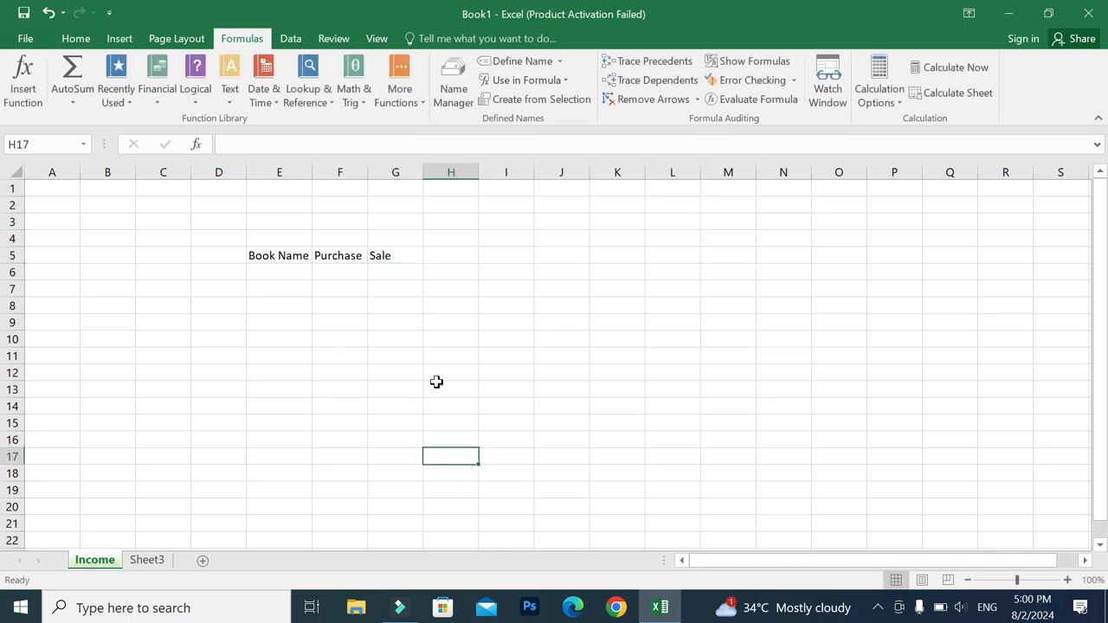
# Step: Widen columns F and E slightly beyond their header text so the Purchase and Book Name headers have extra room
pyautogui.doubleClick(368, 175)
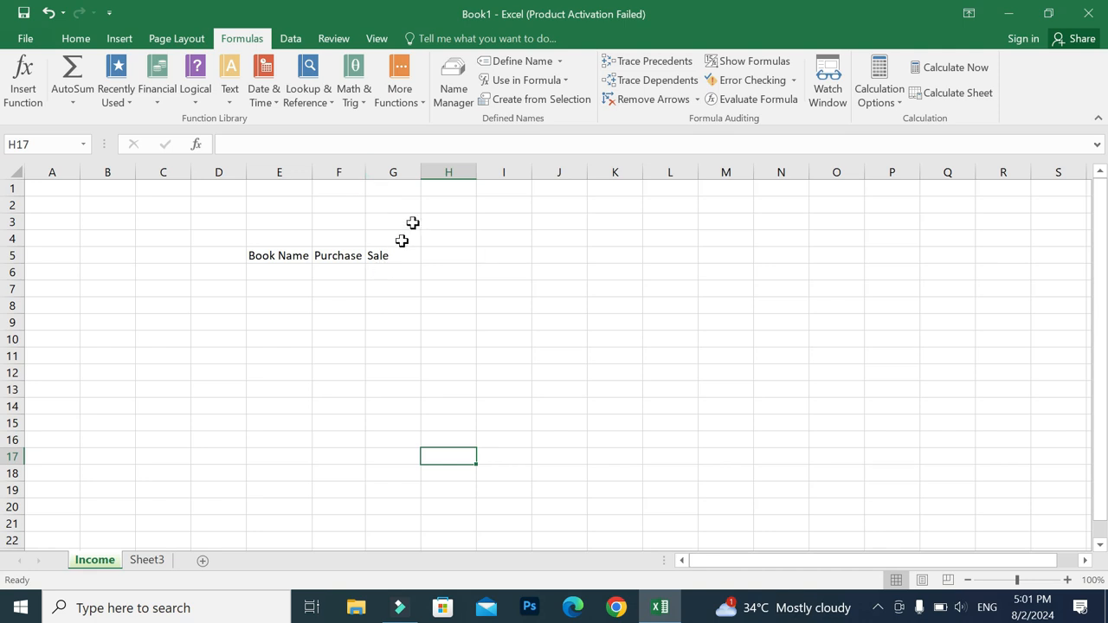
pyautogui.click(438, 259)
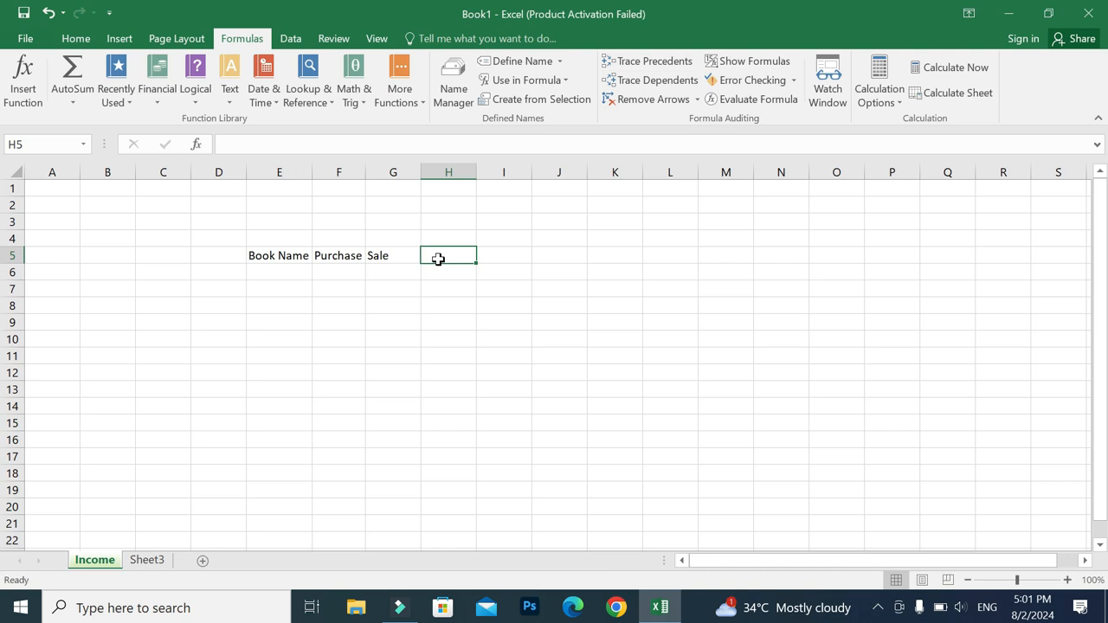
pyautogui.click(438, 389)
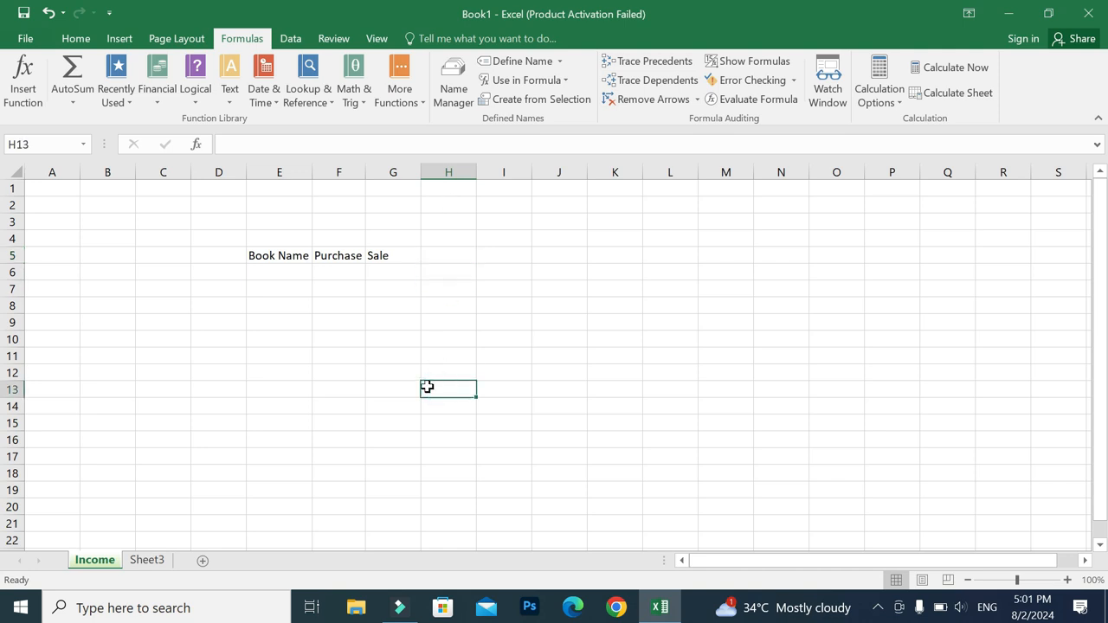
pyautogui.moveTo(365, 170); pyautogui.dragTo(380, 171)
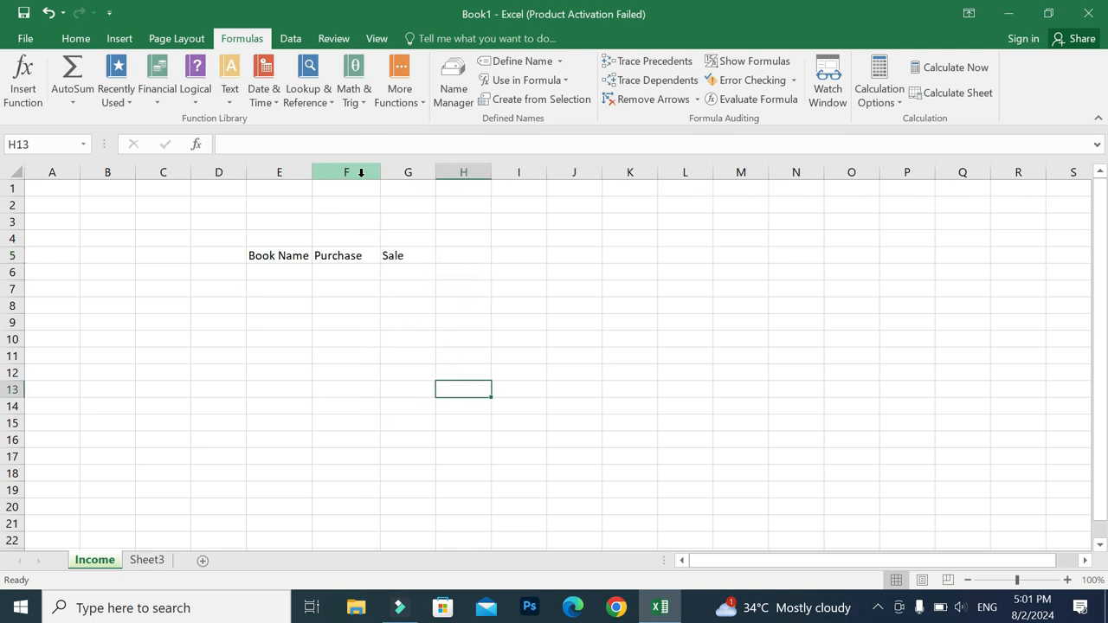
pyautogui.moveTo(312, 175); pyautogui.dragTo(331, 175)
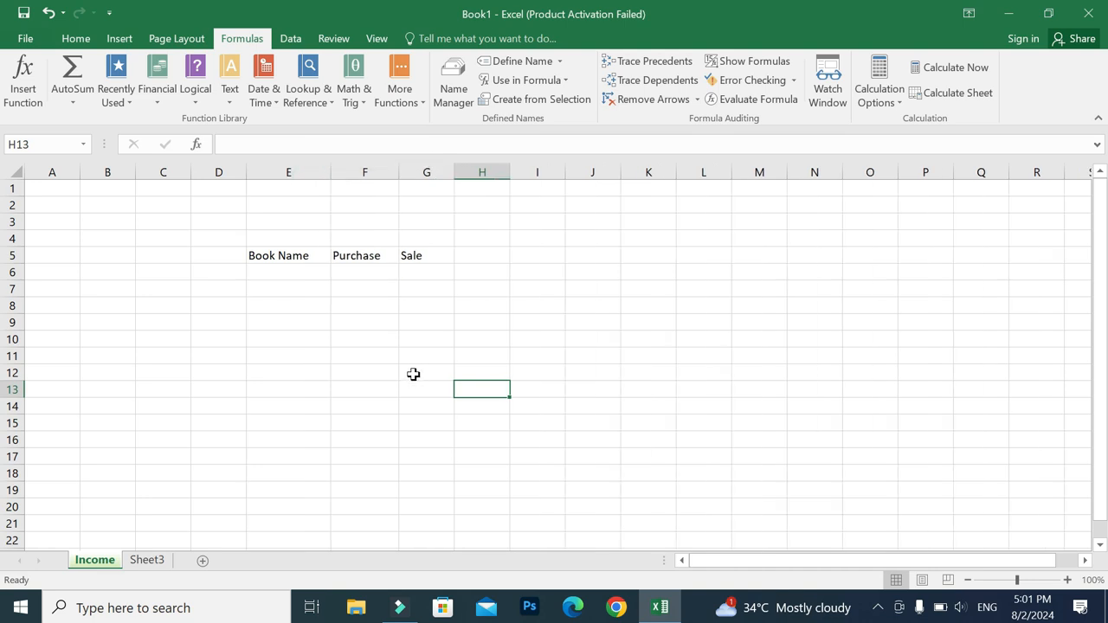
# Step: Enter the header Profit in cell H5, beside the Sale header
pyautogui.click(494, 256)
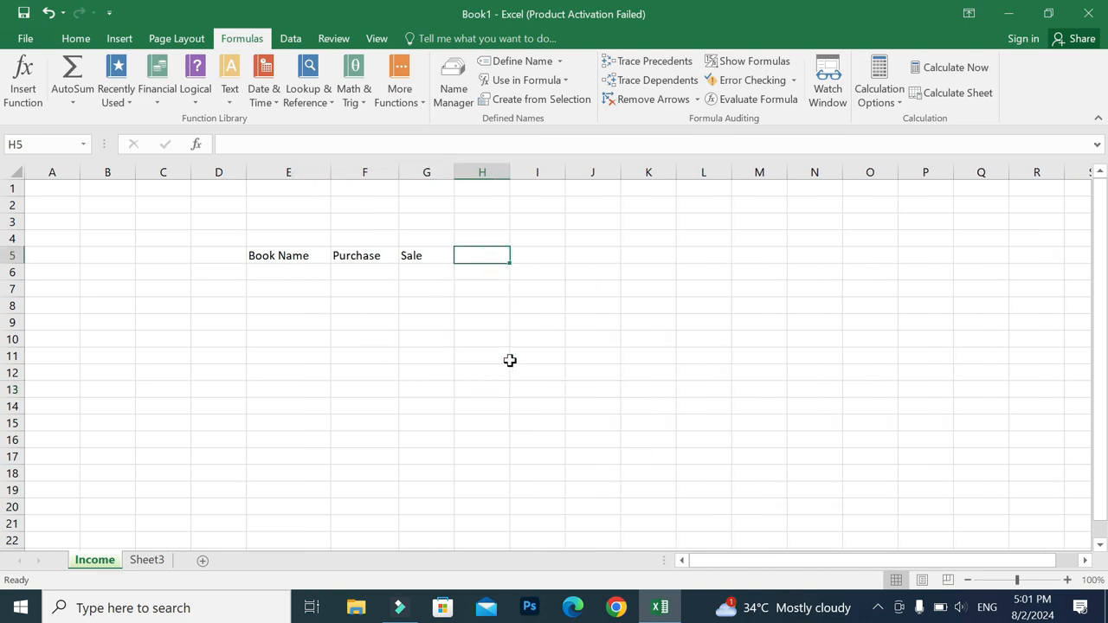
pyautogui.write('Profit')
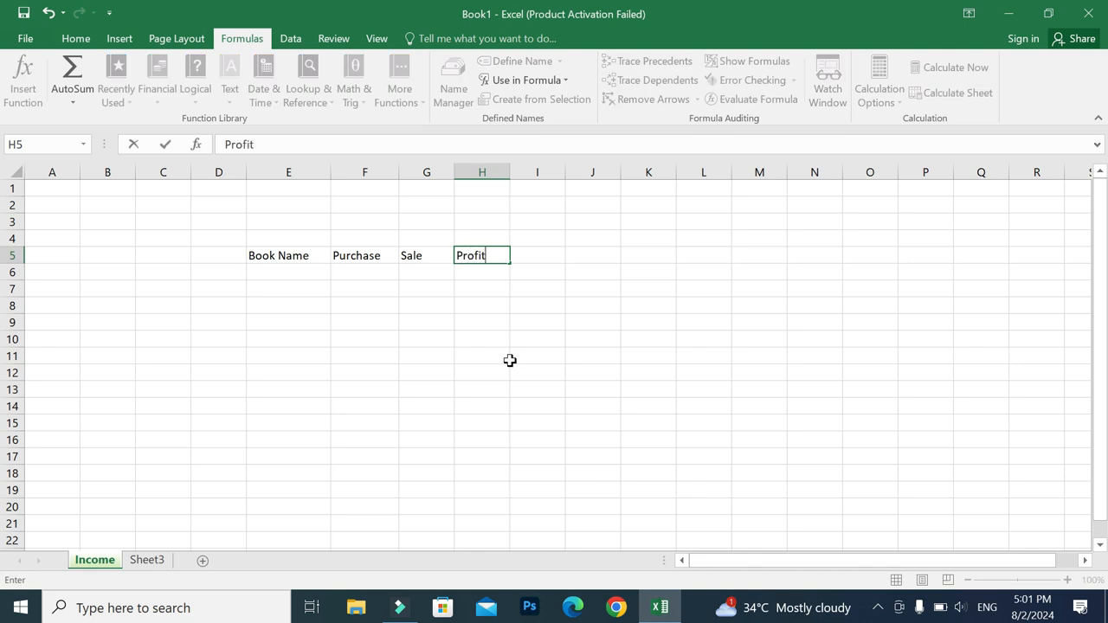
pyautogui.press('Return')
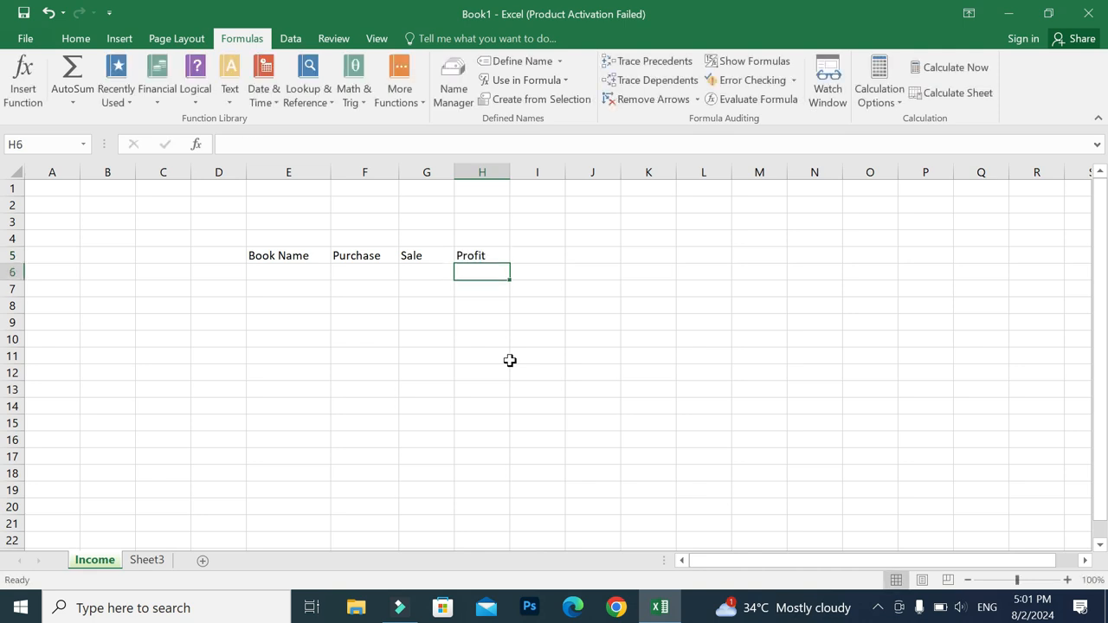
# Step: Apply all borders to the table range E5:H12
pyautogui.moveTo(317, 254); pyautogui.dragTo(480, 381)
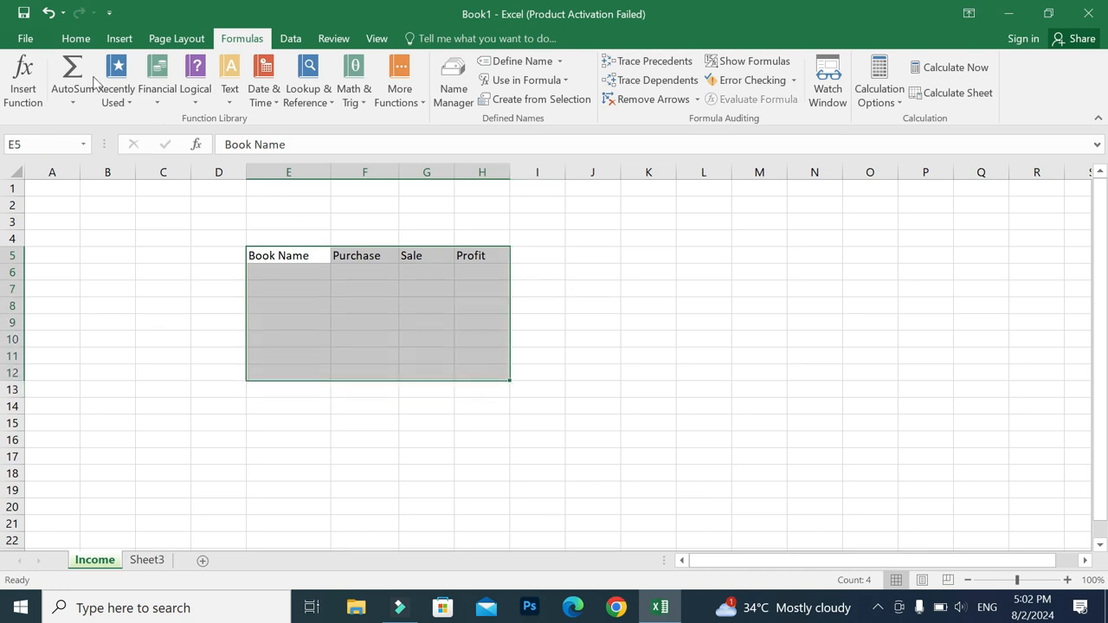
pyautogui.click(76, 39)
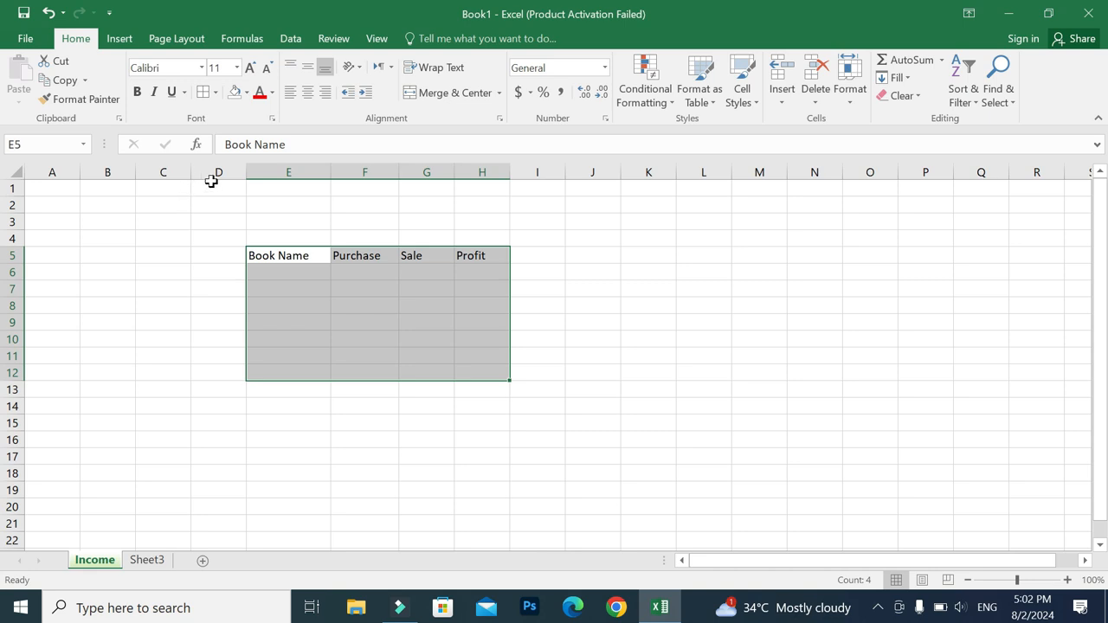
pyautogui.click(203, 91)
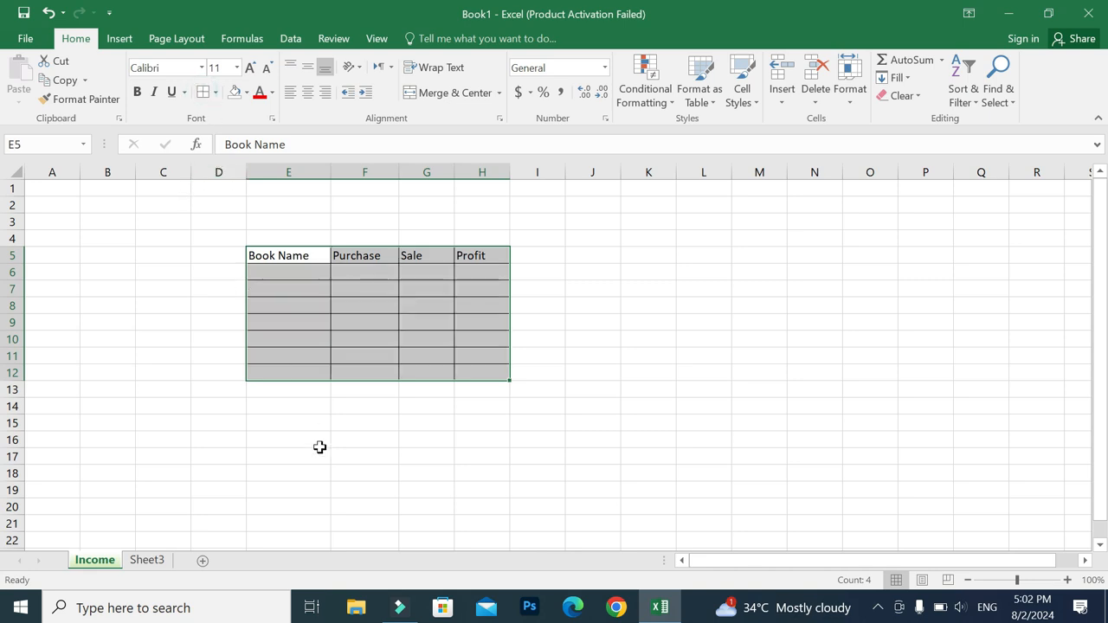
pyautogui.click(343, 489)
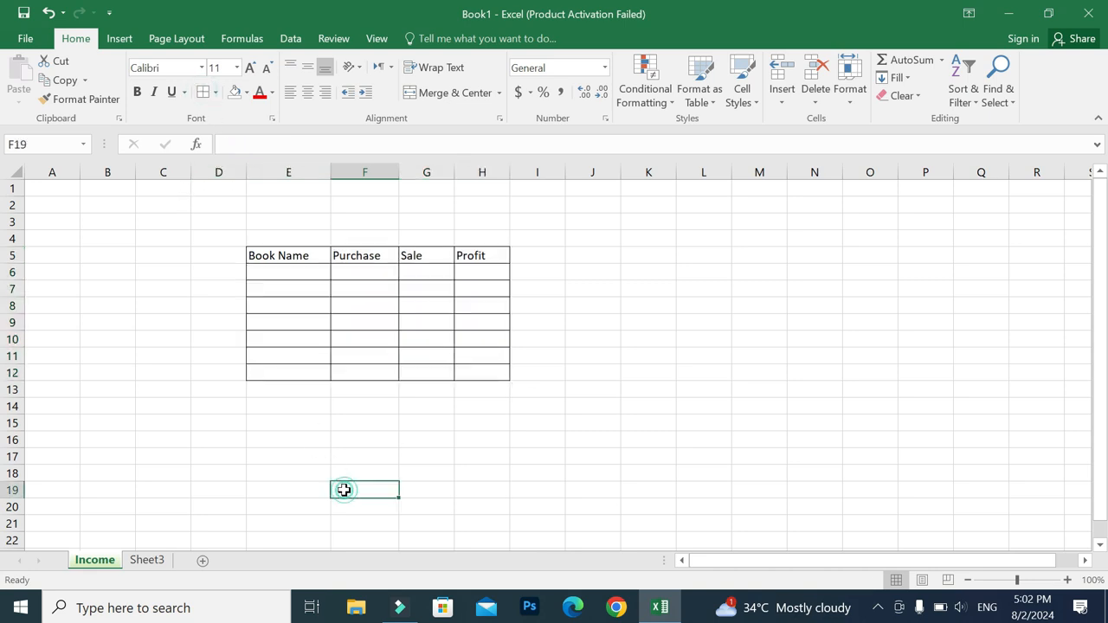
# Step: Fill the first book row with C++ in E6, a purchase price of 500 in F6 and a sale price of 620 in G6
pyautogui.click(297, 270)
pyautogui.write('C++')
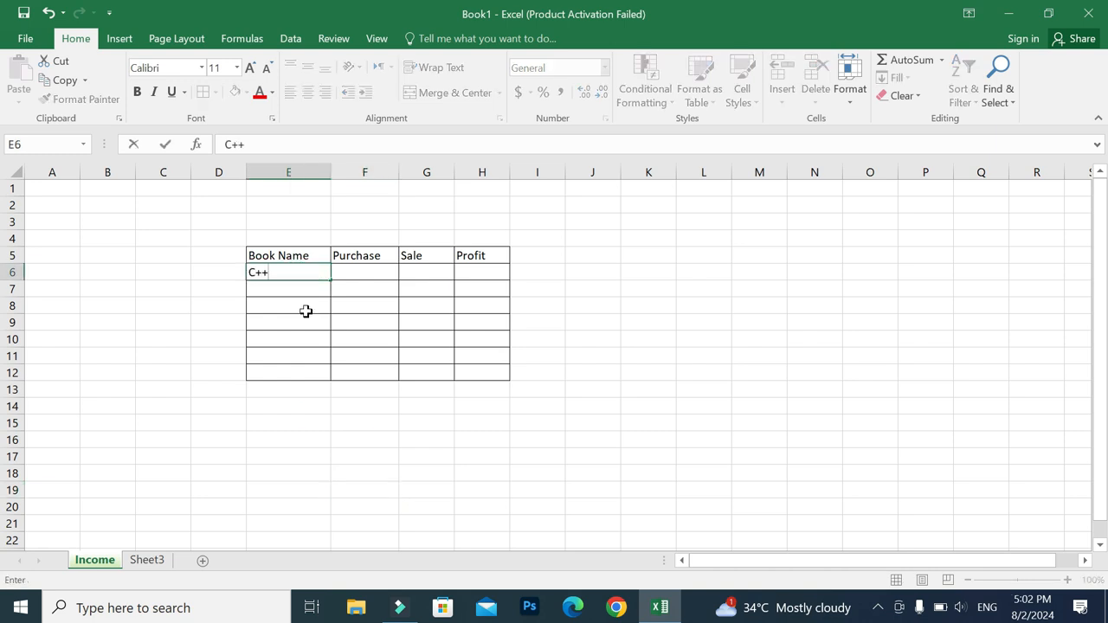
pyautogui.press('Tab')
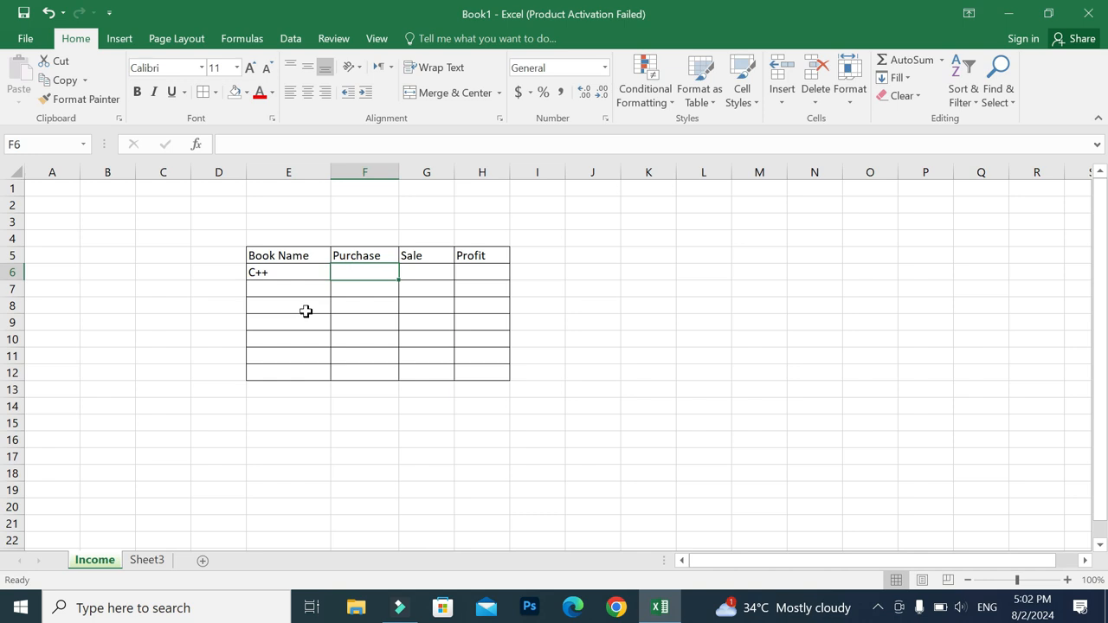
pyautogui.write('500')
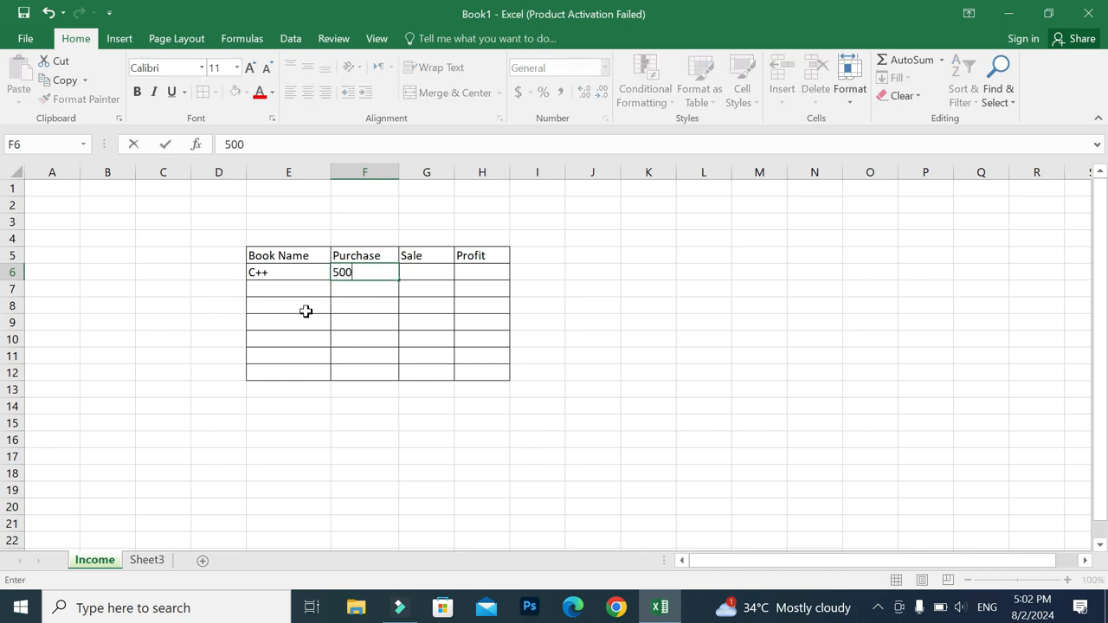
pyautogui.press('Tab')
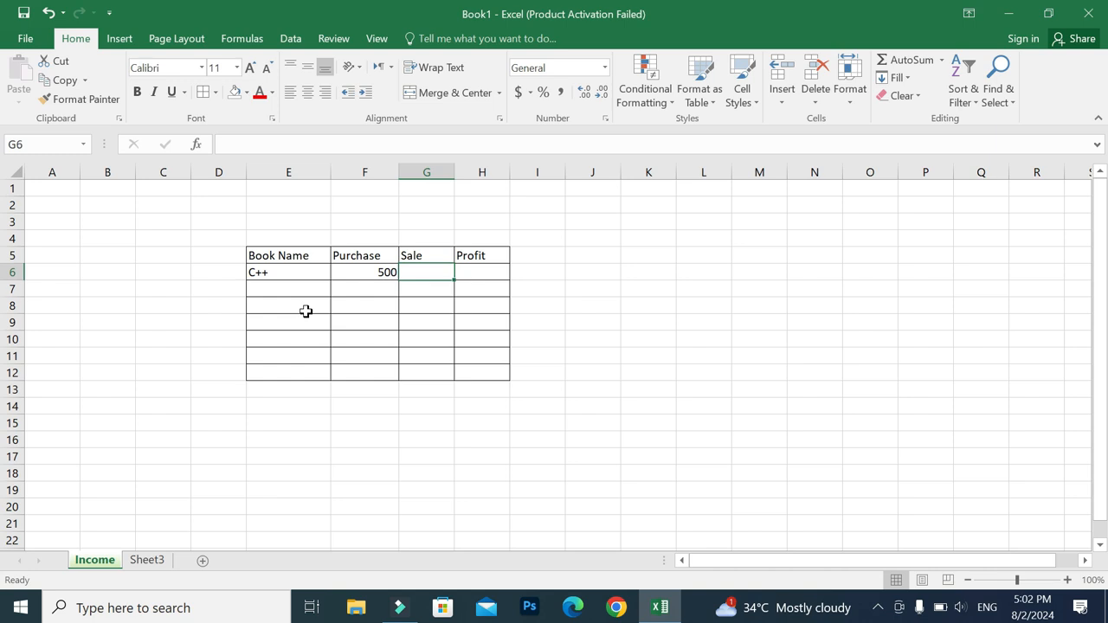
pyautogui.write('620')
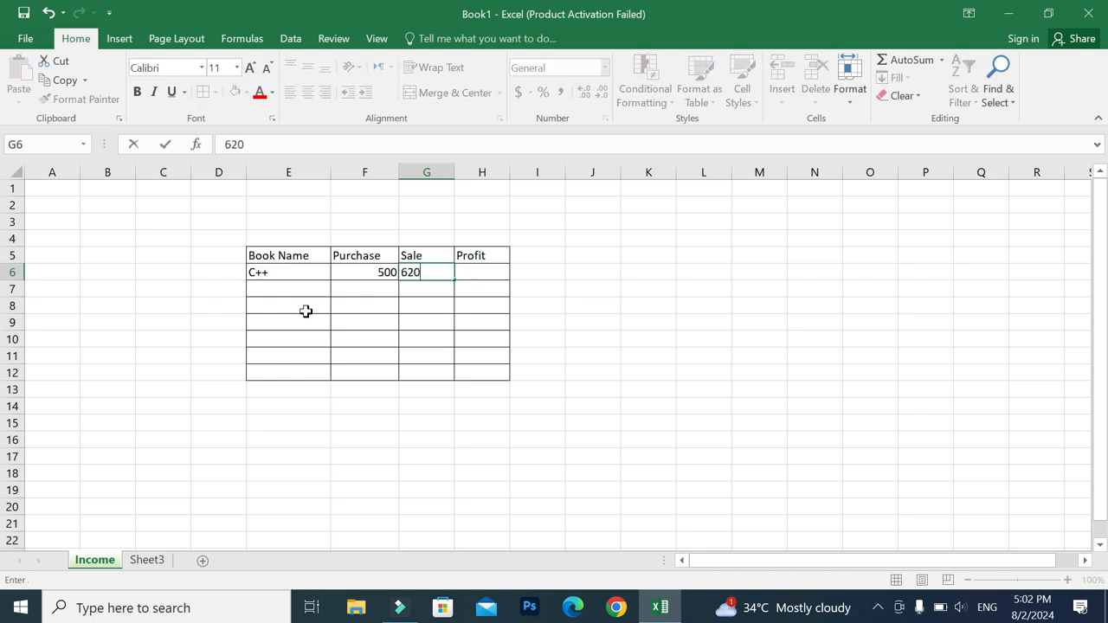
pyautogui.press('Tab')
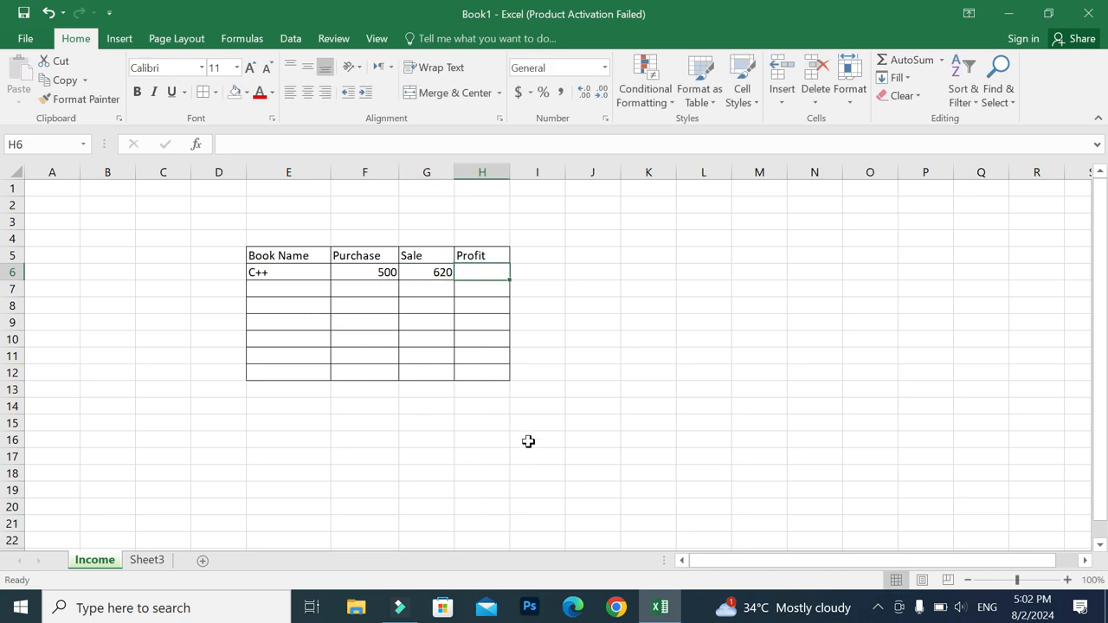
# Step: Calculate the profit in H6 with the formula =G6-F6 and fill it down through H12
pyautogui.write('=')
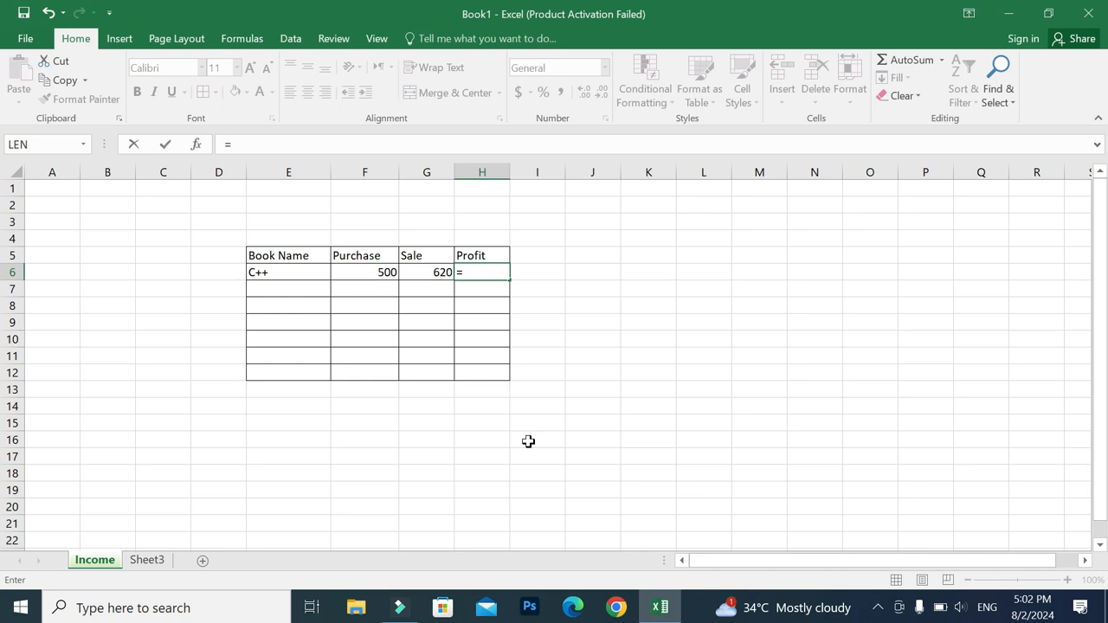
pyautogui.click(379, 274)
pyautogui.click(368, 273)
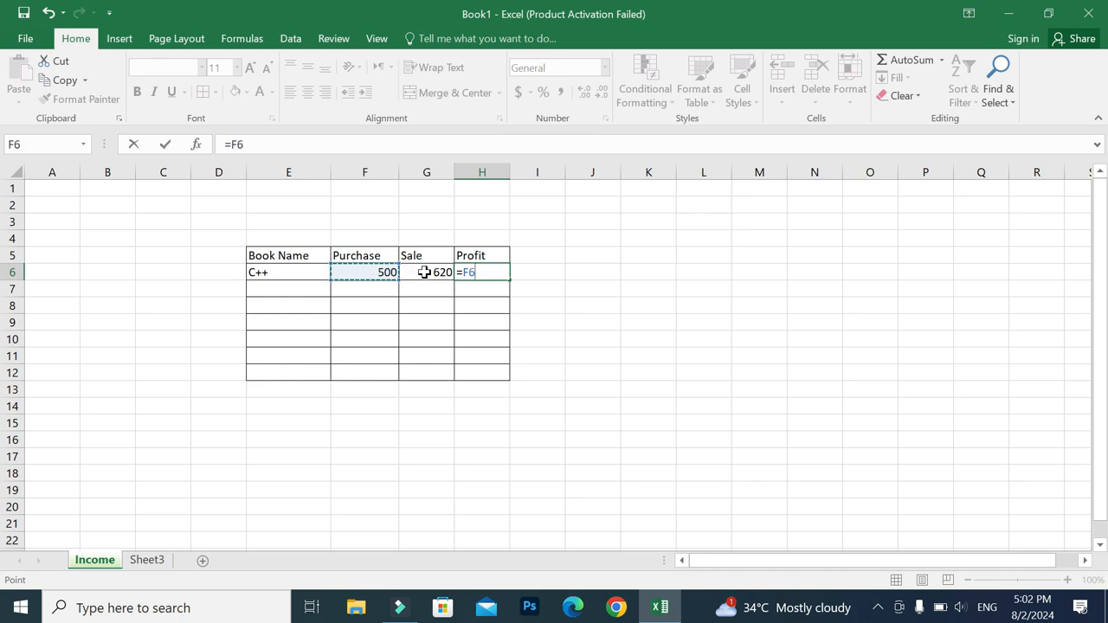
pyautogui.click(424, 273)
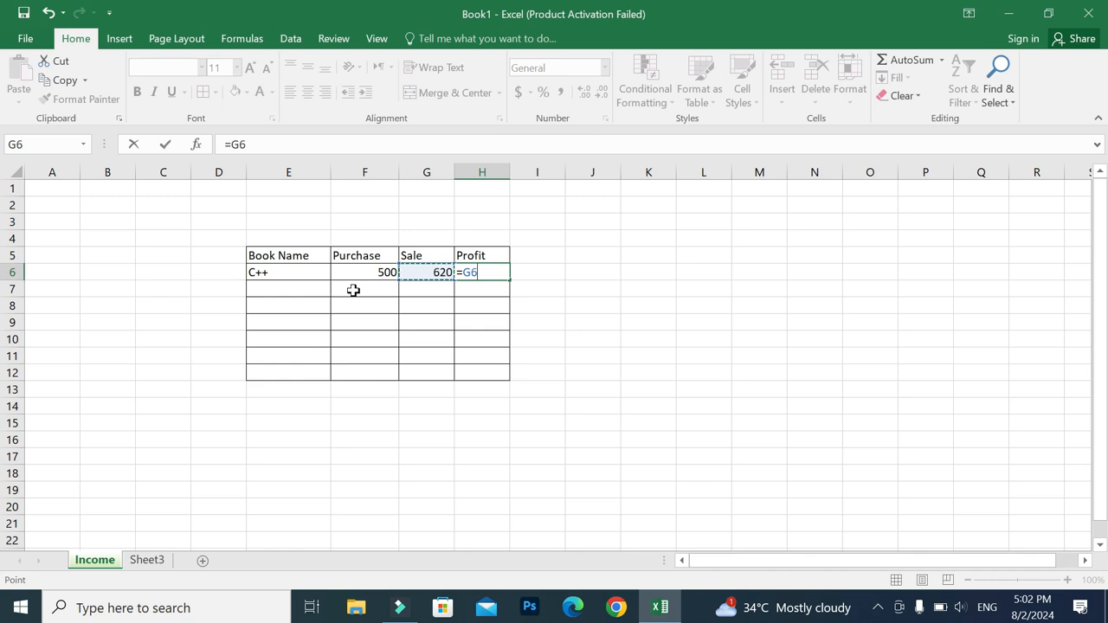
pyautogui.write('-')
pyautogui.click(382, 277)
pyautogui.press('Return')
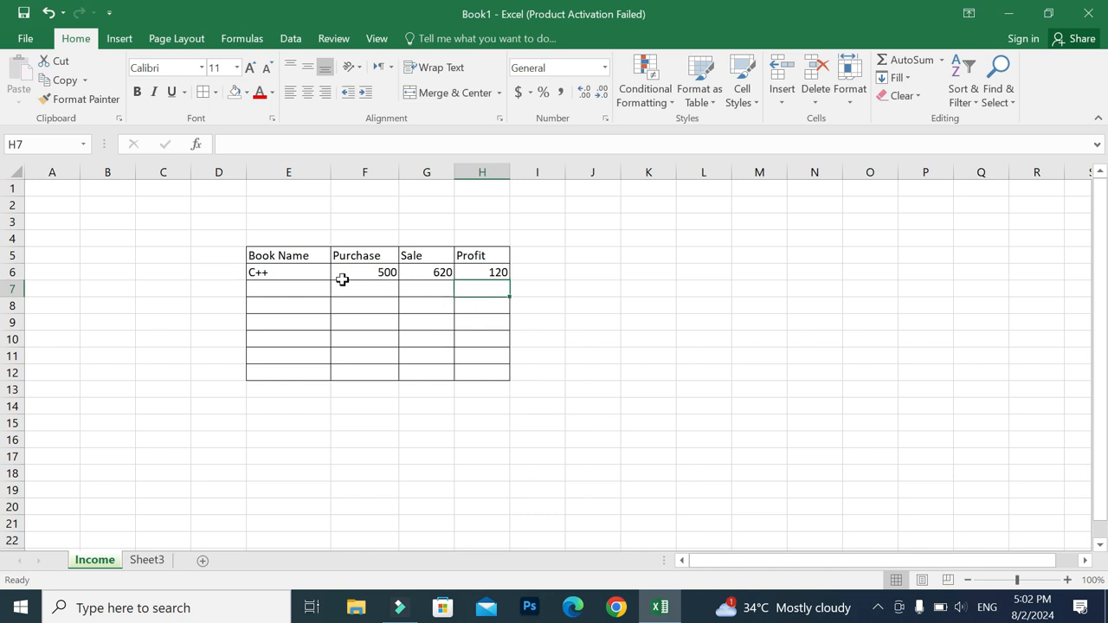
pyautogui.click(489, 272)
pyautogui.moveTo(510, 279); pyautogui.dragTo(510, 379)
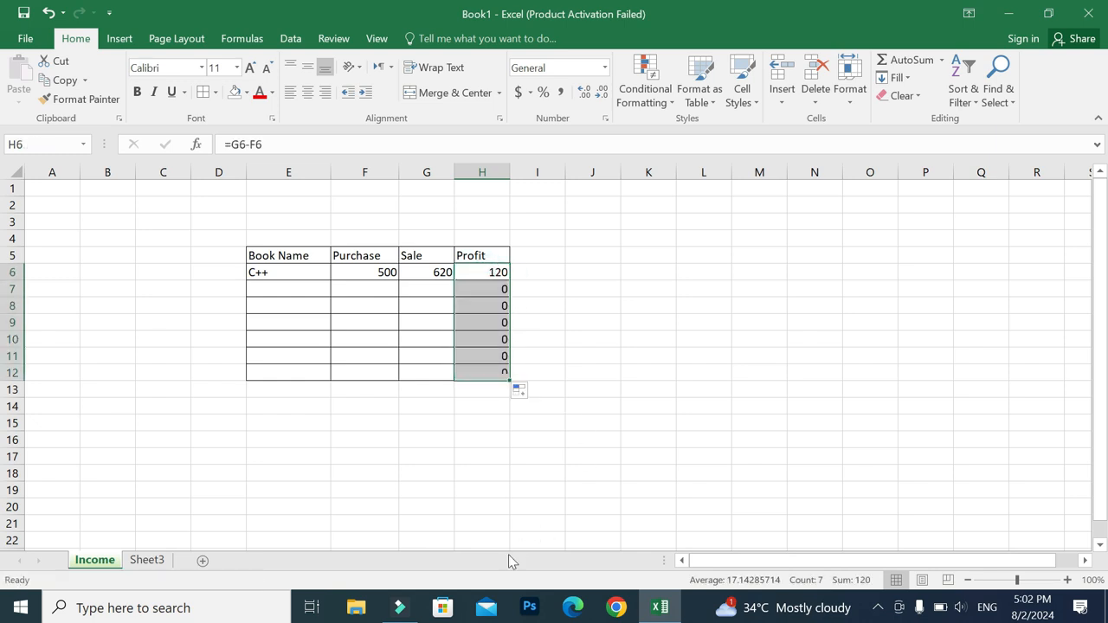
# Step: Center the Profit cells H6:H12 and the Purchase and Sale cells F6:G12 horizontally
pyautogui.click(309, 96)
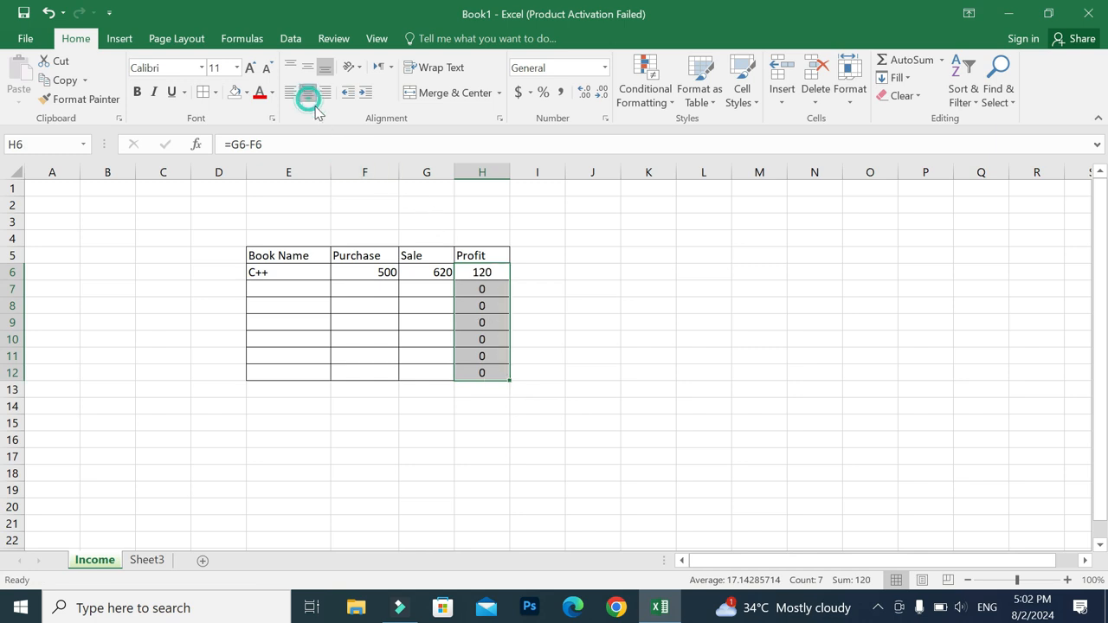
pyautogui.moveTo(376, 270); pyautogui.dragTo(428, 373)
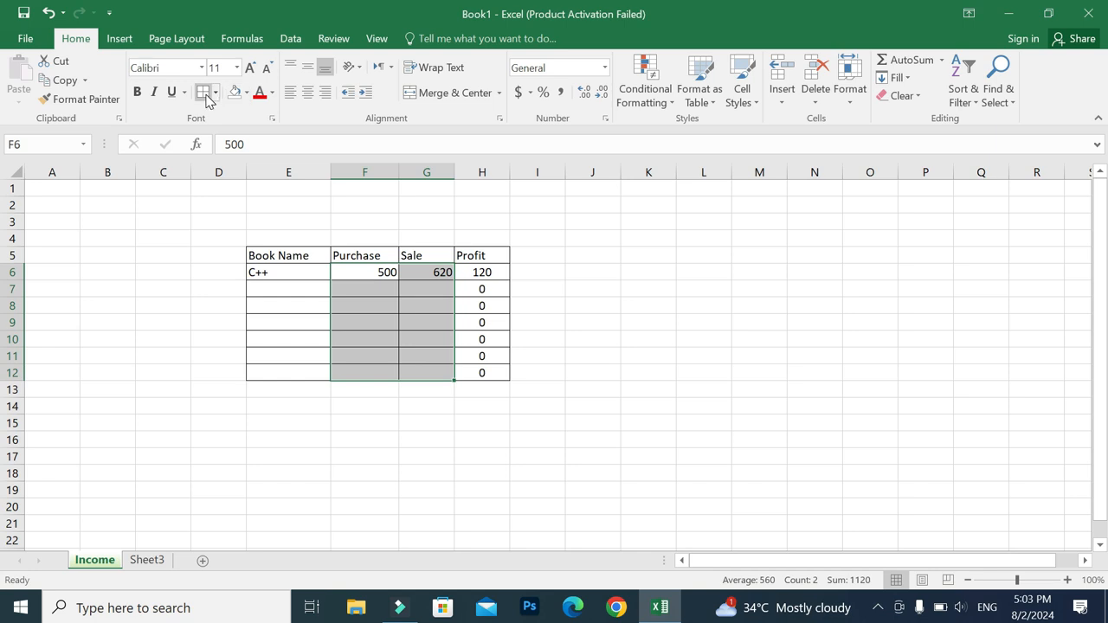
pyautogui.click(308, 92)
pyautogui.click(704, 523)
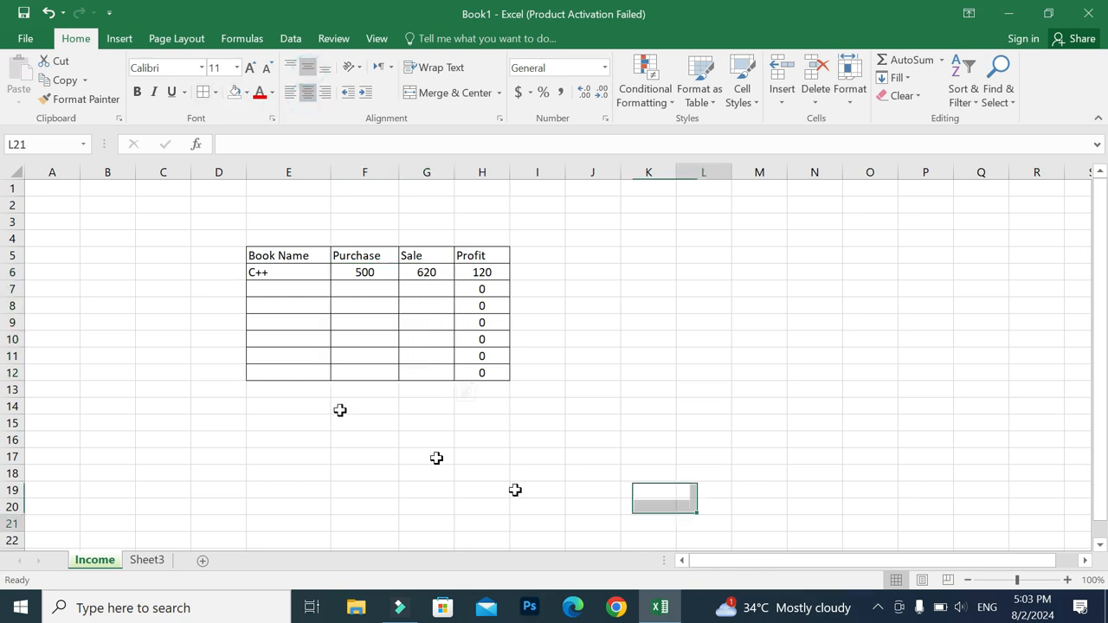
# Step: Fill the second book row with Java in E7, a purchase price of 900 in F7 and a sale price of 1200 in G7
pyautogui.click(302, 290)
pyautogui.write('Java')
pyautogui.press('Tab')
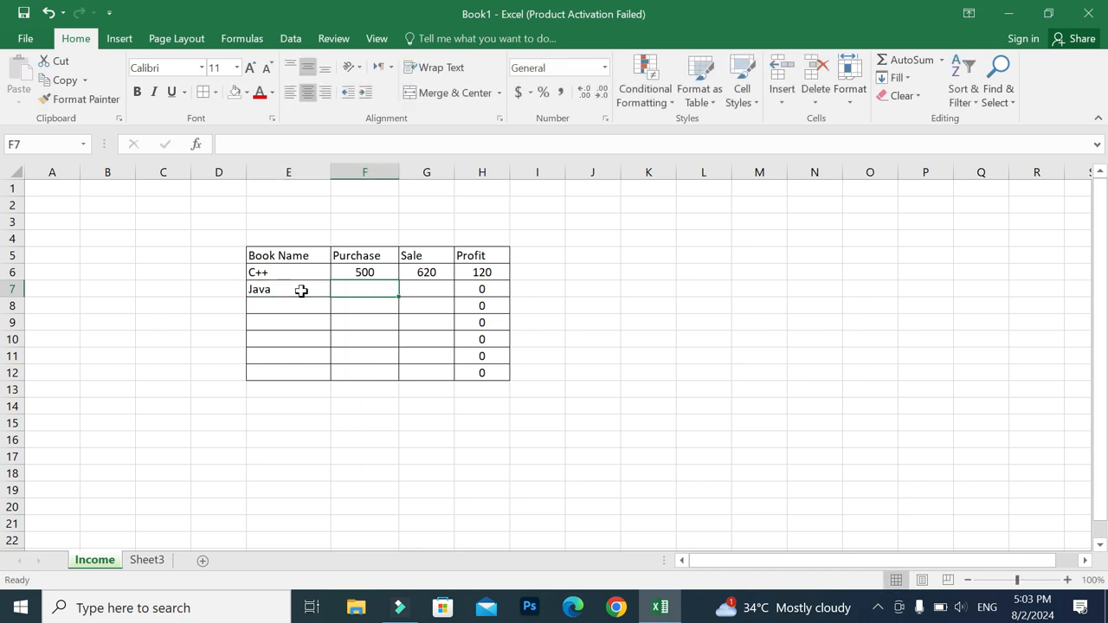
pyautogui.write('900')
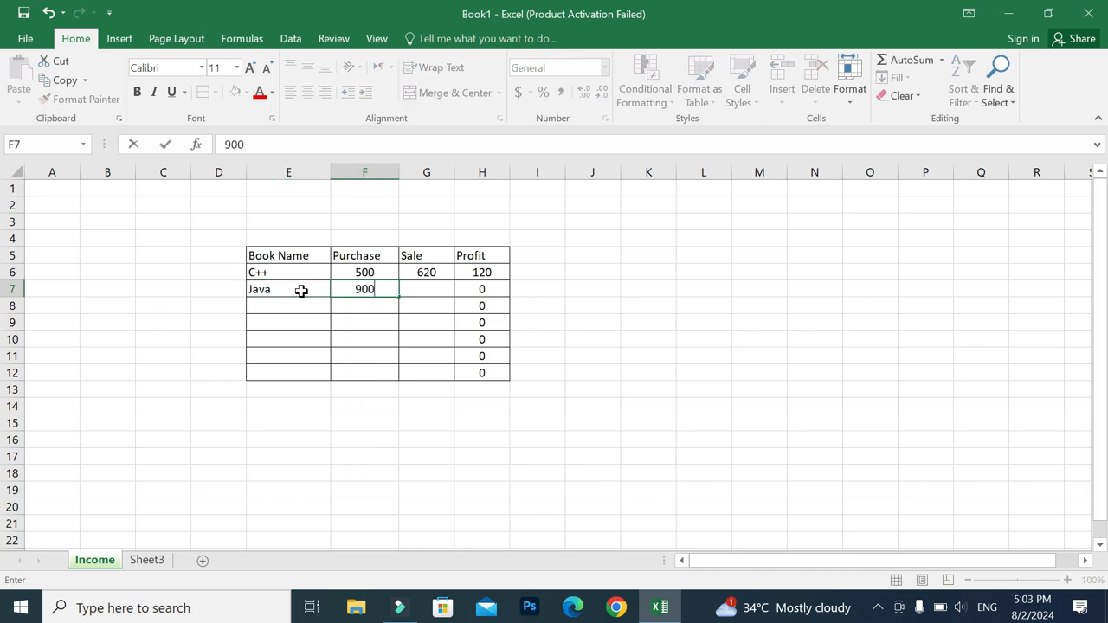
pyautogui.press('Tab')
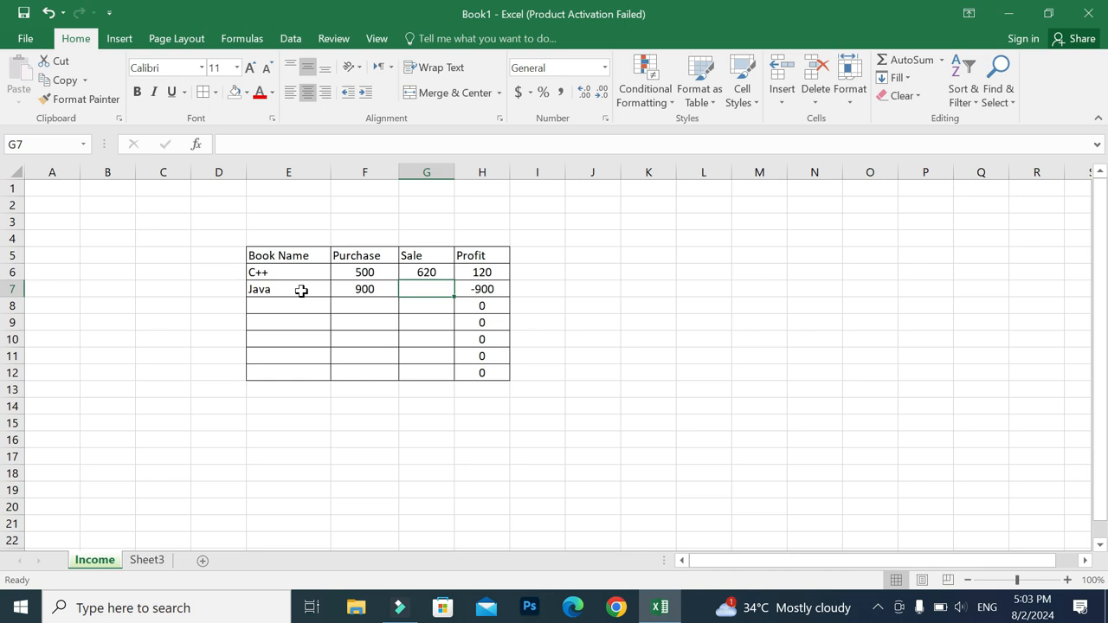
pyautogui.write('1200')
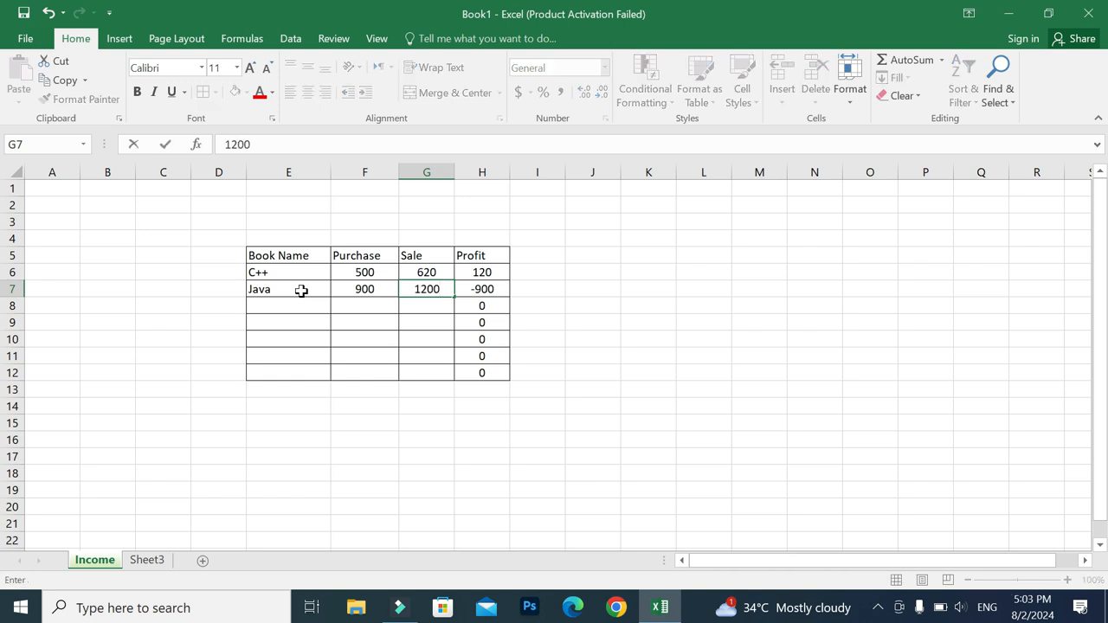
pyautogui.press('Return')
# Step: Fill the third book row with Database in E8, a purchase price of 1500 in F8 and a sale price of 2000 in G8
pyautogui.press('Left')
pyautogui.press('Left')
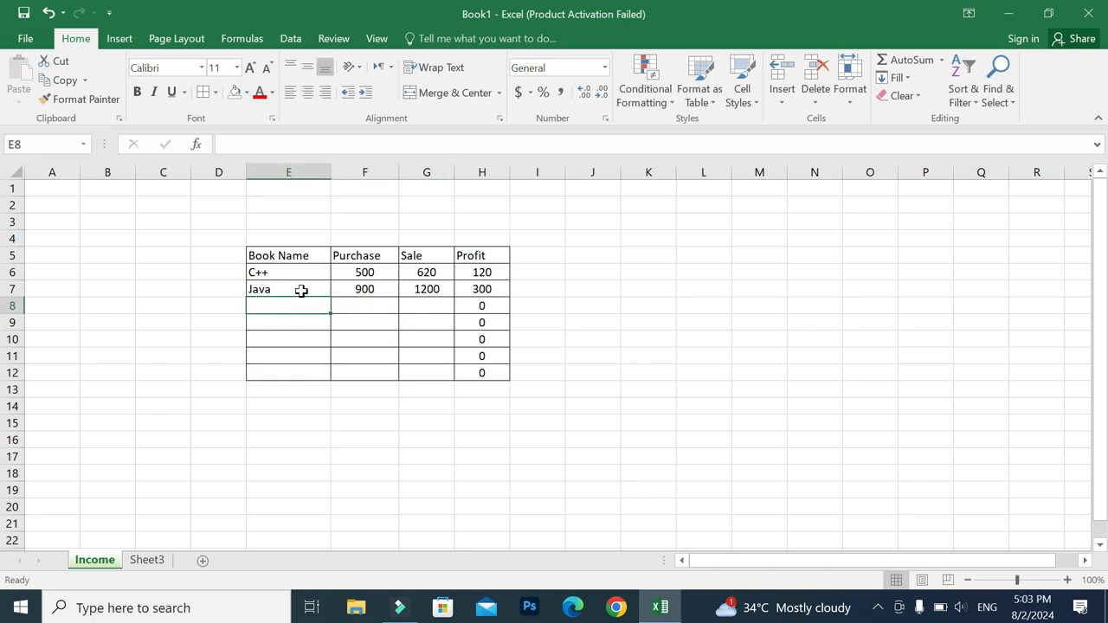
pyautogui.write('D')
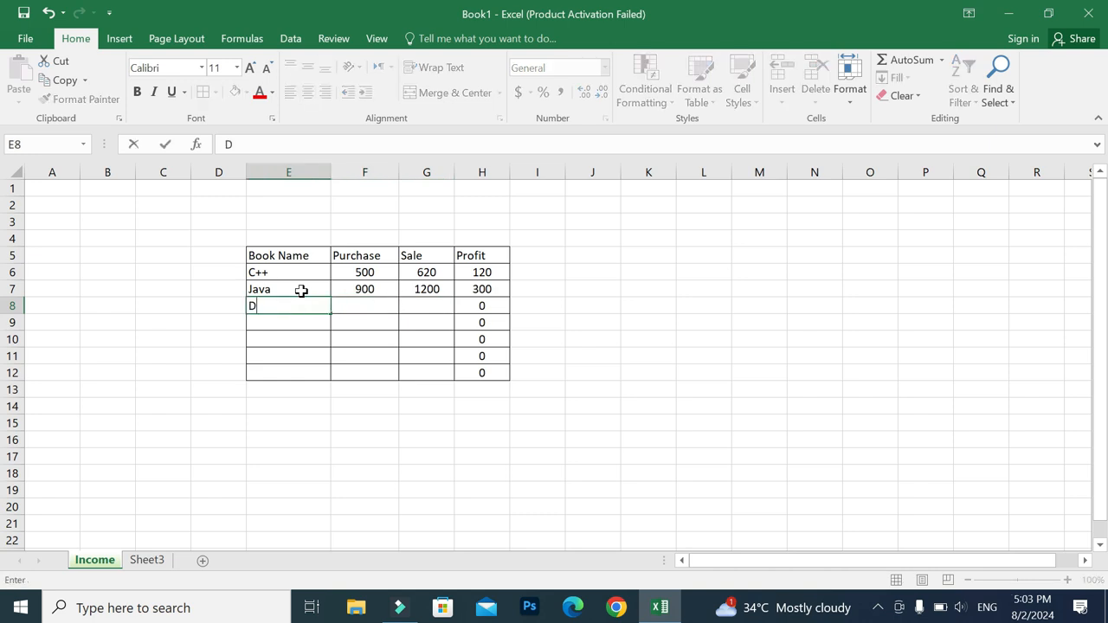
pyautogui.write('atabas')
pyautogui.press('BackSpace')
pyautogui.write('ase')
pyautogui.press('Tab')
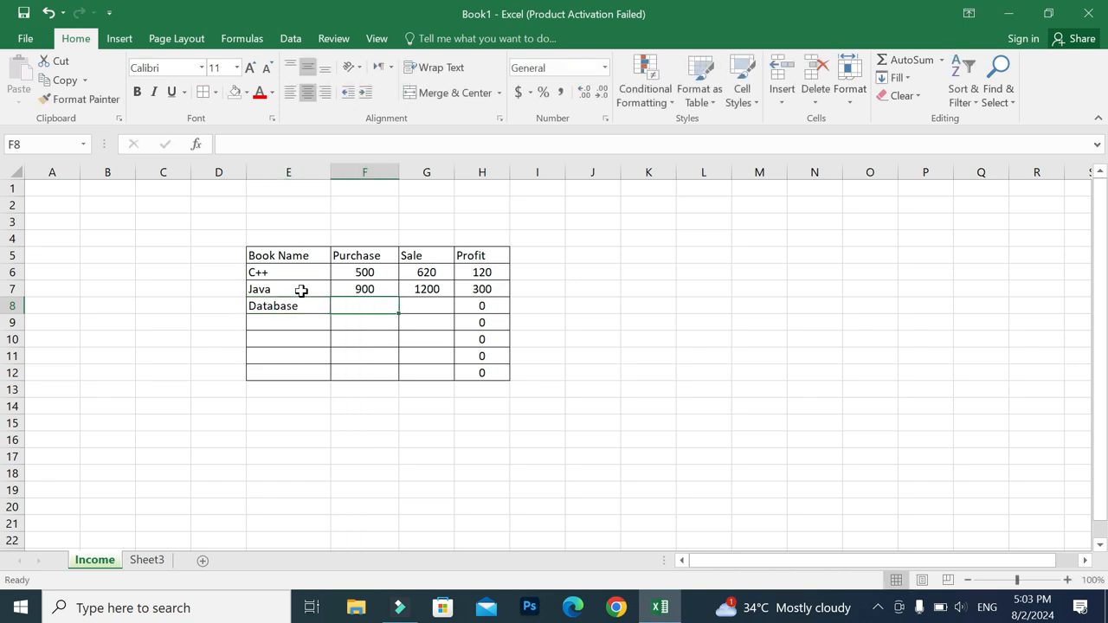
pyautogui.write('1500')
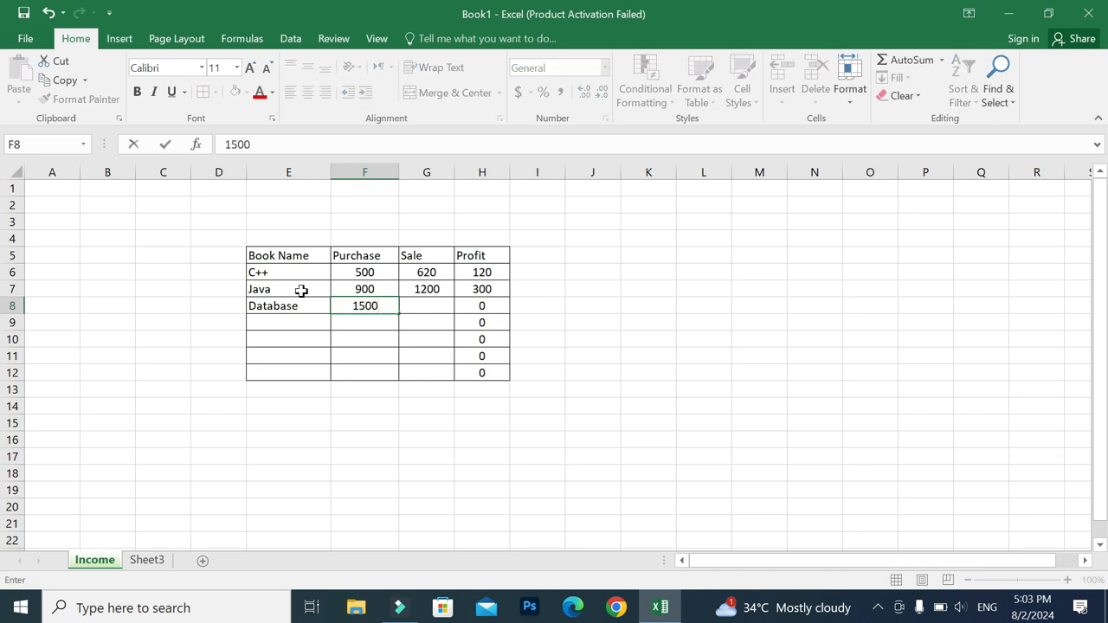
pyautogui.press('Tab')
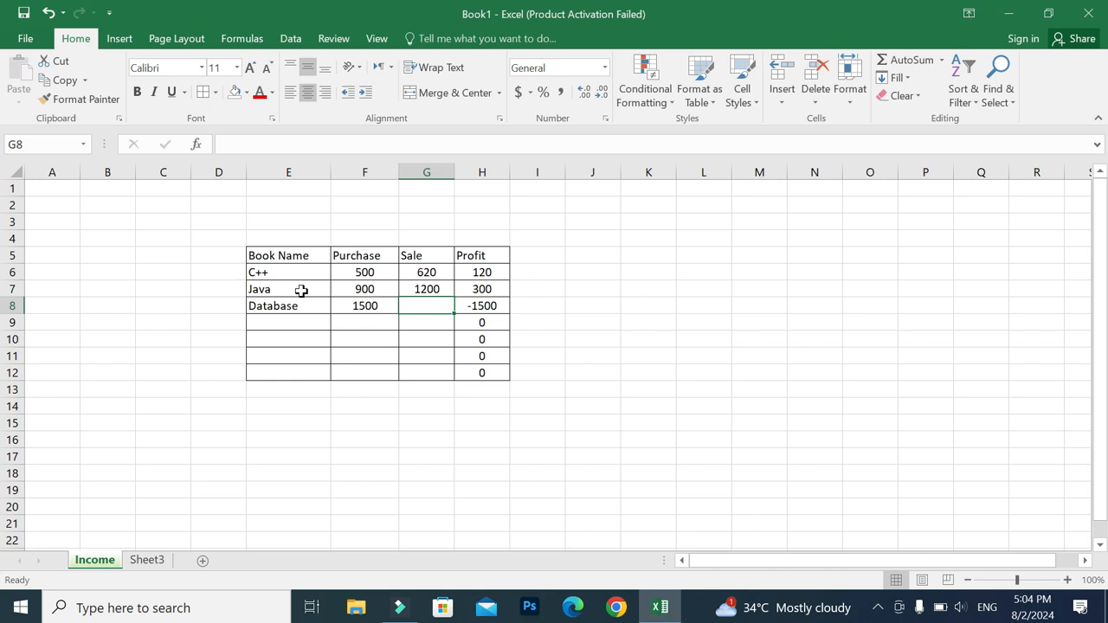
pyautogui.write('1')
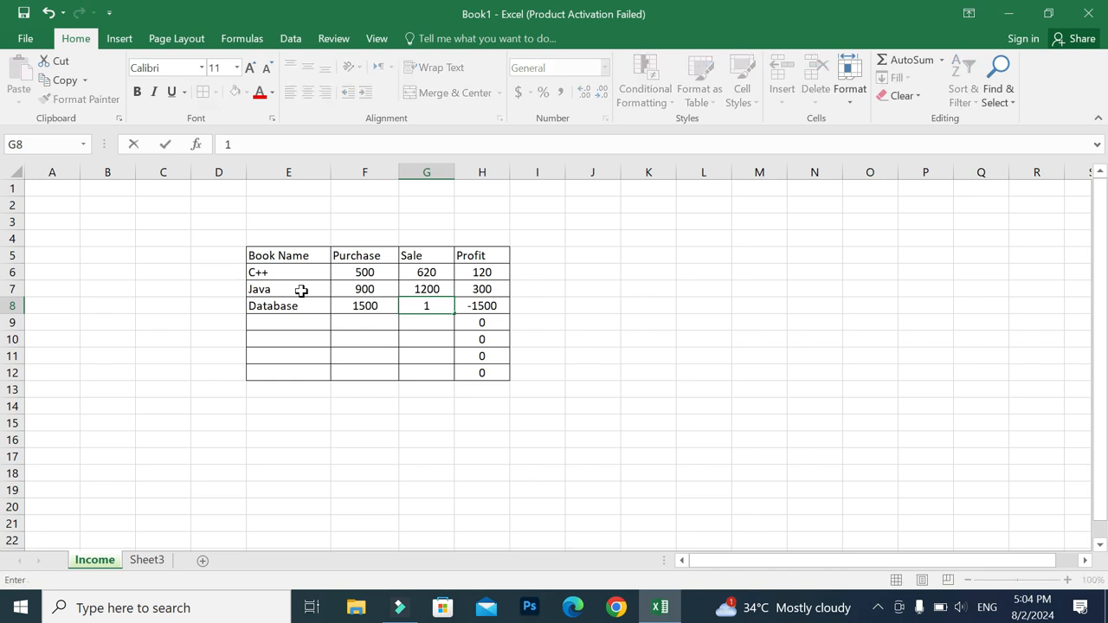
pyautogui.press('BackSpace')
pyautogui.write('2000')
pyautogui.press('Return')
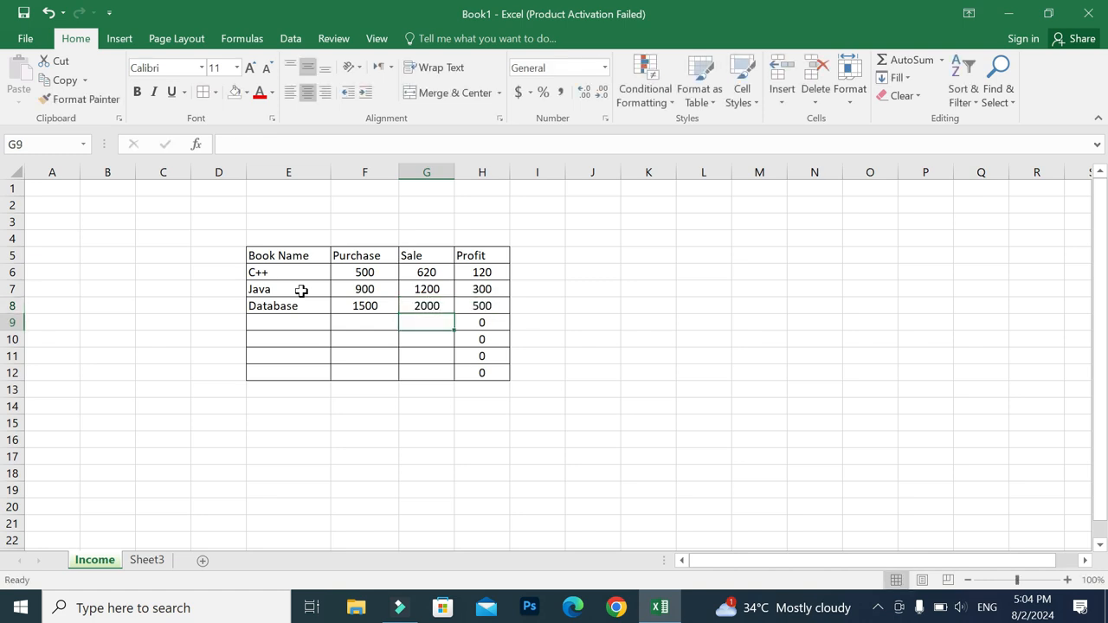
pyautogui.press('Left')
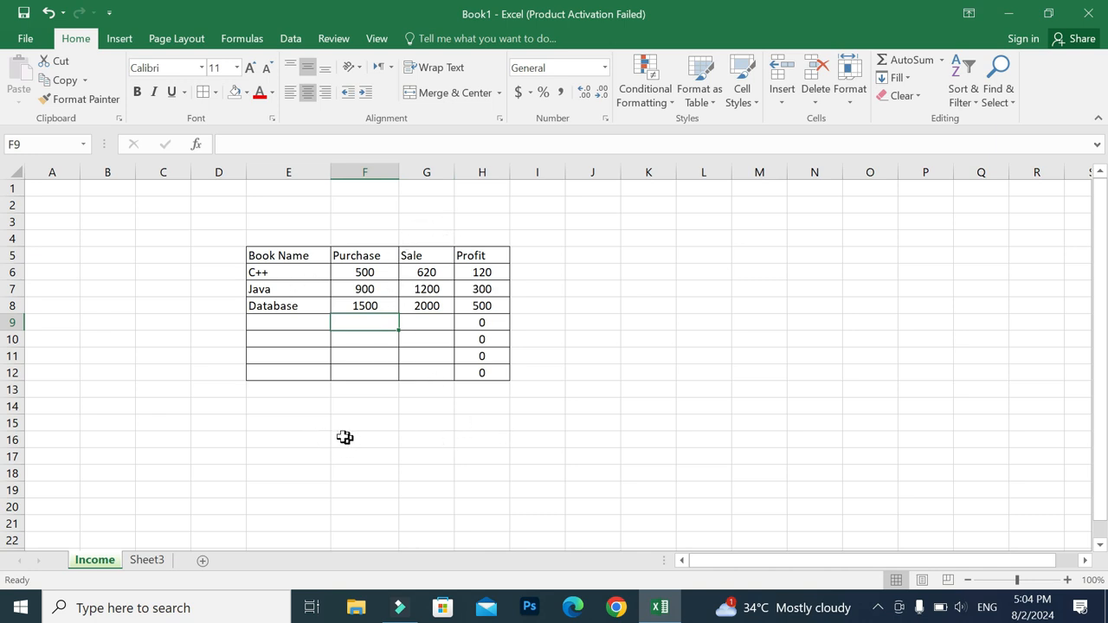
# Step: Merge cells E15:G15 below the table and align the merged cell right horizontally and middle vertically
pyautogui.click(313, 422)
pyautogui.moveTo(313, 423); pyautogui.dragTo(448, 430)
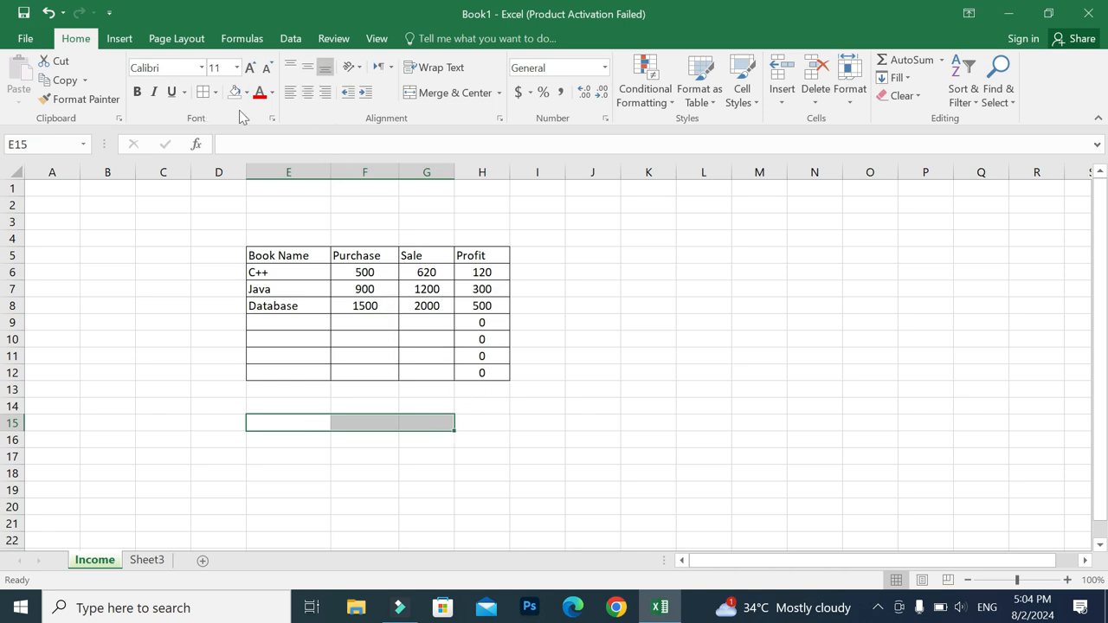
pyautogui.click(409, 94)
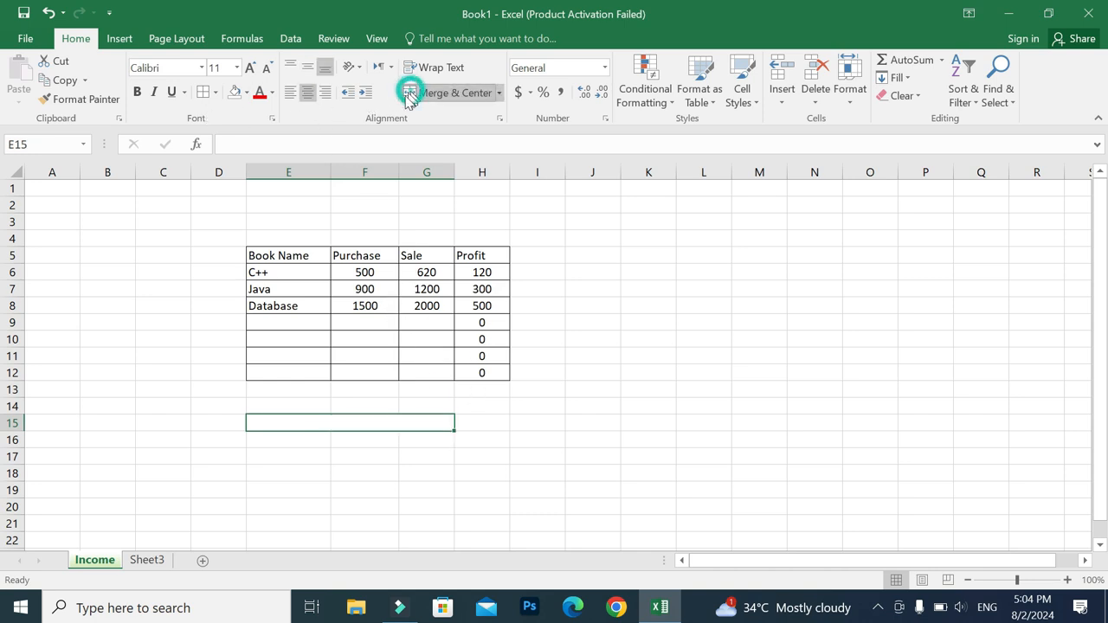
pyautogui.click(323, 92)
pyautogui.click(313, 69)
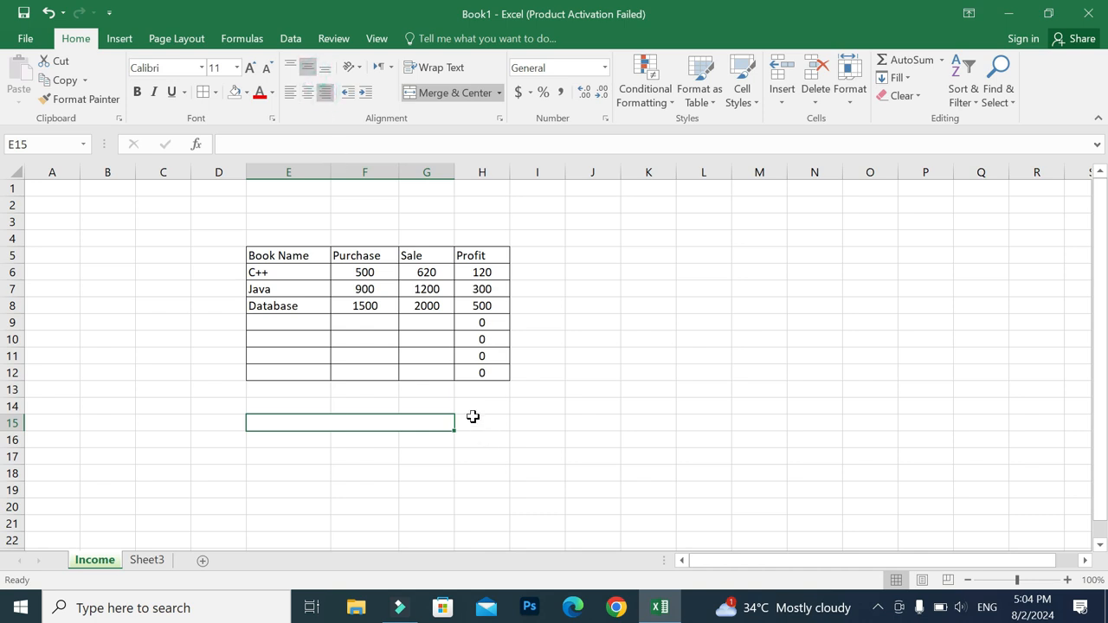
# Step: Add borders around the merged cell E15:G15 and the adjacent cell H15
pyautogui.click(201, 92)
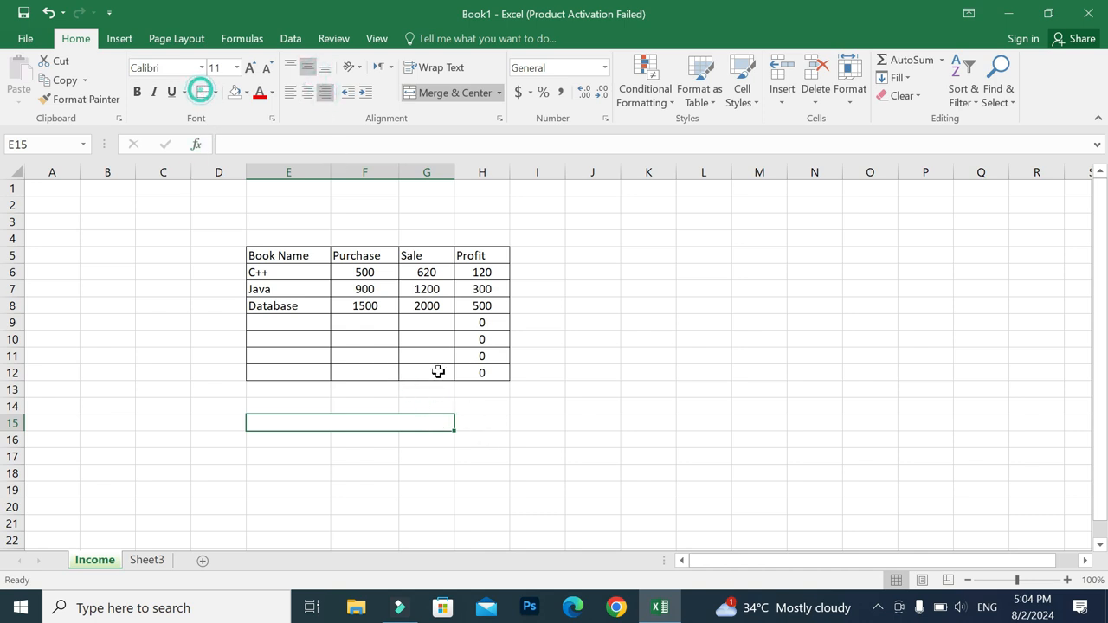
pyautogui.click(467, 423)
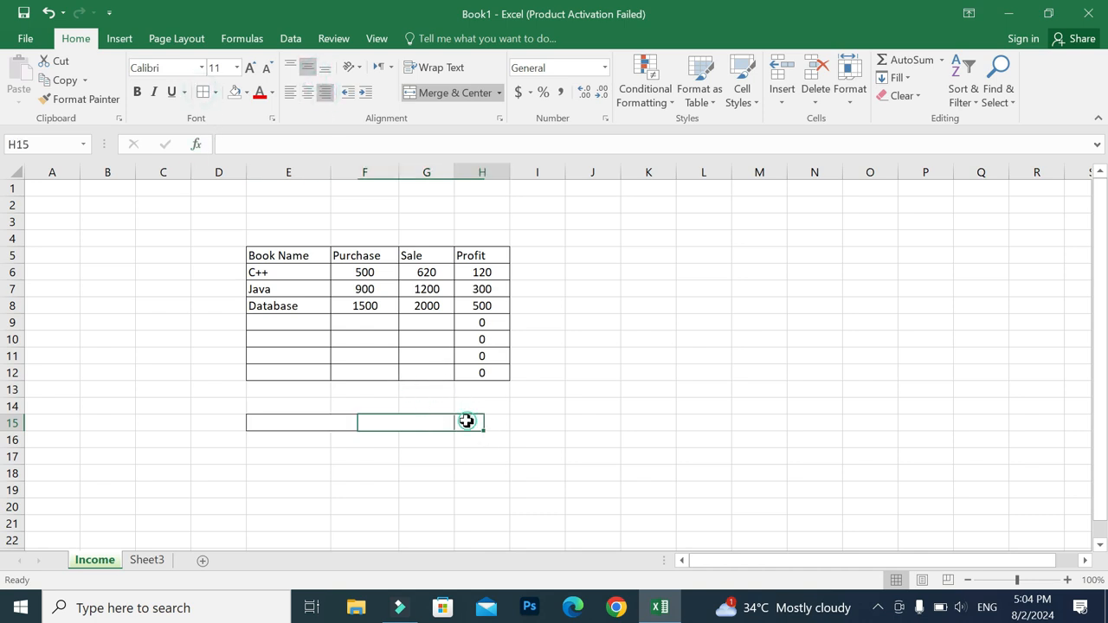
pyautogui.click(645, 457)
# Step: Label the merged cell in row 15 "Total Profit:" and sum the profits in H15 with the formula =SUM(H6:H12)
pyautogui.click(378, 422)
pyautogui.write('Total Pr')
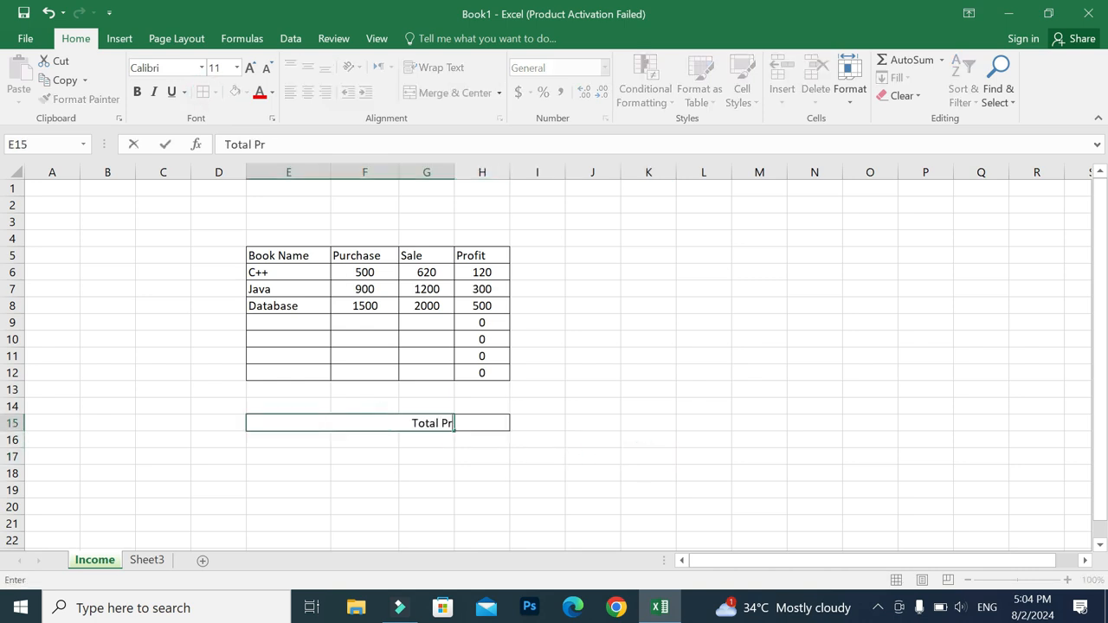
pyautogui.write('ofit:')
pyautogui.press('Tab')
pyautogui.write('=')
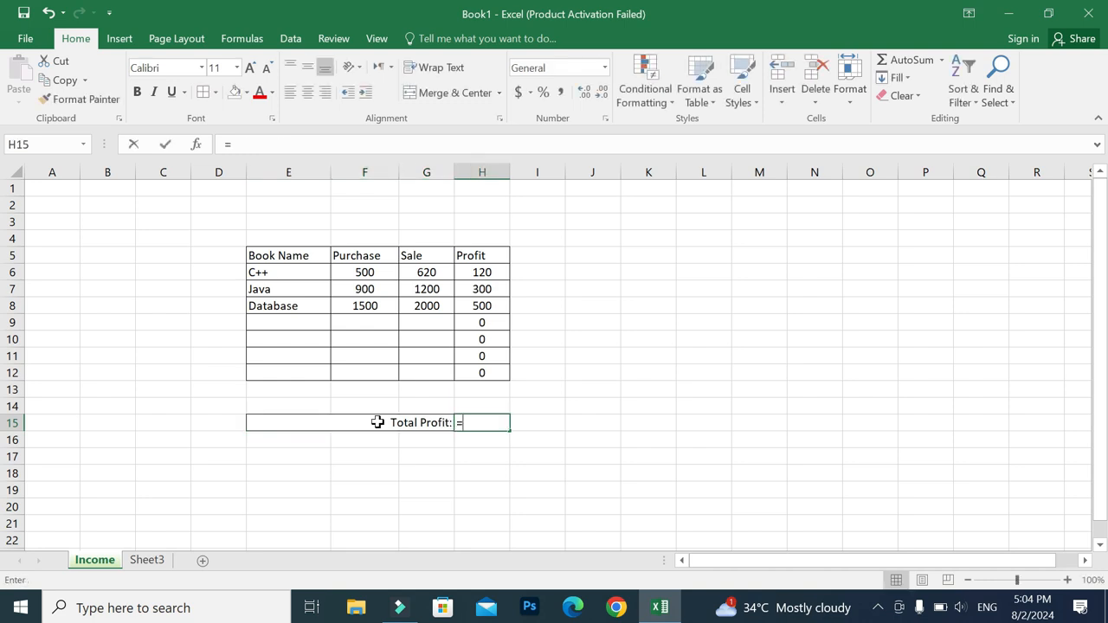
pyautogui.write('sum(')
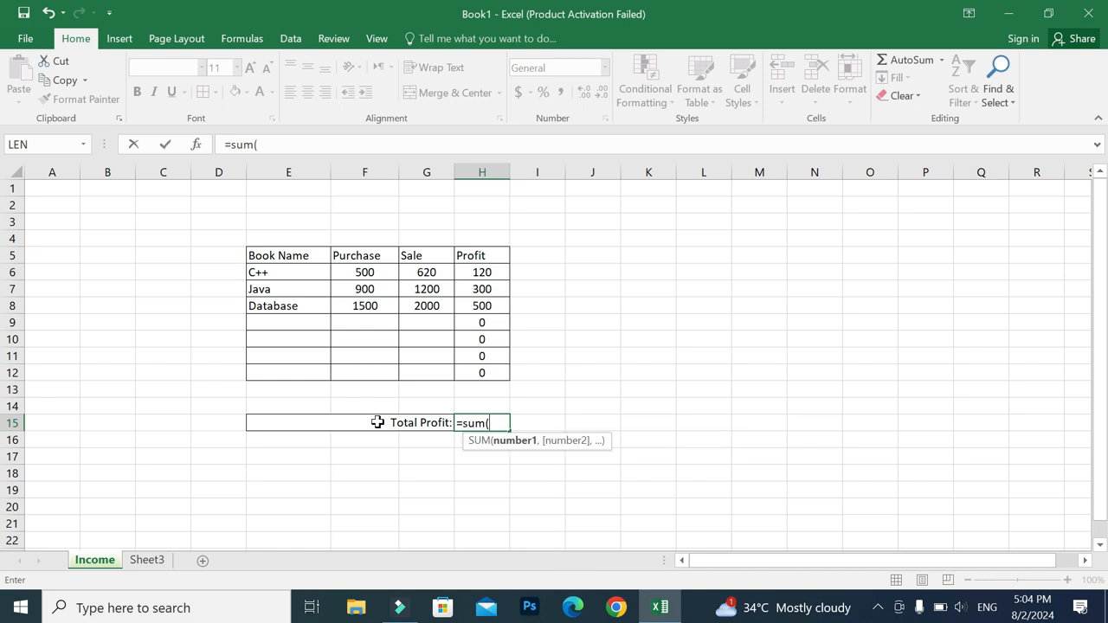
pyautogui.moveTo(493, 274); pyautogui.dragTo(489, 374)
pyautogui.press('Return')
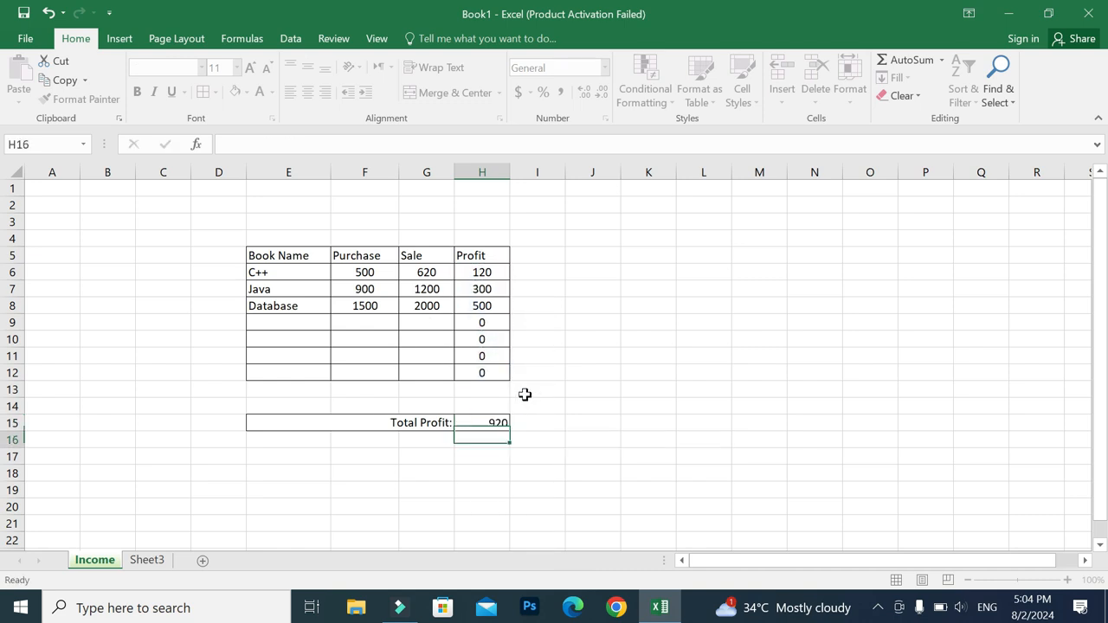
pyautogui.click(603, 373)
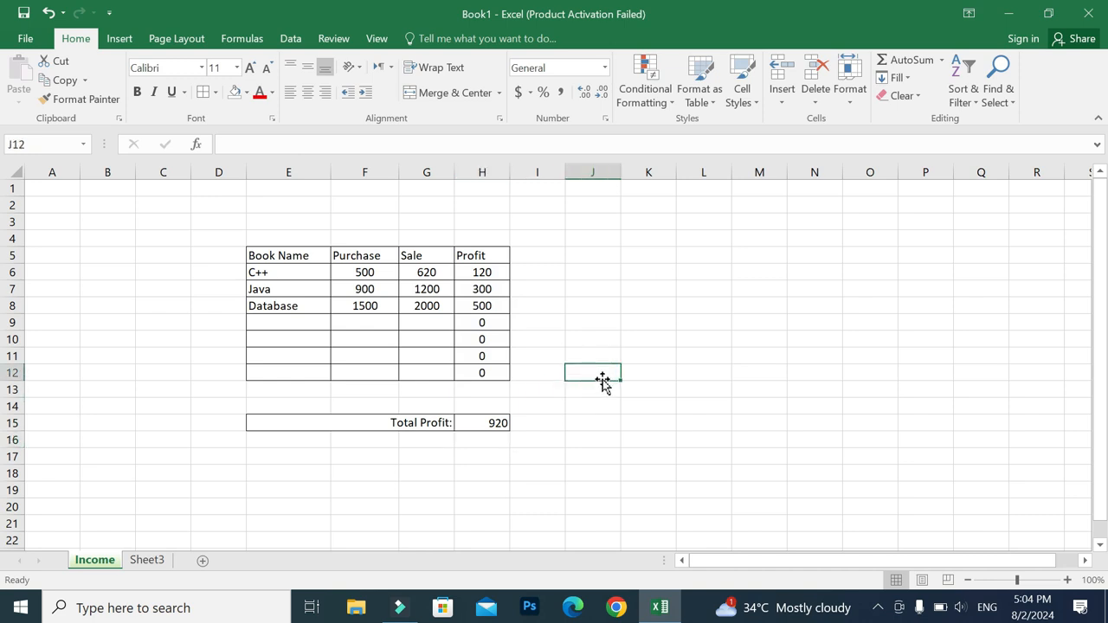
# Step: Fill the fourth book row with DLD in E9, a purchase price of 1300 in F9 and a sale price of 1900 in G9
pyautogui.click(291, 320)
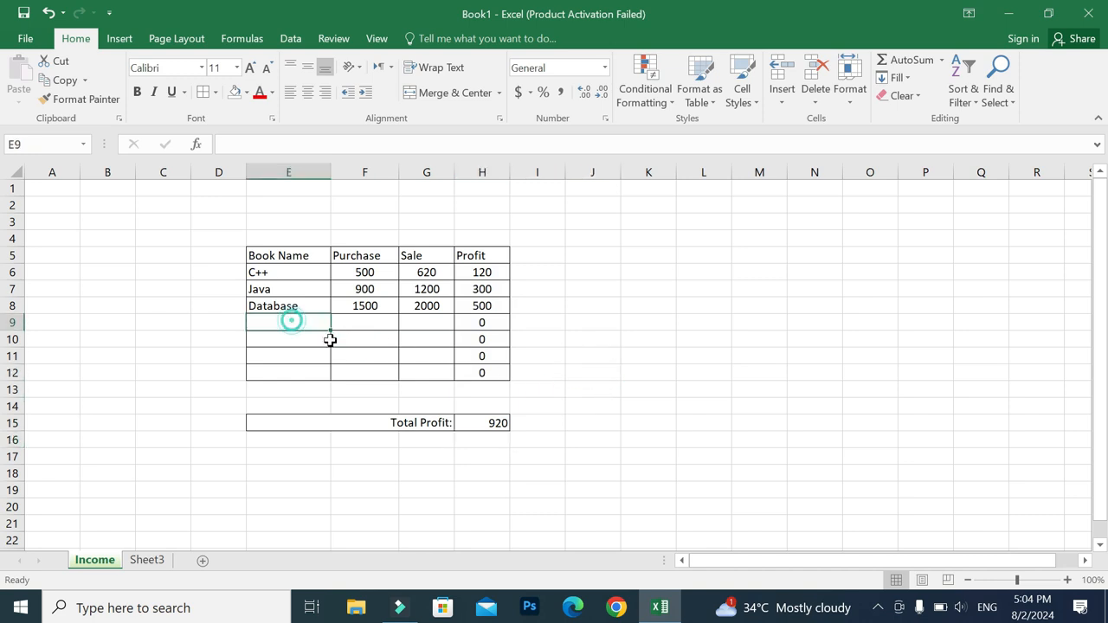
pyautogui.write('DLD')
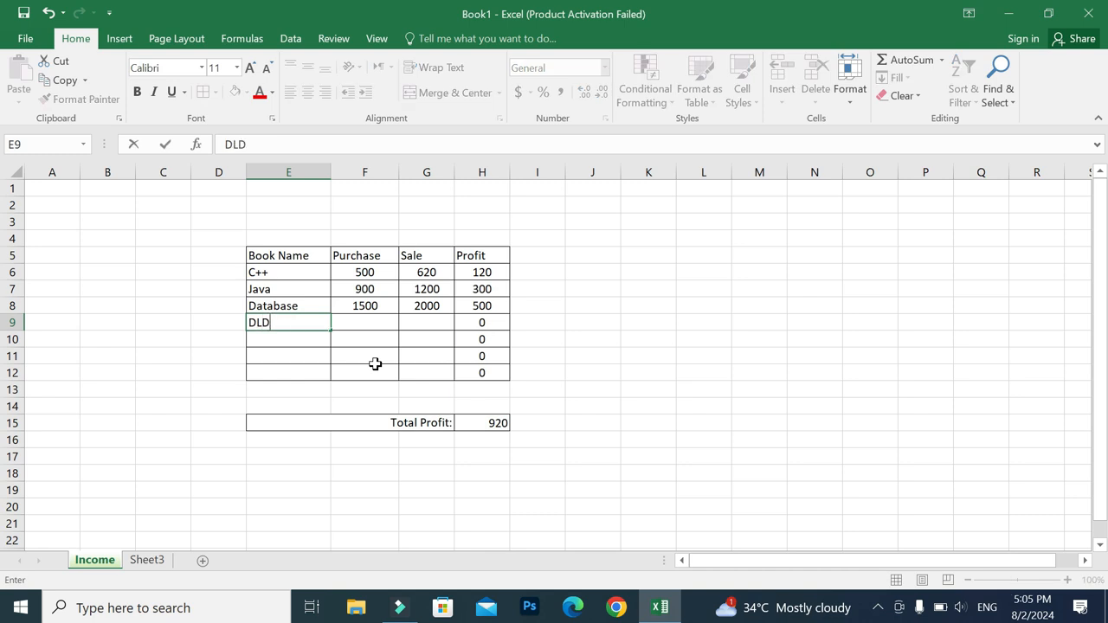
pyautogui.press('Tab')
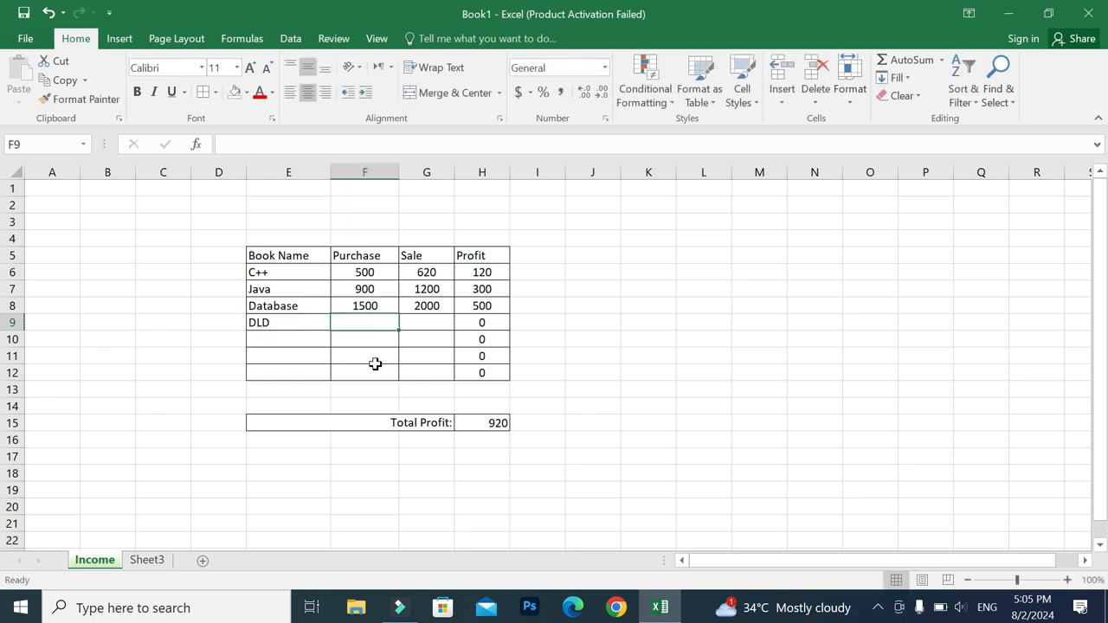
pyautogui.write('1300')
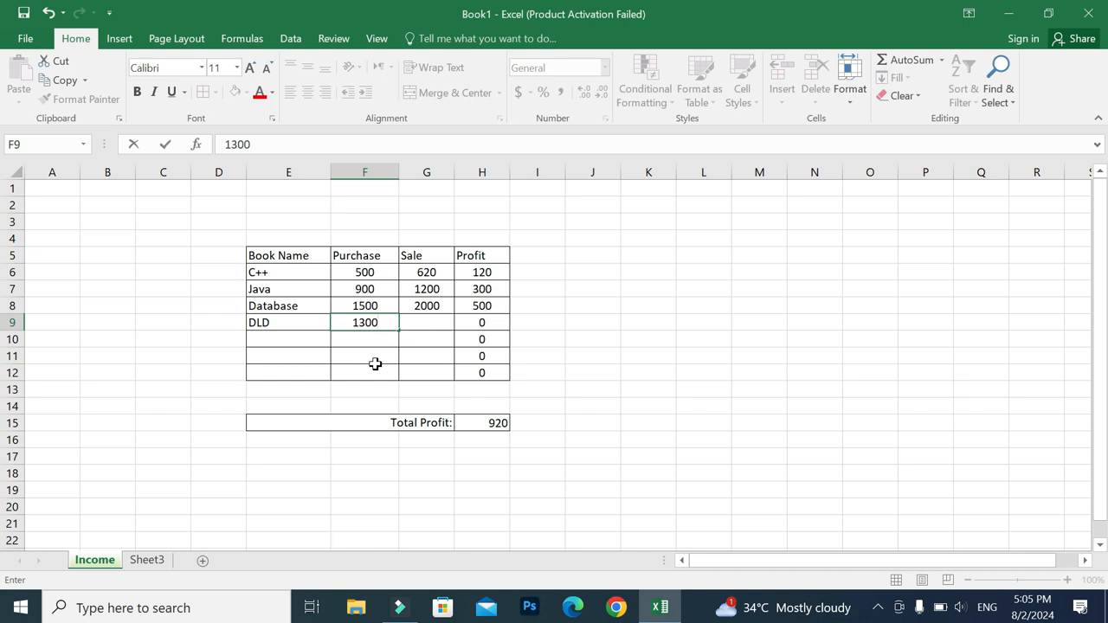
pyautogui.press('Tab')
pyautogui.write('1900')
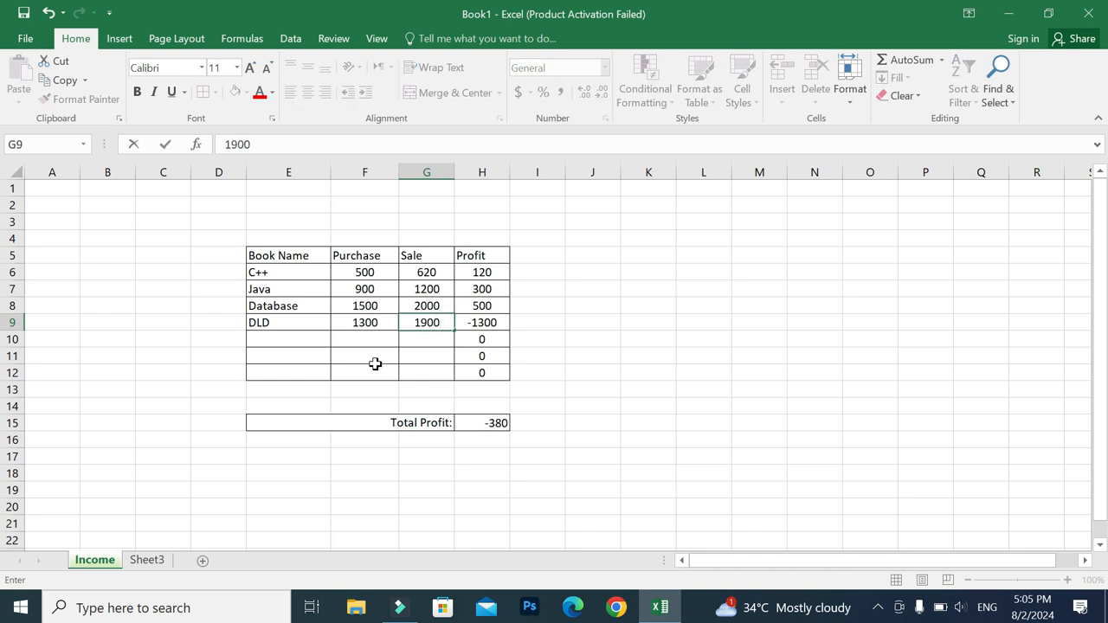
pyautogui.press('Return')
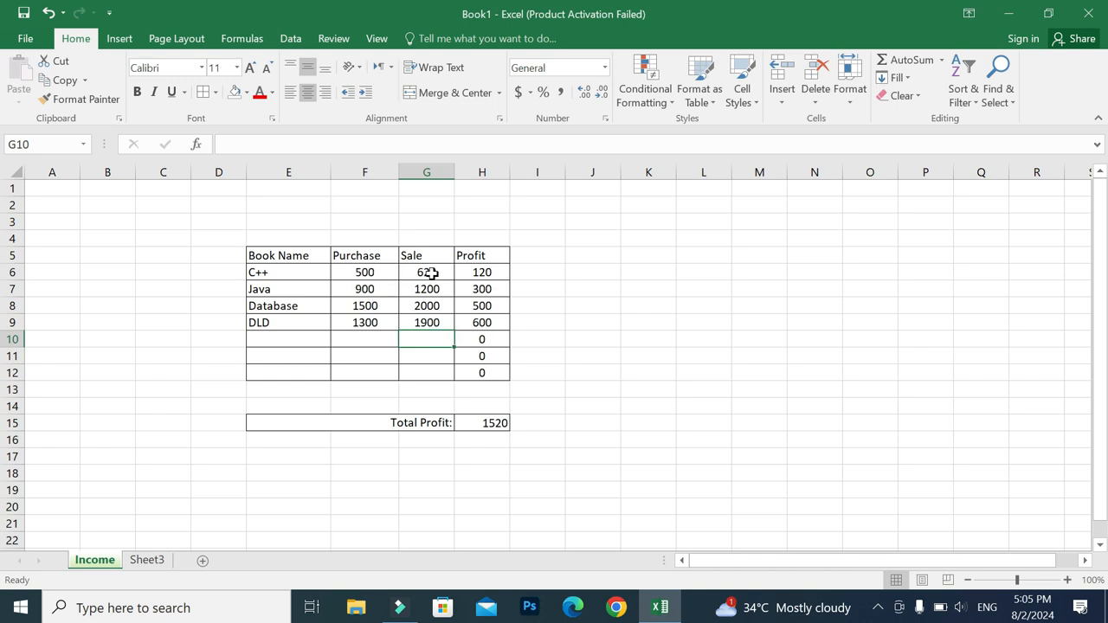
# Step: Clear the sale prices in G6:G9 and insert a blank column between Purchase and Sale
pyautogui.moveTo(425, 272); pyautogui.dragTo(426, 323)
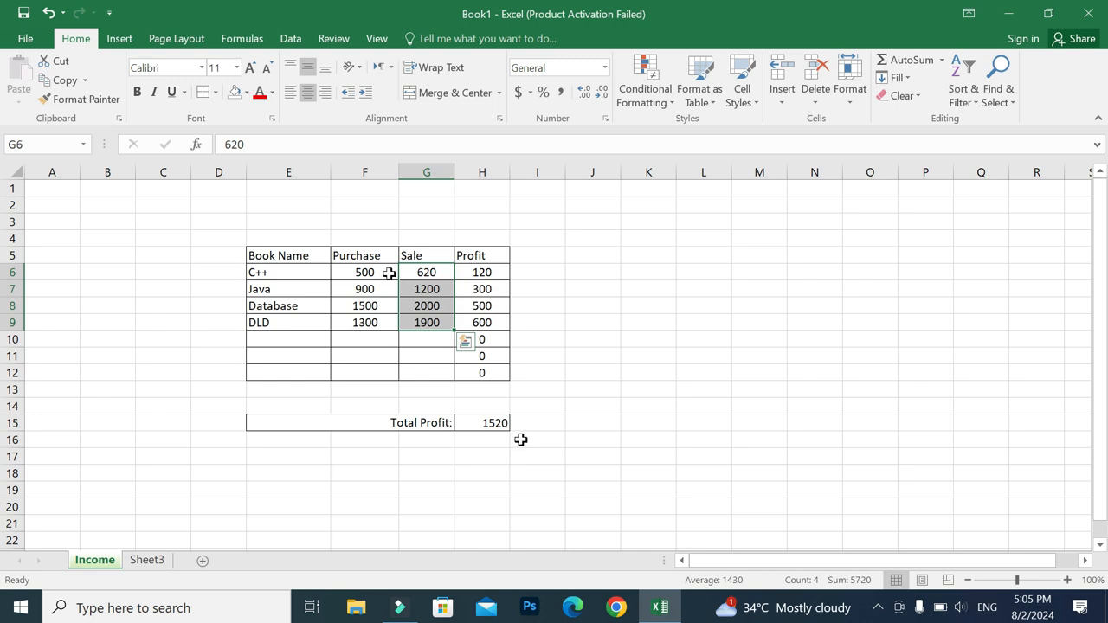
pyautogui.press('Delete')
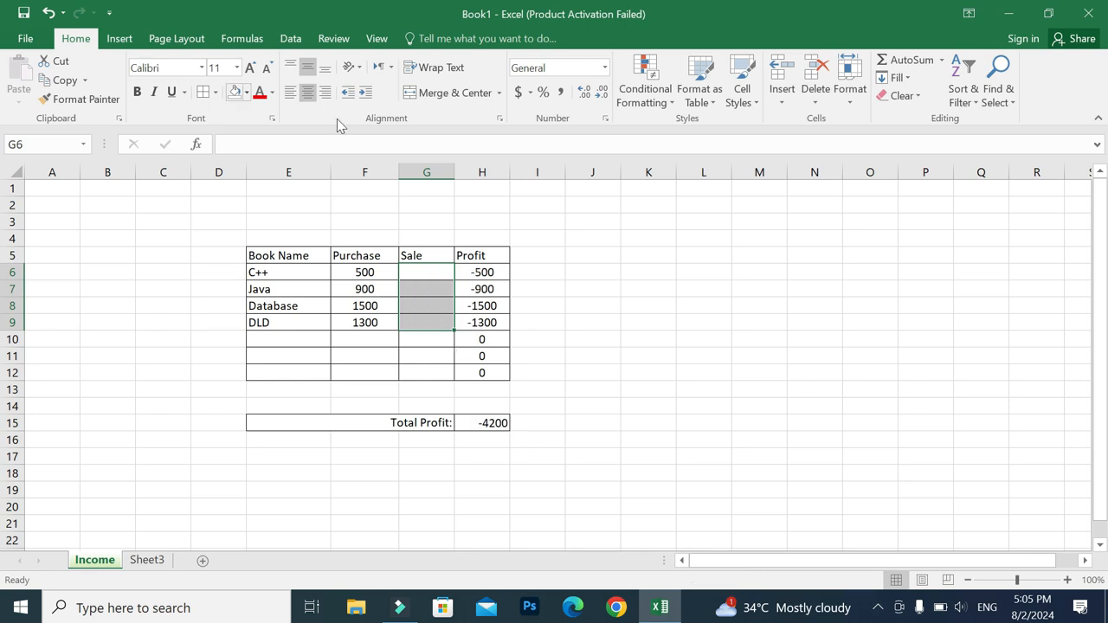
pyautogui.rightClick(434, 173)
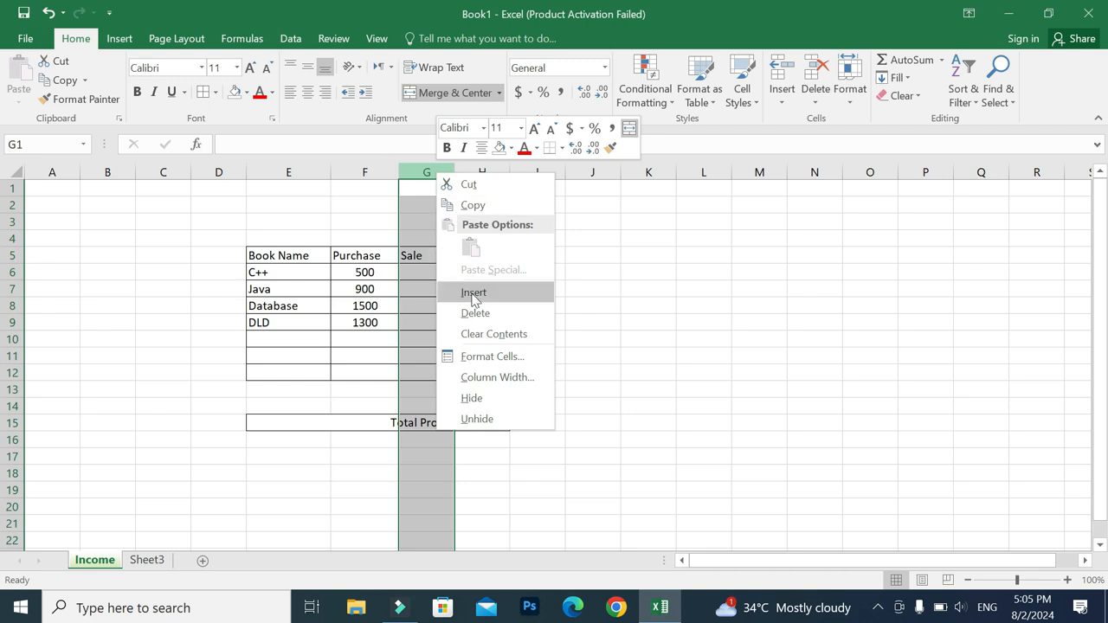
pyautogui.press('Escape')
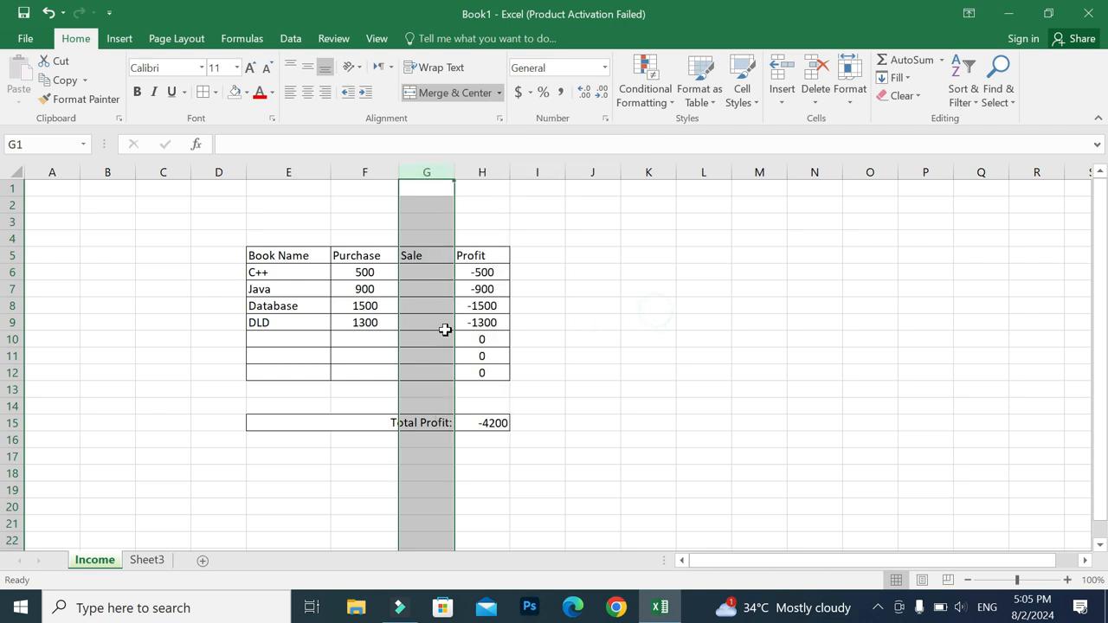
pyautogui.rightClick(429, 170)
pyautogui.click(452, 293)
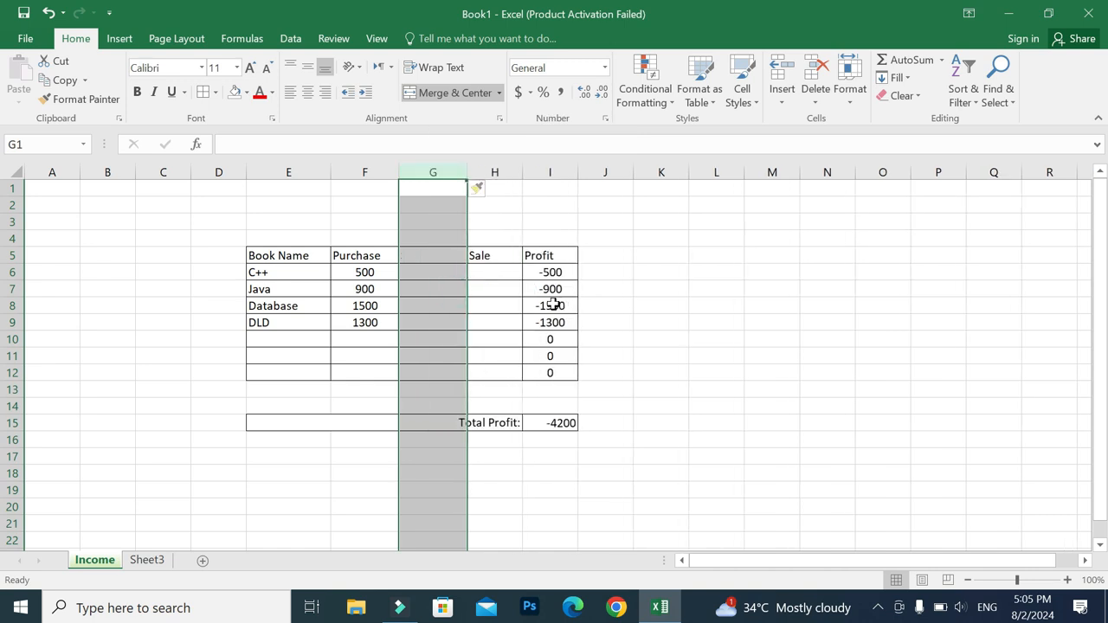
pyautogui.click(676, 334)
# Step: Enter the header "Percenage" in G5 for the new column
pyautogui.click(428, 255)
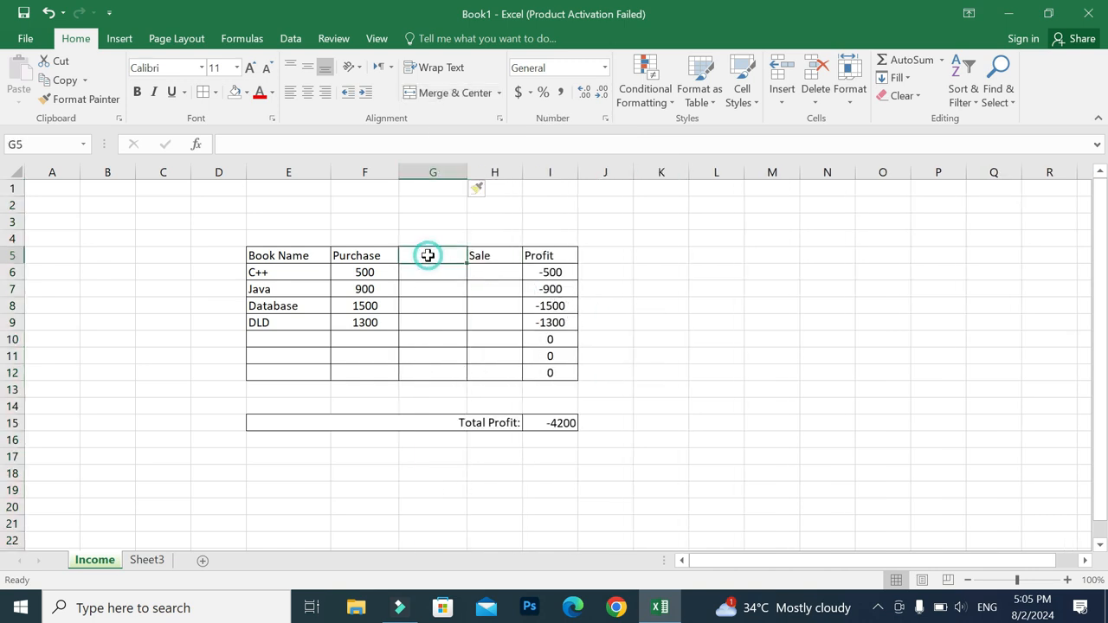
pyautogui.write('Pe')
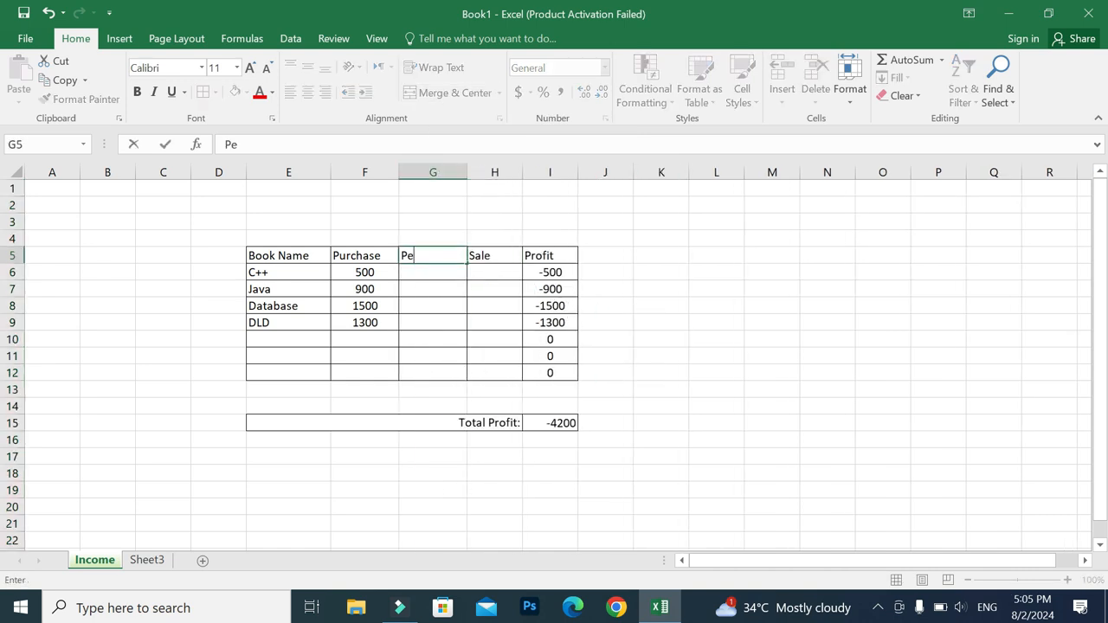
pyautogui.write('rcentage')
pyautogui.press('Right')
pyautogui.press('Down')
pyautogui.press('Down')
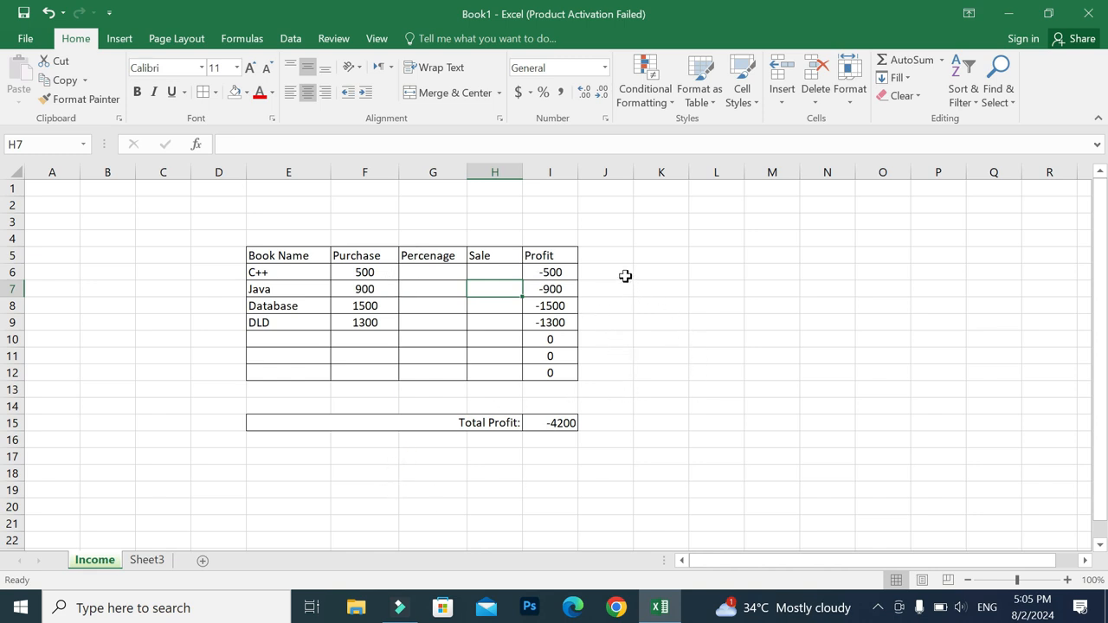
pyautogui.click(660, 350)
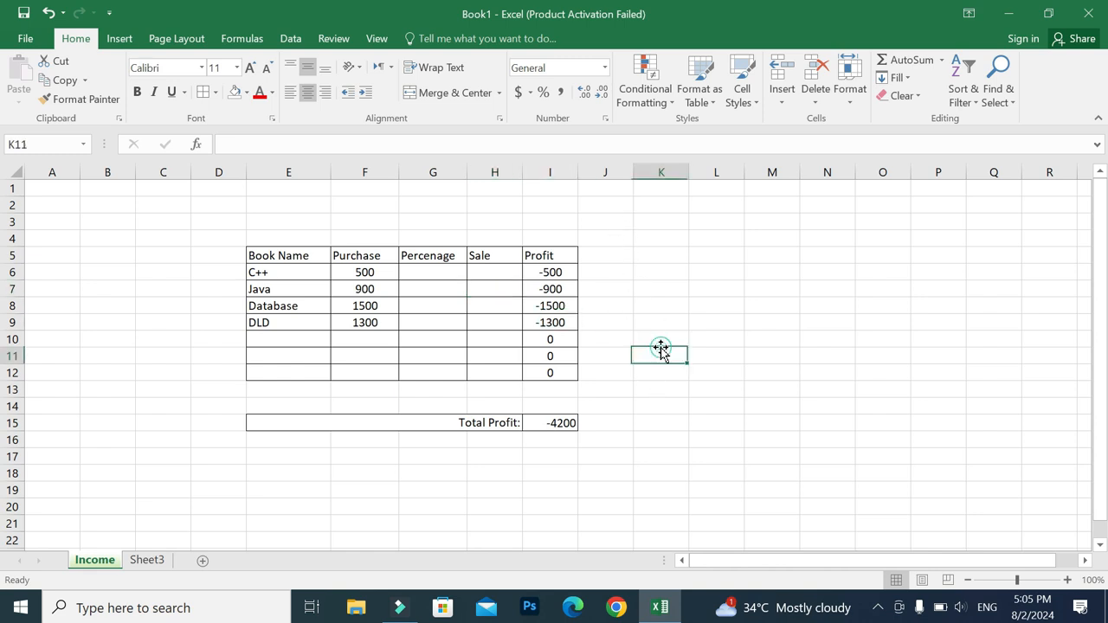
# Step: Enter a percentage of 10 for the C++ book in G6
pyautogui.click(439, 271)
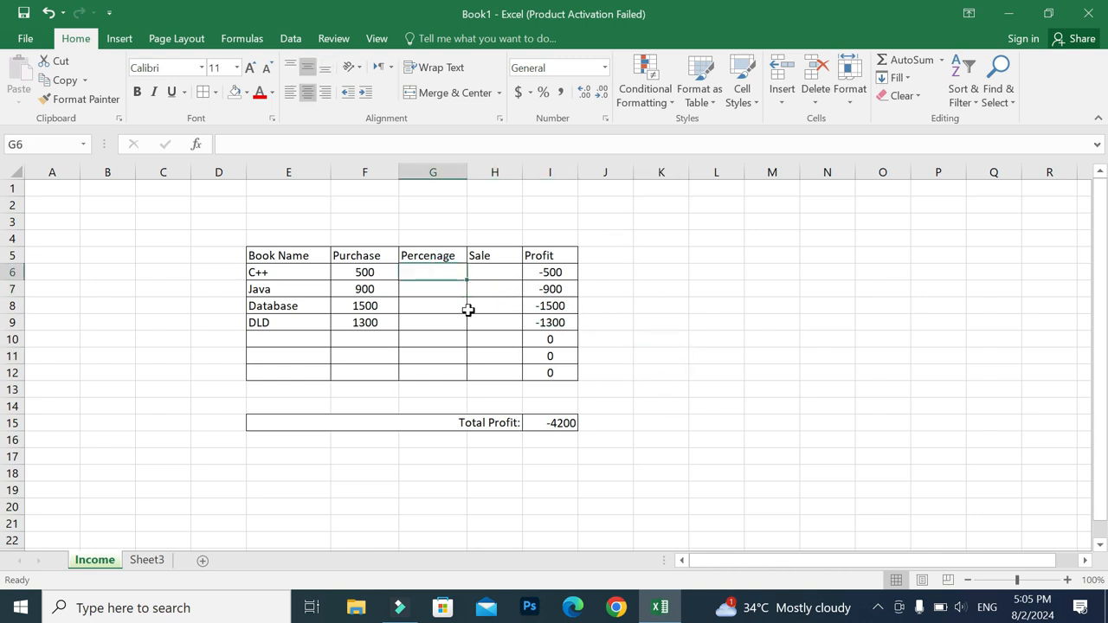
pyautogui.write('10')
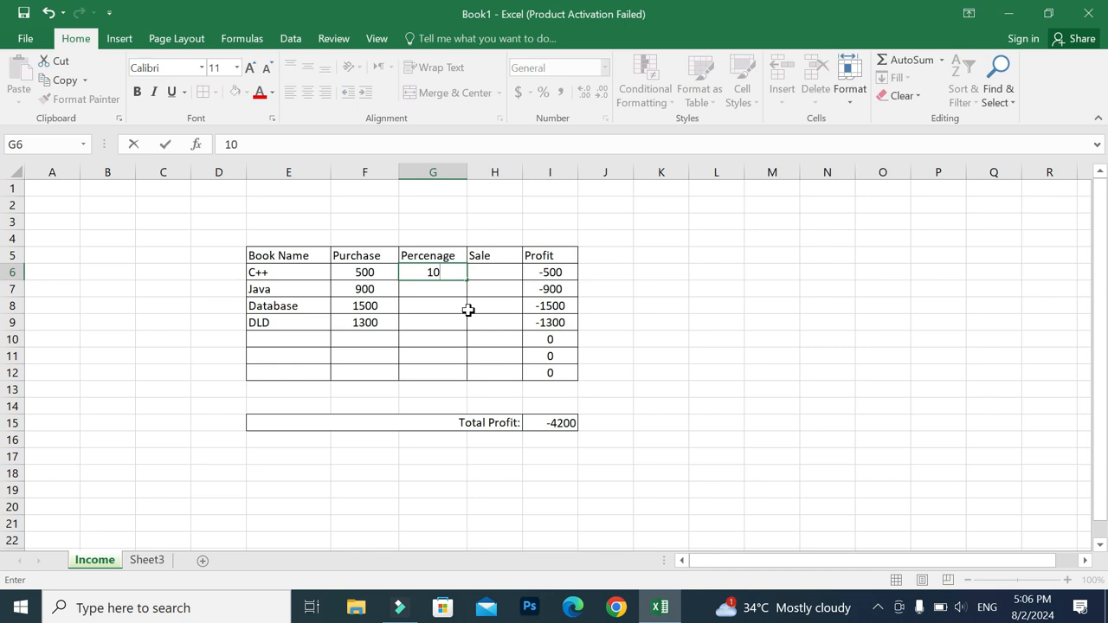
pyautogui.press('Return')
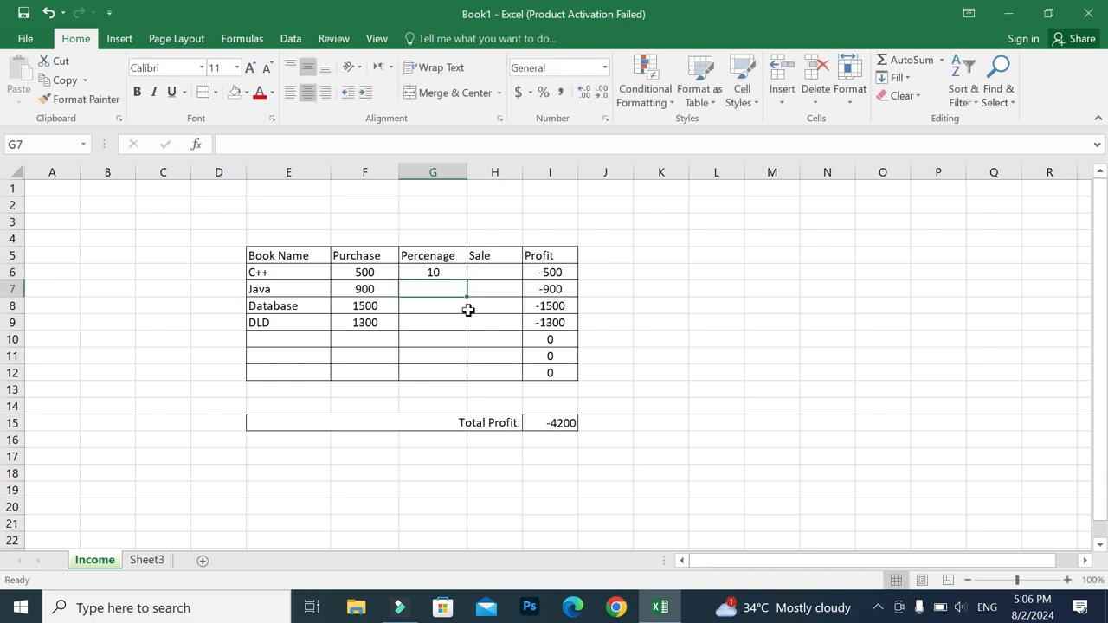
# Step: Try to calculate the C++ sale price in H6 with the formula =F6*100/G6
pyautogui.click(501, 270)
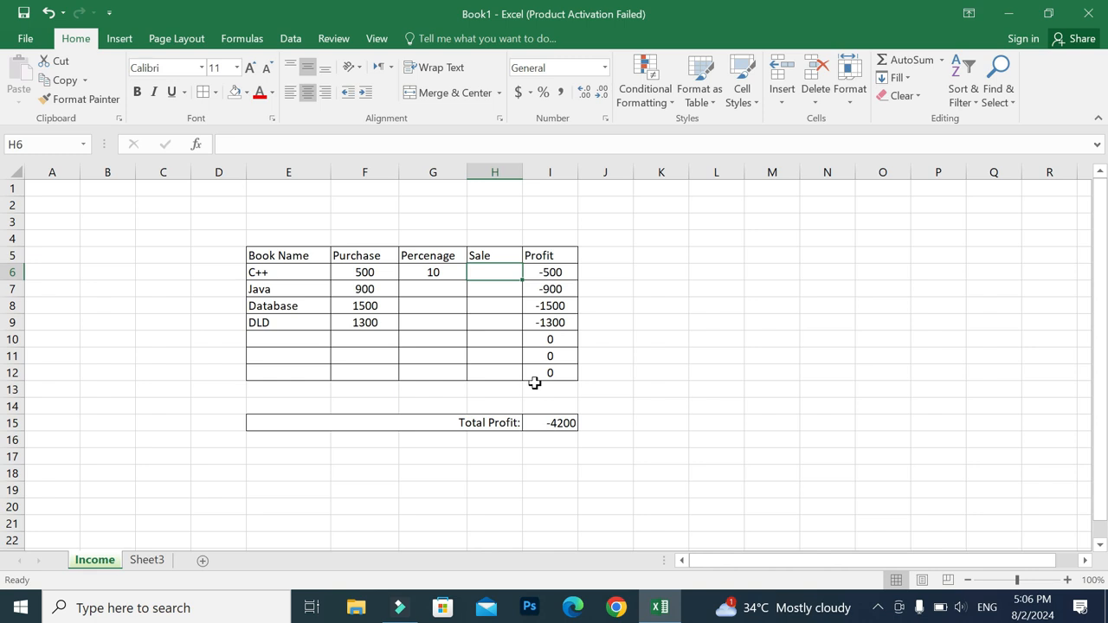
pyautogui.write('=')
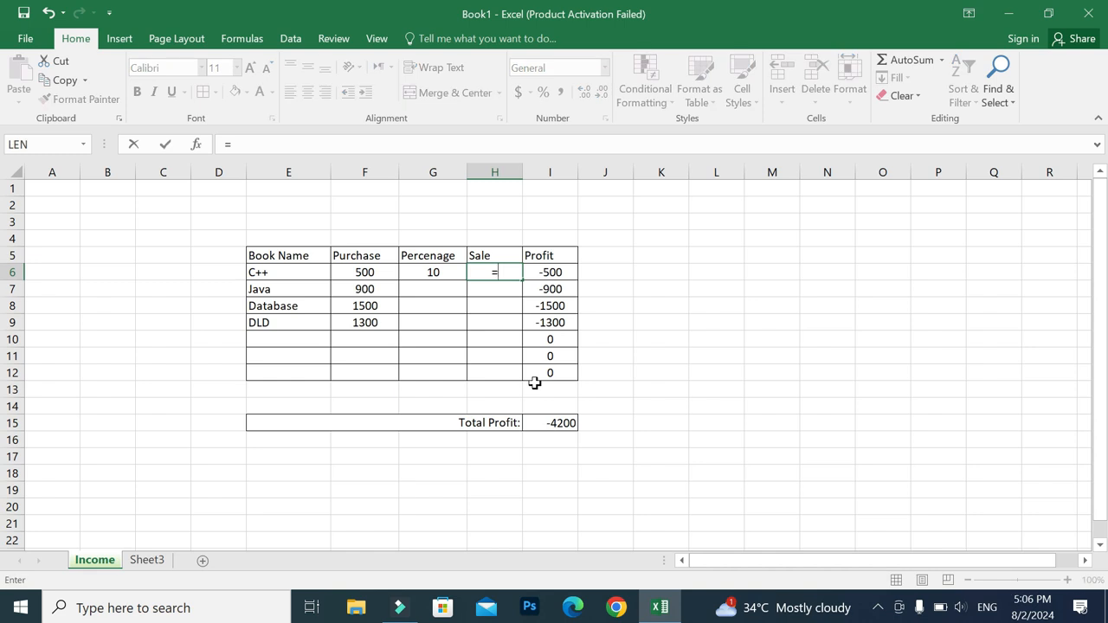
pyautogui.click(382, 272)
pyautogui.write('*100/')
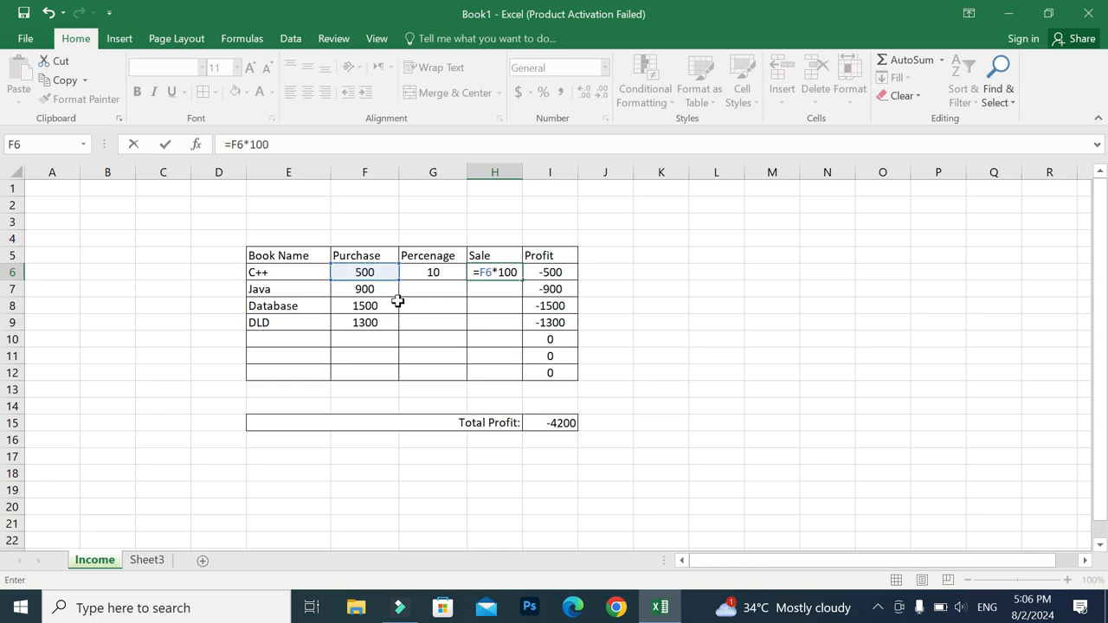
pyautogui.click(433, 272)
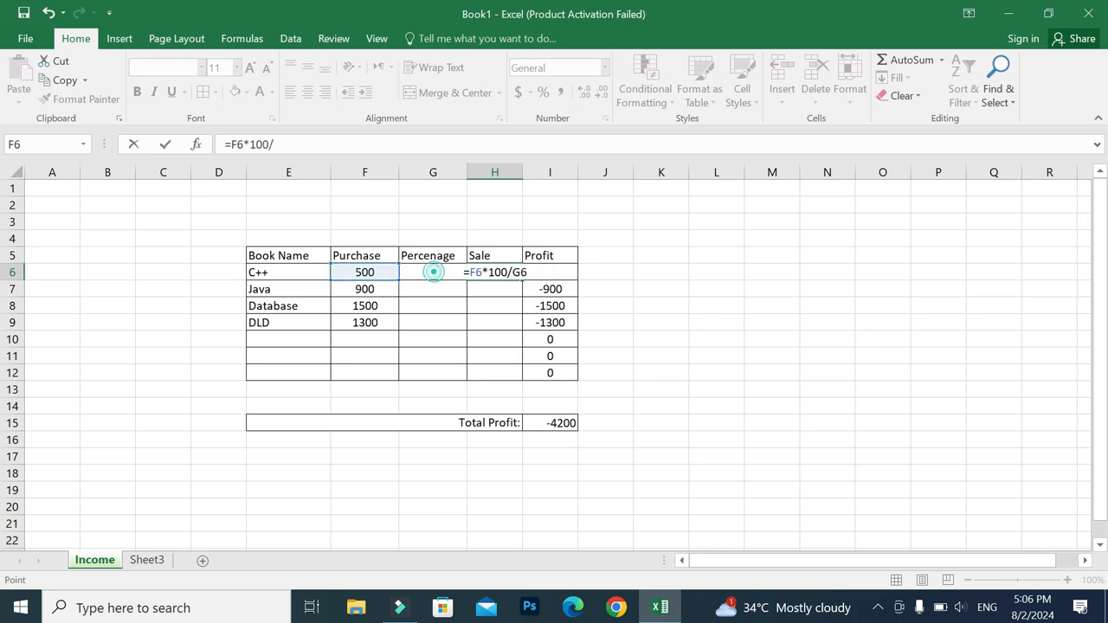
pyautogui.press('Return')
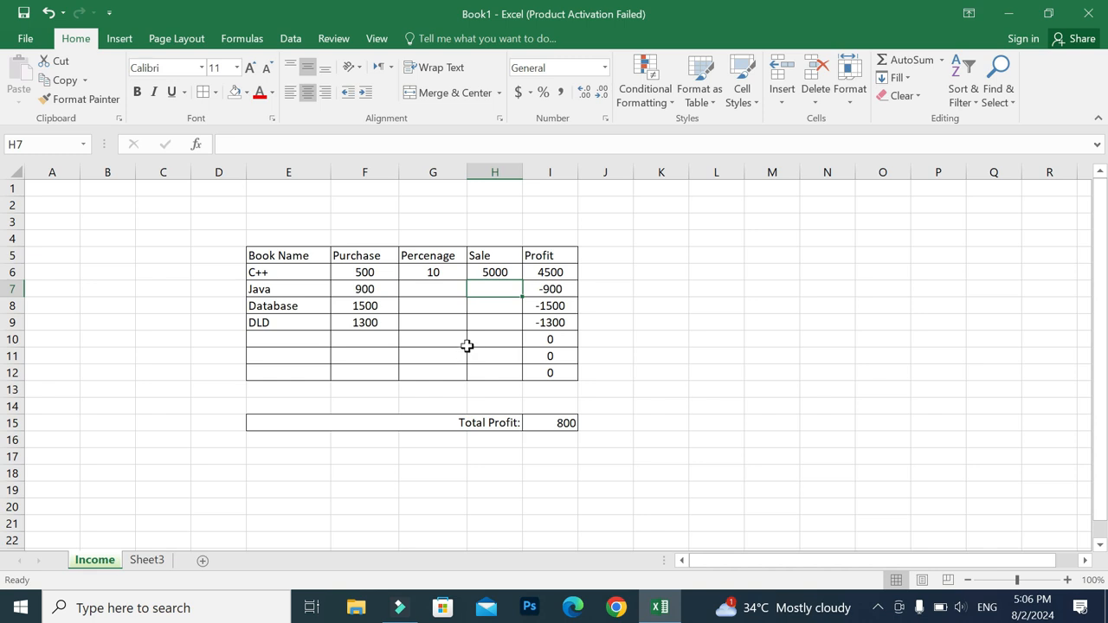
pyautogui.press('Up')
pyautogui.press('Delete')
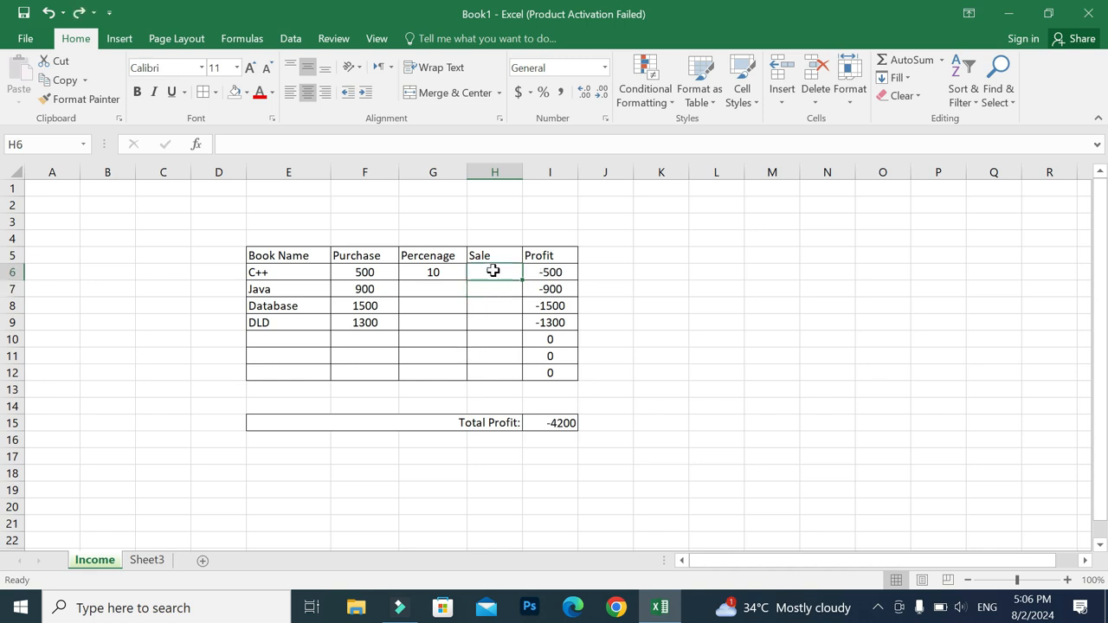
# Step: Try the formula =F6*G6/100 for the C++ sale price in H6
pyautogui.write('=')
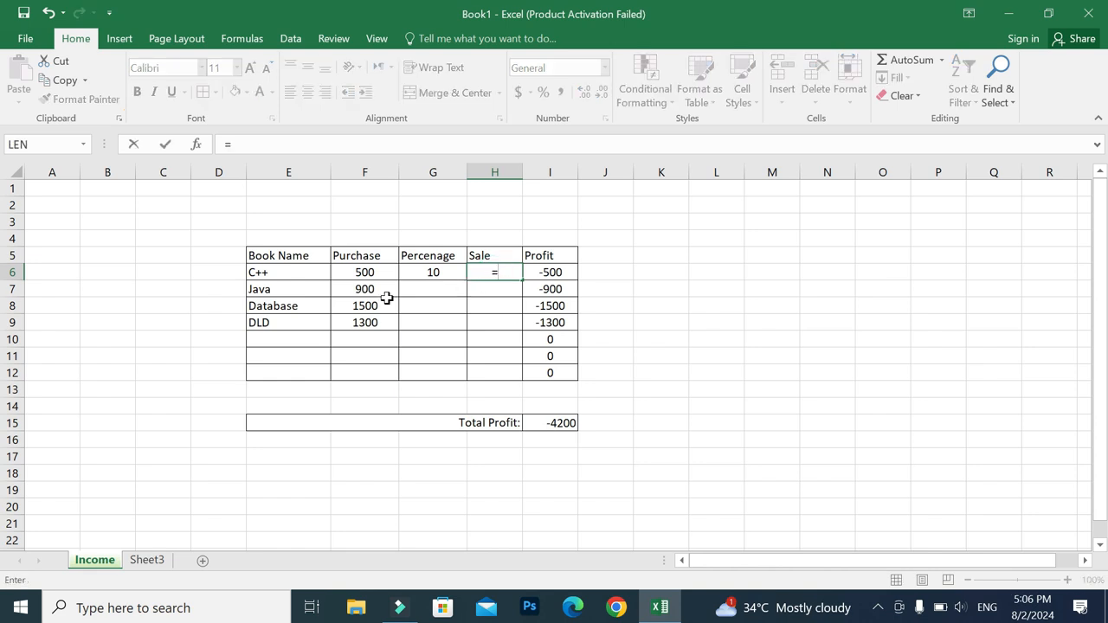
pyautogui.click(363, 275)
pyautogui.write('*')
pyautogui.click(435, 275)
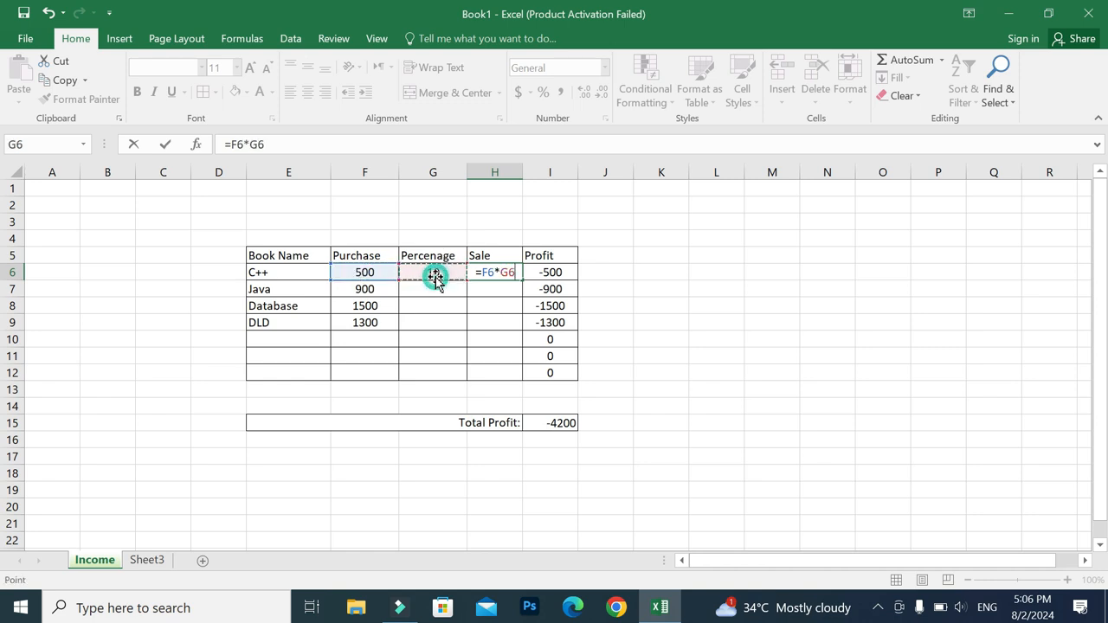
pyautogui.write('/100')
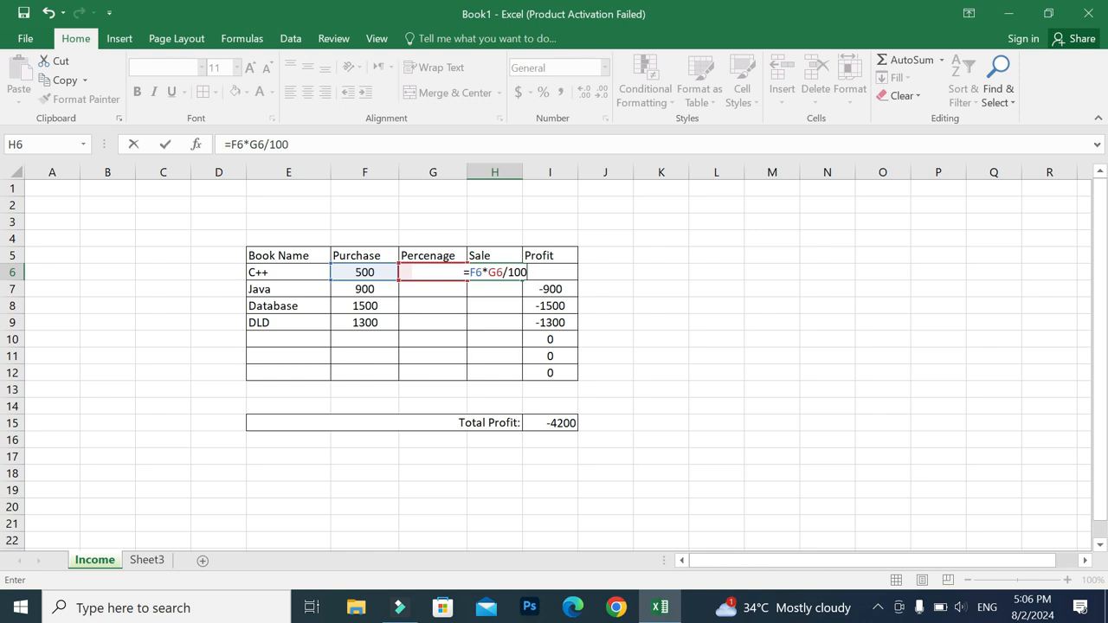
pyautogui.press('Return')
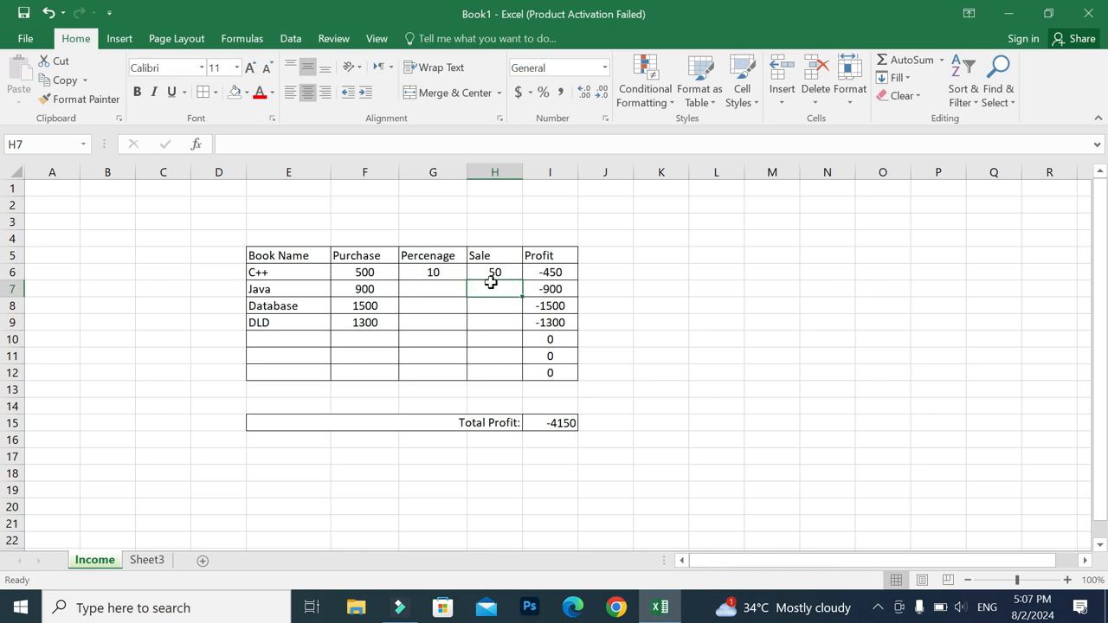
# Step: Clear the contents of the Sale and Profit cells H6:I12
pyautogui.moveTo(495, 272); pyautogui.dragTo(555, 381)
pyautogui.press('Delete')
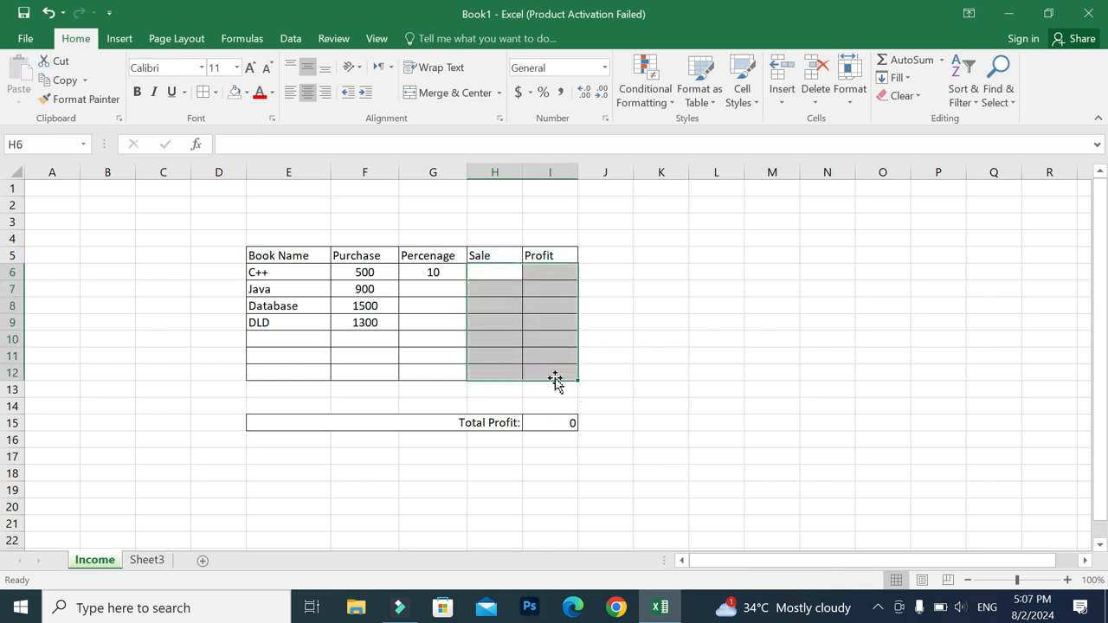
pyautogui.click(615, 329)
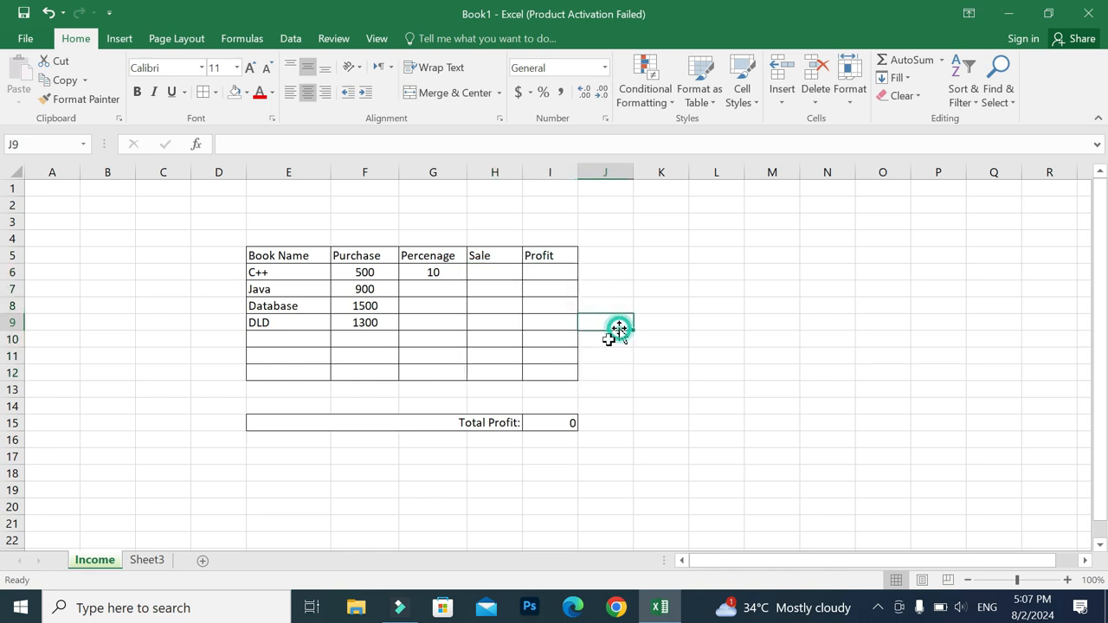
# Step: Calculate the C++ profit in I6 from purchase price and percentage with the formula =F6*G6/100
pyautogui.click(552, 271)
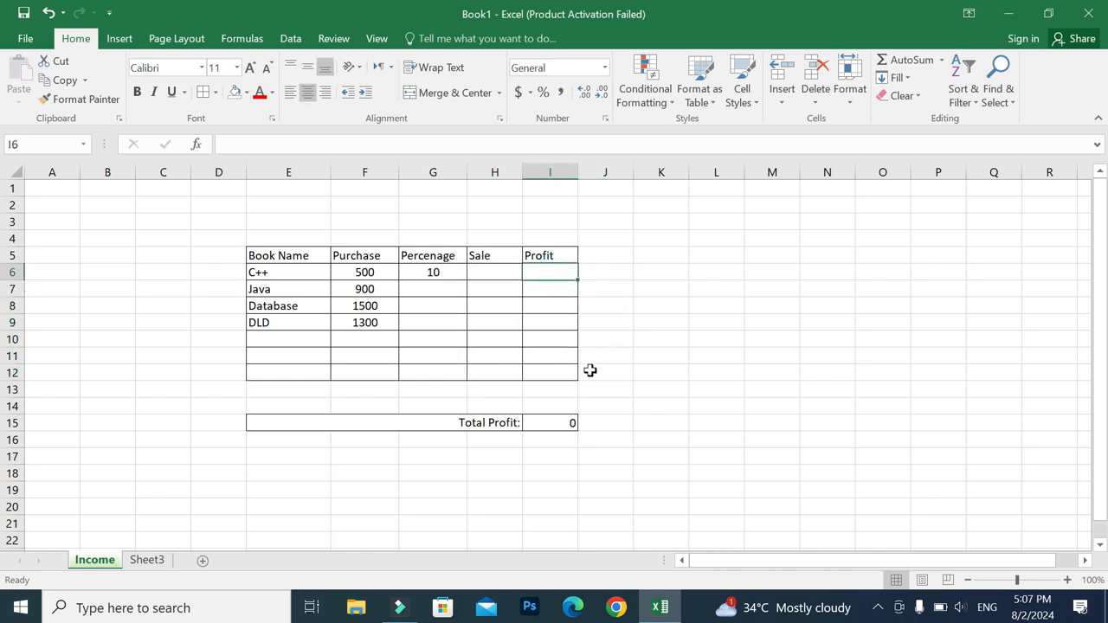
pyautogui.write('=')
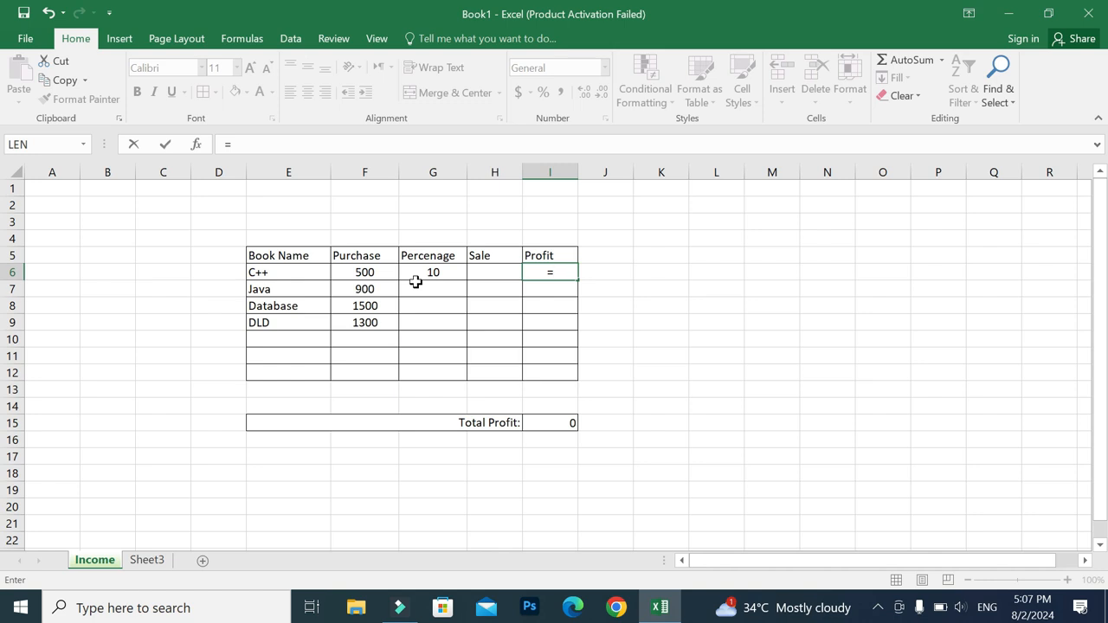
pyautogui.click(370, 274)
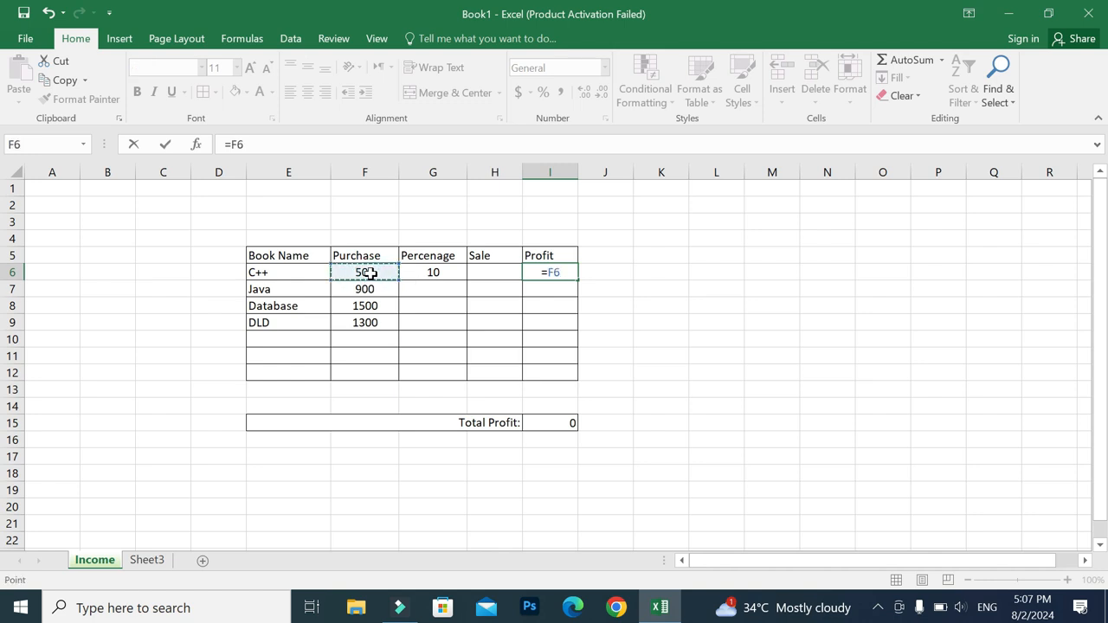
pyautogui.write('*')
pyautogui.click(431, 269)
pyautogui.write('/100')
pyautogui.press('Return')
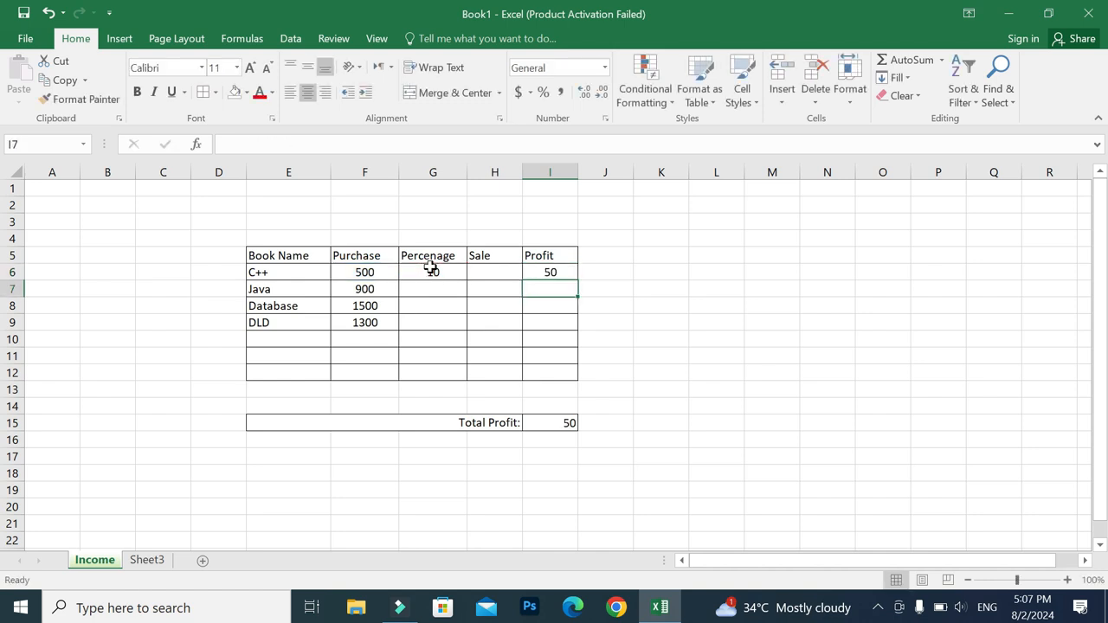
pyautogui.click(537, 276)
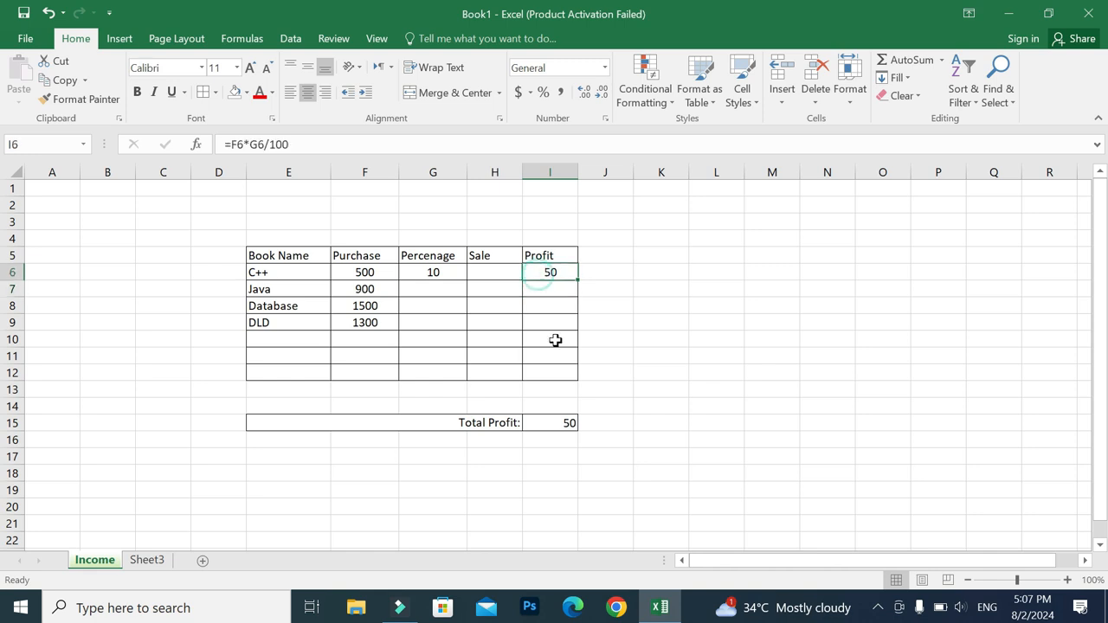
# Step: Calculate the C++ sale price in H6 as purchase plus profit with the formula =F6+I6
pyautogui.click(482, 273)
pyautogui.write('=')
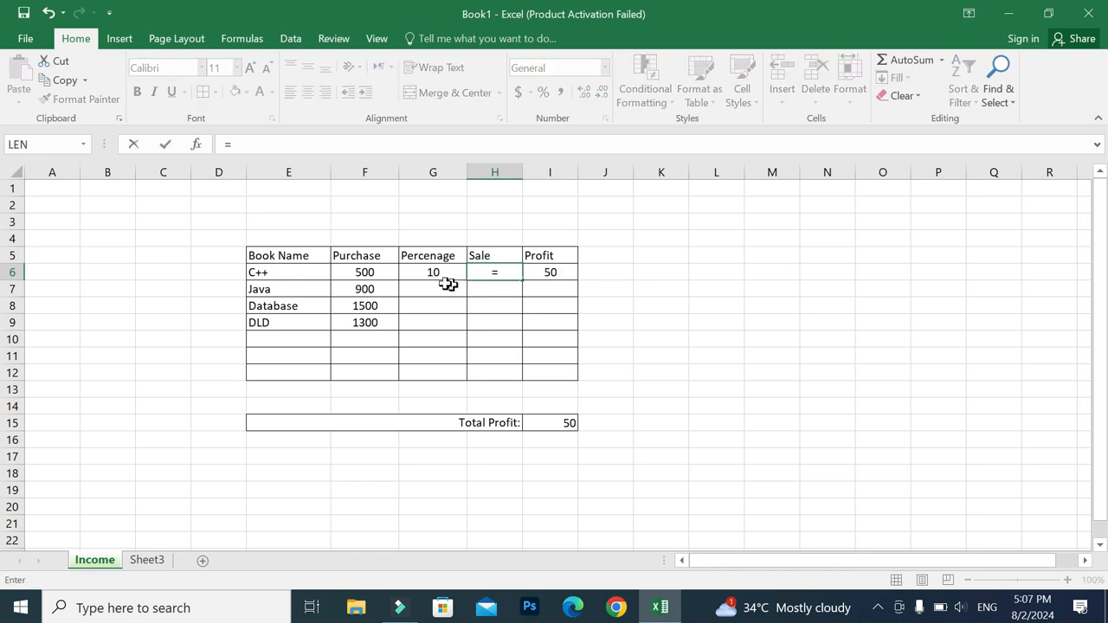
pyautogui.click(382, 272)
pyautogui.write('+')
pyautogui.click(572, 274)
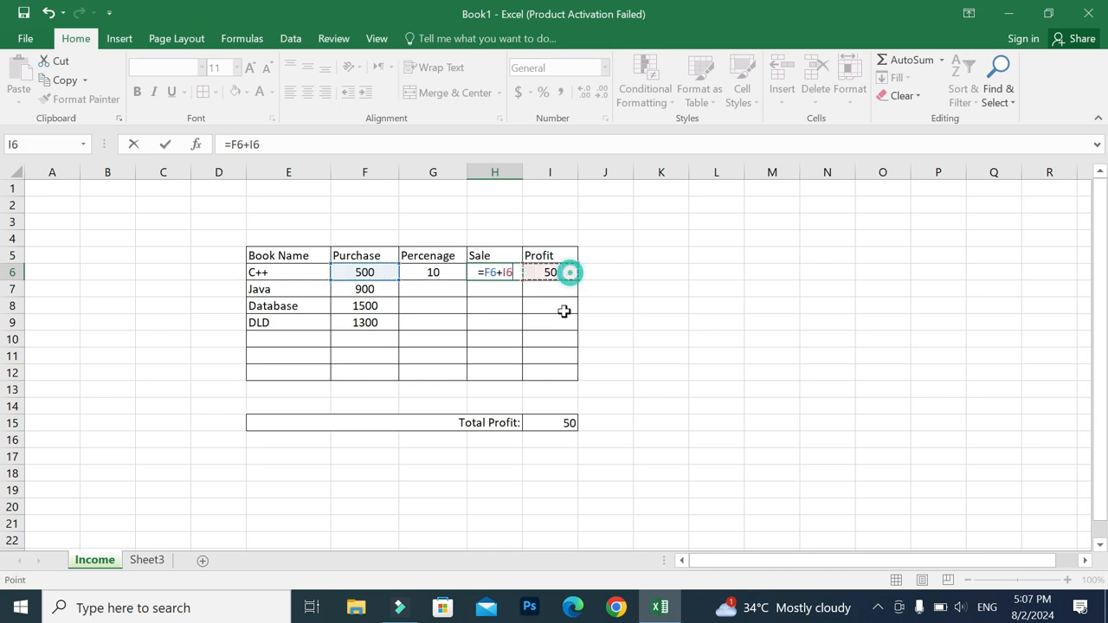
pyautogui.press('Return')
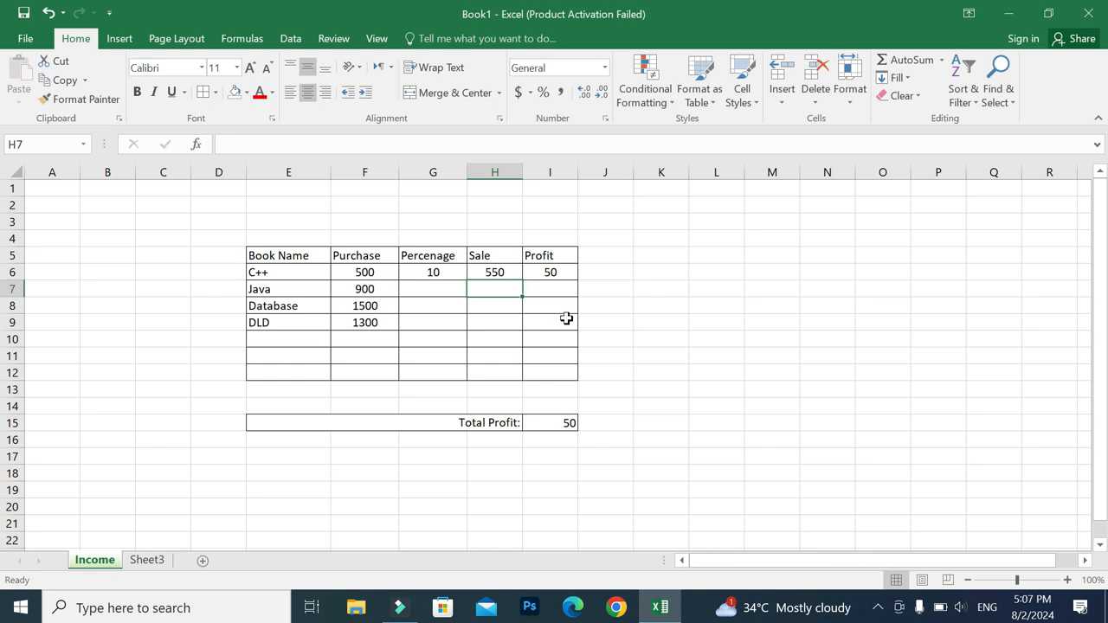
# Step: Fill the percentage of 10 from G6 down to G12 and the sale and profit formulas from H6:I6 down to row 12
pyautogui.click(445, 273)
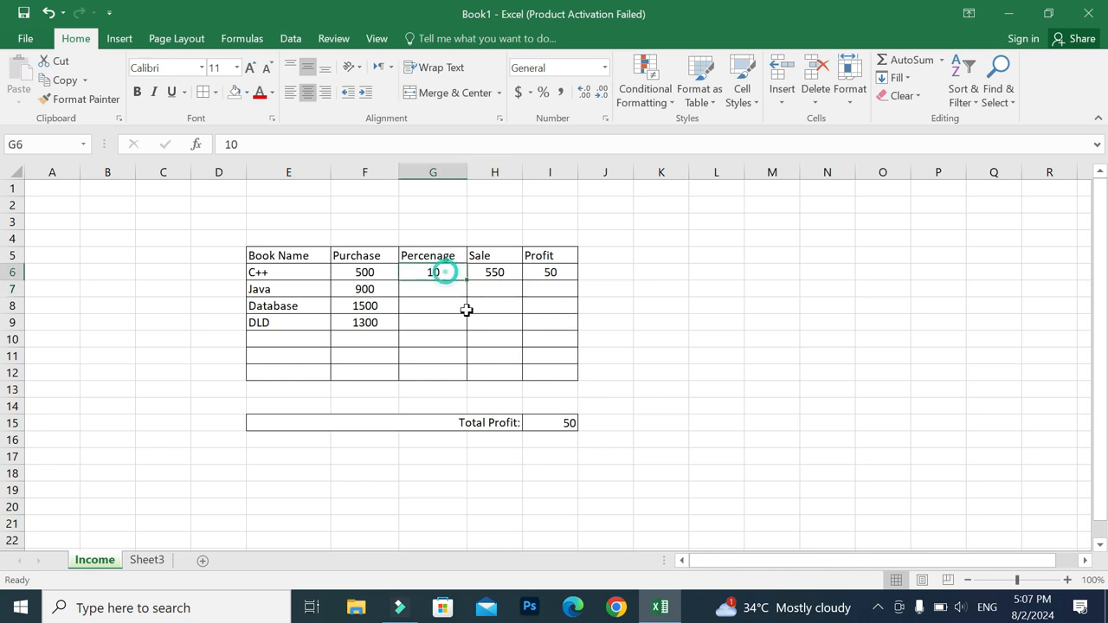
pyautogui.moveTo(466, 281); pyautogui.dragTo(458, 381)
pyautogui.click(618, 341)
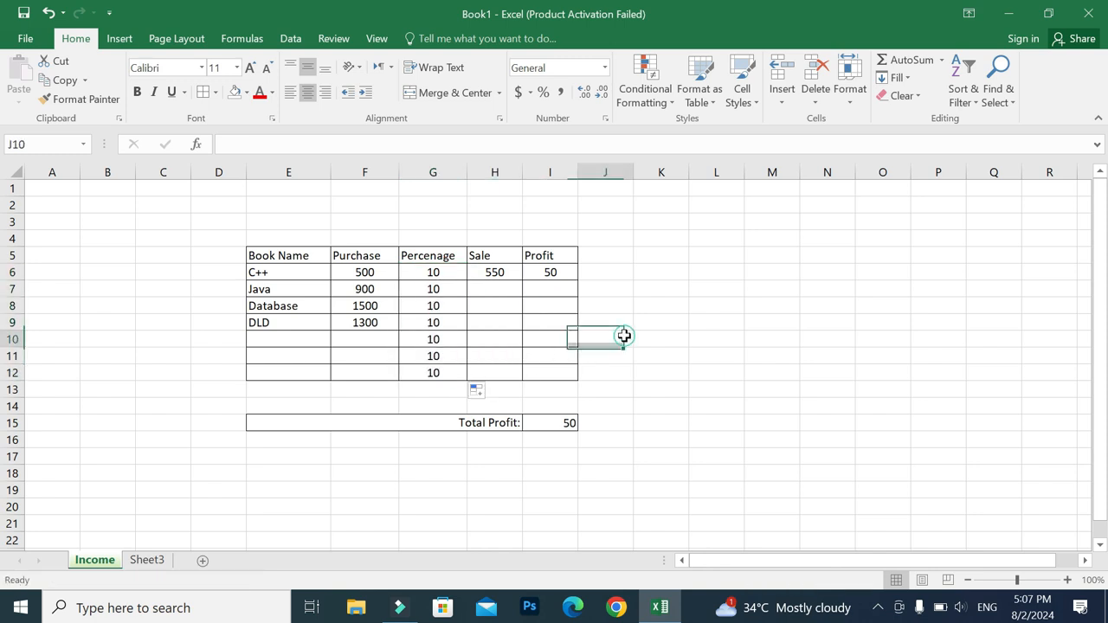
pyautogui.moveTo(507, 273); pyautogui.dragTo(564, 377)
pyautogui.click(682, 309)
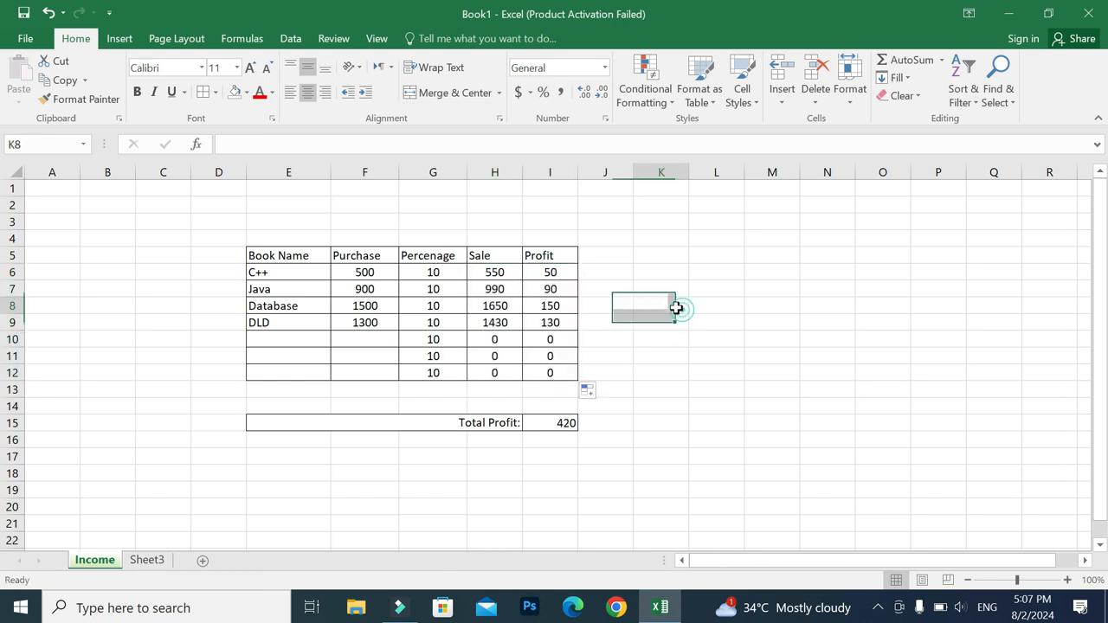
# Step: Compare the purchase prices with the calculated profits for the Java, Database and DLD books
pyautogui.click(364, 290)
pyautogui.click(540, 289)
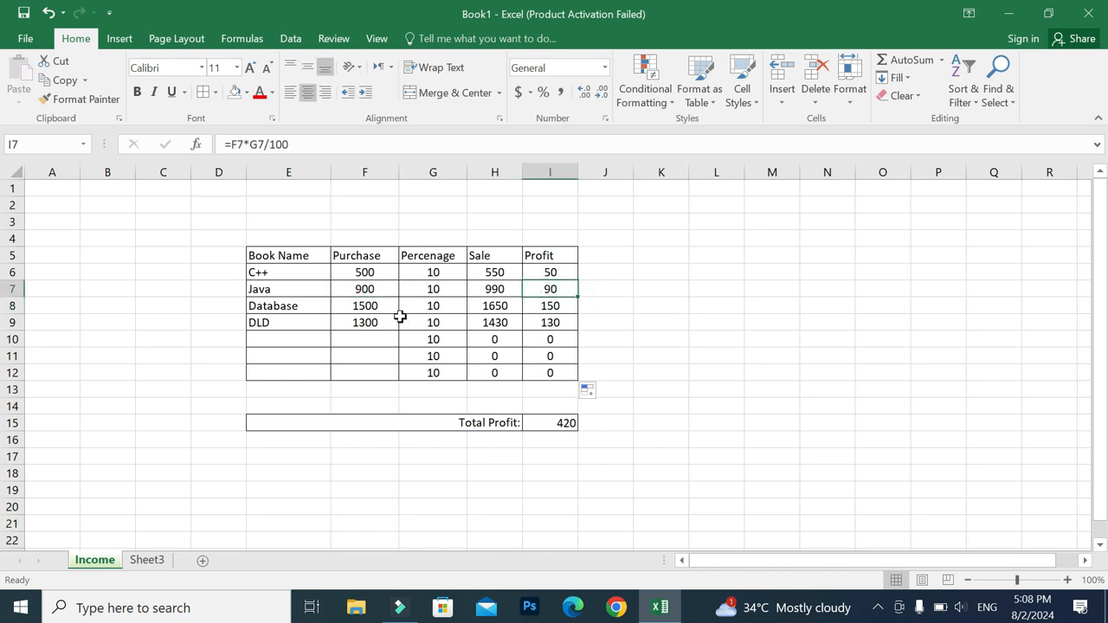
pyautogui.click(376, 304)
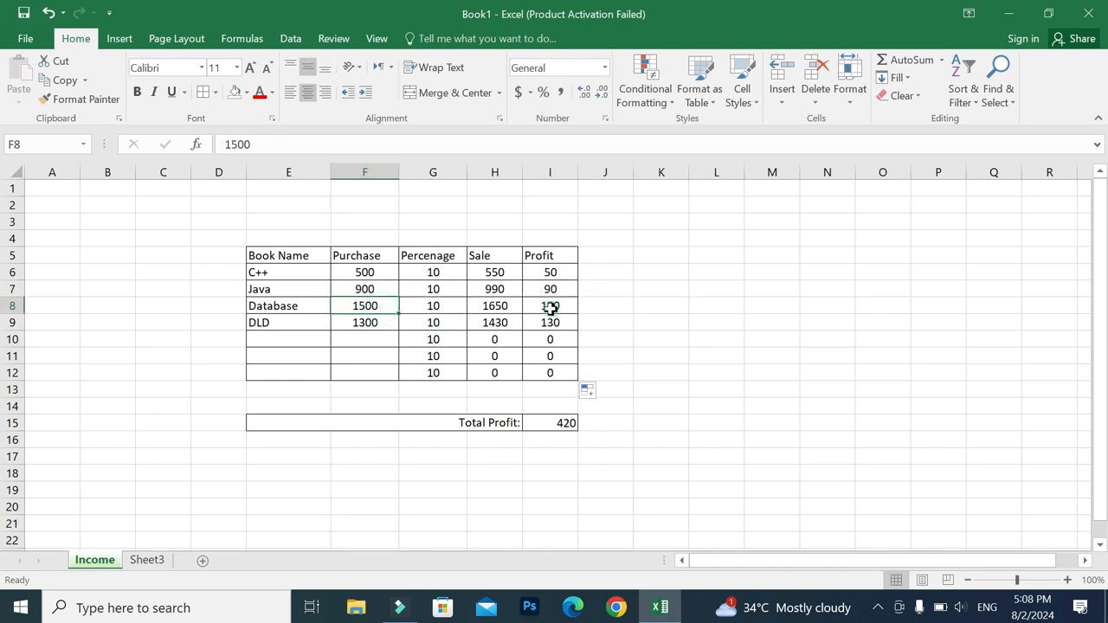
pyautogui.click(549, 306)
pyautogui.click(363, 320)
pyautogui.click(558, 326)
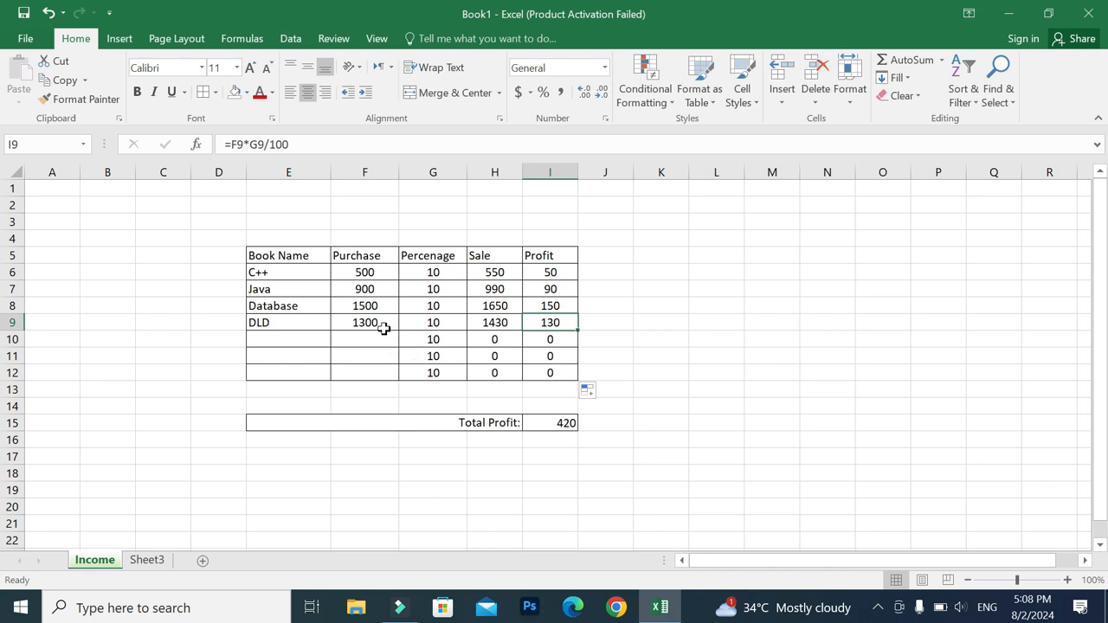
# Step: Enter the header "Student Name" in F5 of Sheet3 and fit column F's width to it
pyautogui.click(154, 563)
pyautogui.click(331, 259)
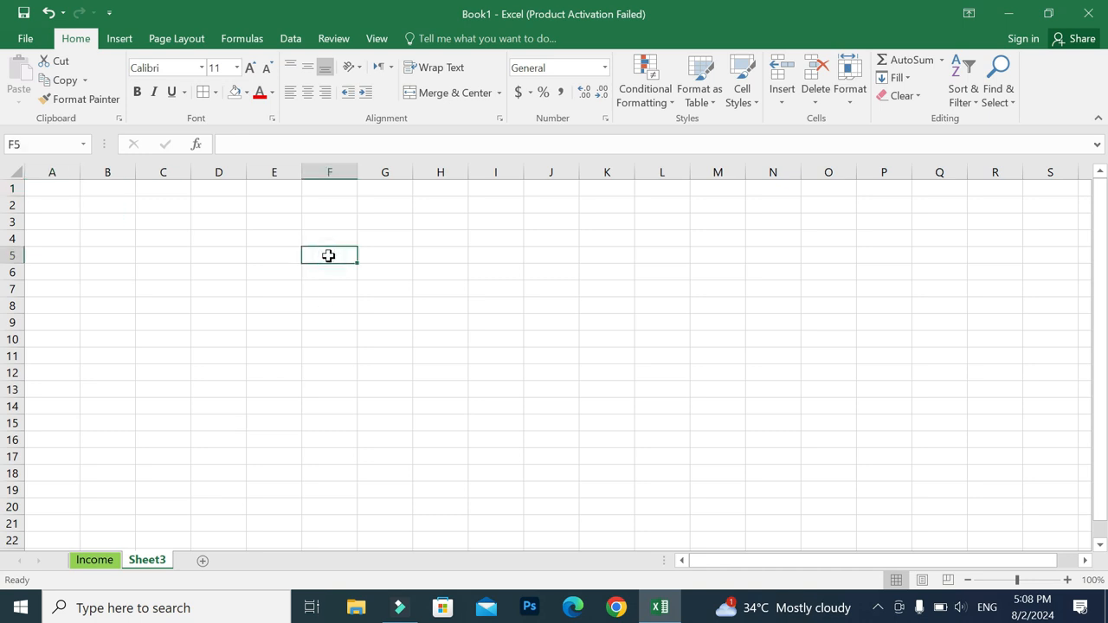
pyautogui.write('Student NAme')
pyautogui.press('BackSpace')
pyautogui.press('BackSpace')
pyautogui.press('BackSpace')
pyautogui.write('ame')
pyautogui.press('Tab')
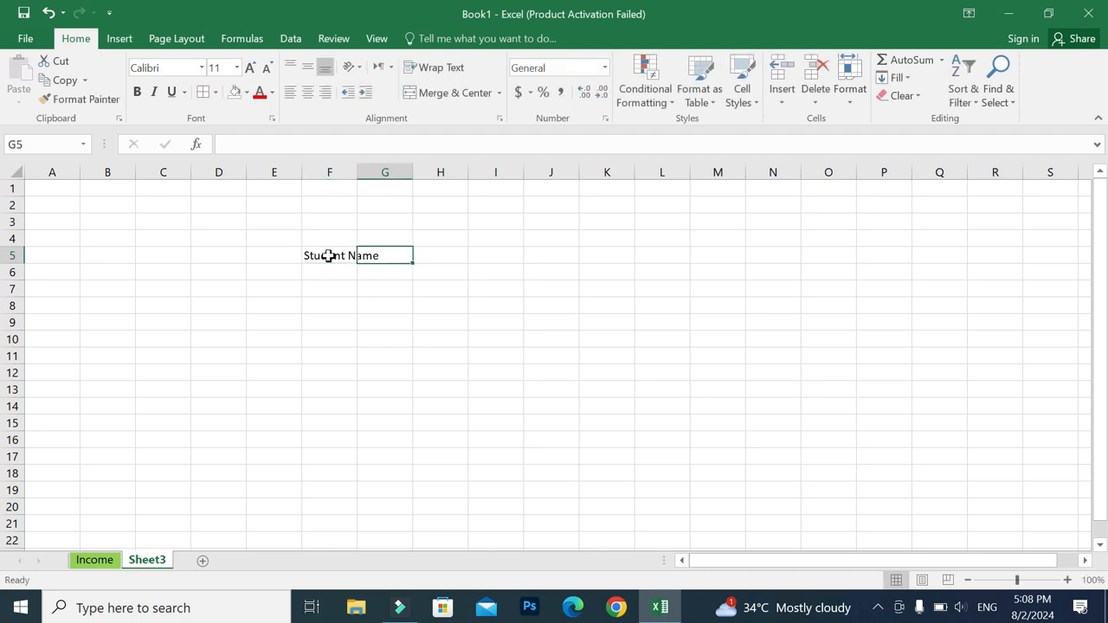
pyautogui.doubleClick(356, 171)
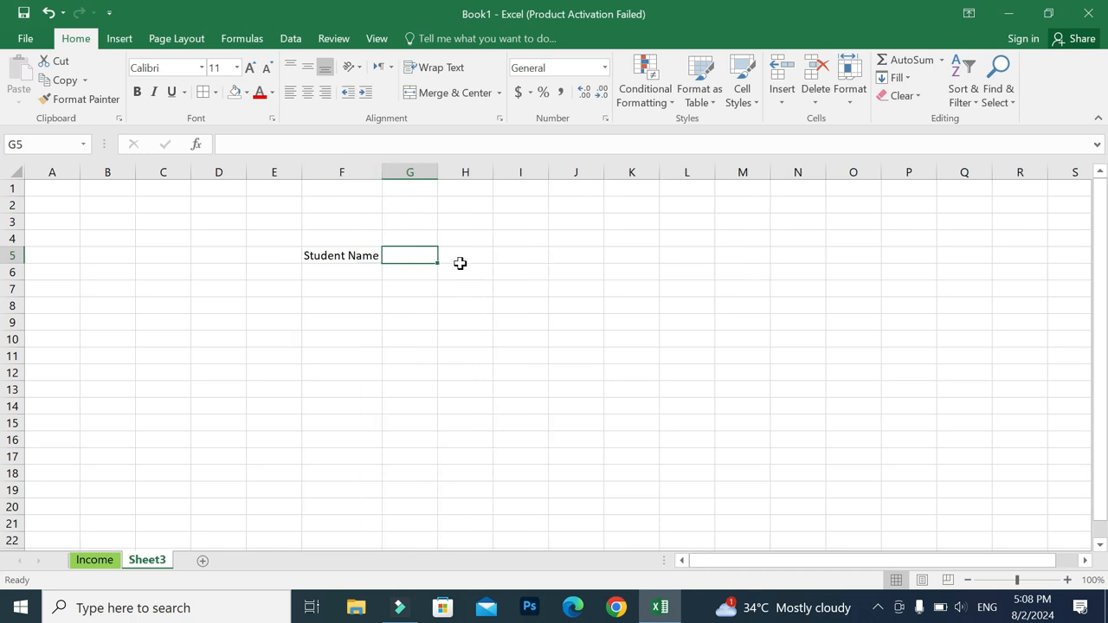
# Step: Enter the subject headers "Math" in G5 and "Physics" in H5
pyautogui.write('Math')
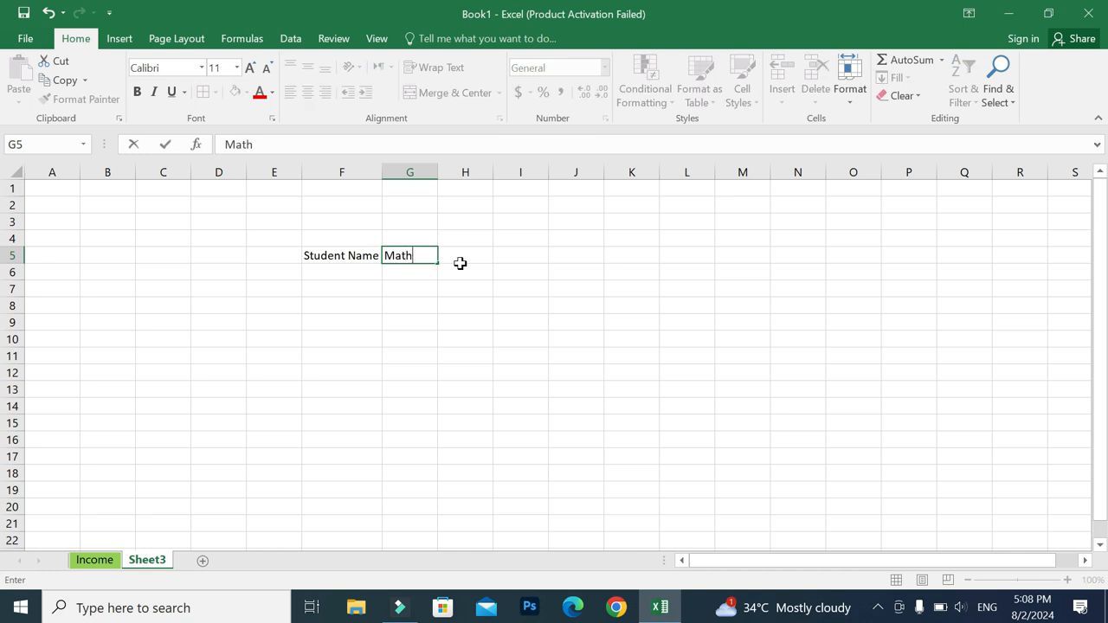
pyautogui.press('Tab')
pyautogui.write('Phy')
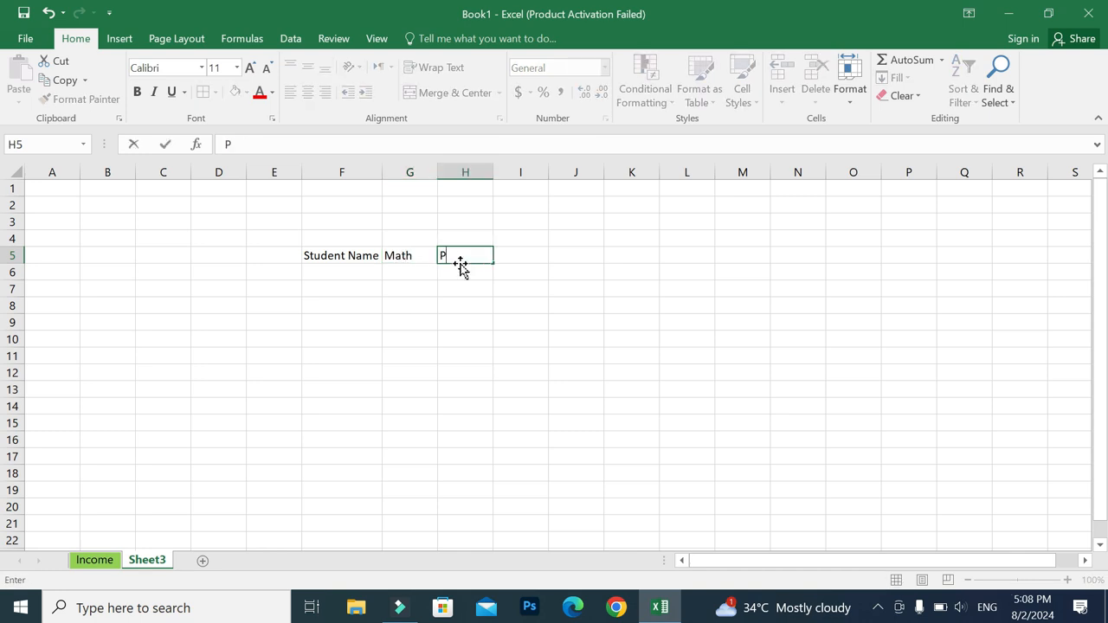
pyautogui.press('Tab')
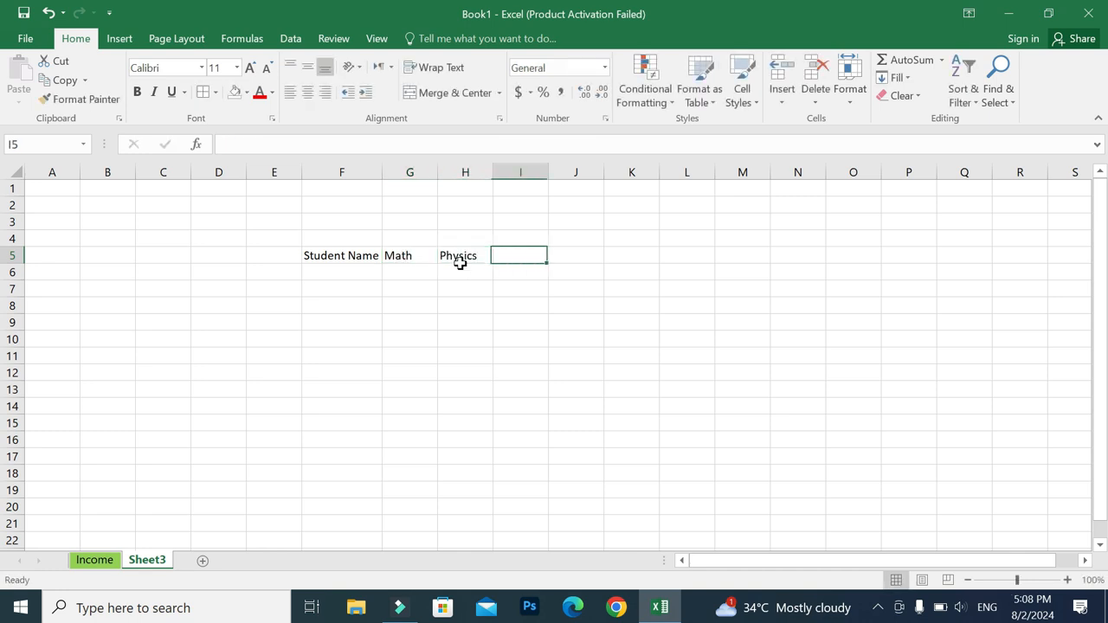
# Step: Enter the header "Computer" in I5 and apply all borders to F5:I11
pyautogui.write('Computer')
pyautogui.click(451, 421)
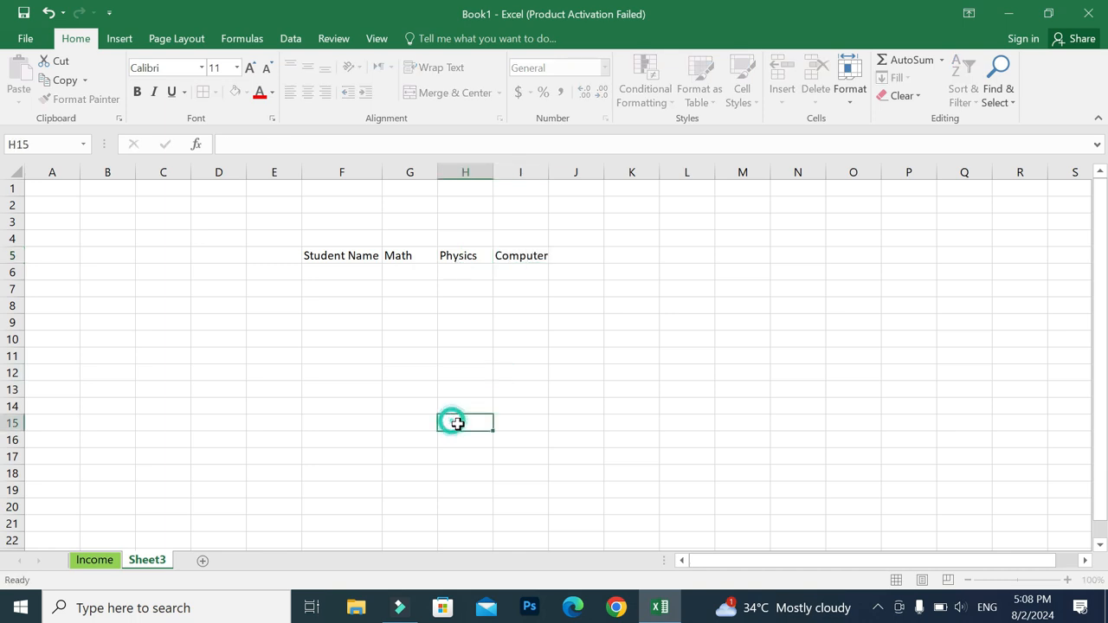
pyautogui.moveTo(365, 254); pyautogui.dragTo(536, 349)
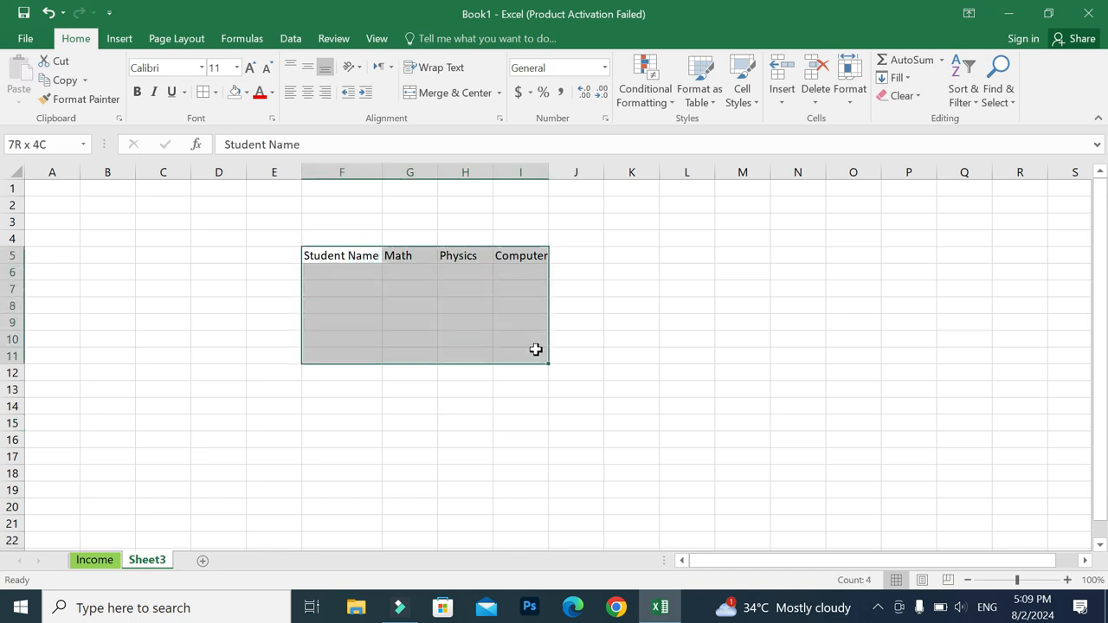
pyautogui.click(203, 92)
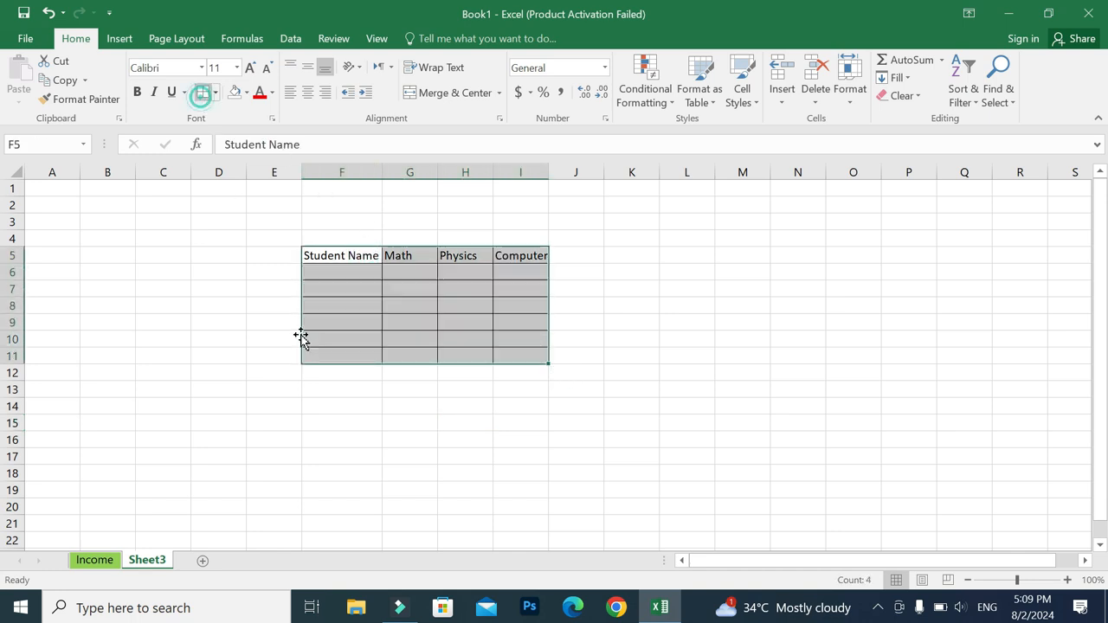
pyautogui.click(400, 518)
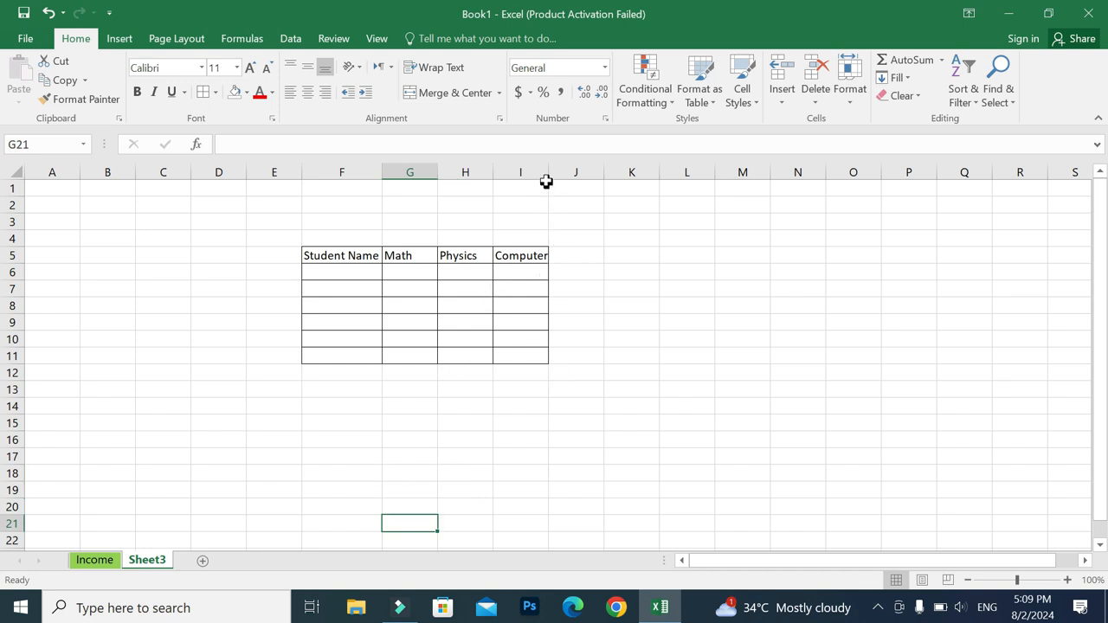
# Step: Enter the headers "Total" in J5, "Percentage" in K5 and "Grade" in L5
pyautogui.click(562, 258)
pyautogui.write('Total')
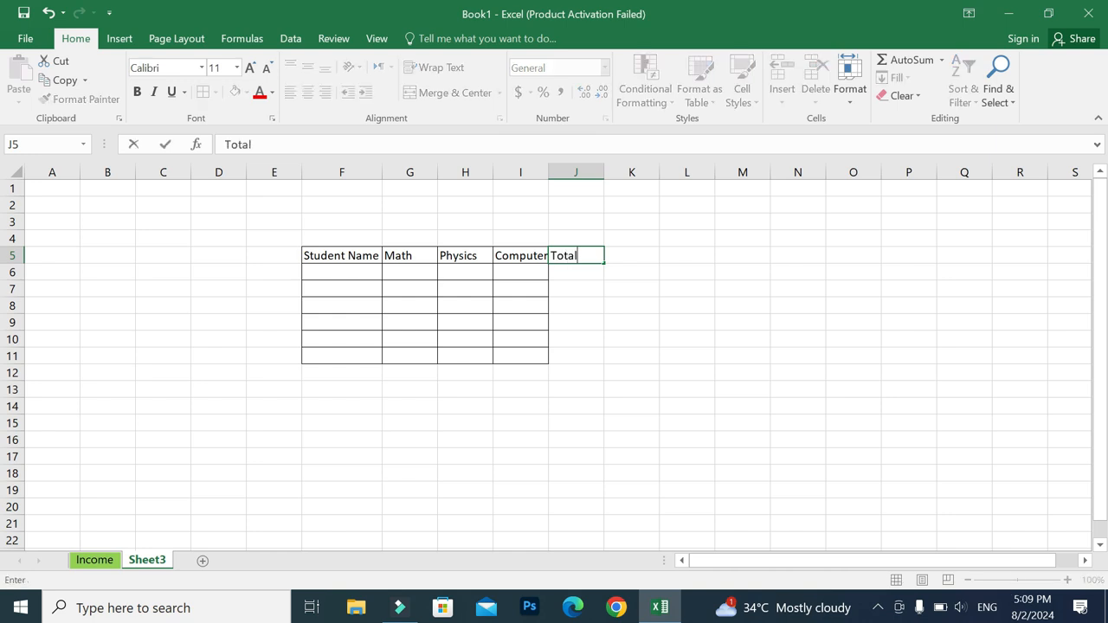
pyautogui.press('Tab')
pyautogui.write('PErc')
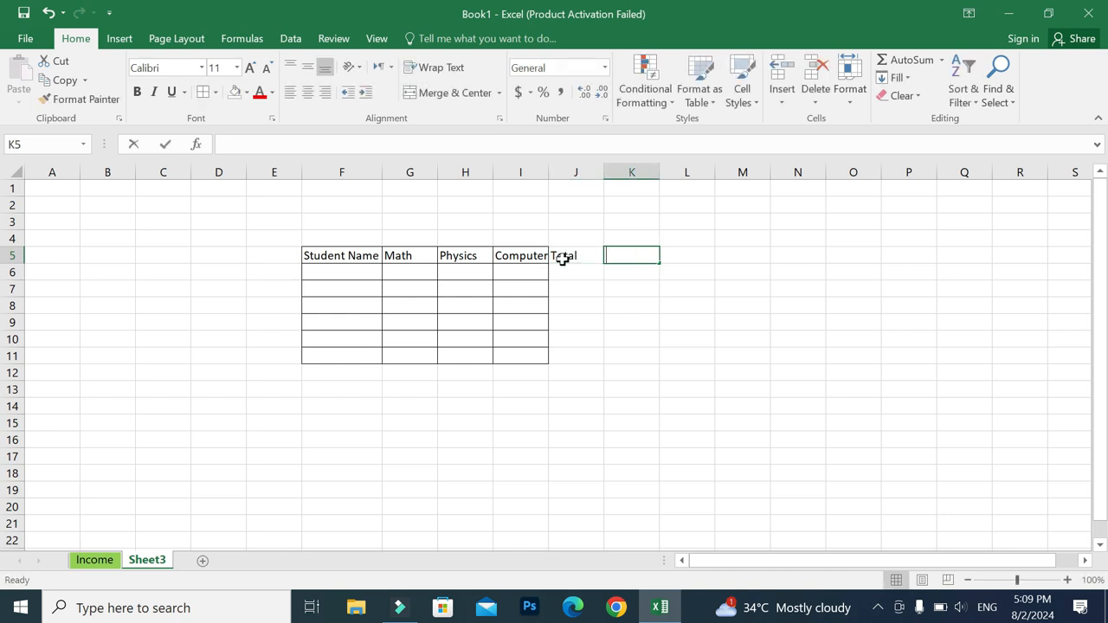
pyautogui.write('rcentage')
pyautogui.press('Tab')
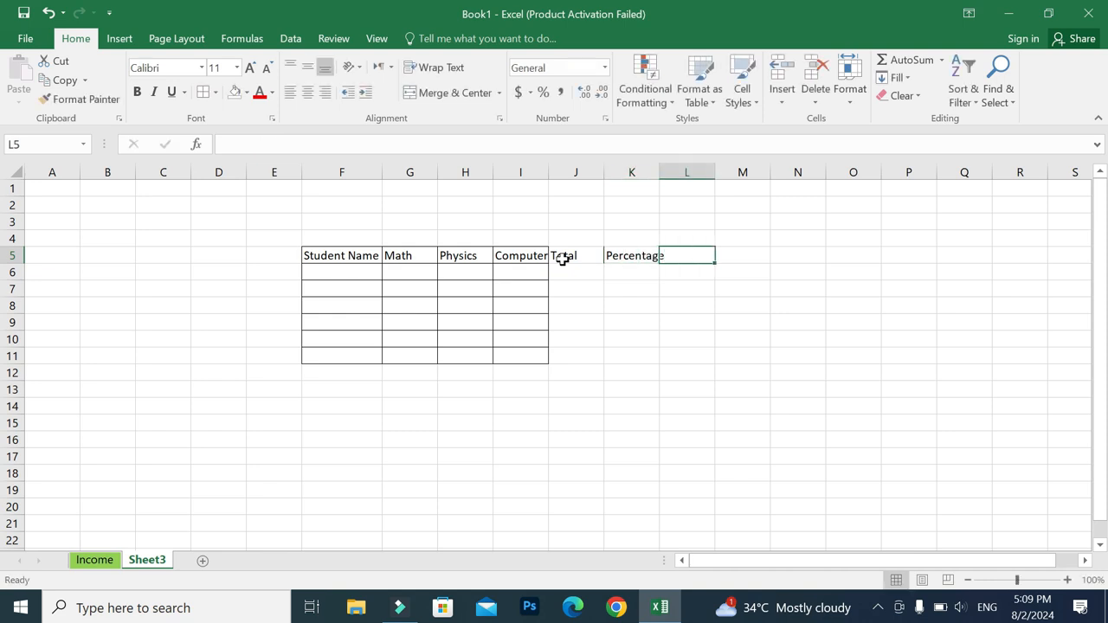
pyautogui.write('Grad')
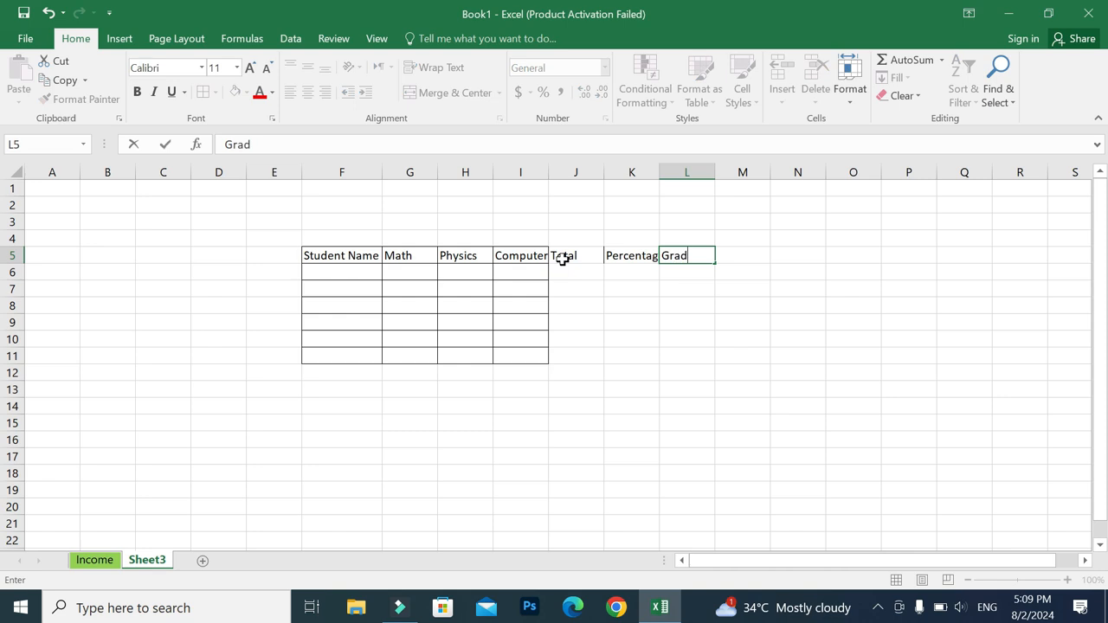
pyautogui.write('e')
pyautogui.click(606, 460)
# Step: Apply all borders to the Total, Percentage and Grade columns in J5:L11
pyautogui.moveTo(562, 256); pyautogui.dragTo(696, 272)
pyautogui.moveTo(696, 333); pyautogui.dragTo(697, 355)
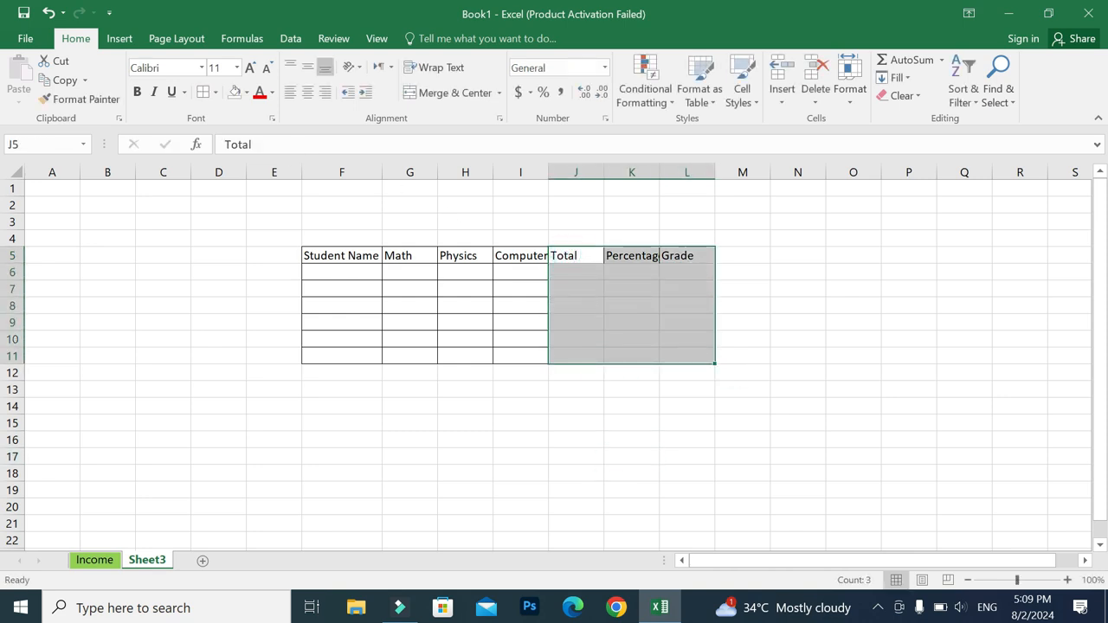
pyautogui.click(201, 91)
pyautogui.click(359, 492)
# Step: Center and bold the header row F5:L5, and fit the widths of the Percentage and Computer columns
pyautogui.moveTo(341, 255); pyautogui.dragTo(665, 257)
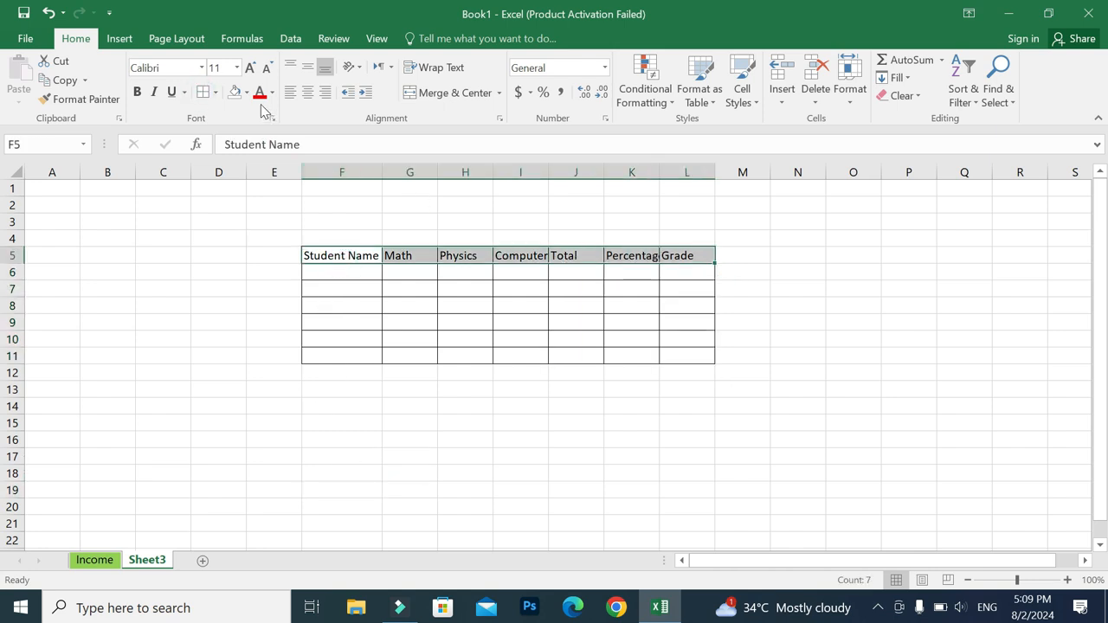
pyautogui.click(308, 92)
pyautogui.click(136, 92)
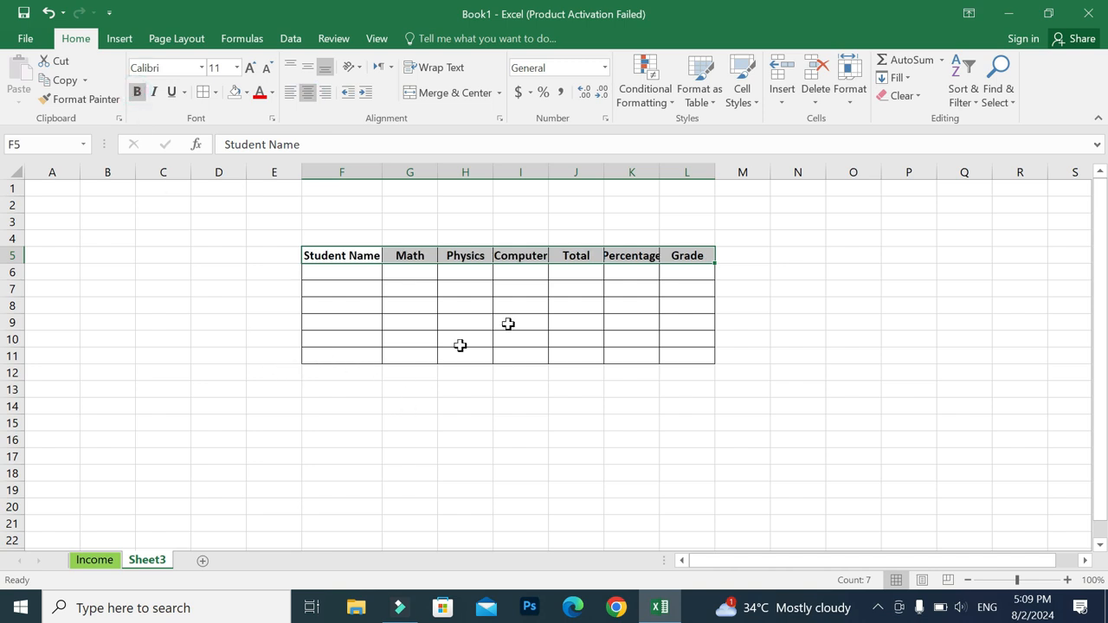
pyautogui.doubleClick(656, 174)
pyautogui.click(616, 422)
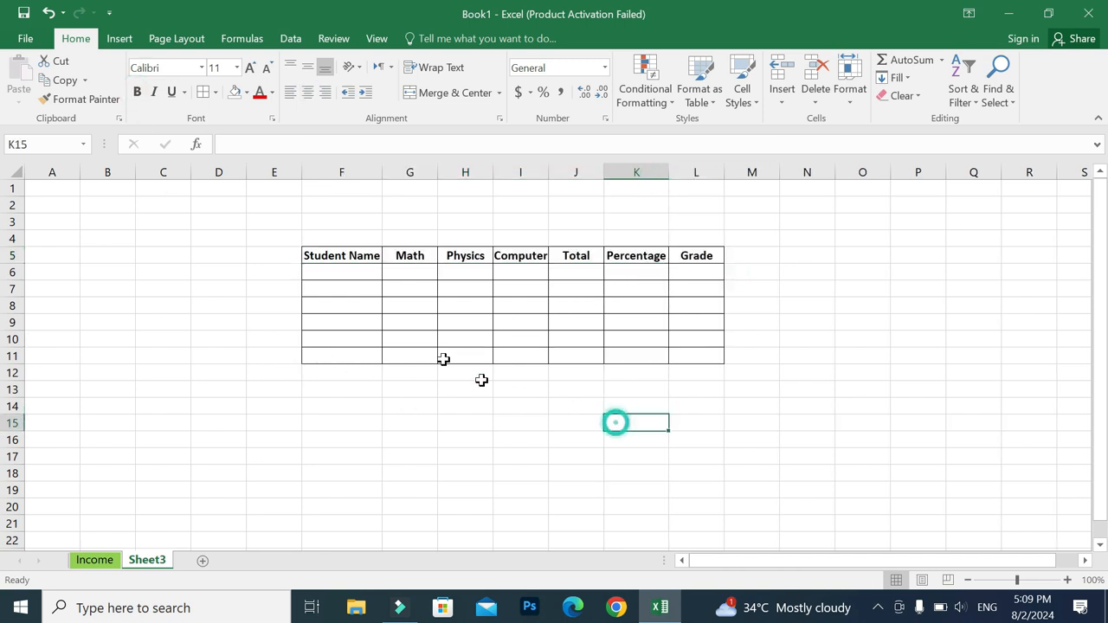
pyautogui.doubleClick(550, 172)
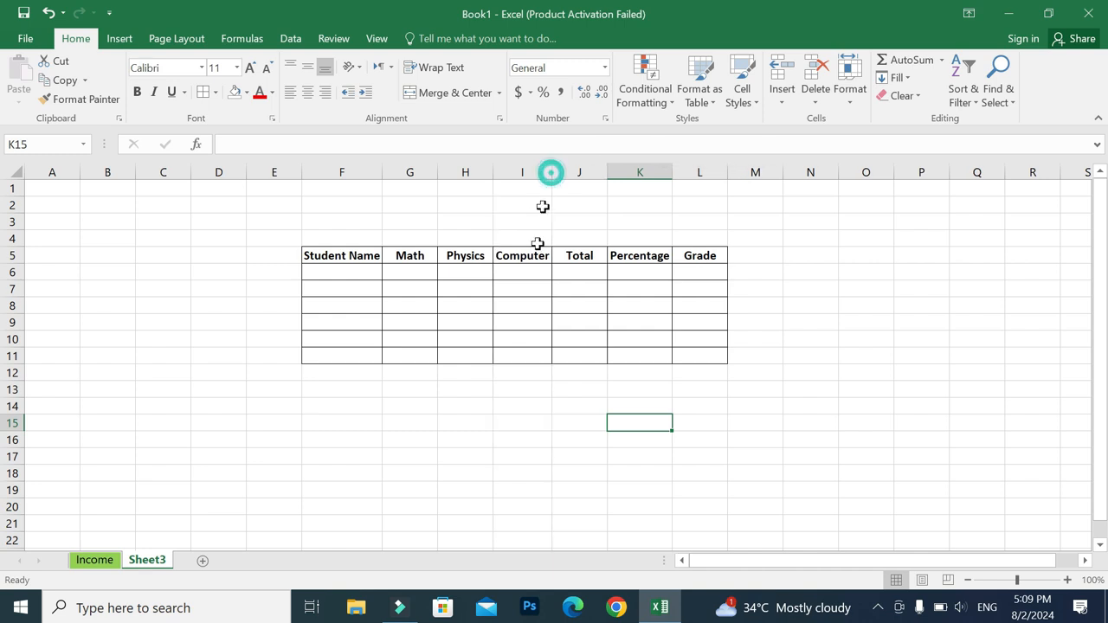
pyautogui.click(481, 453)
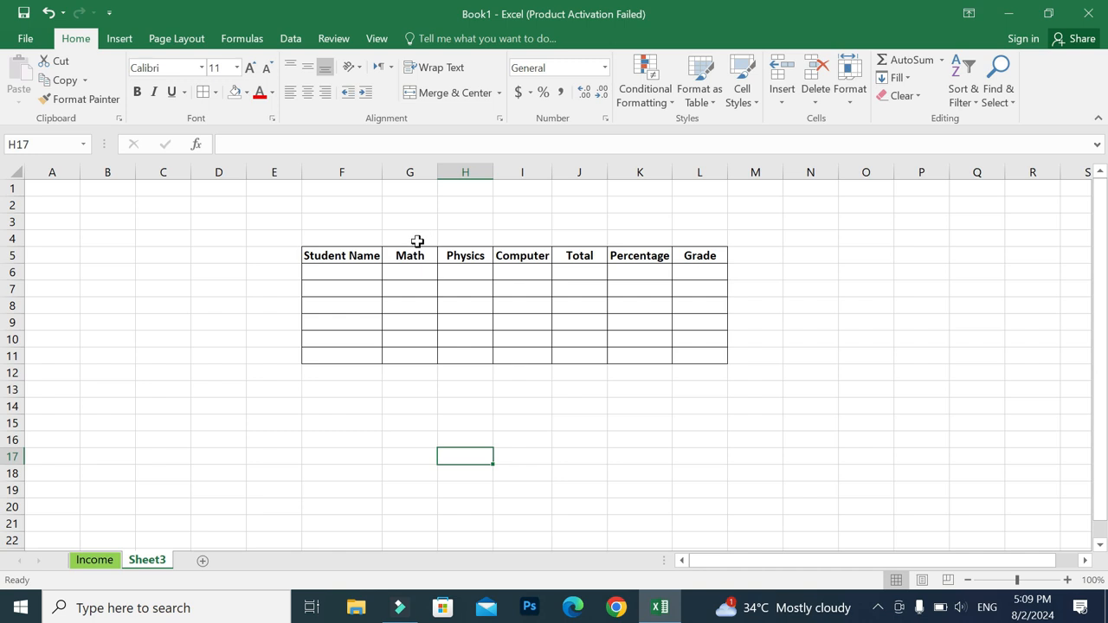
# Step: Apply all borders to G4:I4 above the subject headers
pyautogui.moveTo(417, 240); pyautogui.dragTo(511, 239)
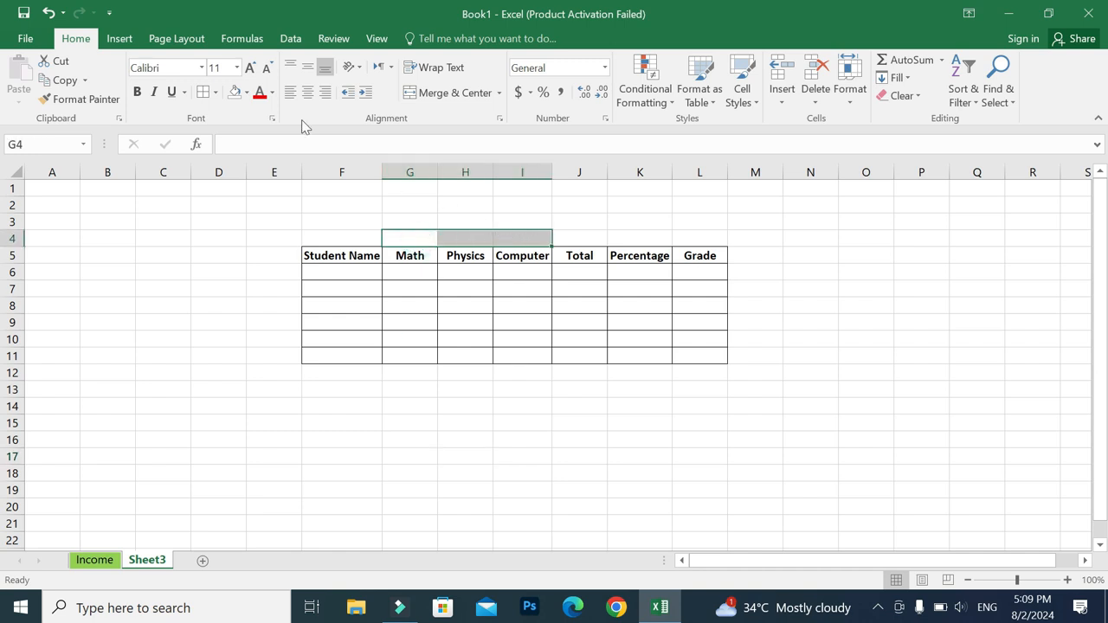
pyautogui.click(203, 92)
pyautogui.click(411, 457)
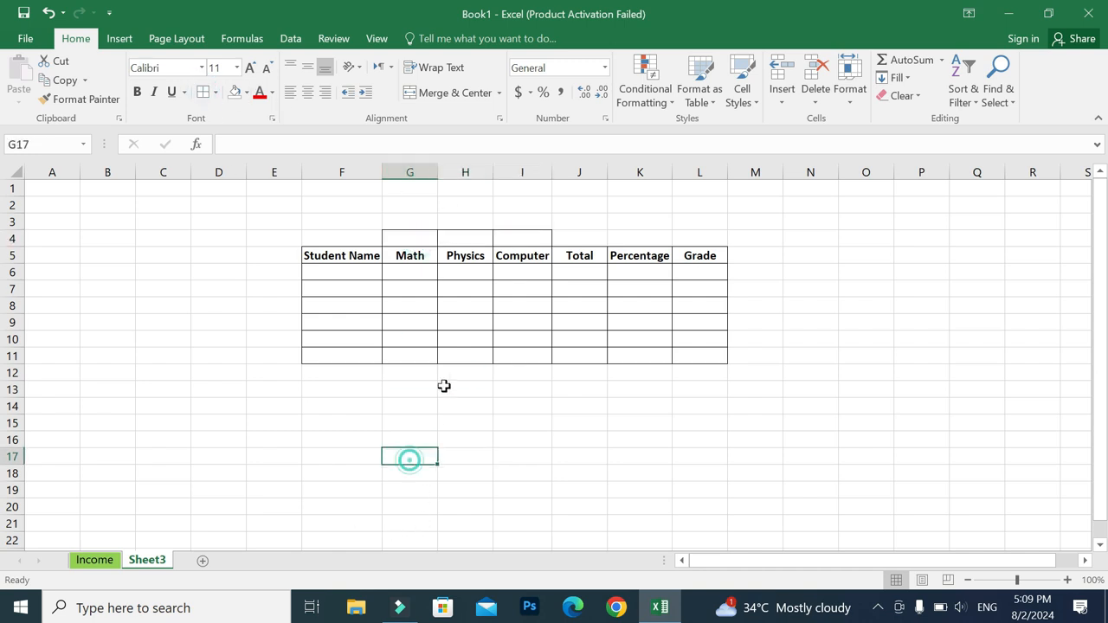
# Step: Enter the marks 100 in G4, 85 in H4 and 75 in I4 above the subject headers
pyautogui.click(407, 244)
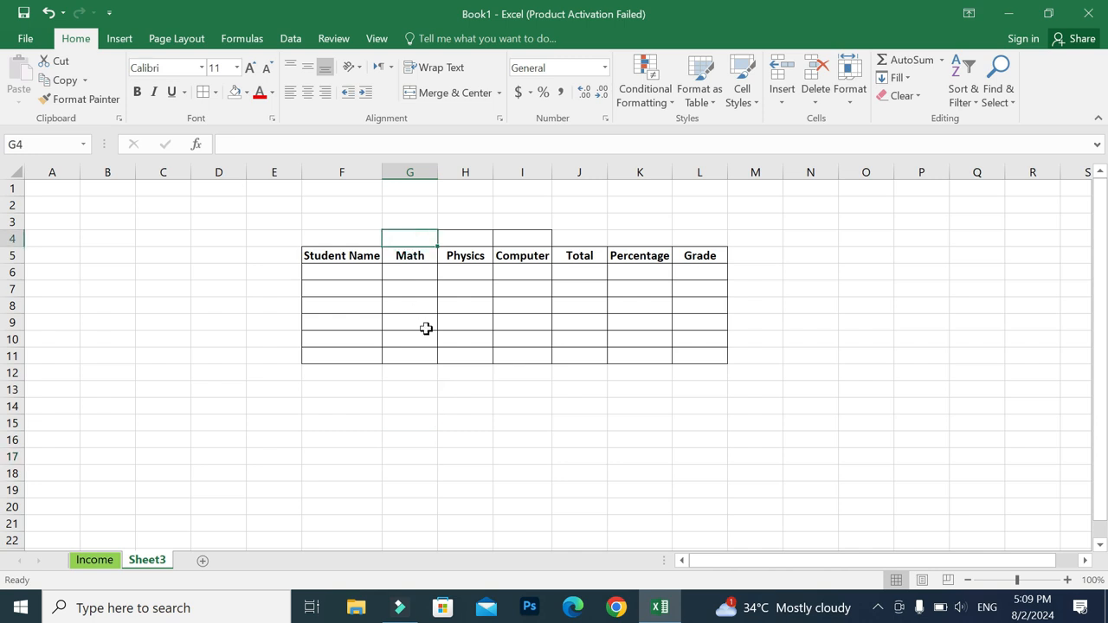
pyautogui.write('100')
pyautogui.press('Tab')
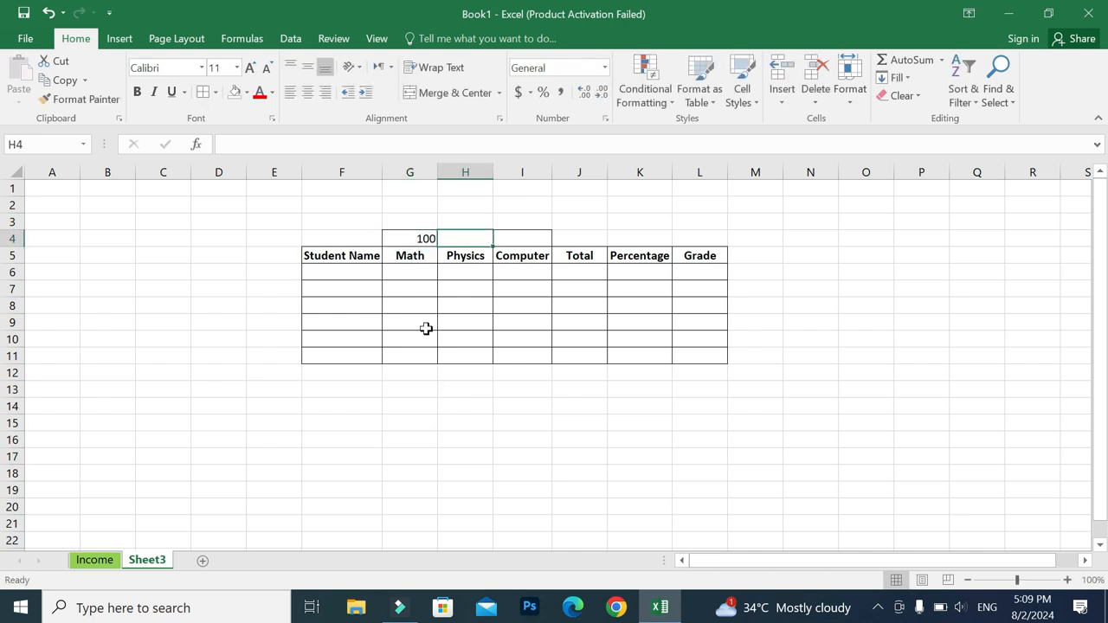
pyautogui.write('85')
pyautogui.press('Tab')
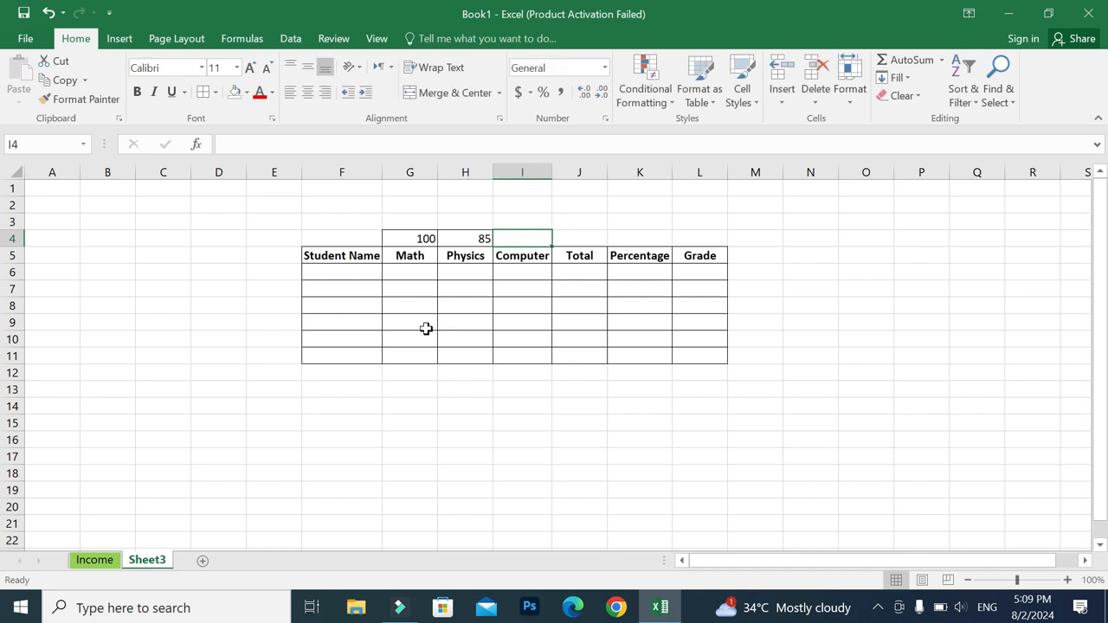
pyautogui.write('7')
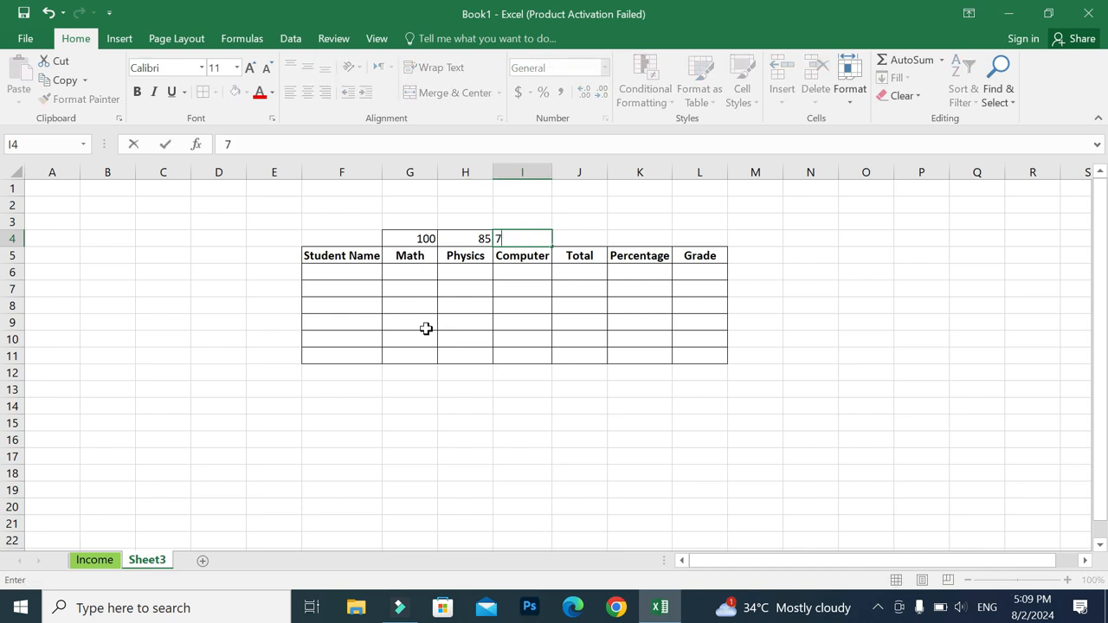
pyautogui.write('5')
pyautogui.click(516, 457)
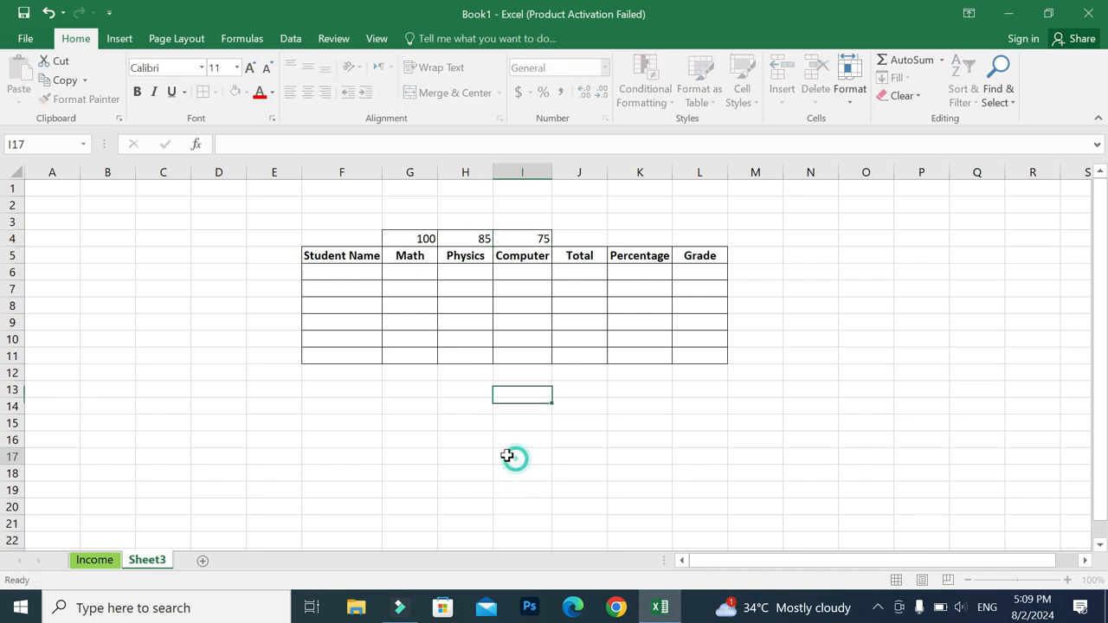
# Step: Center the marks in G4:I4 horizontally
pyautogui.moveTo(424, 238); pyautogui.dragTo(519, 239)
pyautogui.click(310, 95)
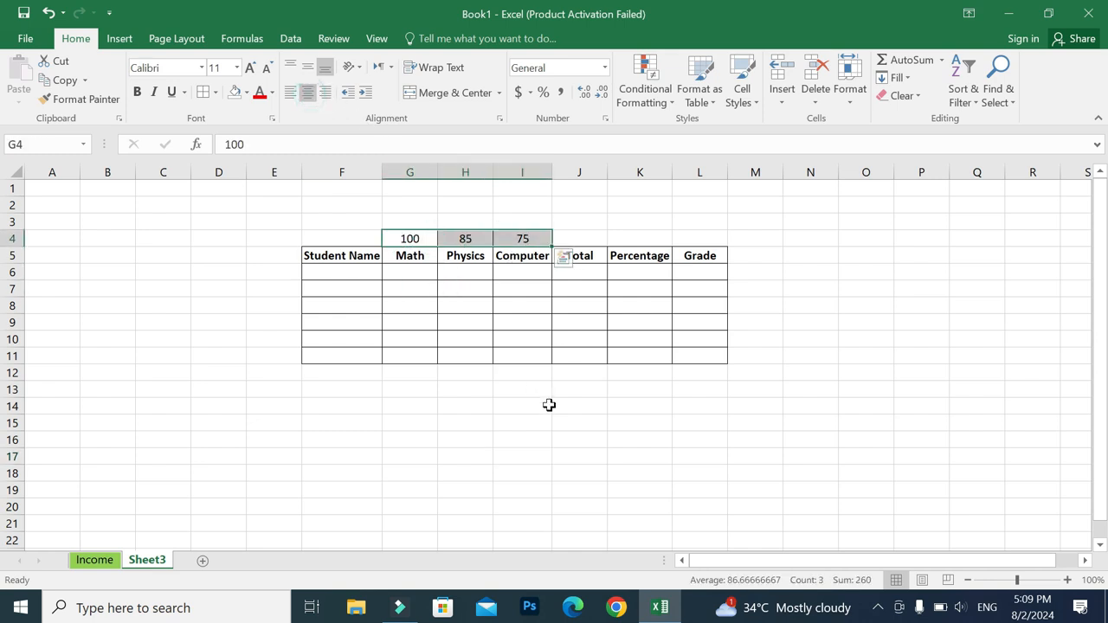
pyautogui.click(567, 438)
# Step: Center and border cell J4 and enter the formula =SUM(G4:I4) in it
pyautogui.click(589, 238)
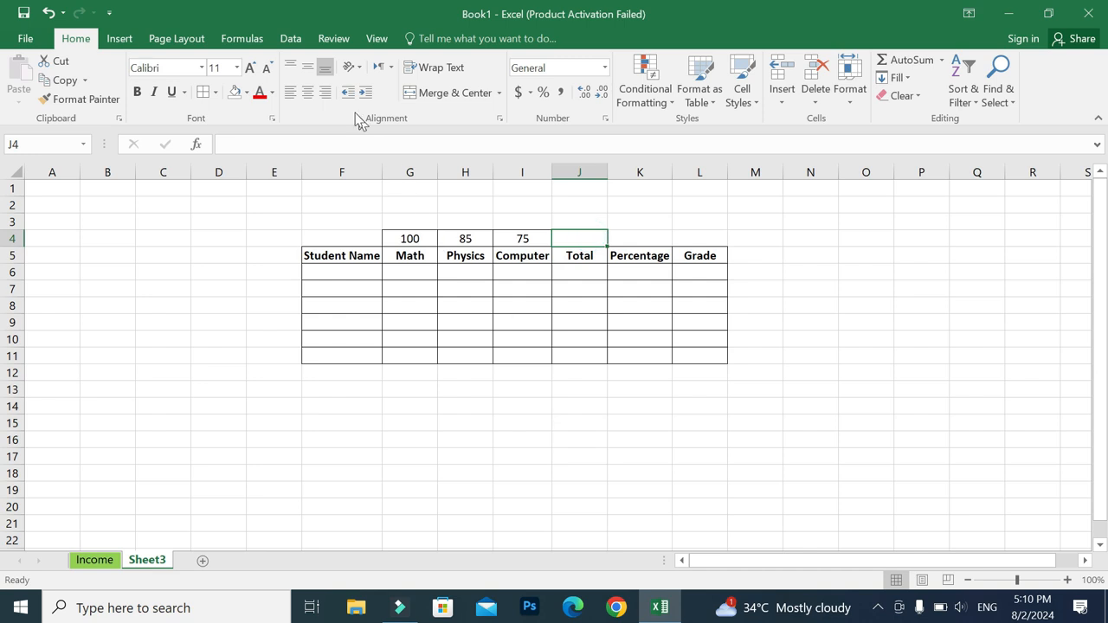
pyautogui.click(305, 71)
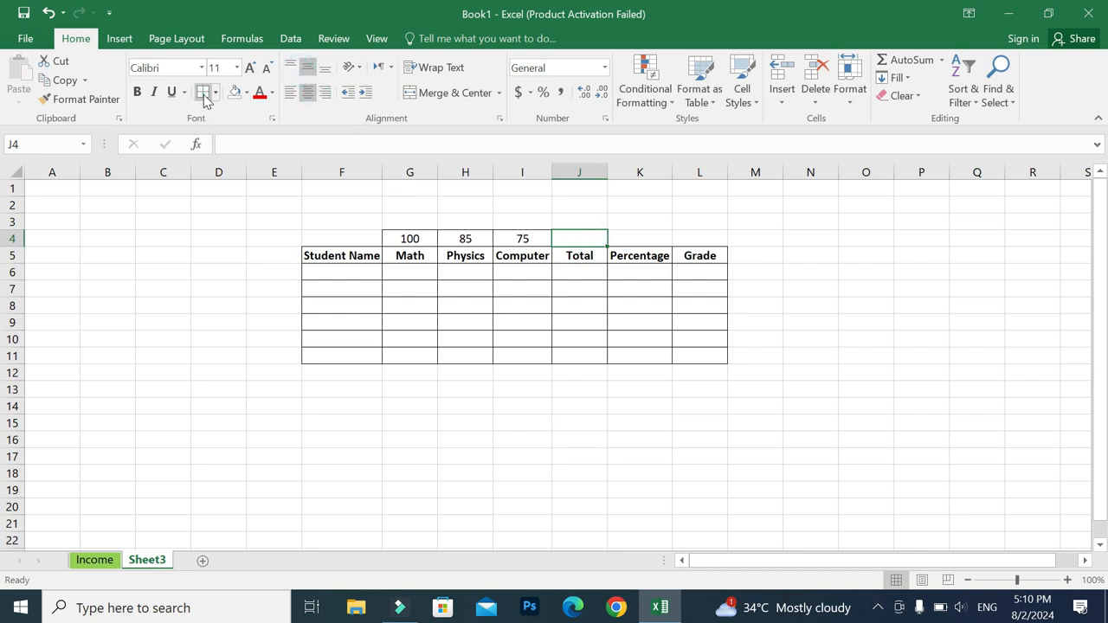
pyautogui.write('=')
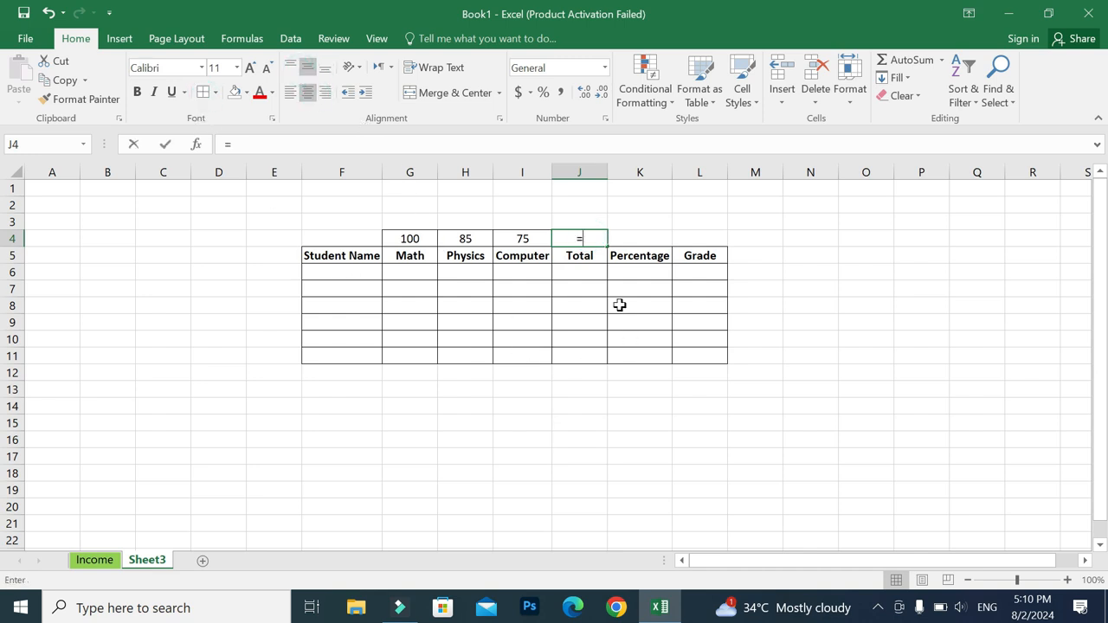
pyautogui.write('sum(')
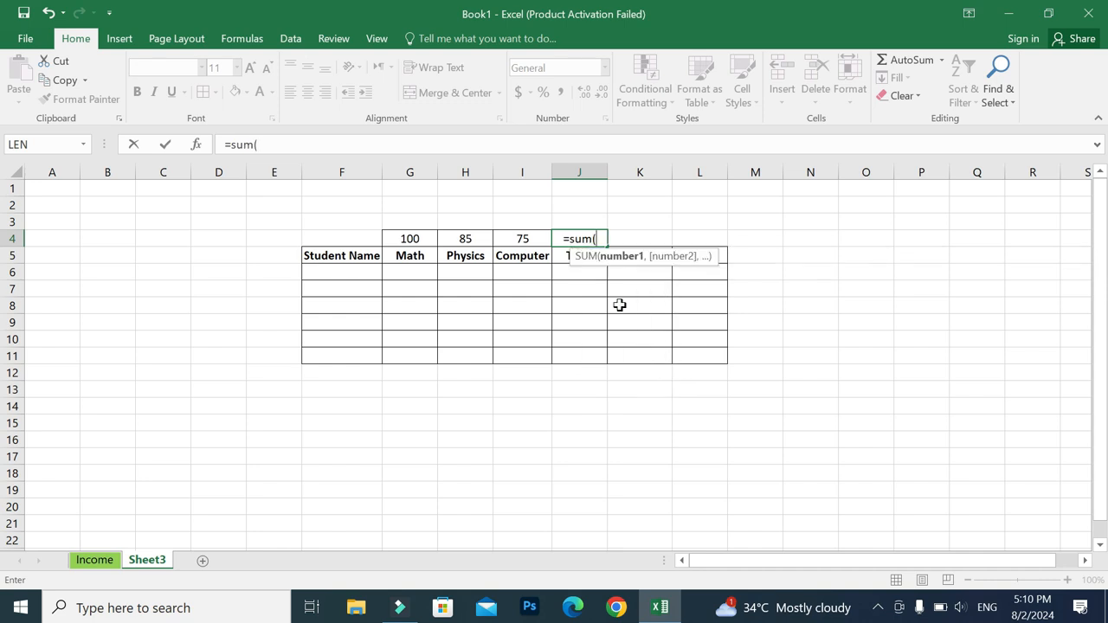
pyautogui.click(412, 239)
pyautogui.moveTo(517, 246); pyautogui.dragTo(519, 245)
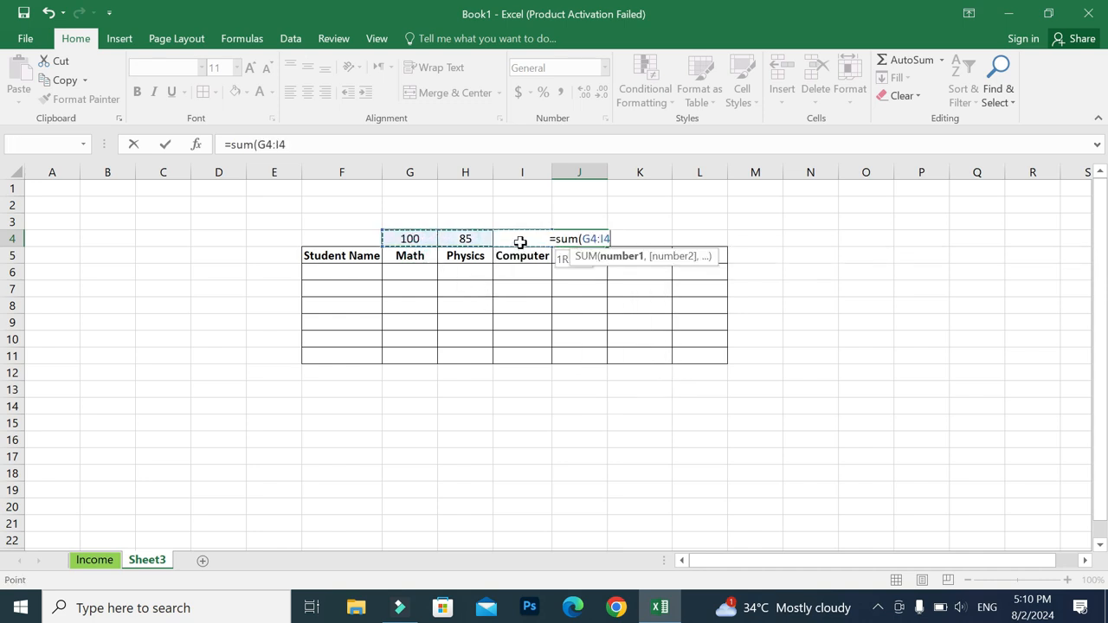
pyautogui.press('Return')
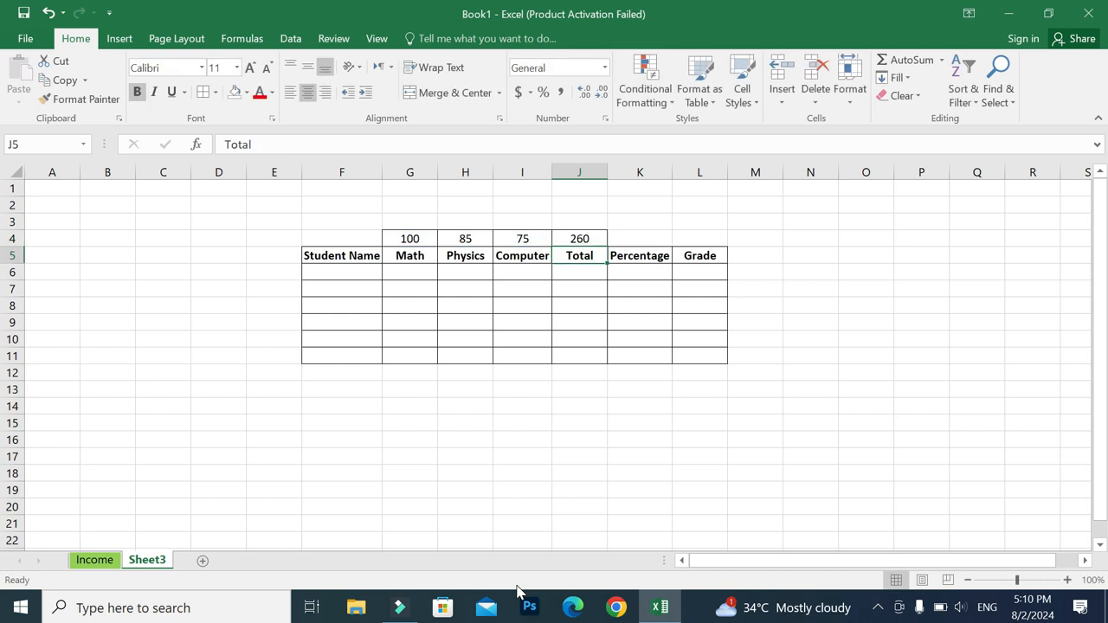
pyautogui.click(575, 488)
# Step: Enter the formula =SUM(G6:I6) in J6 to total the first student's marks
pyautogui.click(587, 271)
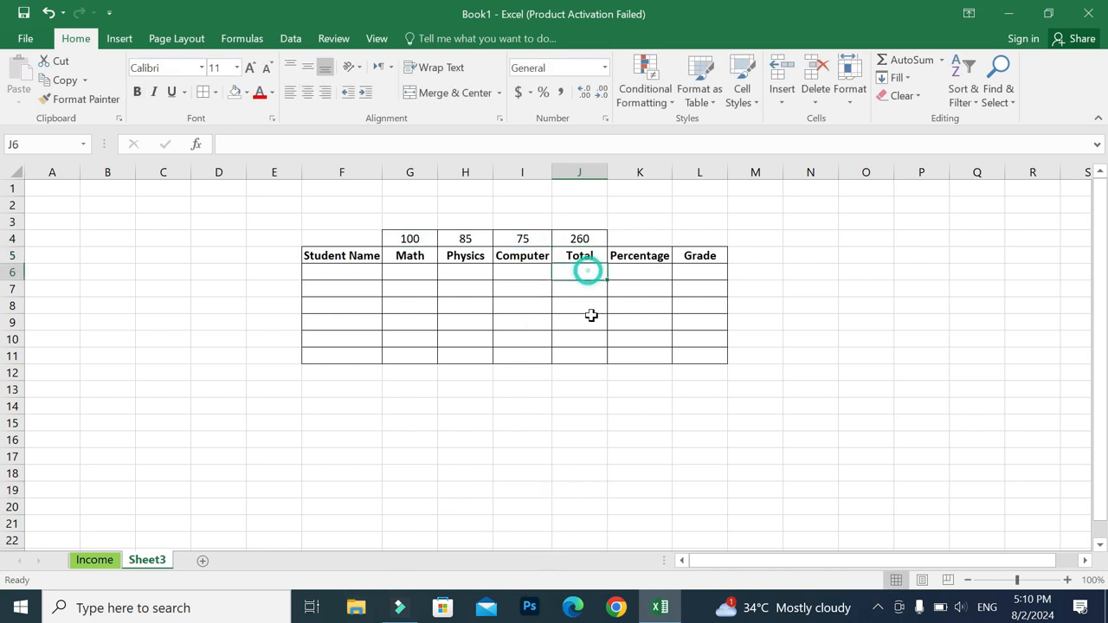
pyautogui.write('=')
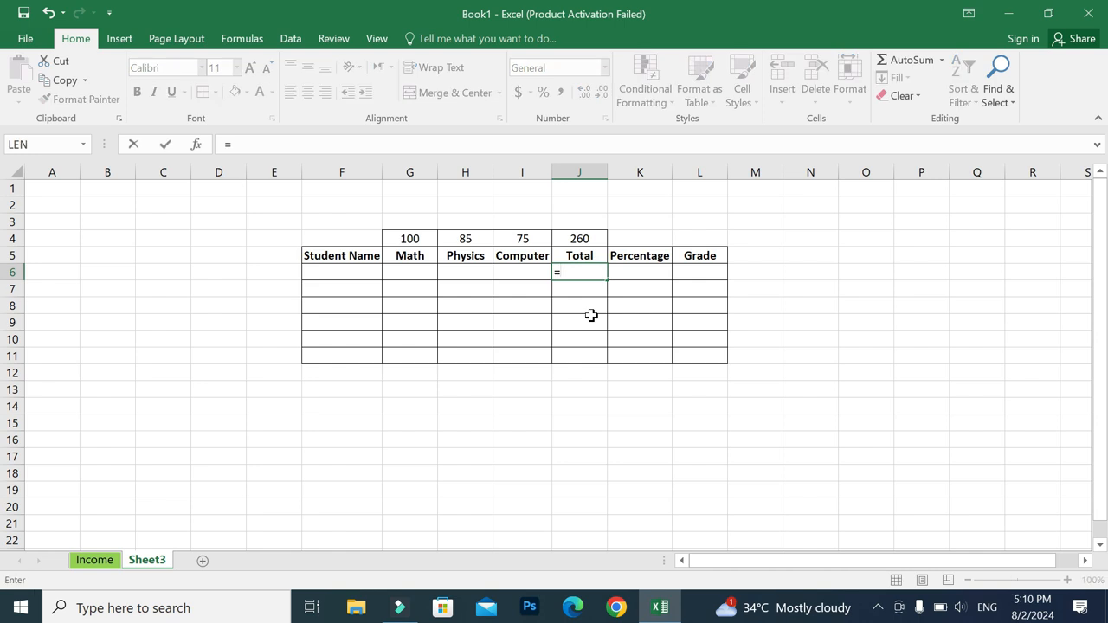
pyautogui.write('Sum')
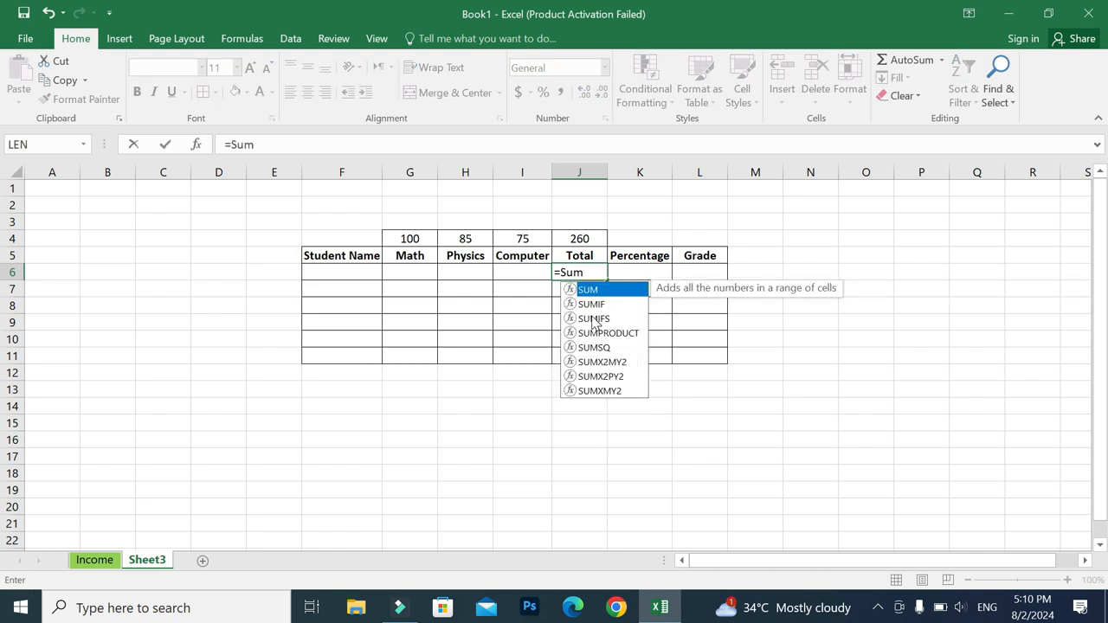
pyautogui.write('(')
pyautogui.moveTo(423, 276); pyautogui.dragTo(527, 275)
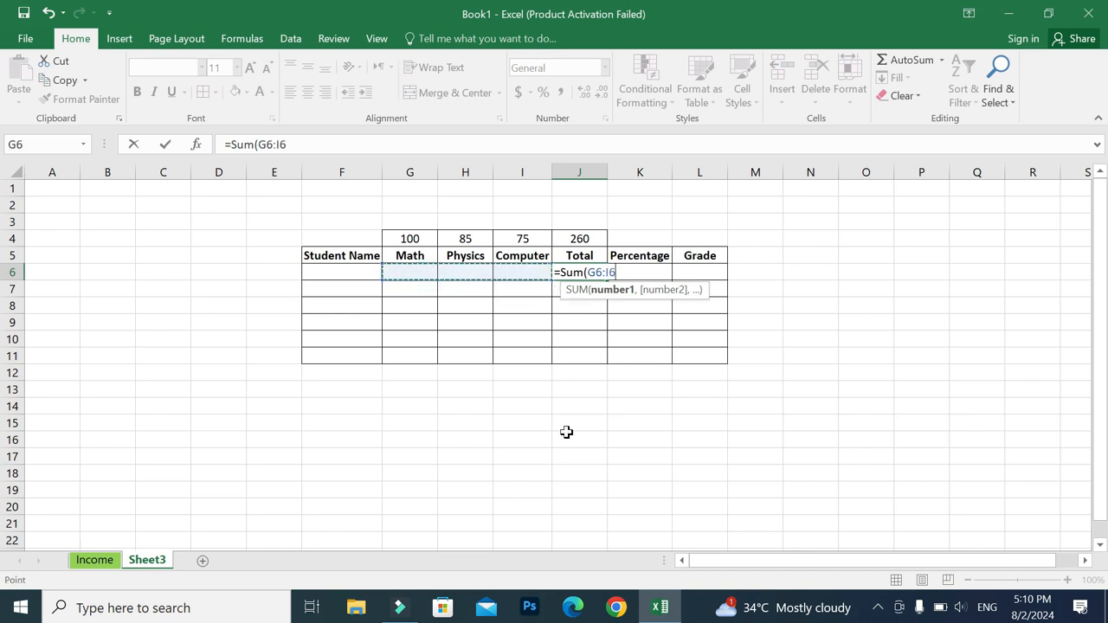
pyautogui.press('Return')
# Step: Center J6 and fill its total formula down to J11
pyautogui.click(598, 273)
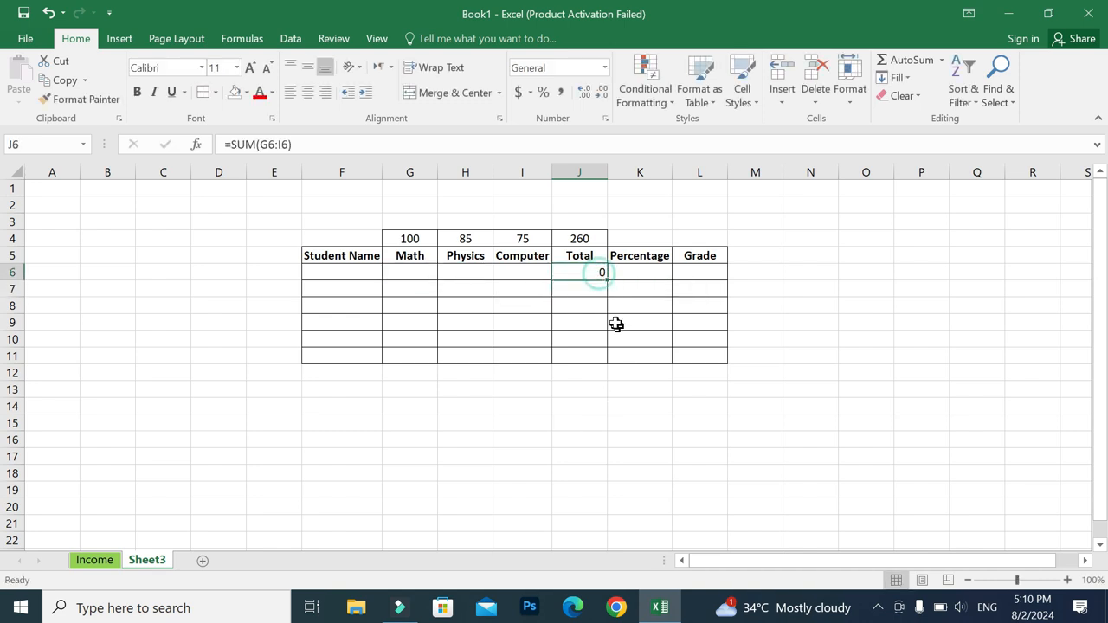
pyautogui.click(310, 71)
pyautogui.moveTo(607, 280); pyautogui.dragTo(594, 364)
pyautogui.click(679, 458)
# Step: Center the Percentage and Grade cells K6:L11 horizontally and vertically
pyautogui.moveTo(645, 271)
pyautogui.mouseDown()
pyautogui.moveTo(710, 339)
pyautogui.moveTo(705, 356)
pyautogui.mouseUp()
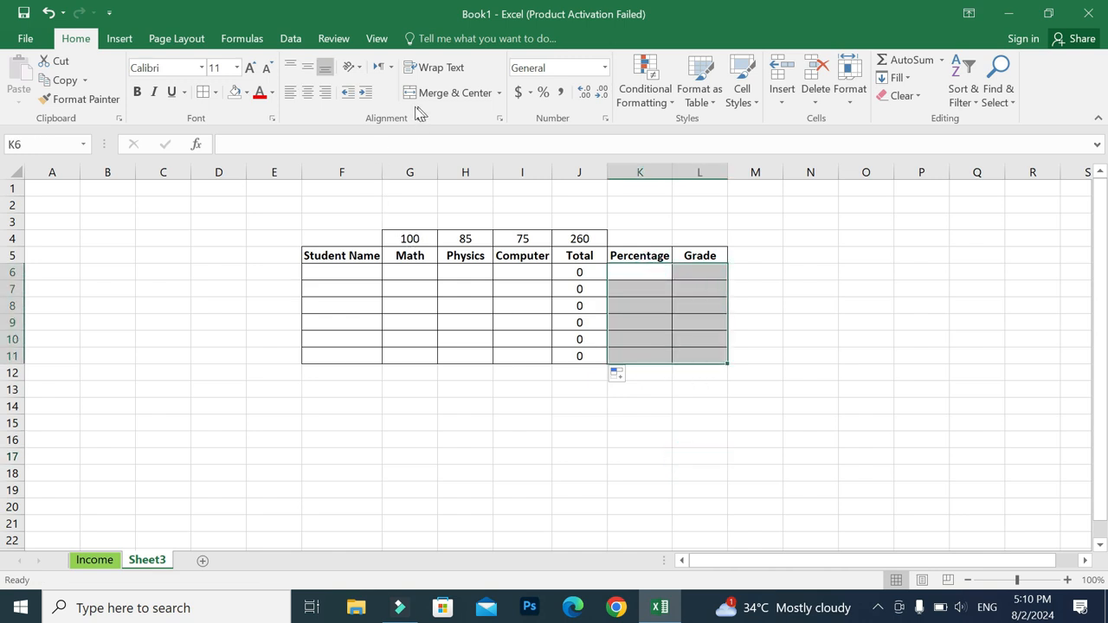
pyautogui.click(307, 92)
pyautogui.click(308, 68)
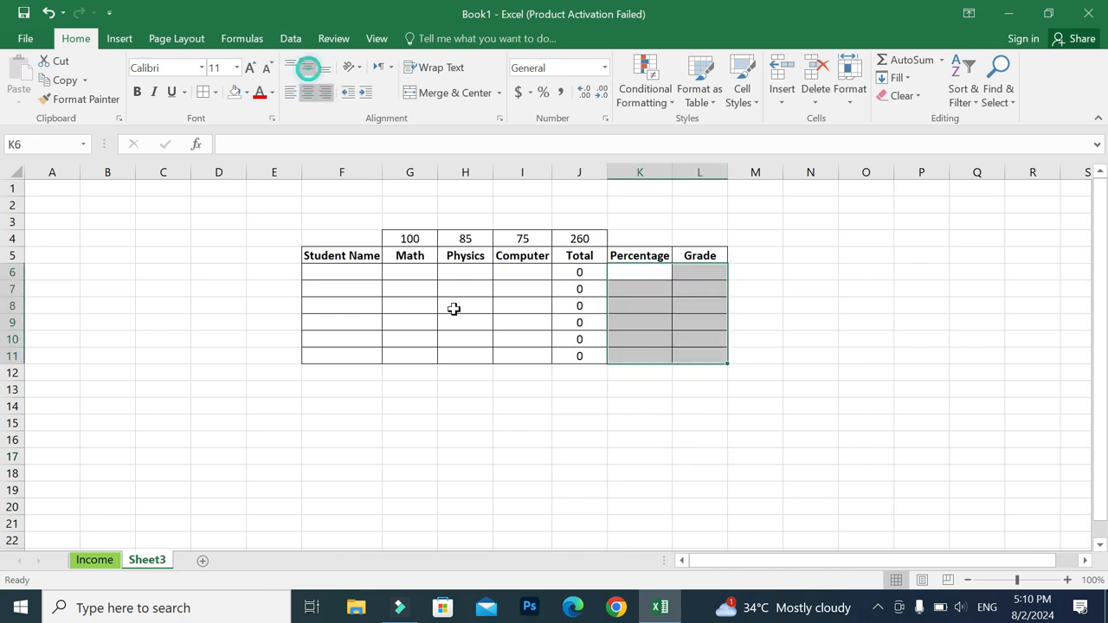
# Step: Enter the percentage formula =J6*100/J4 in K6 for the first student
pyautogui.click(568, 453)
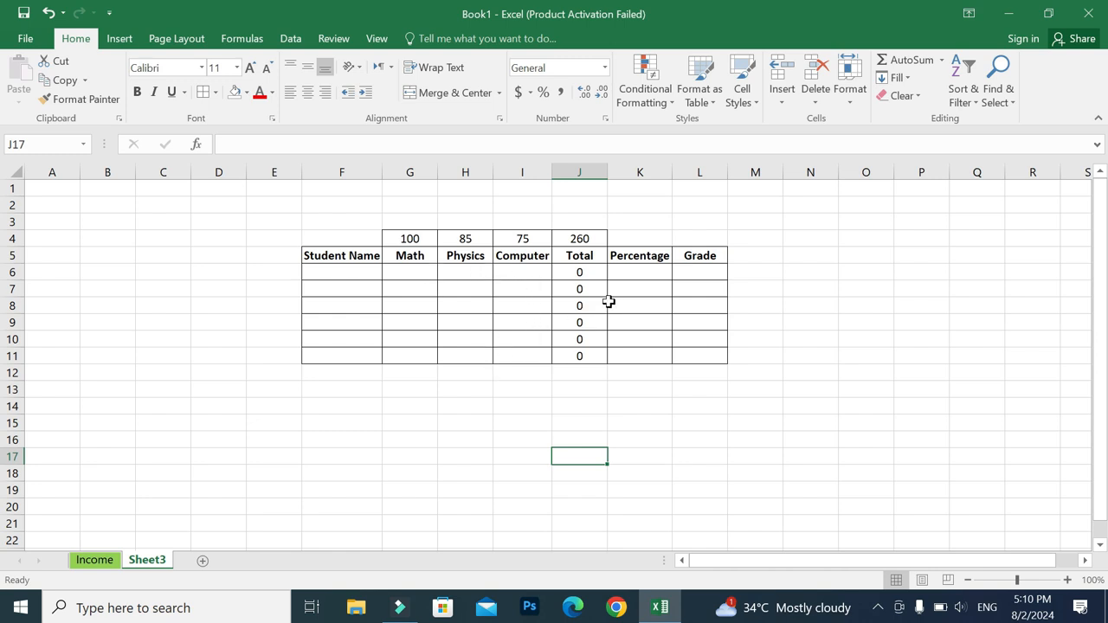
pyautogui.click(646, 273)
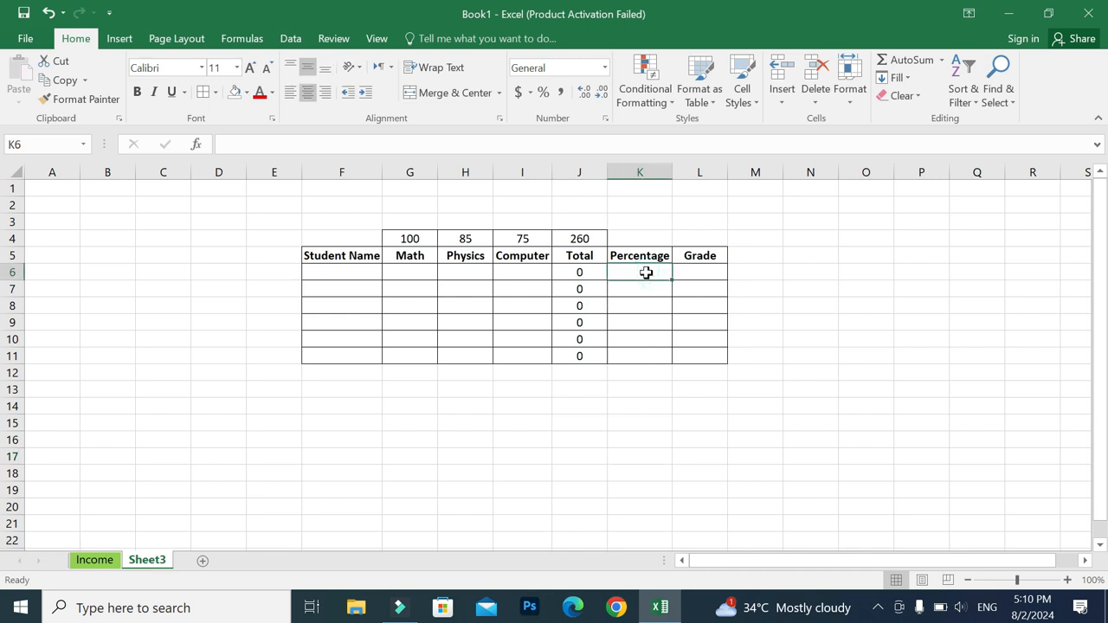
pyautogui.write('=')
pyautogui.click(593, 273)
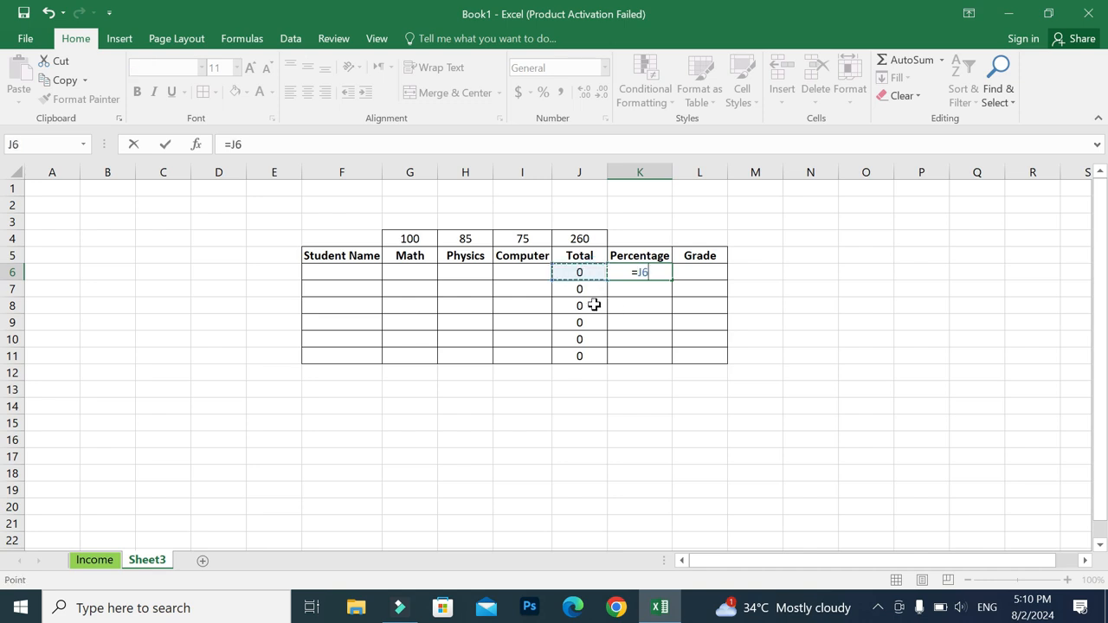
pyautogui.write('*100')
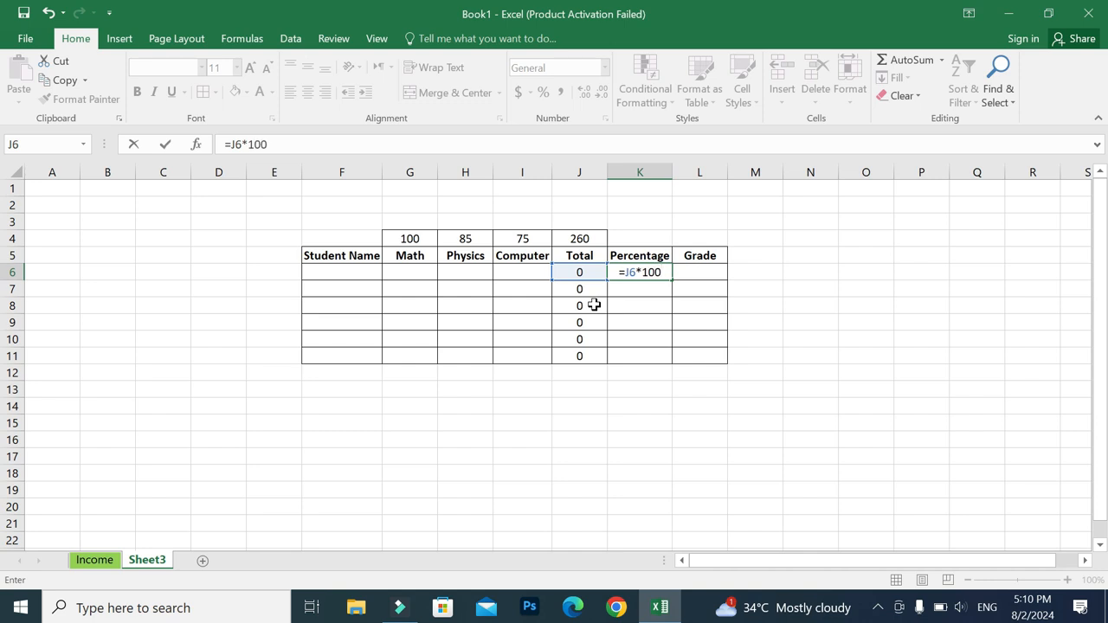
pyautogui.write('/')
pyautogui.click(584, 238)
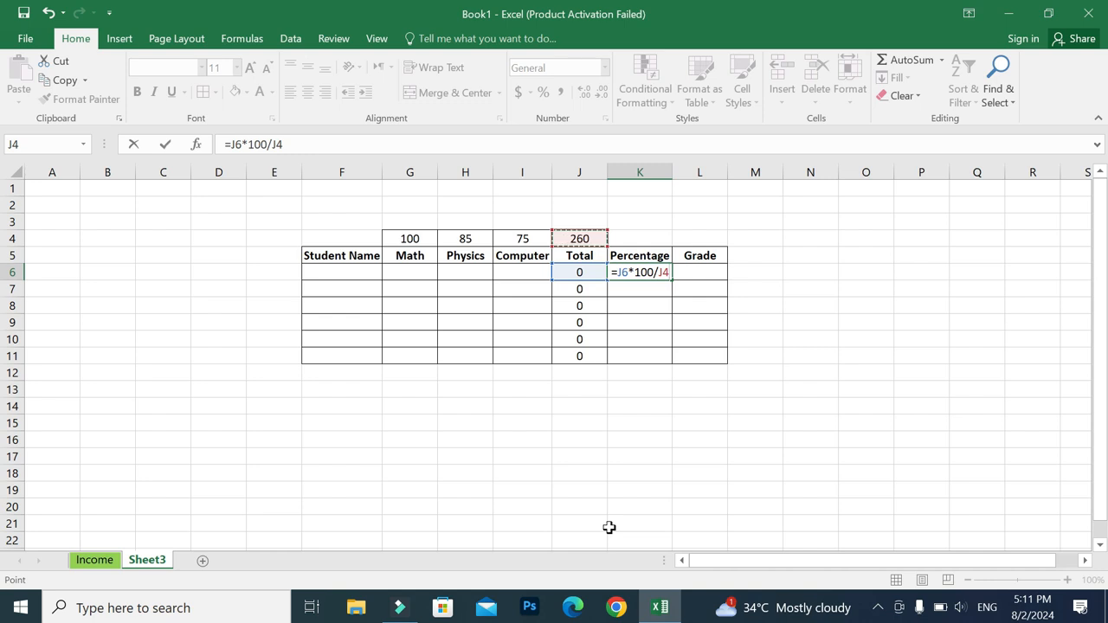
pyautogui.press('Return')
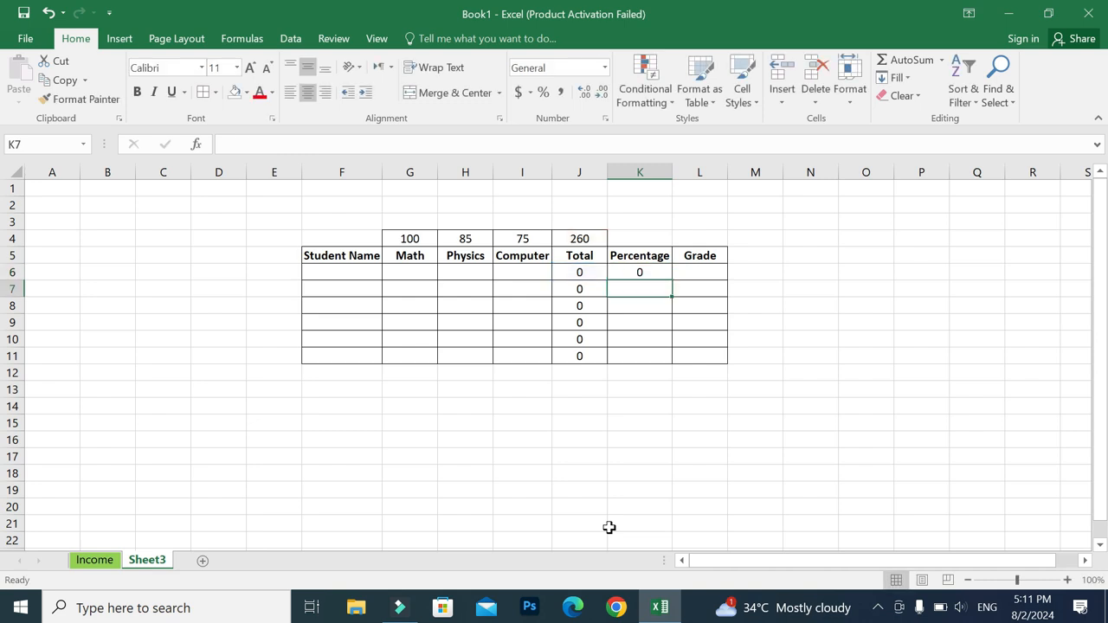
# Step: Try filling the percentage formula from K6 down to K7, inspect the copied formula, and clear K7
pyautogui.click(638, 272)
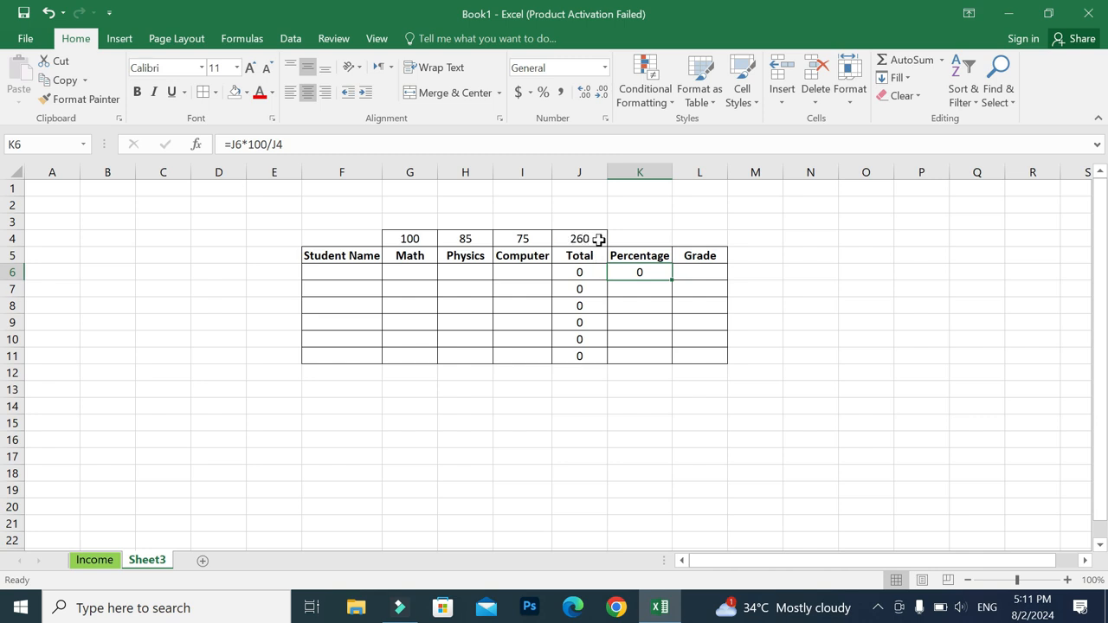
pyautogui.moveTo(670, 280); pyautogui.dragTo(672, 296)
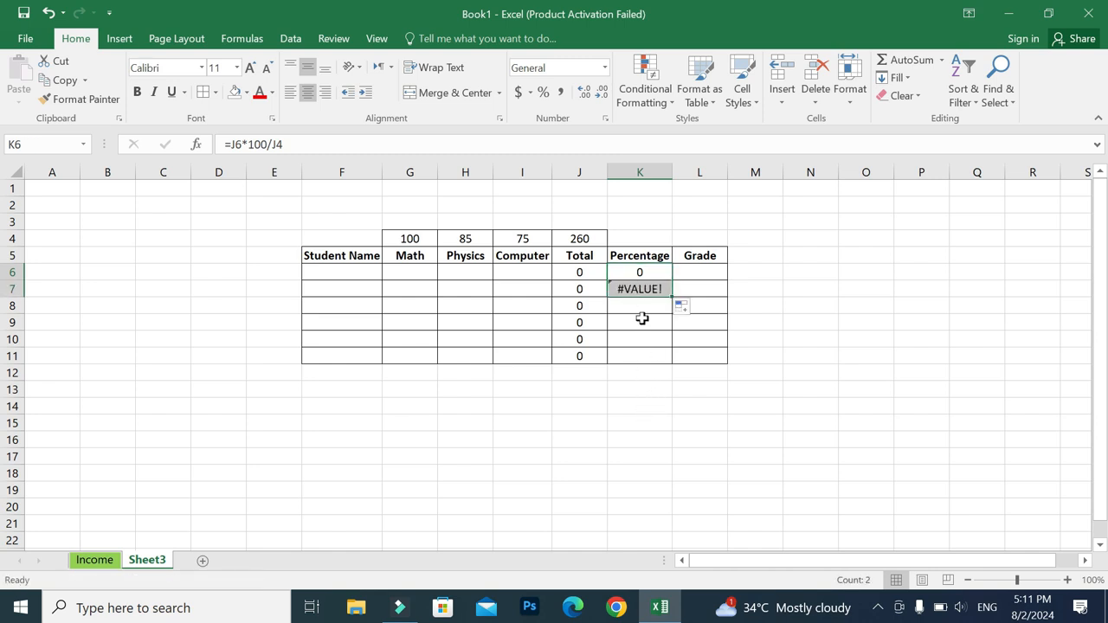
pyautogui.click(635, 407)
pyautogui.click(642, 292)
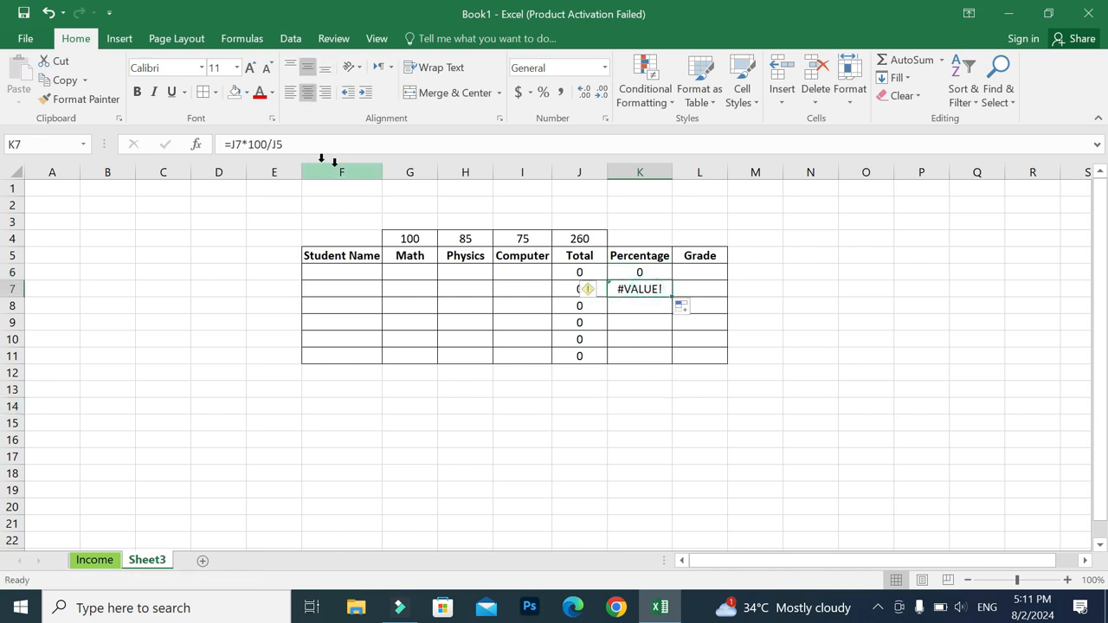
pyautogui.click(635, 271)
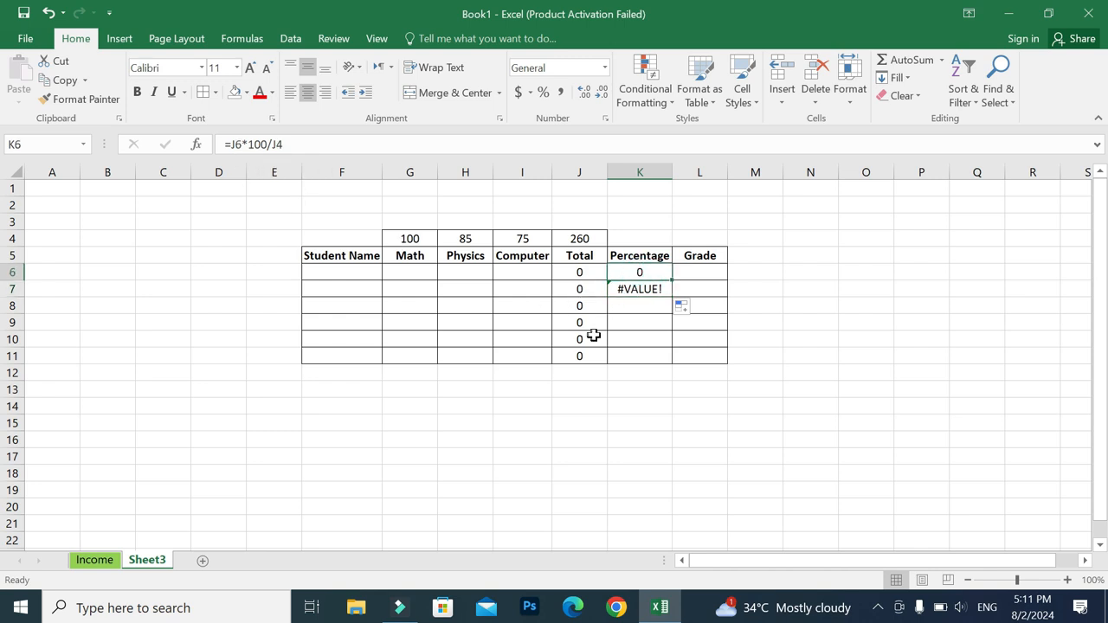
pyautogui.click(639, 290)
pyautogui.press('Delete')
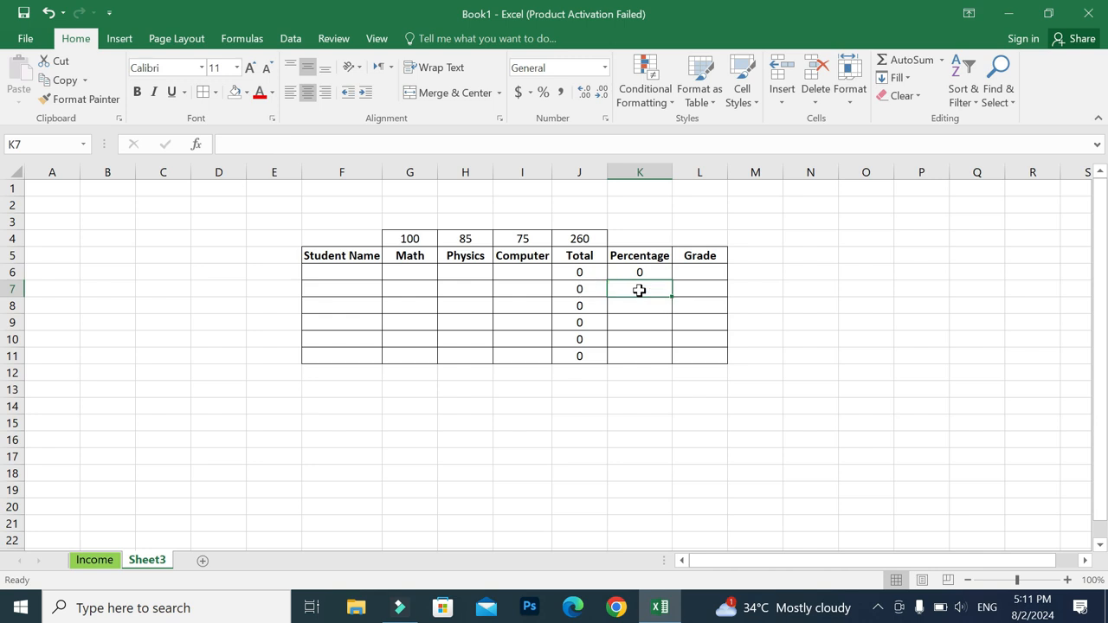
# Step: Make the J4 reference absolute in K6 so the formula reads =J6*100/$J$4, and fill it down to K11
pyautogui.click(647, 274)
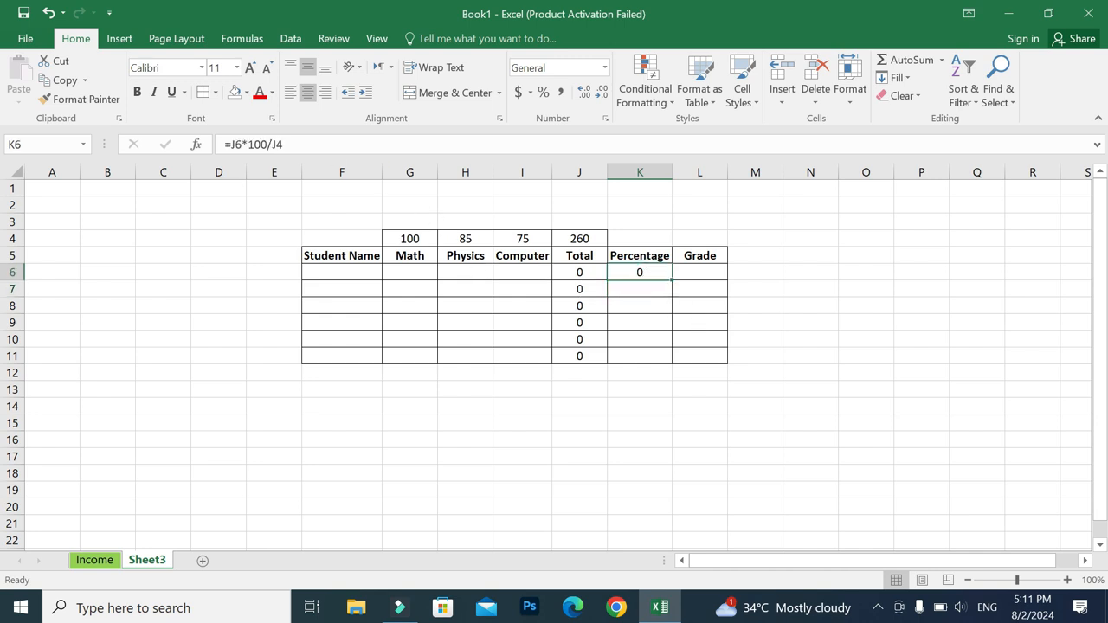
pyautogui.click(273, 145)
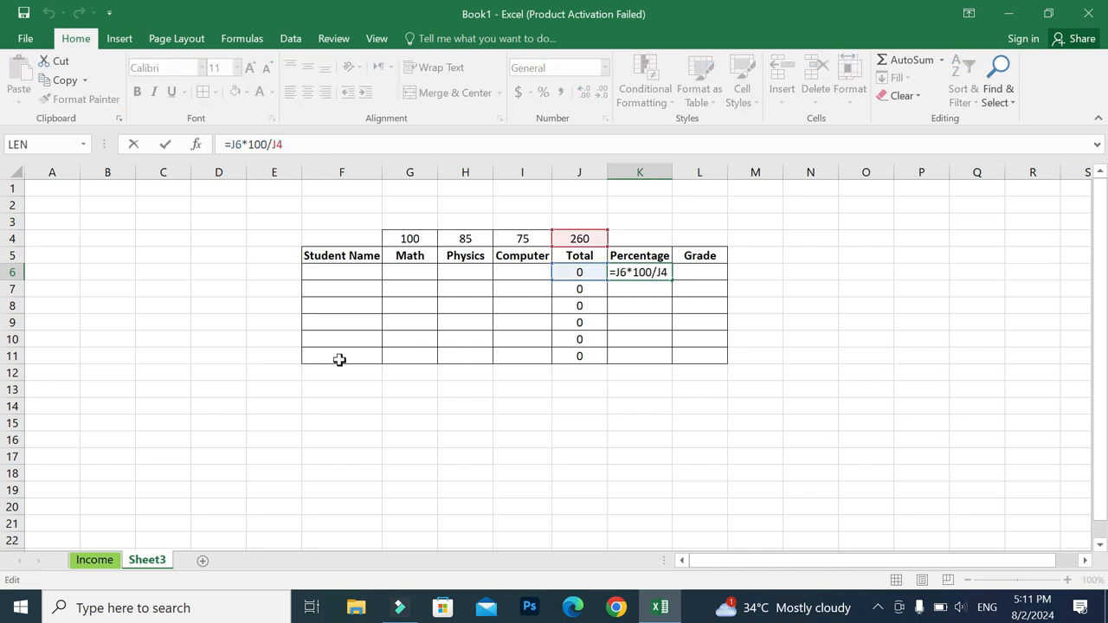
pyautogui.write('$$')
pyautogui.press('Return')
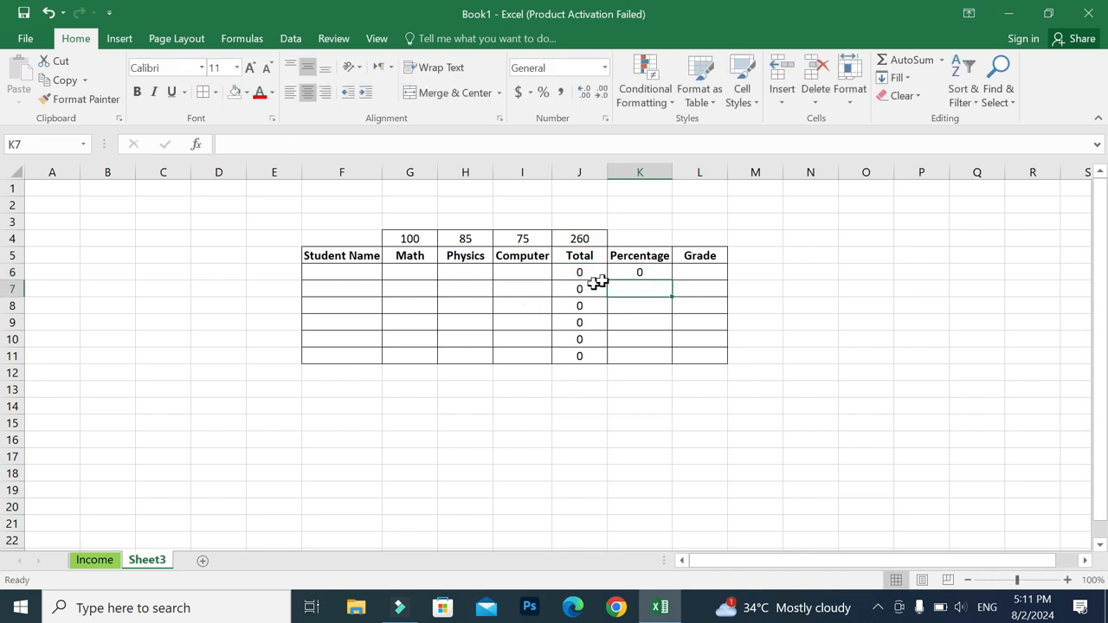
pyautogui.click(629, 272)
pyautogui.moveTo(675, 279); pyautogui.dragTo(674, 362)
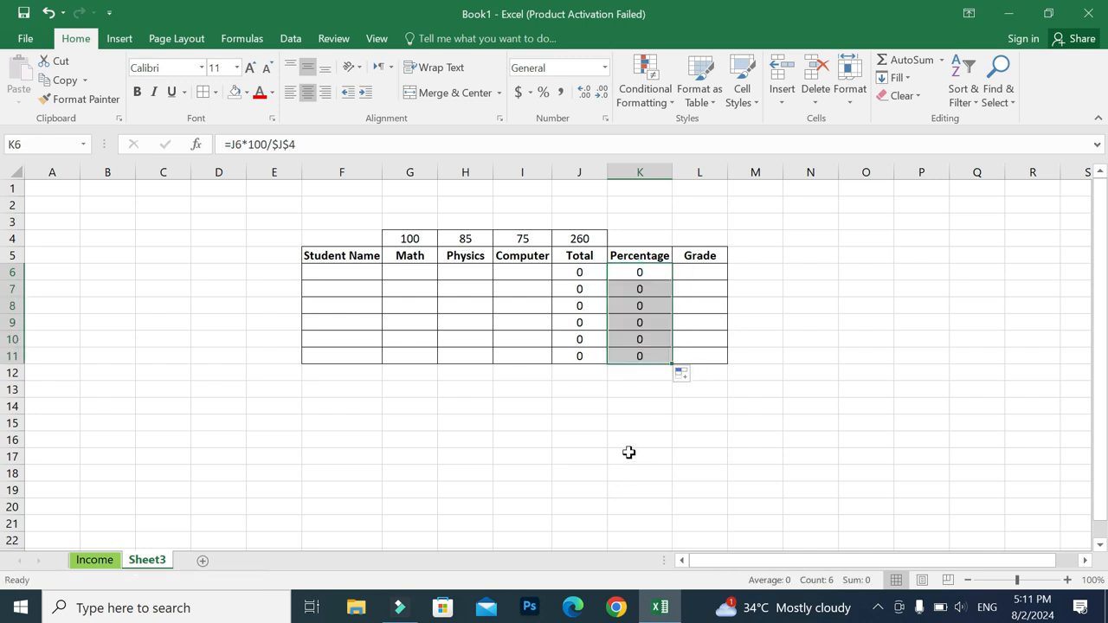
pyautogui.click(537, 438)
# Step: Enter the first student's name in F6
pyautogui.click(371, 273)
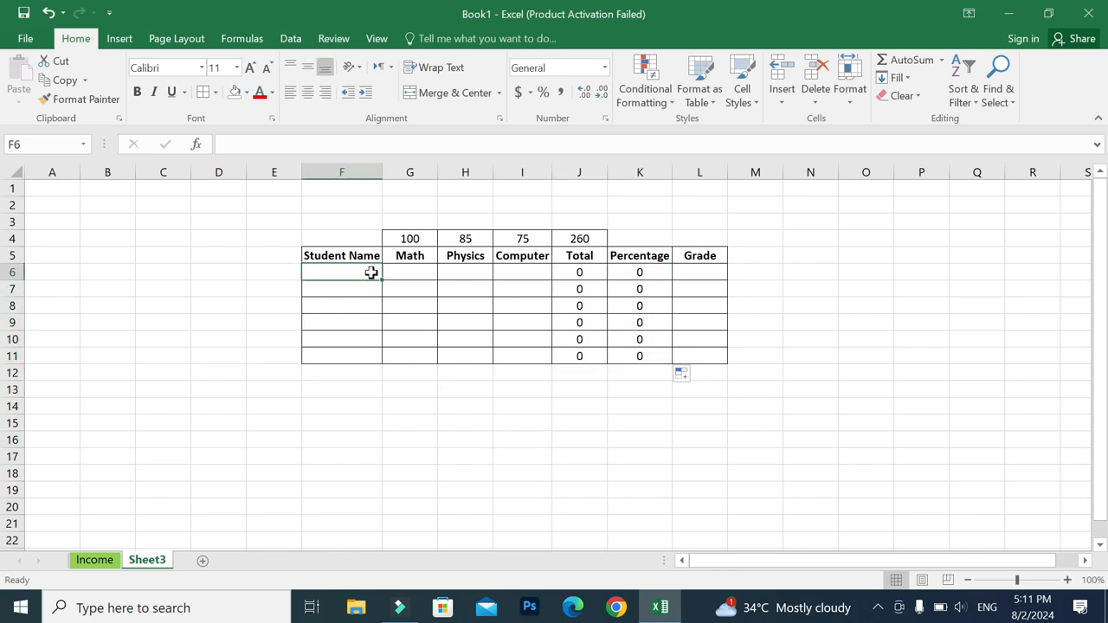
pyautogui.write('Ziyam')
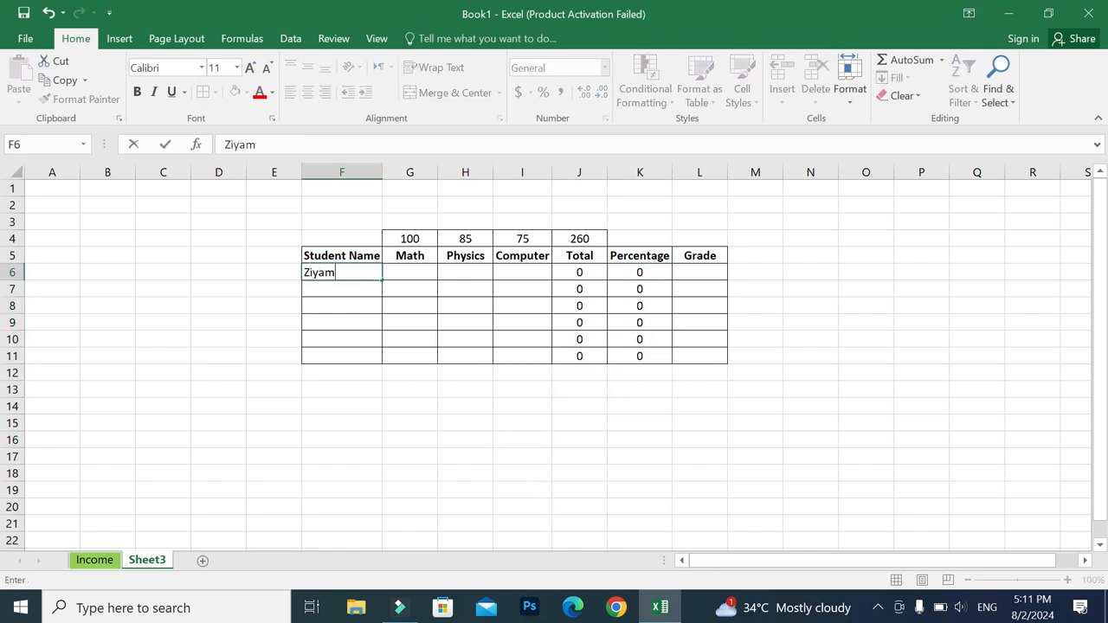
pyautogui.press('Tab')
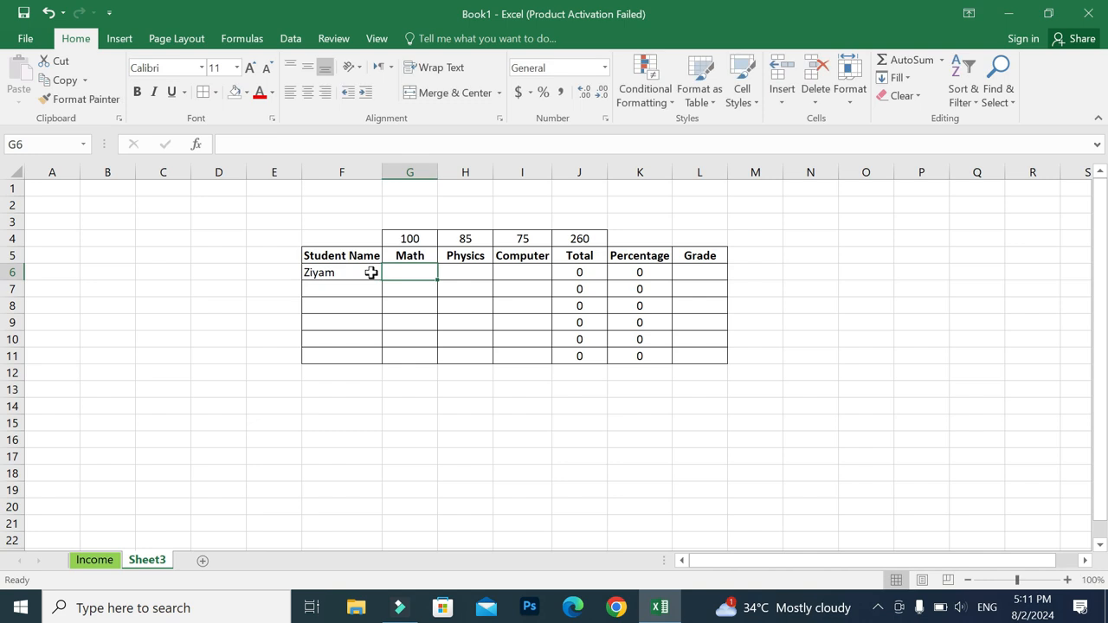
# Step: Enter the first student's marks in row 6: Math 80, Physics 56 and Computer 67
pyautogui.write('80')
pyautogui.press('Tab')
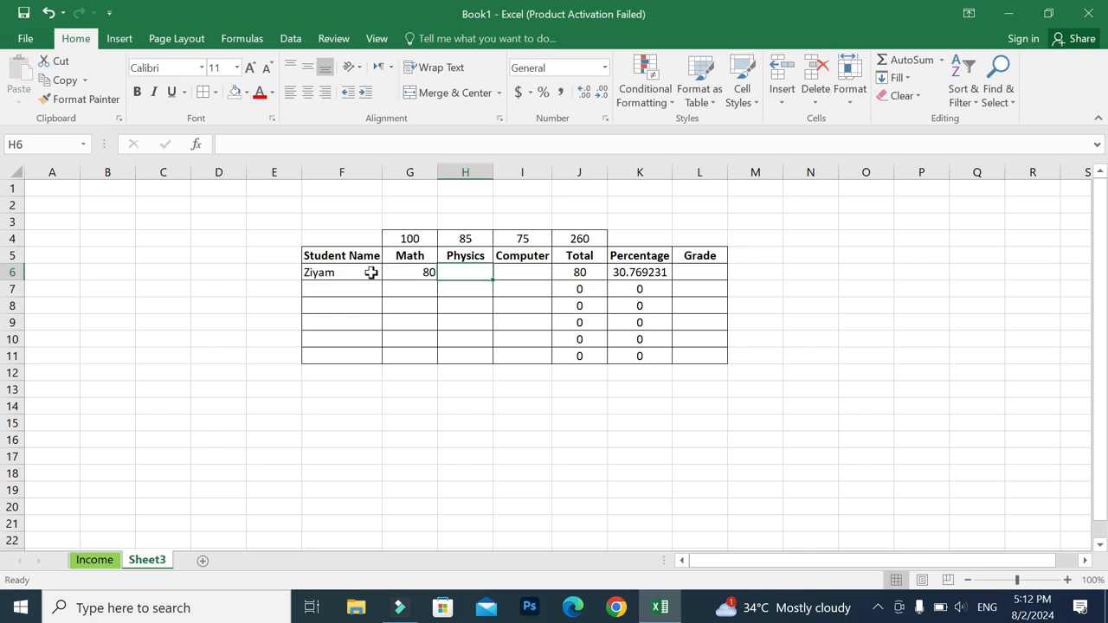
pyautogui.write('56')
pyautogui.press('Tab')
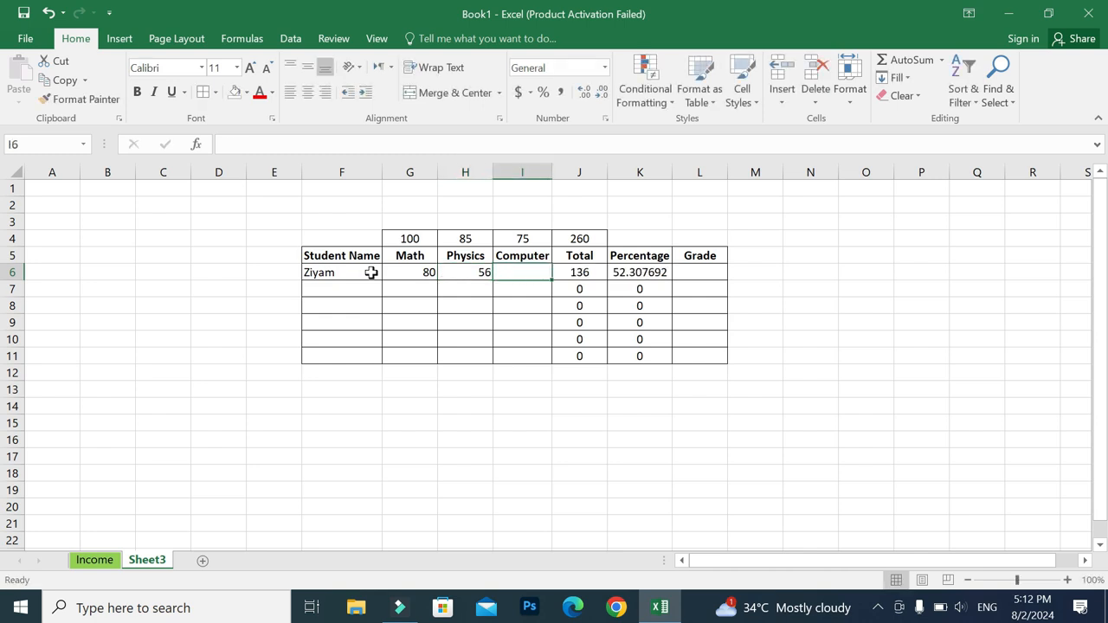
pyautogui.write('67')
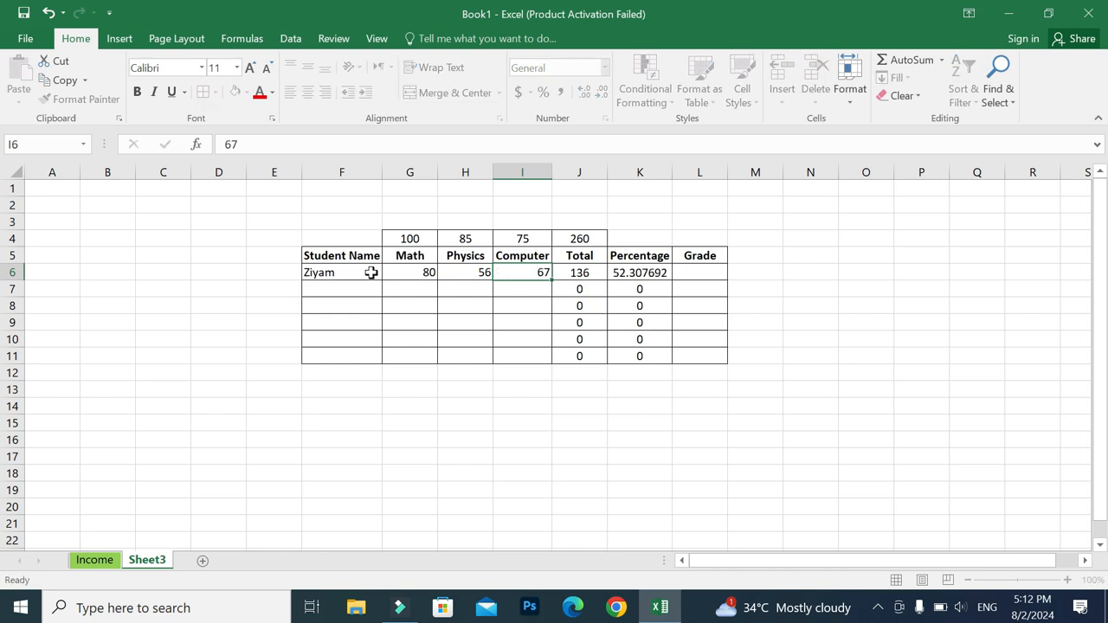
pyautogui.press('Return')
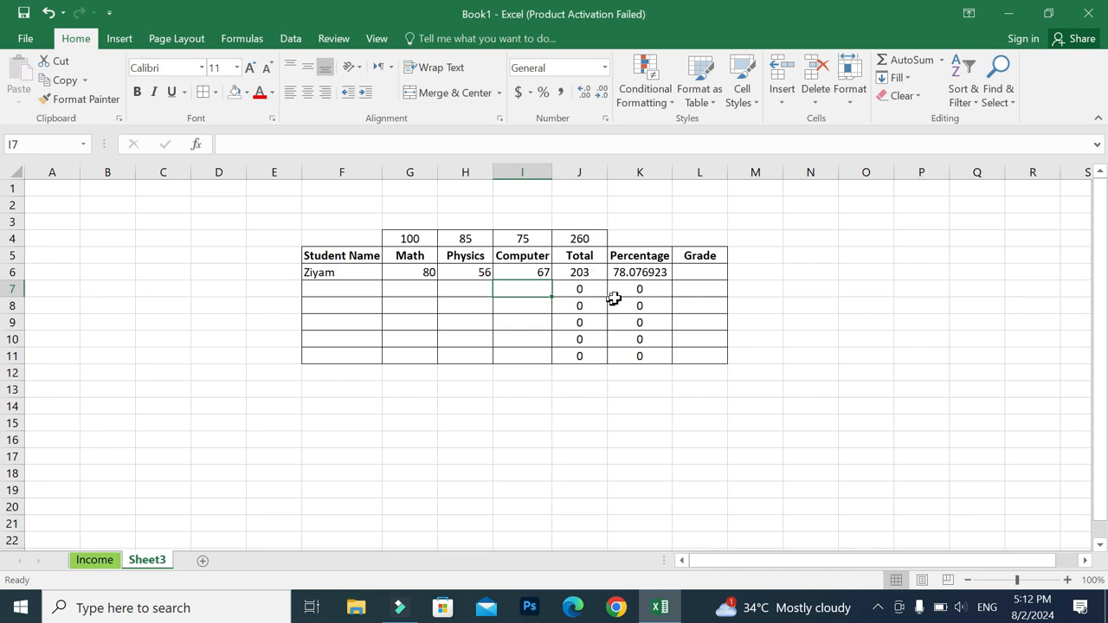
# Step: Change the first student's Physics mark in H6 to 70
pyautogui.click(475, 274)
pyautogui.write('70')
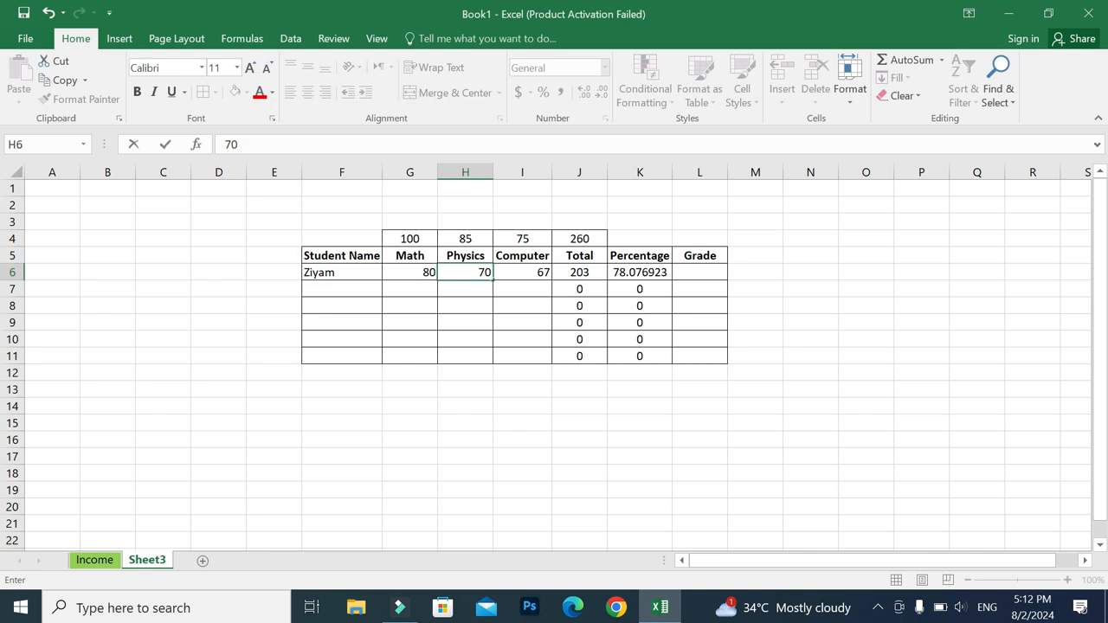
pyautogui.press('Return')
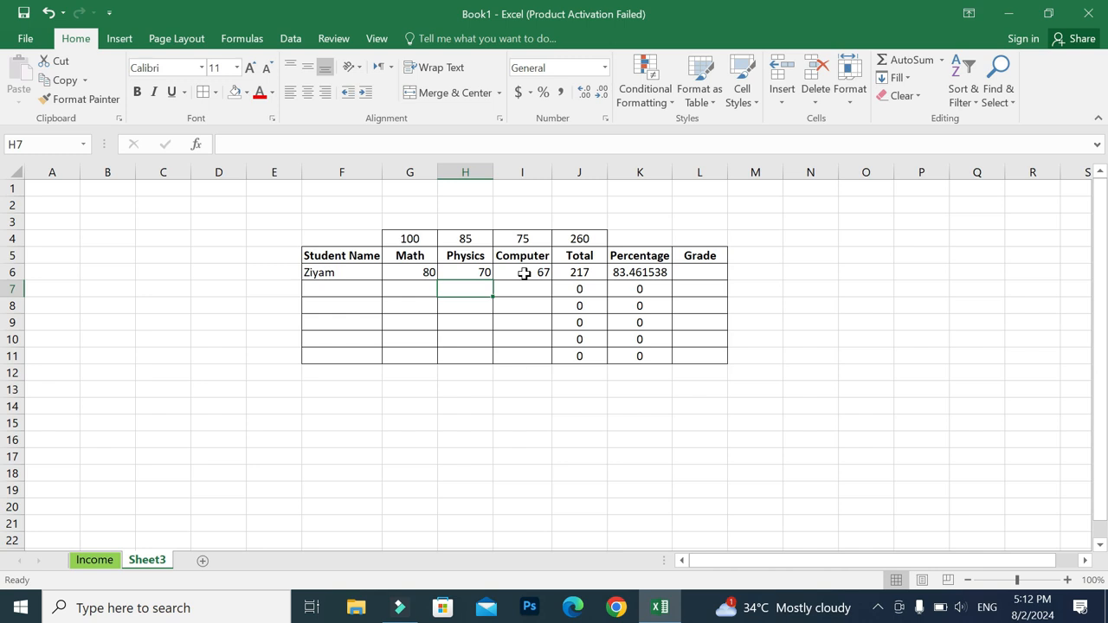
# Step: Set the first student's Math mark in G6 to 120 and Physics mark in H6 to 90, above the subject maximums
pyautogui.click(426, 275)
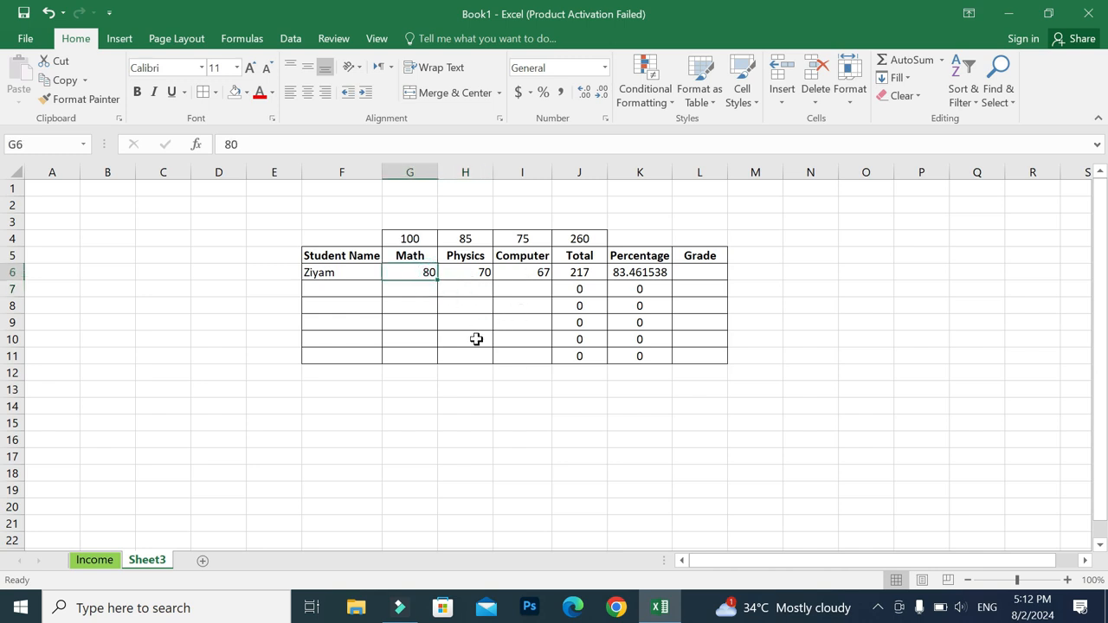
pyautogui.write('120')
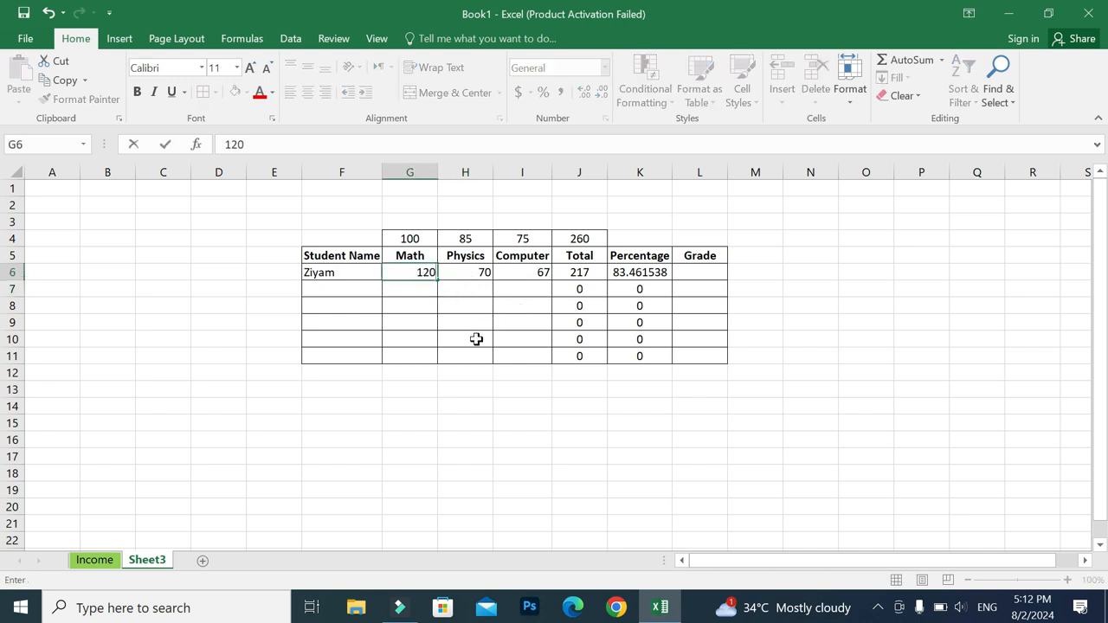
pyautogui.press('Return')
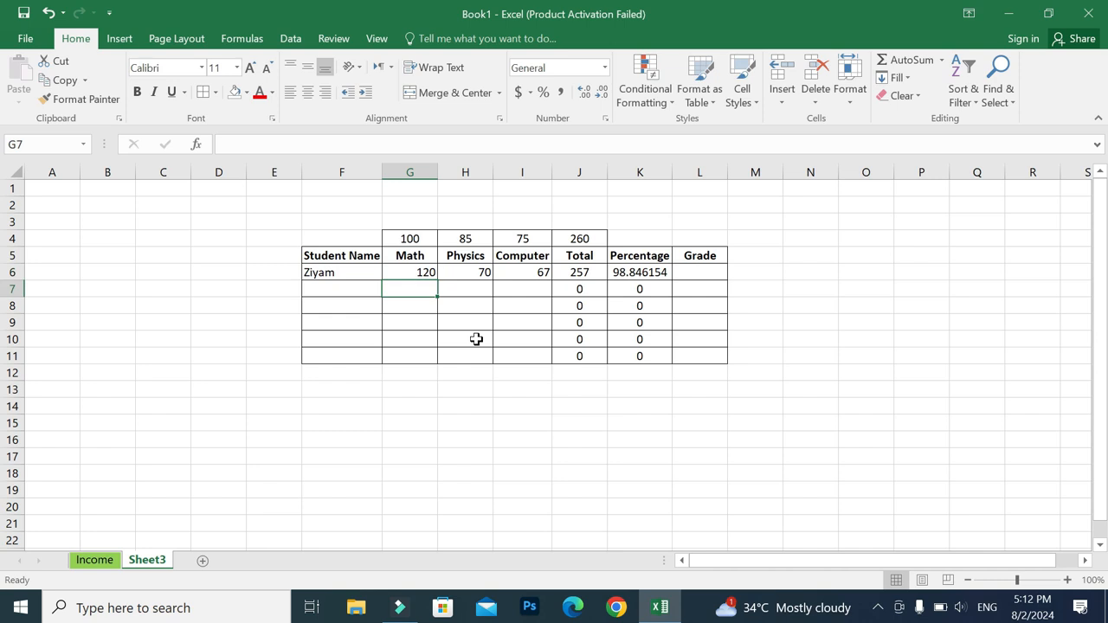
pyautogui.click(477, 275)
pyautogui.doubleClick(477, 275)
pyautogui.press('Delete')
pyautogui.write('9')
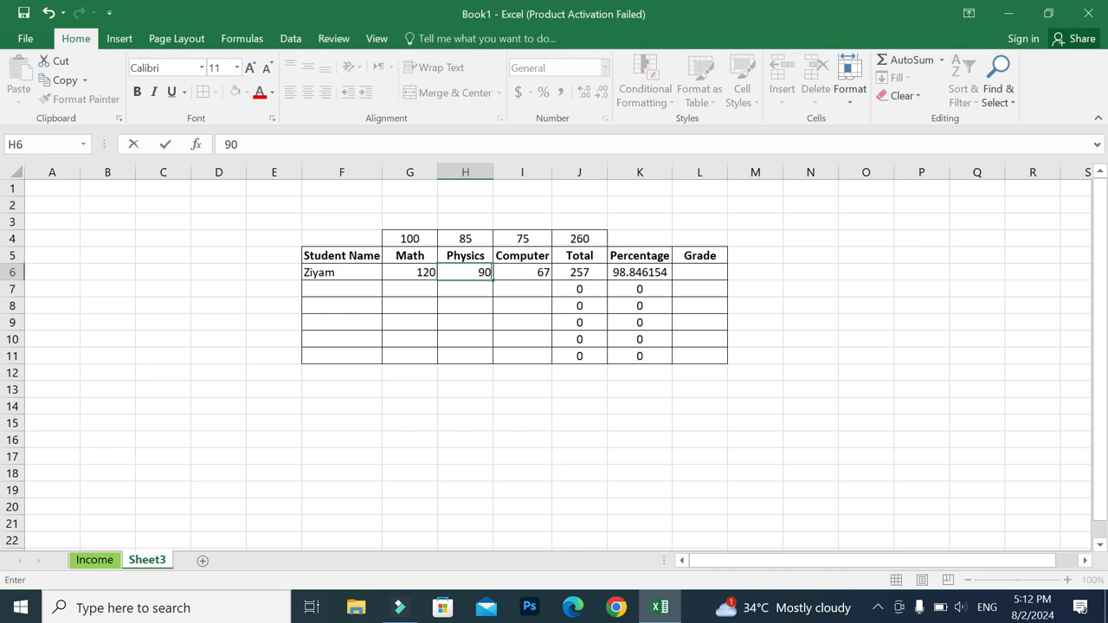
pyautogui.press('Return')
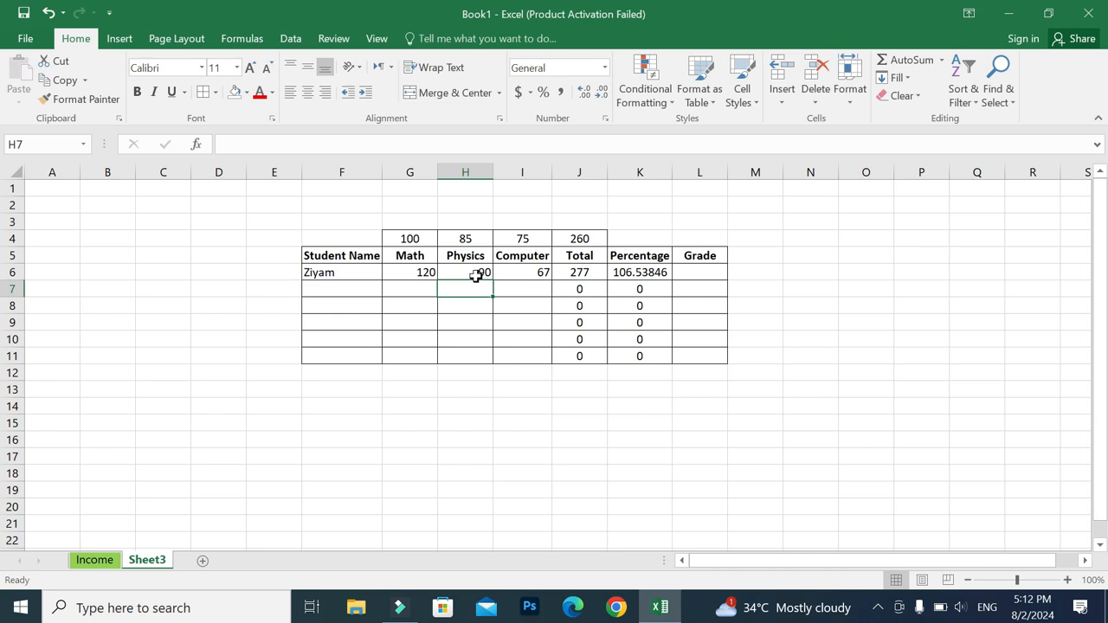
# Step: Clear all the entered Math, Physics and Computer marks below the subject headings, keeping the student name
pyautogui.moveTo(405, 272); pyautogui.dragTo(476, 275)
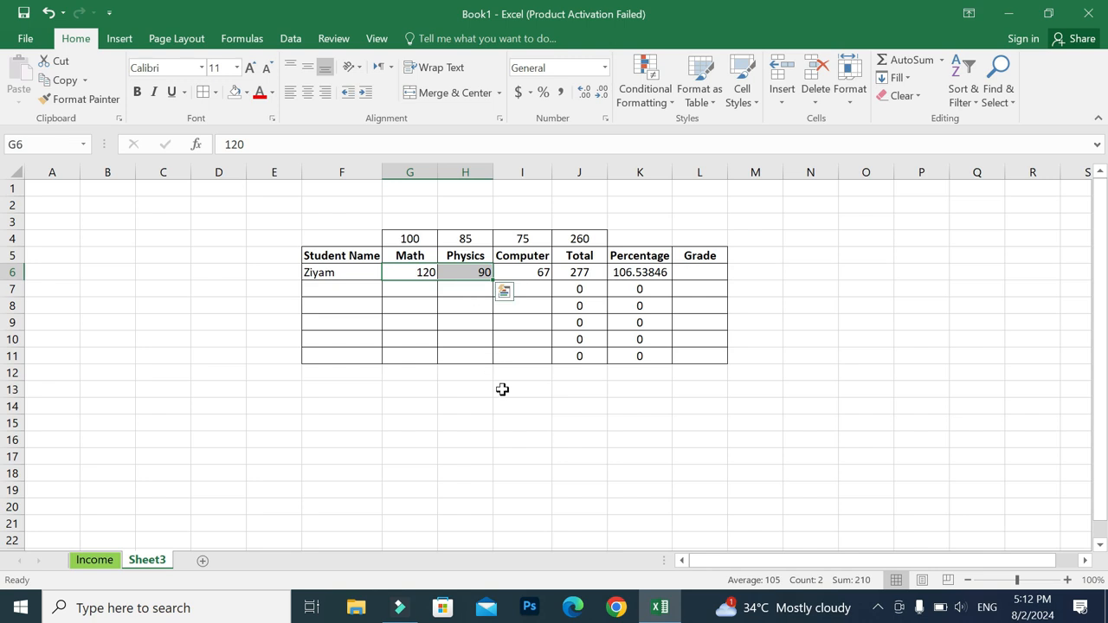
pyautogui.press('Delete')
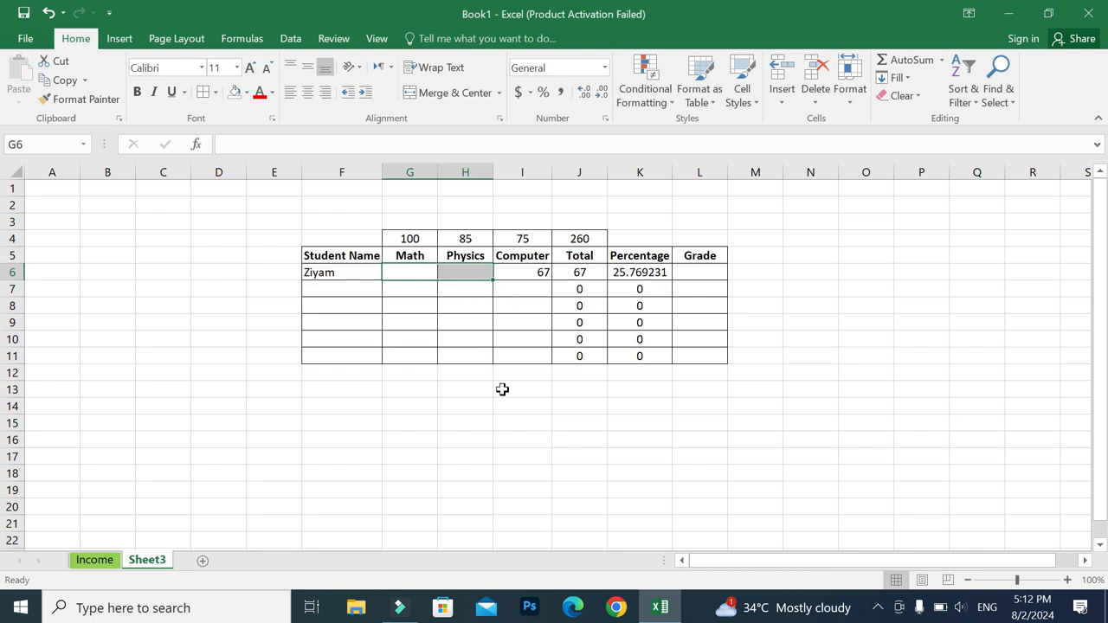
pyautogui.moveTo(453, 482); pyautogui.dragTo(453, 474)
pyautogui.moveTo(421, 275); pyautogui.dragTo(534, 367)
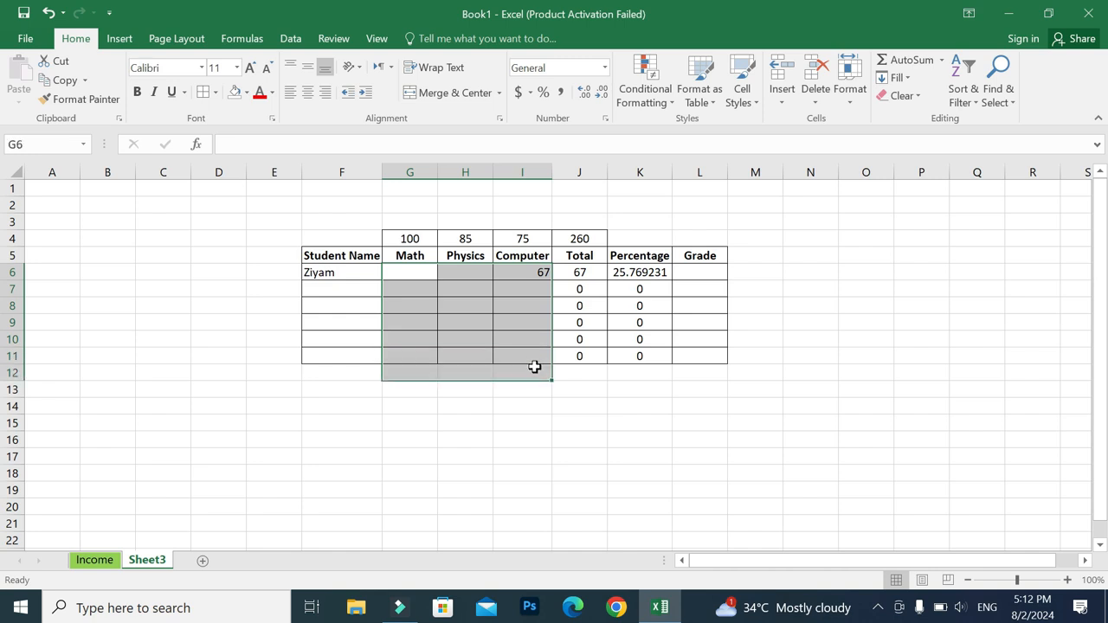
pyautogui.press('Delete')
pyautogui.click(548, 471)
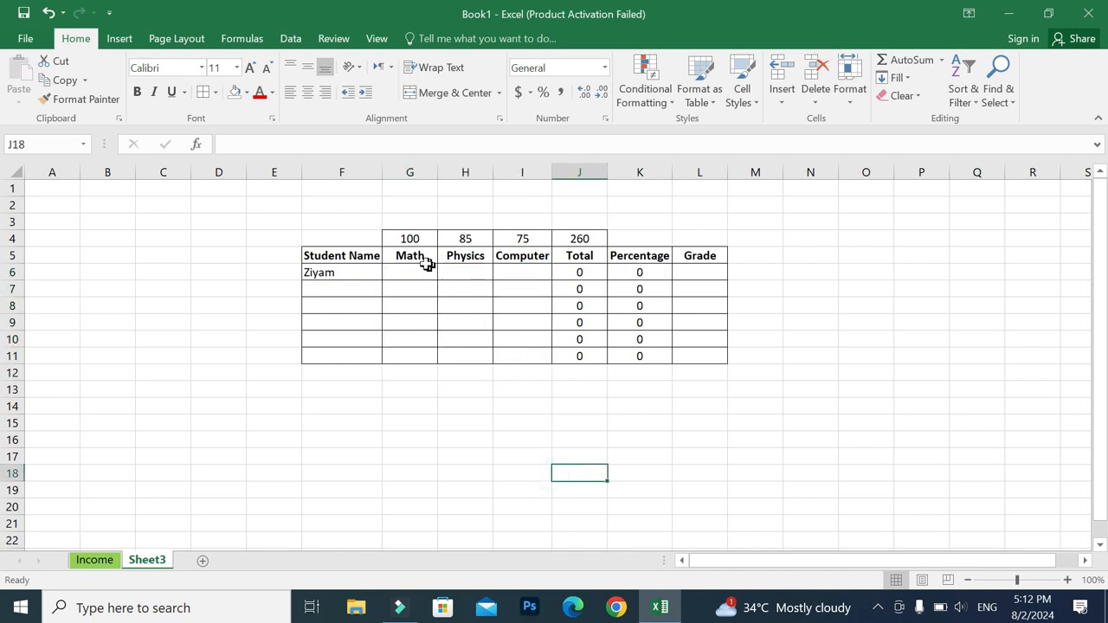
# Step: Restrict the Math mark cells G6:G11 with data validation to decimals between 0 and the maximum in G4
pyautogui.moveTo(413, 271); pyautogui.dragTo(404, 356)
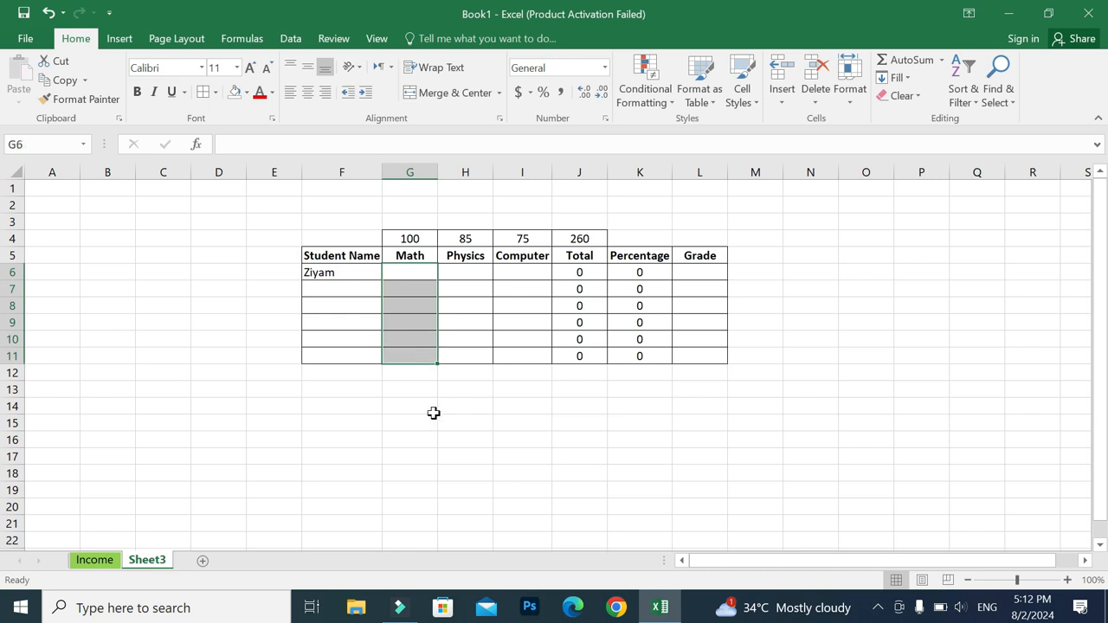
pyautogui.click(292, 39)
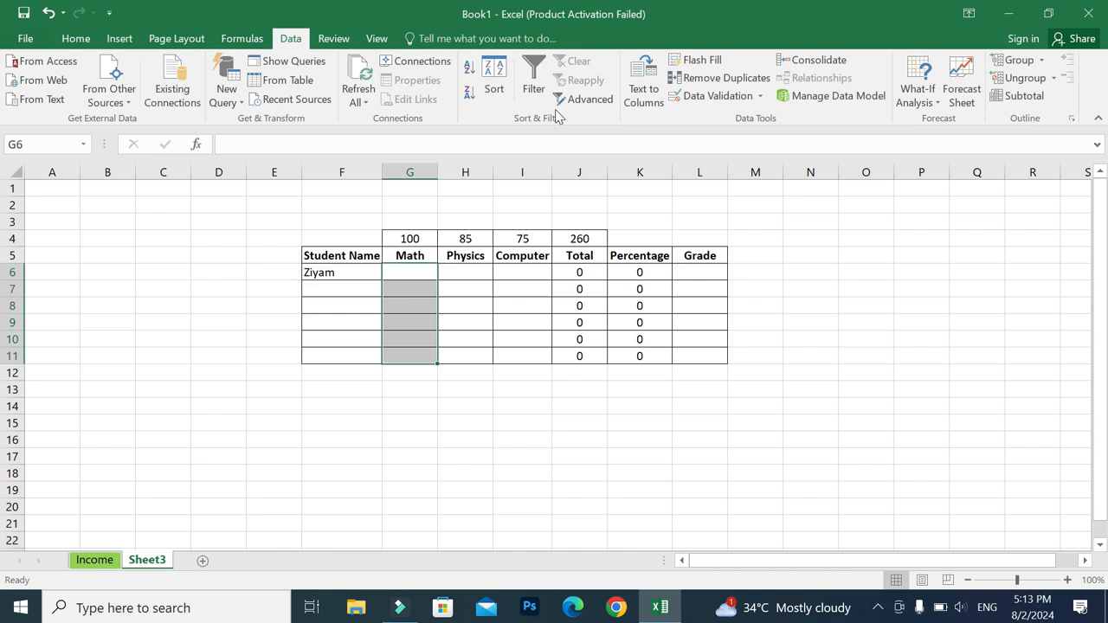
pyautogui.click(760, 97)
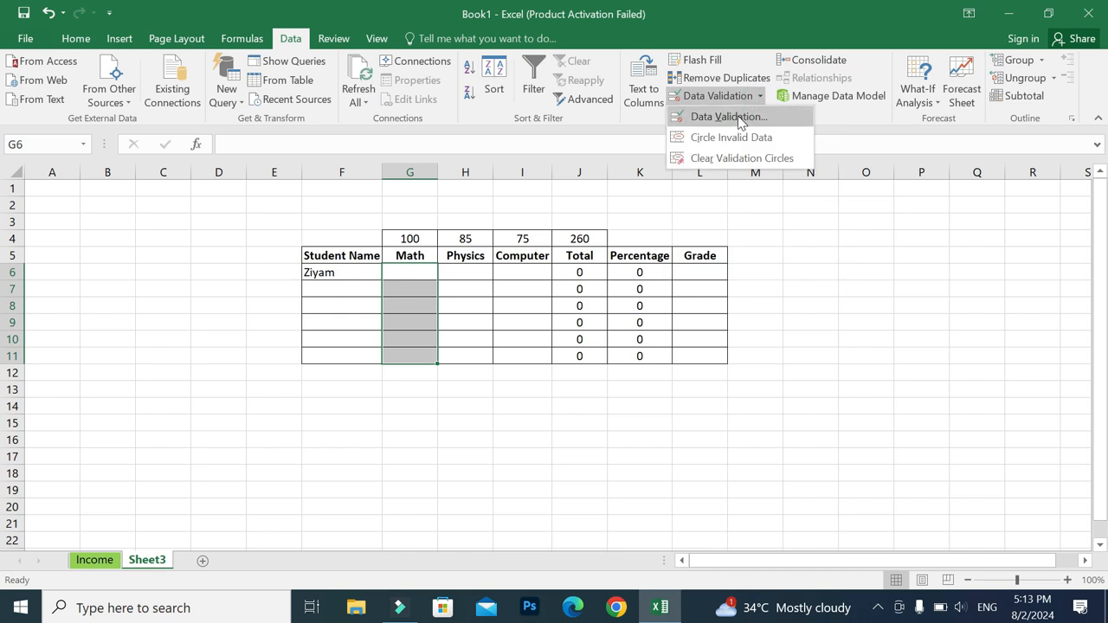
pyautogui.click(740, 119)
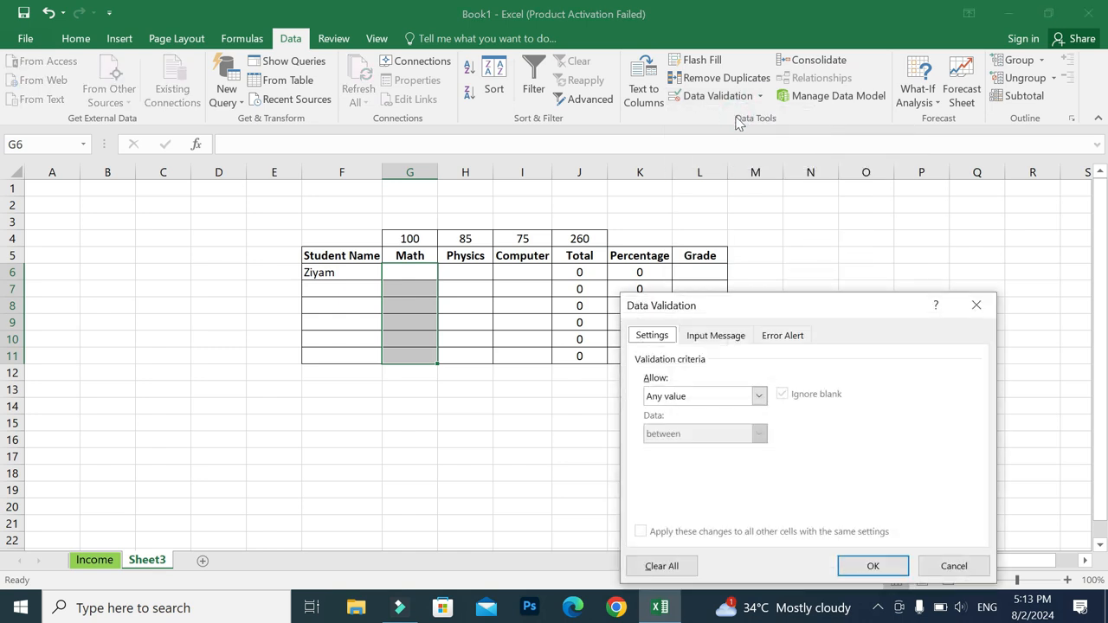
pyautogui.moveTo(787, 303); pyautogui.dragTo(868, 217)
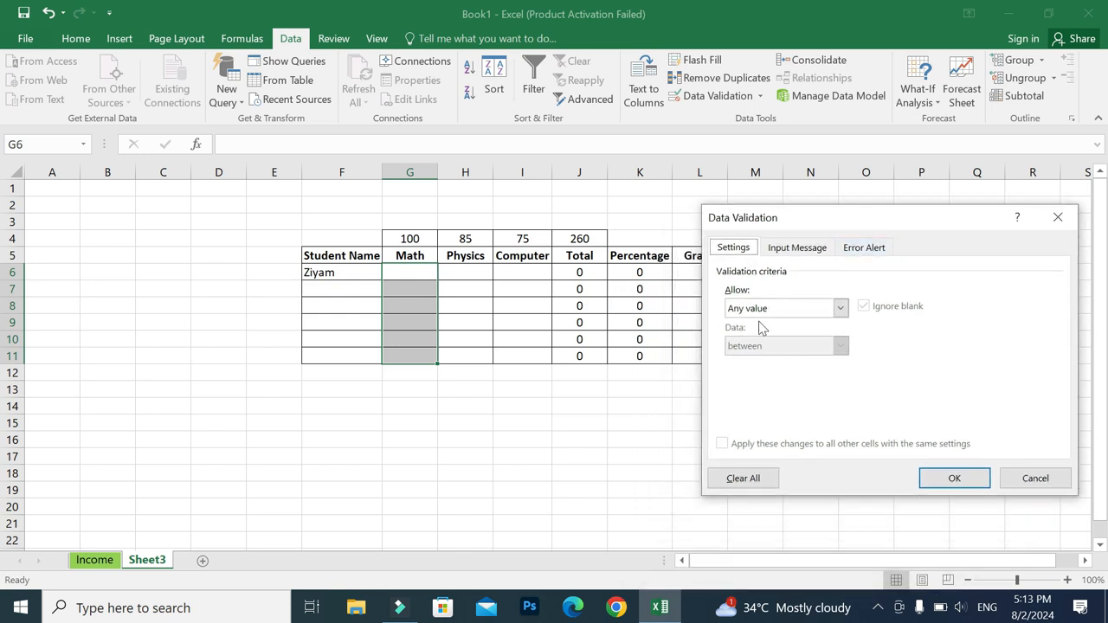
pyautogui.click(790, 312)
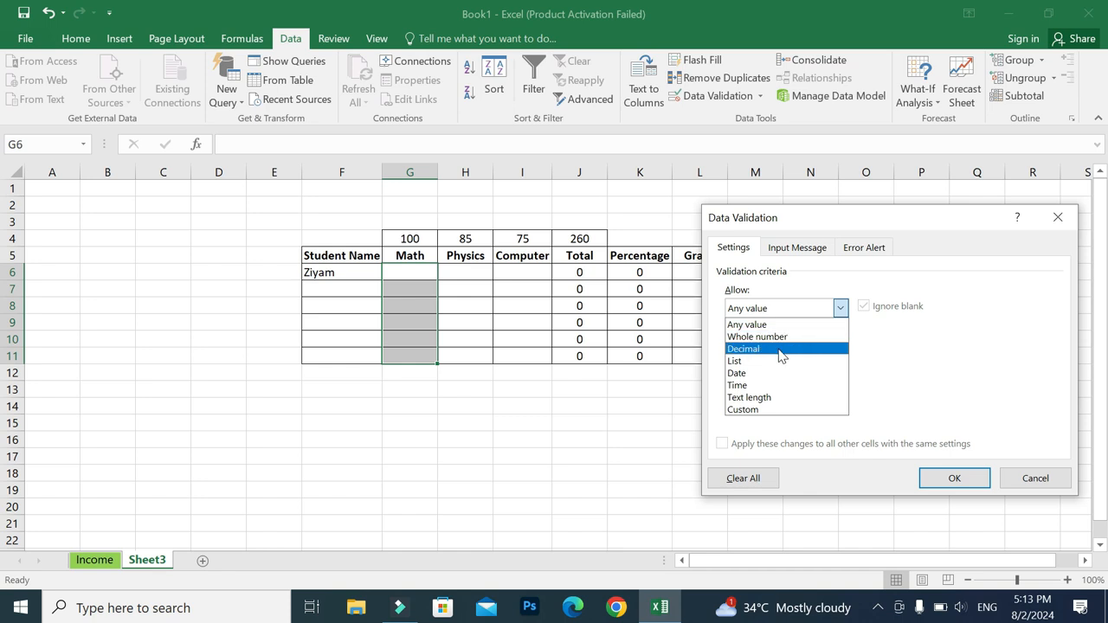
pyautogui.click(782, 349)
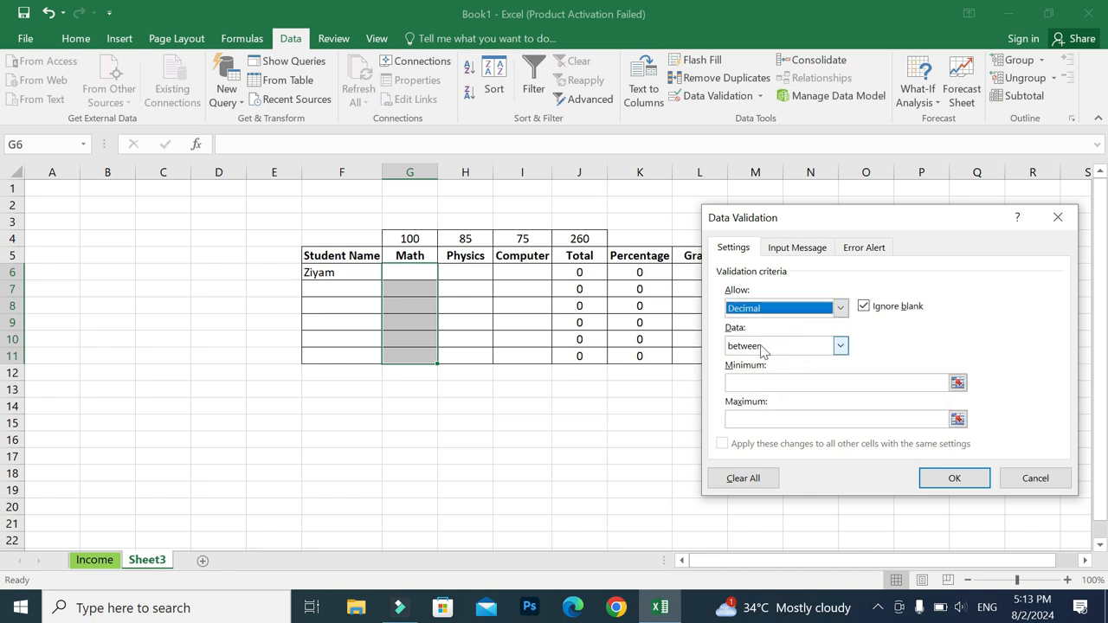
pyautogui.click(772, 383)
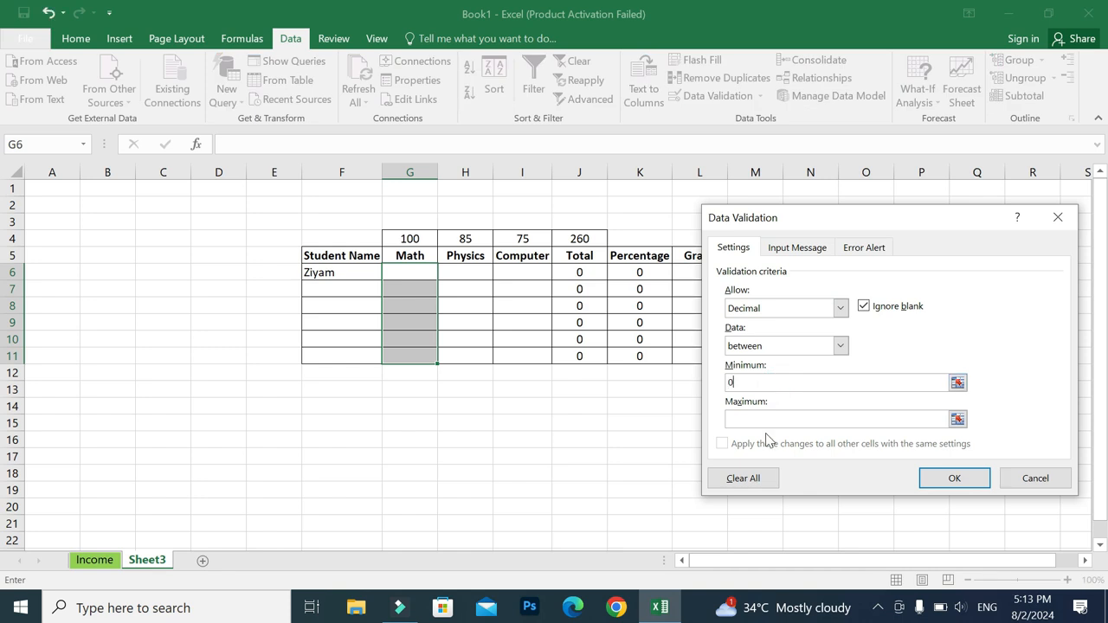
pyautogui.press('Tab')
pyautogui.click(412, 239)
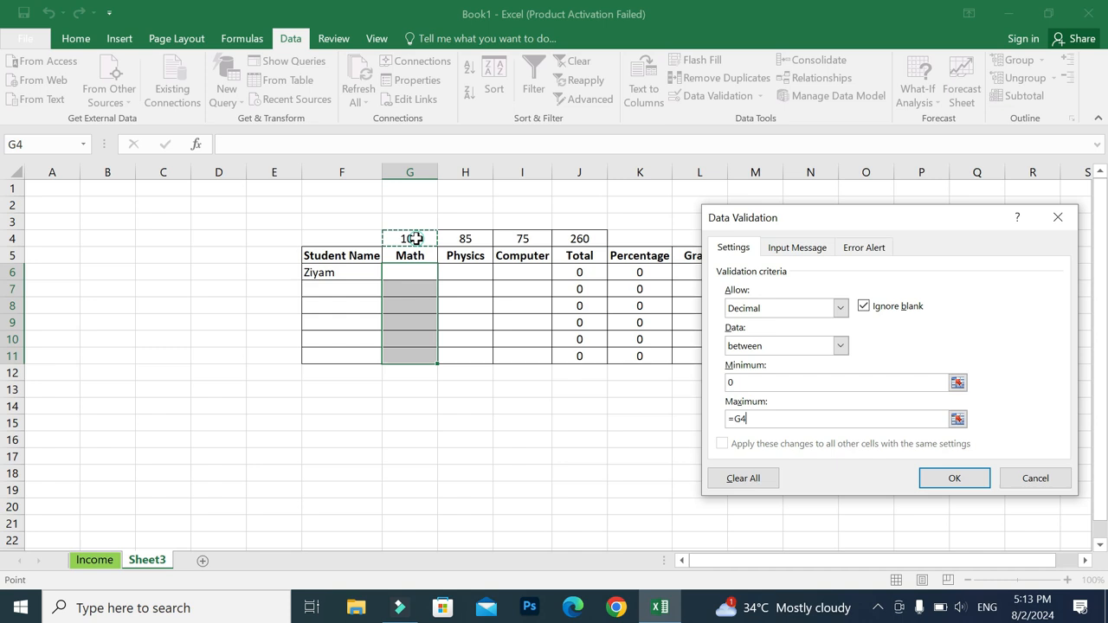
pyautogui.click(942, 483)
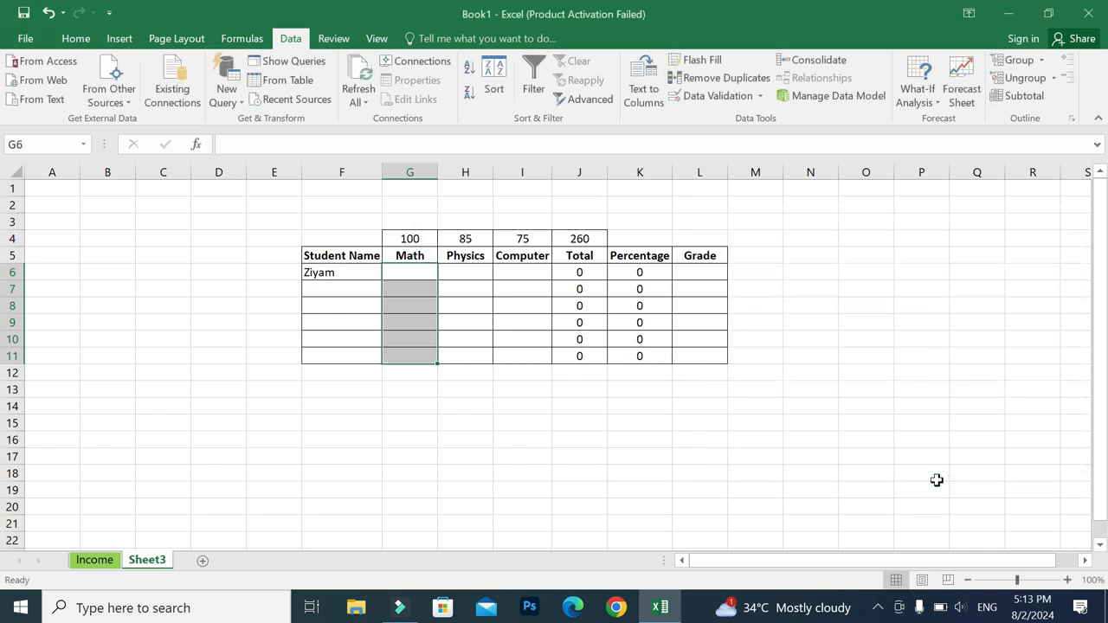
# Step: Test the Math validation by entering 120 in G7, and clear that cell again
pyautogui.click(465, 485)
pyautogui.click(414, 288)
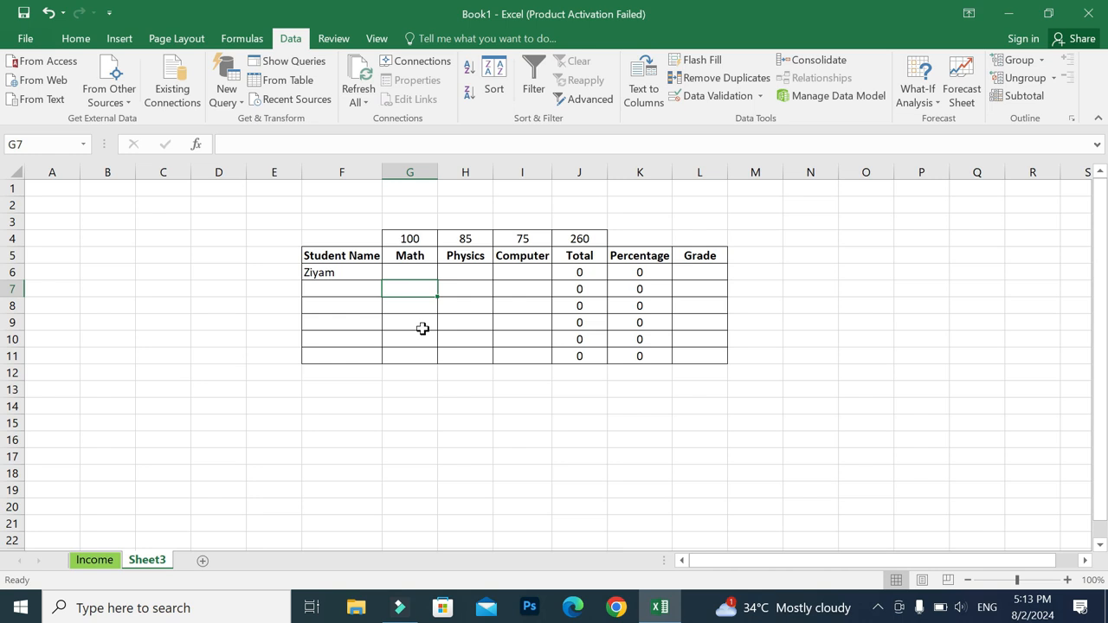
pyautogui.write('120')
pyautogui.click(402, 467)
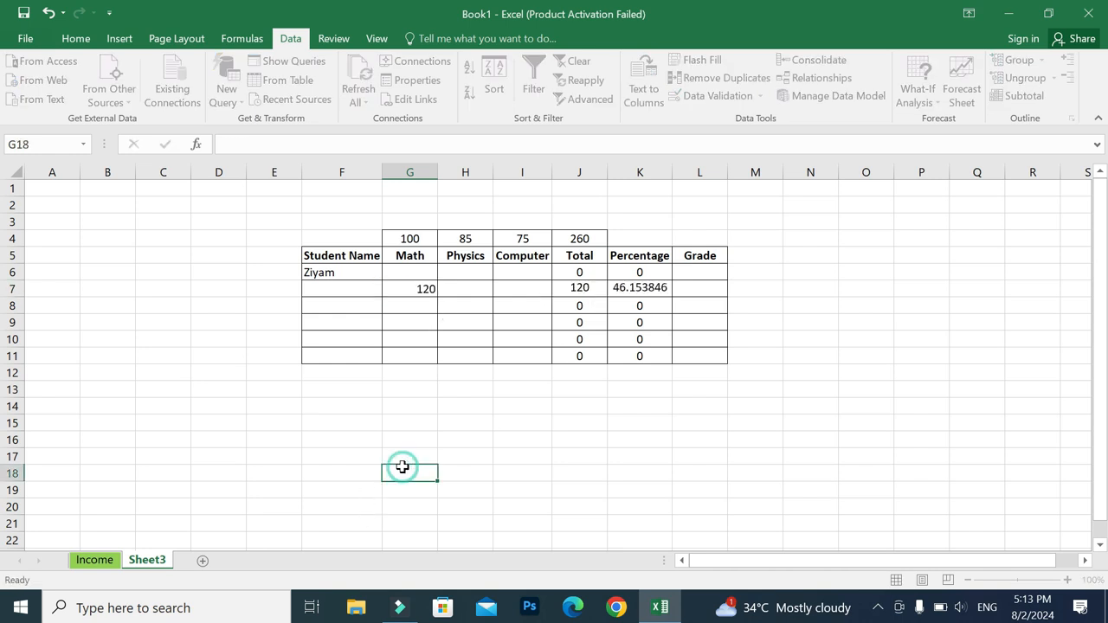
pyautogui.click(423, 291)
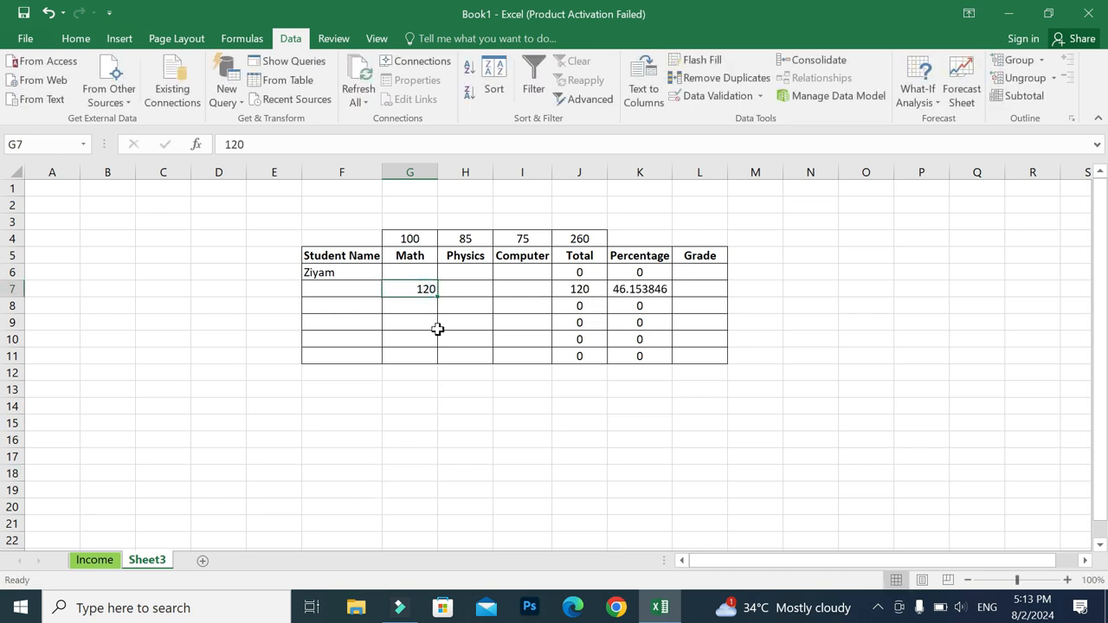
pyautogui.press('Delete')
# Step: Change the data validation maximum for the Math mark cells G6:G11 to the fixed value 100
pyautogui.click(413, 272)
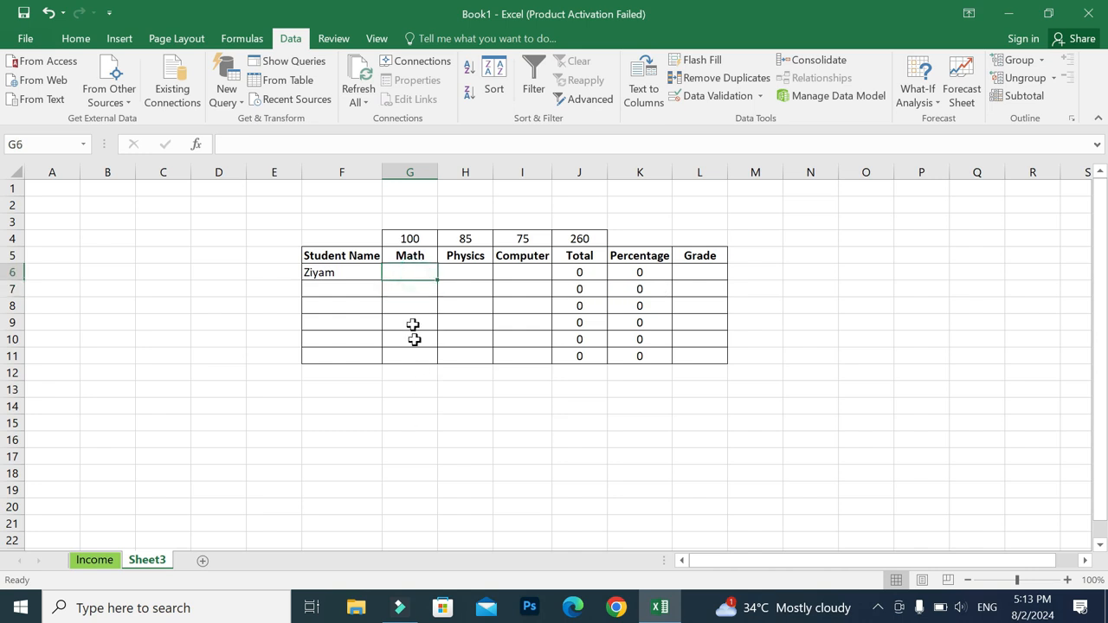
pyautogui.moveTo(411, 272); pyautogui.dragTo(412, 356)
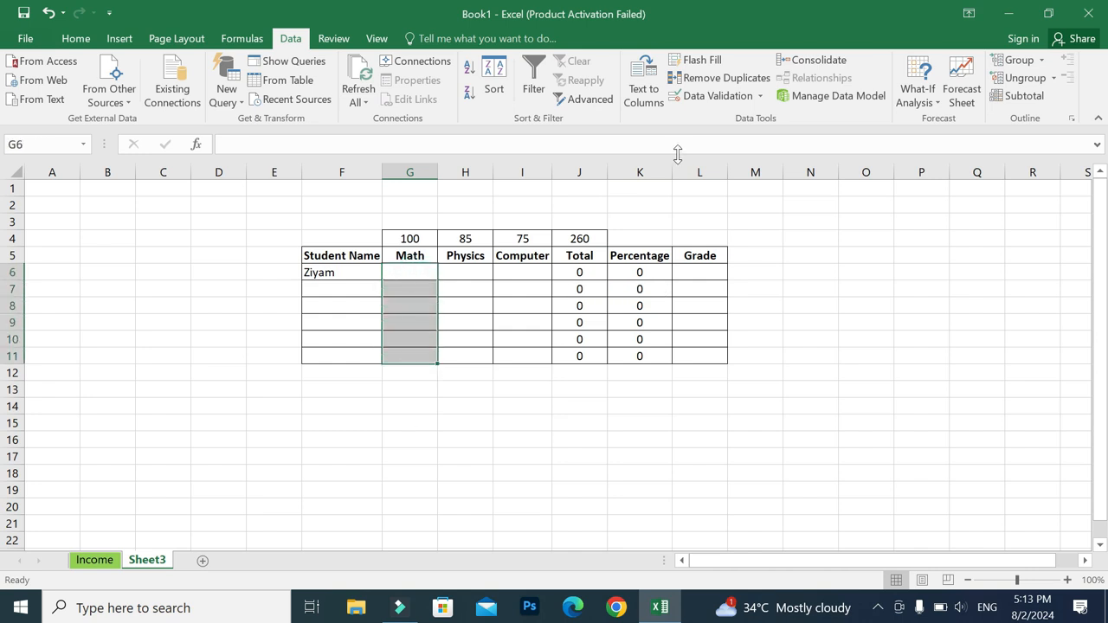
pyautogui.click(705, 95)
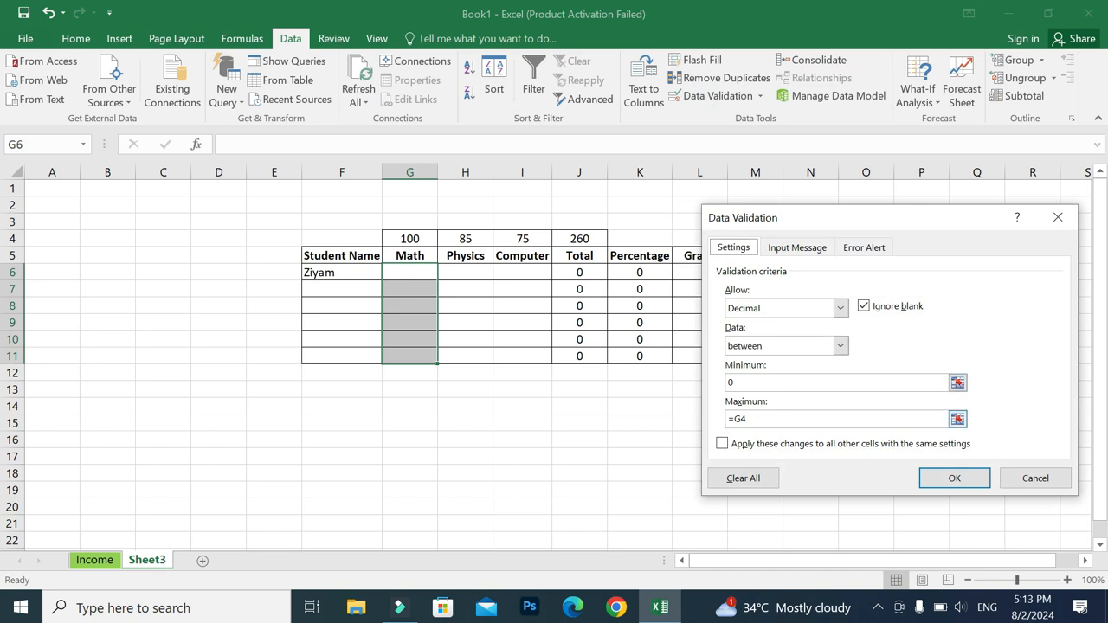
pyautogui.click(784, 421)
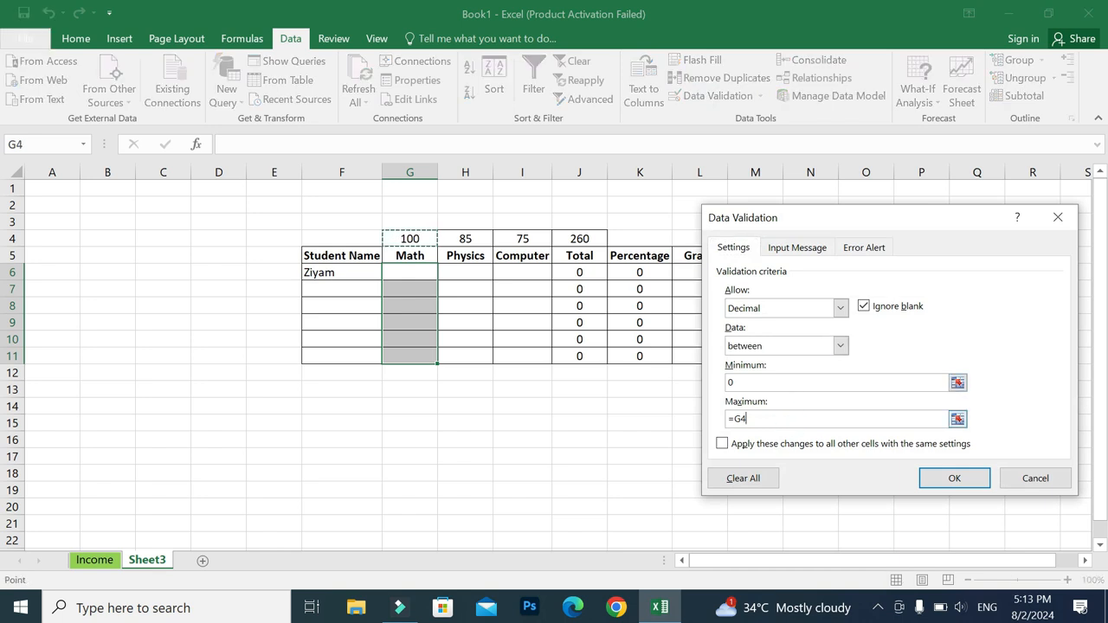
pyautogui.press('BackSpace')
pyautogui.press('BackSpace')
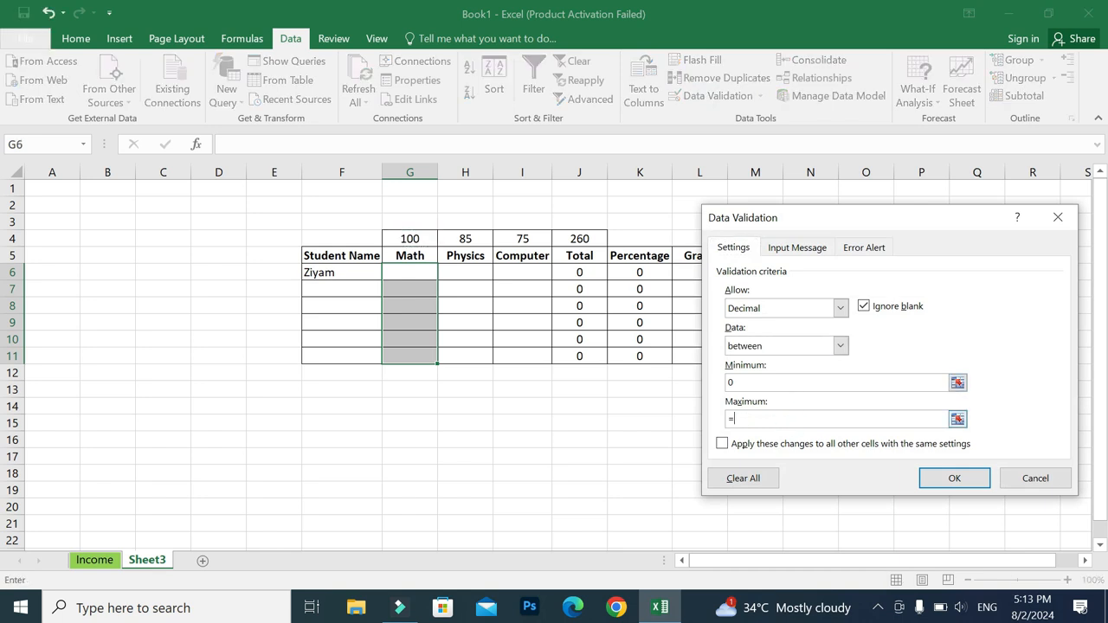
pyautogui.write('100')
pyautogui.press('Return')
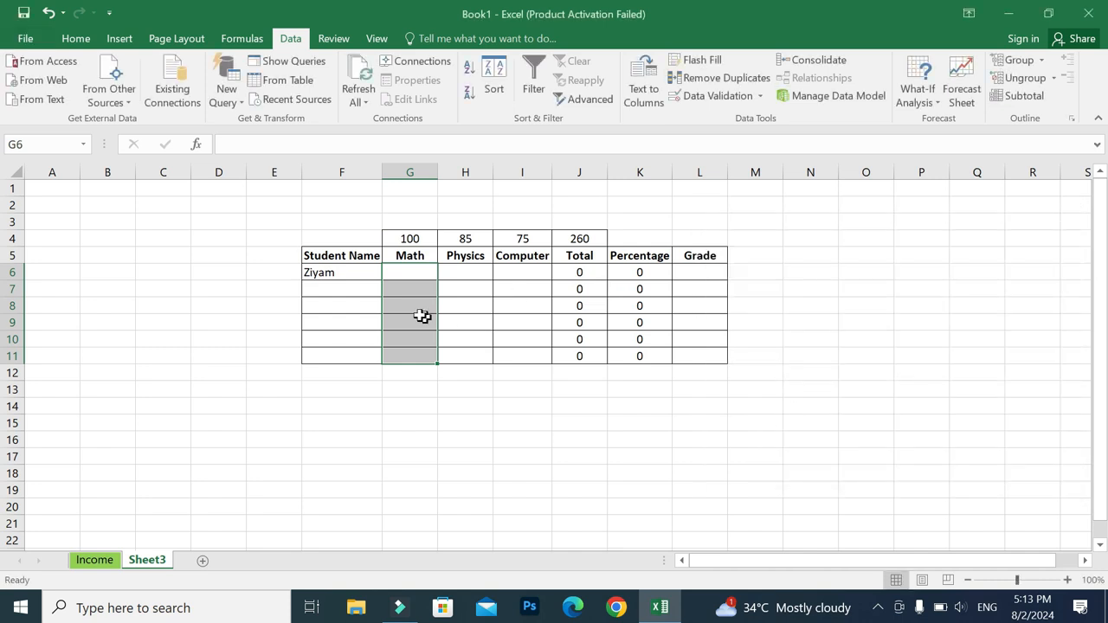
# Step: Try to enter 120 as the Math mark in G7 and cancel the entry
pyautogui.moveTo(421, 313); pyautogui.dragTo(415, 295)
pyautogui.click(440, 367)
pyautogui.click(421, 288)
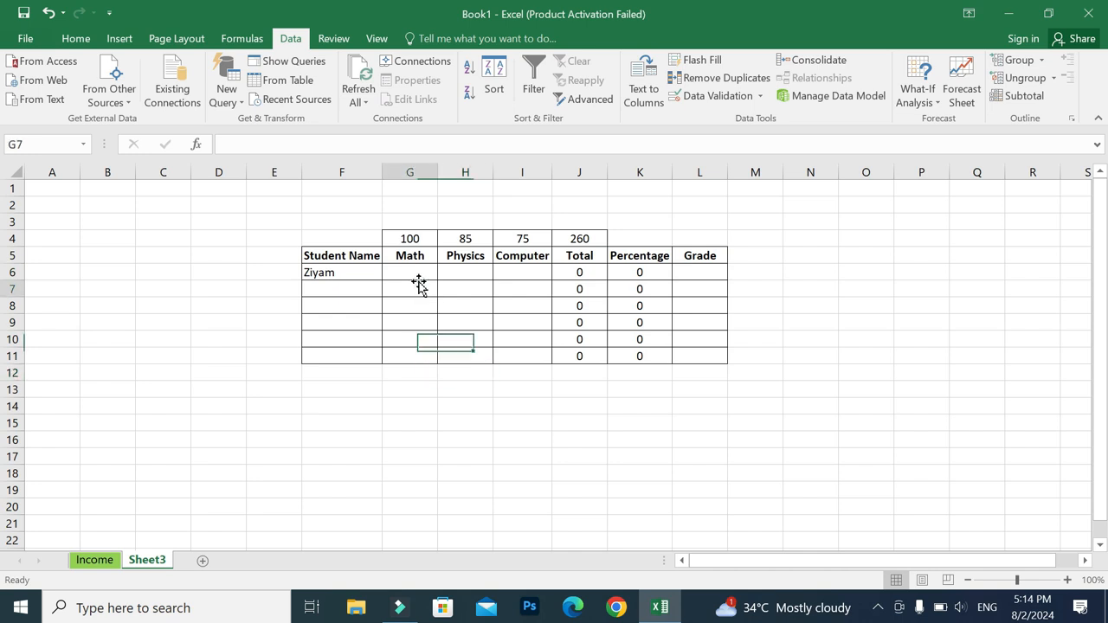
pyautogui.write('120')
pyautogui.press('Return')
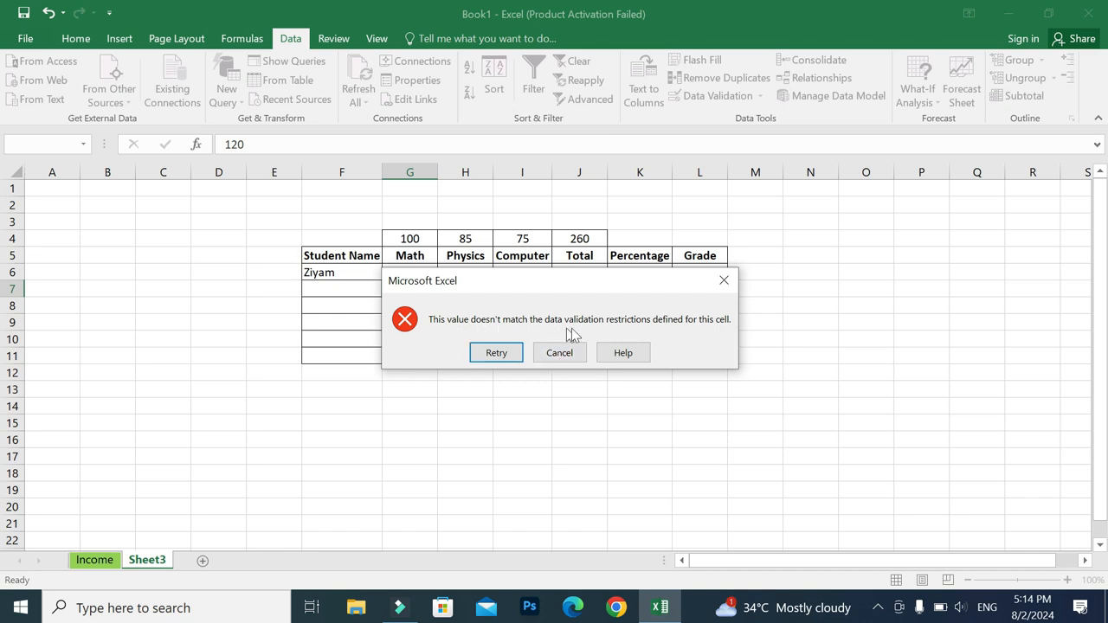
pyautogui.click(560, 353)
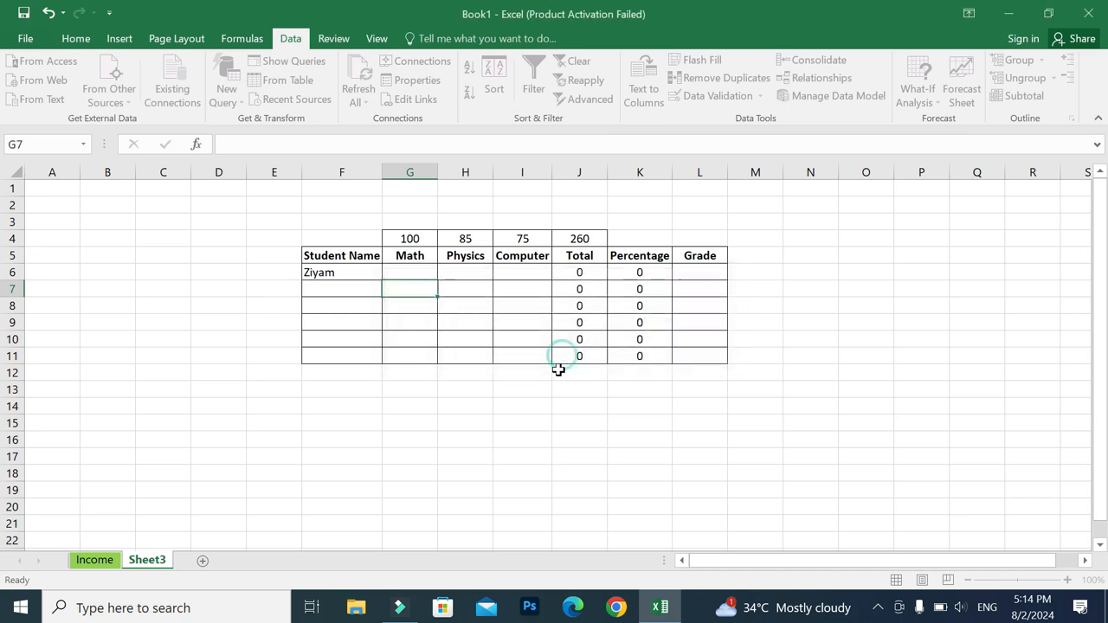
# Step: Add the validation error message "Please Enter Marks of Math between 0 and 100" to the Math mark cells G6:G11
pyautogui.moveTo(425, 273); pyautogui.dragTo(424, 353)
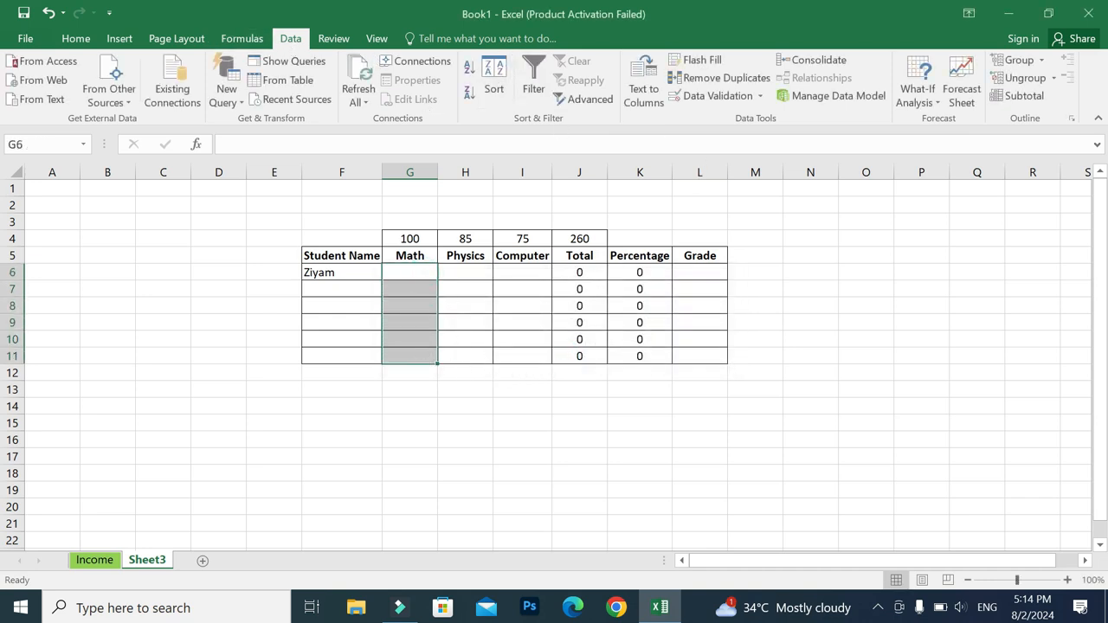
pyautogui.click(760, 96)
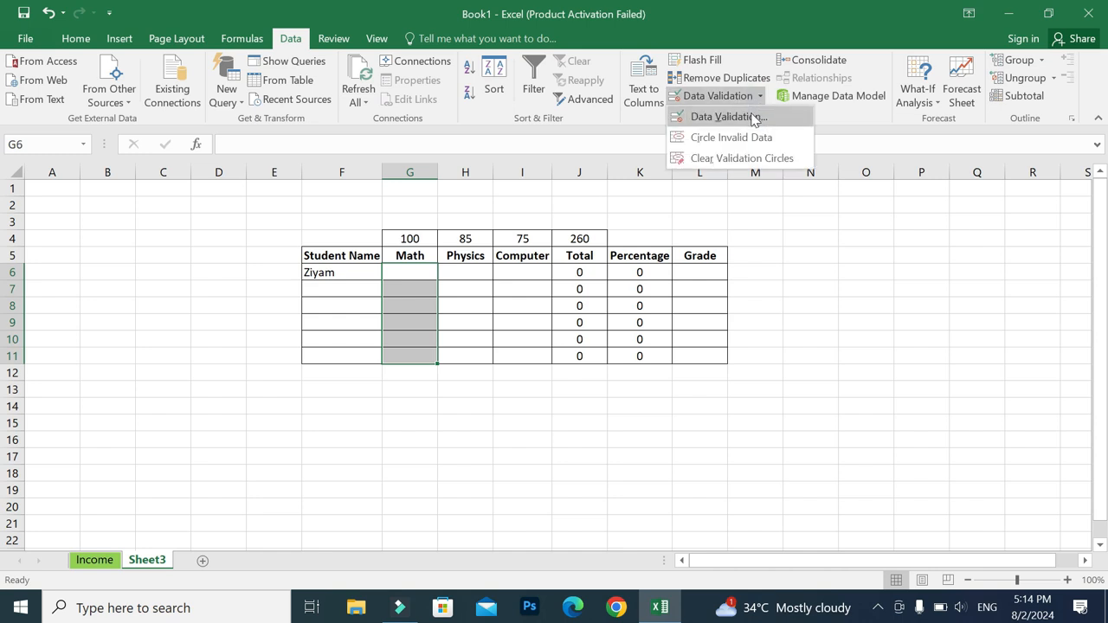
pyautogui.click(745, 120)
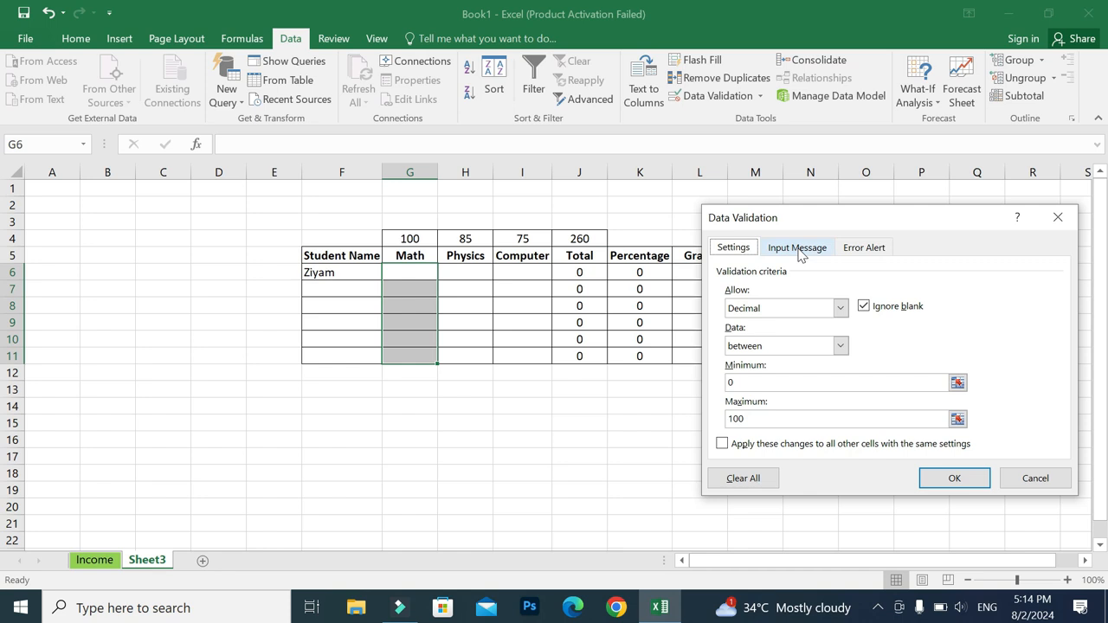
pyautogui.click(876, 251)
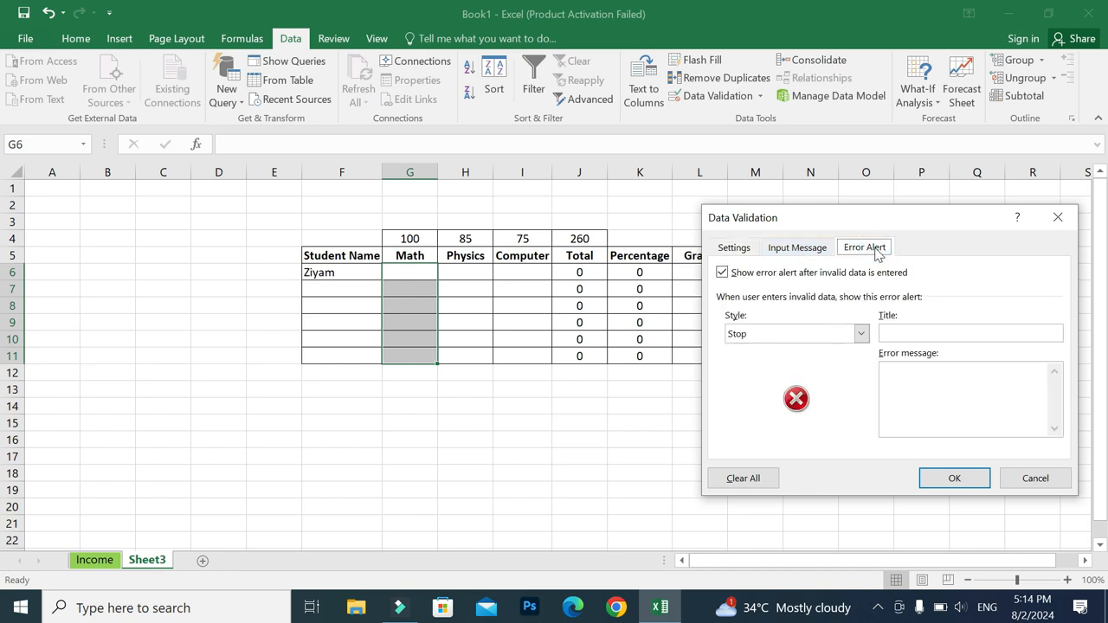
pyautogui.click(797, 249)
pyautogui.click(871, 251)
pyautogui.write('ease ')
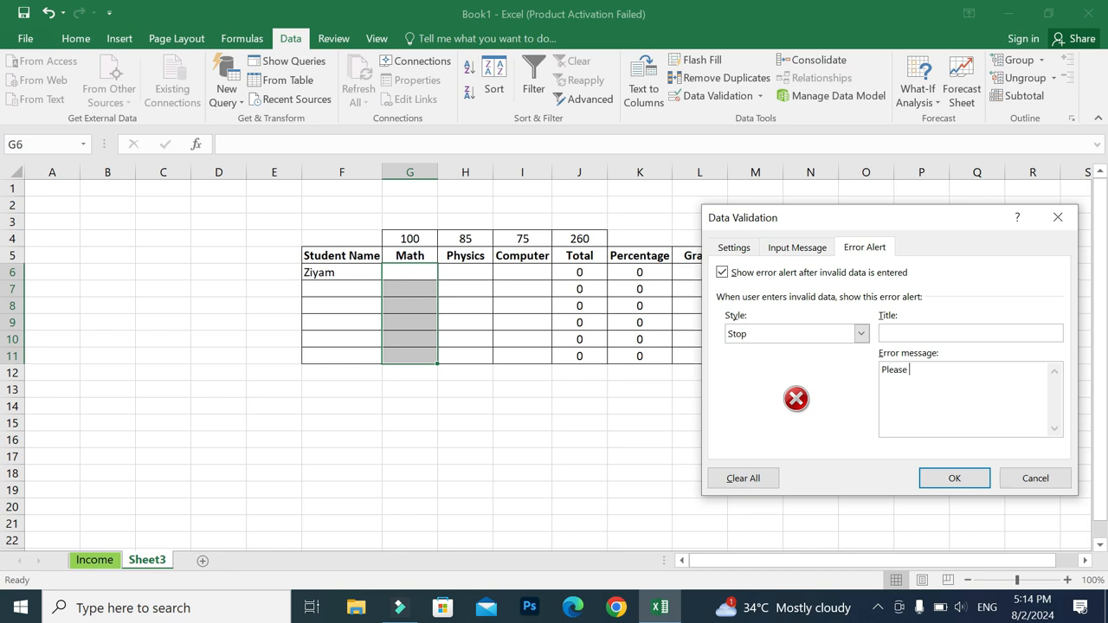
pyautogui.write('Enter Marks of Math between')
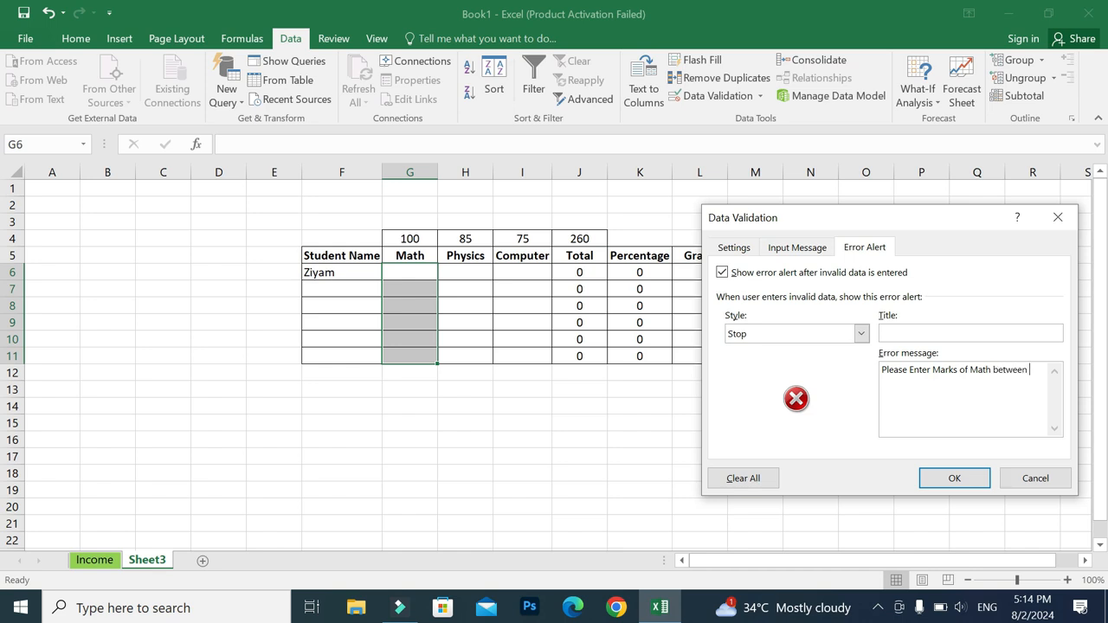
pyautogui.write(' 0 and 100')
pyautogui.click(961, 477)
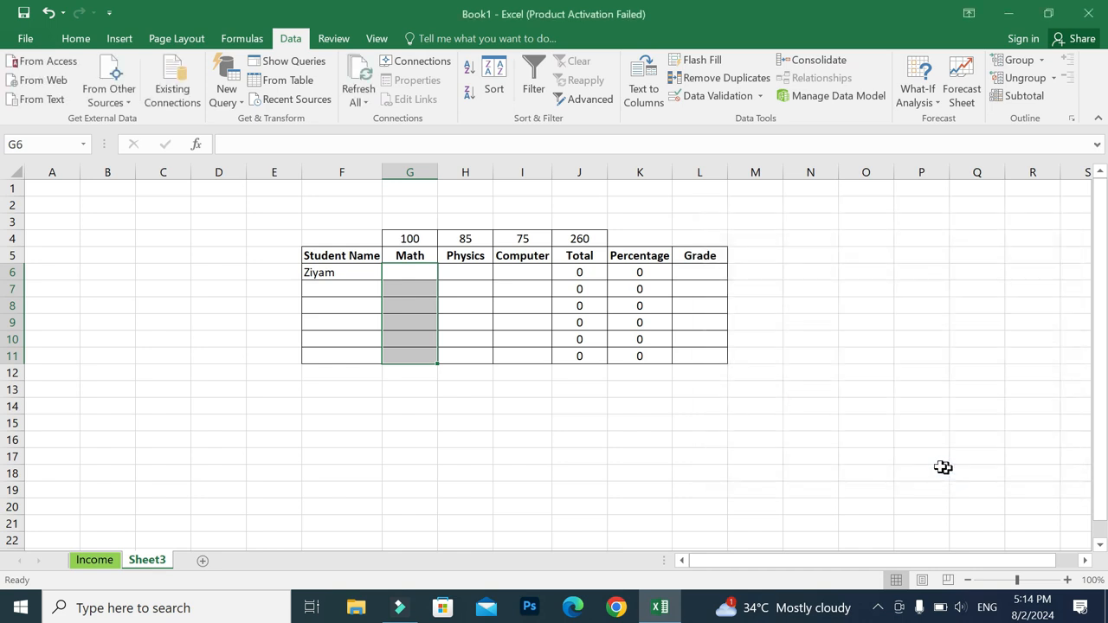
# Step: Try to enter 109 as the Math mark in G7 and cancel the entry
pyautogui.click(406, 291)
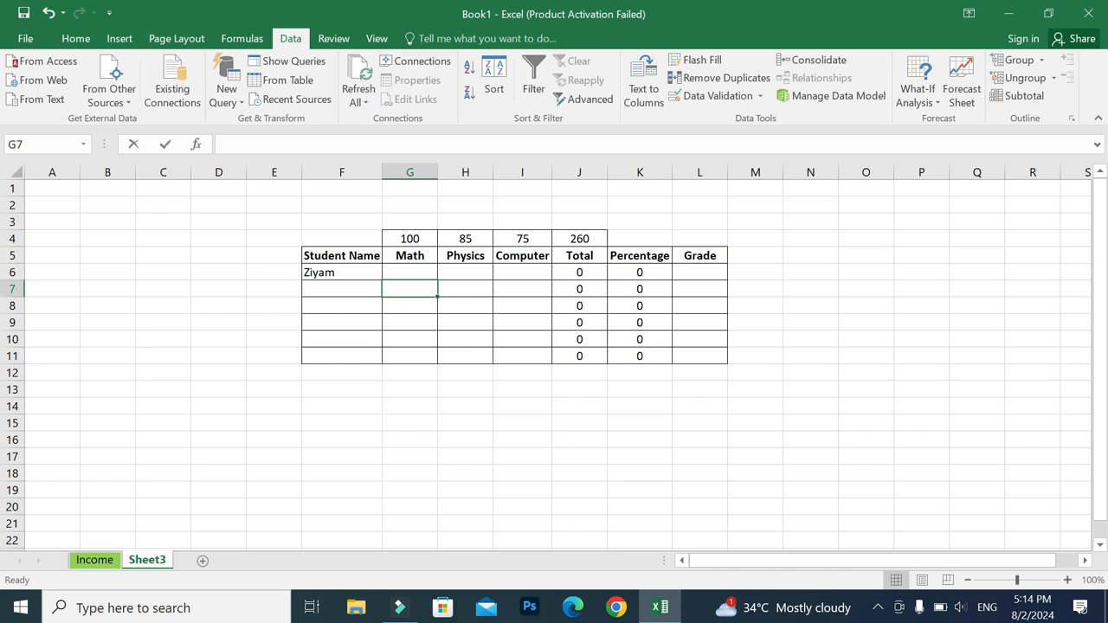
pyautogui.write('109')
pyautogui.press('Return')
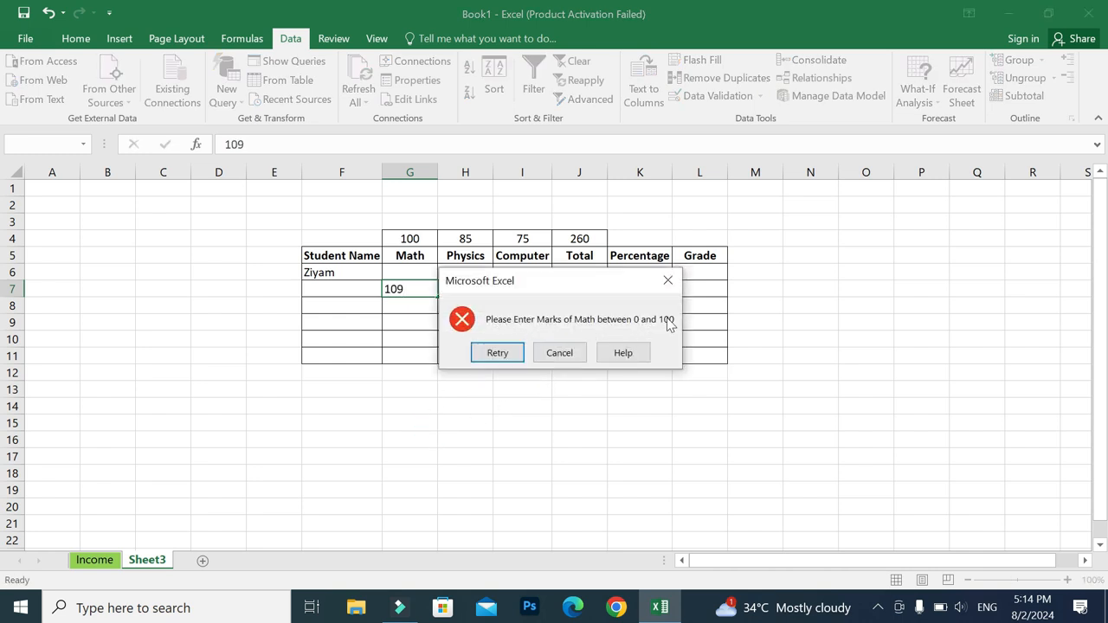
pyautogui.click(559, 352)
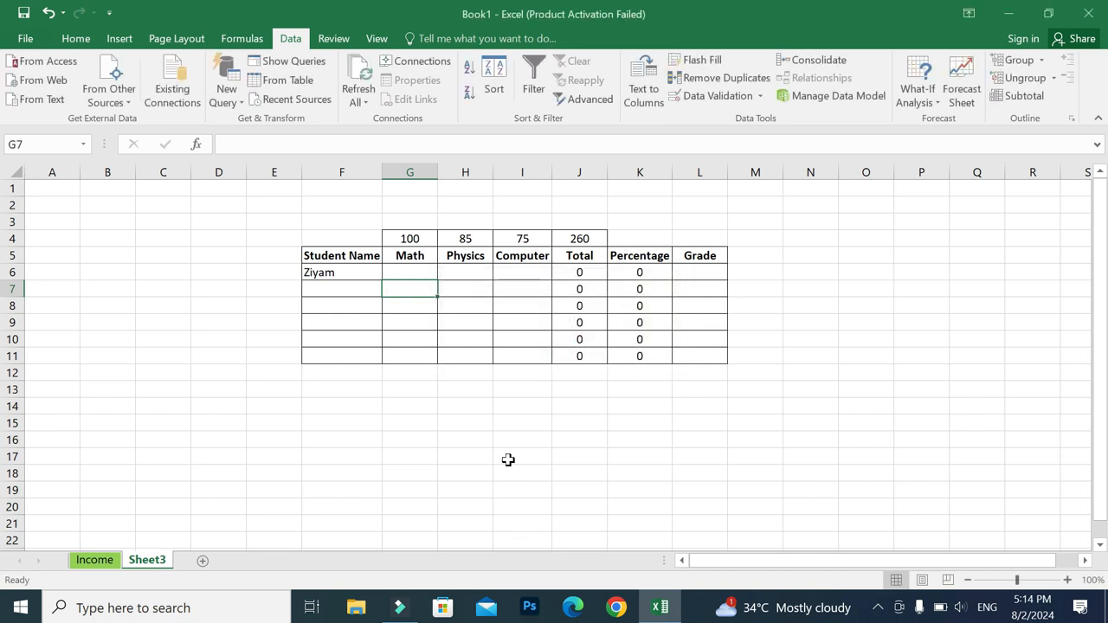
pyautogui.moveTo(470, 272); pyautogui.dragTo(473, 374)
pyautogui.click(470, 470)
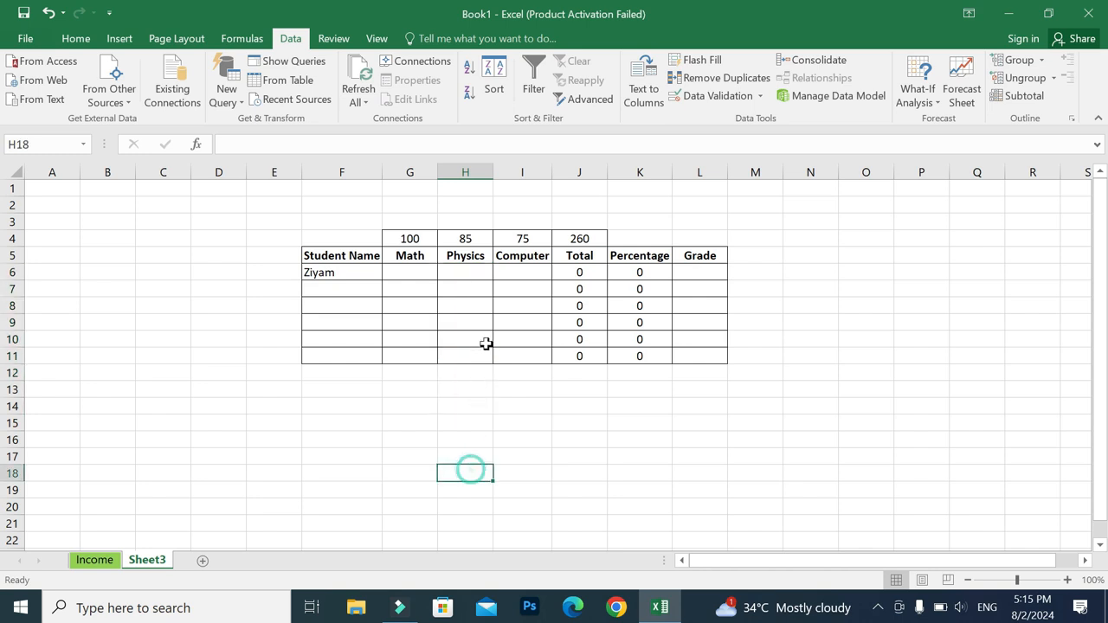
pyautogui.moveTo(470, 274); pyautogui.dragTo(473, 359)
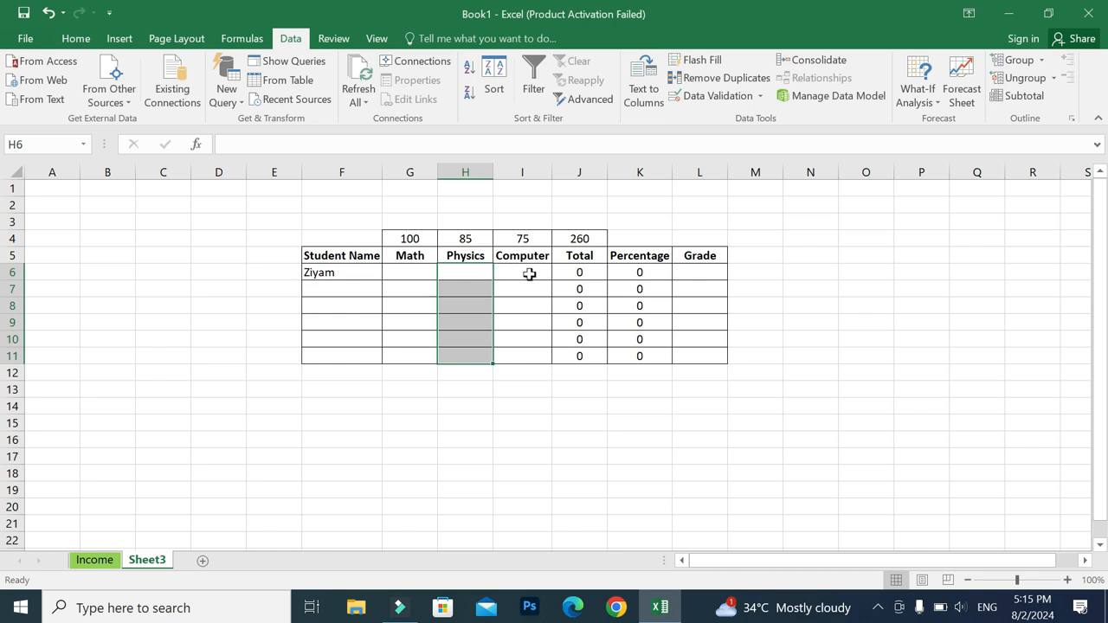
pyautogui.click(412, 275)
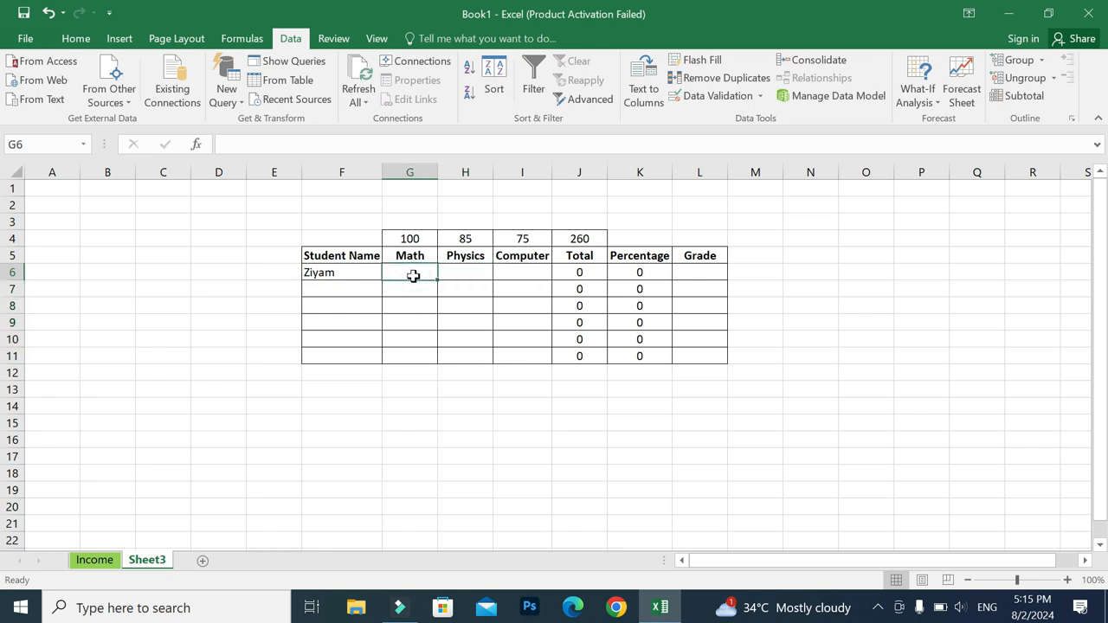
# Step: Enter the first student's marks in row 6: Math 67, Physics 66 and Computer 73
pyautogui.write('67')
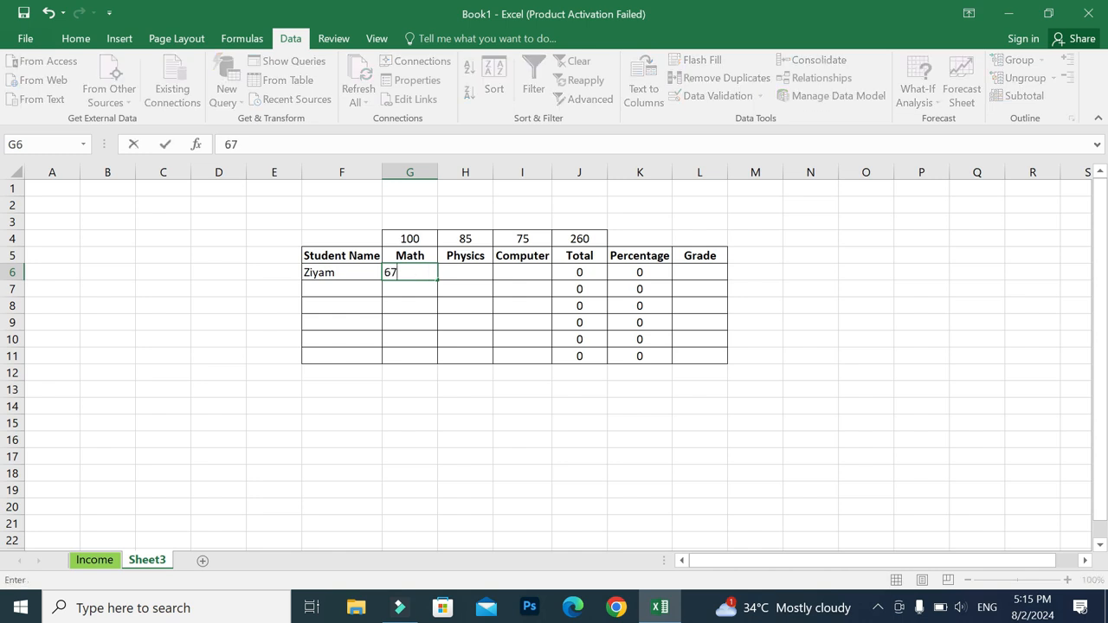
pyautogui.click(466, 274)
pyautogui.write('66')
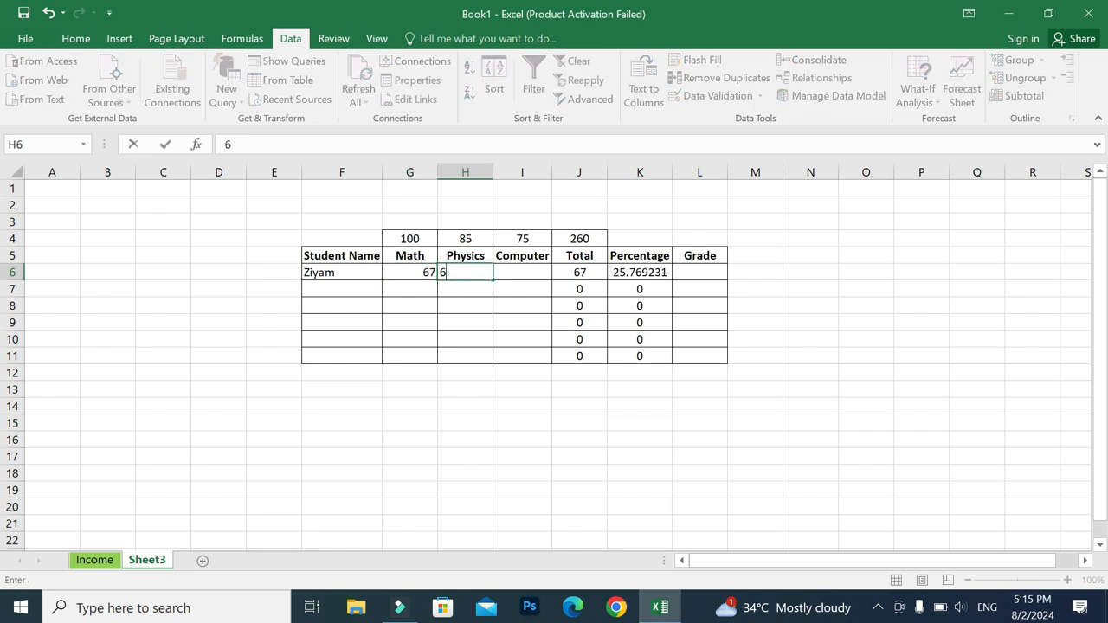
pyautogui.click(522, 272)
pyautogui.write('77')
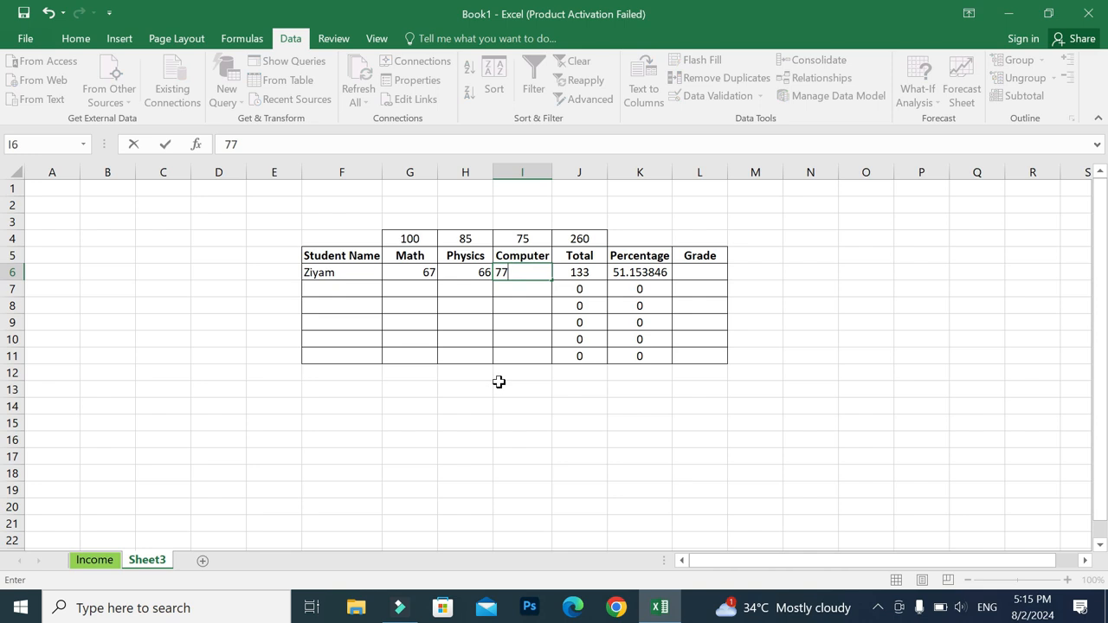
pyautogui.press('BackSpace')
pyautogui.write('3')
pyautogui.click(522, 420)
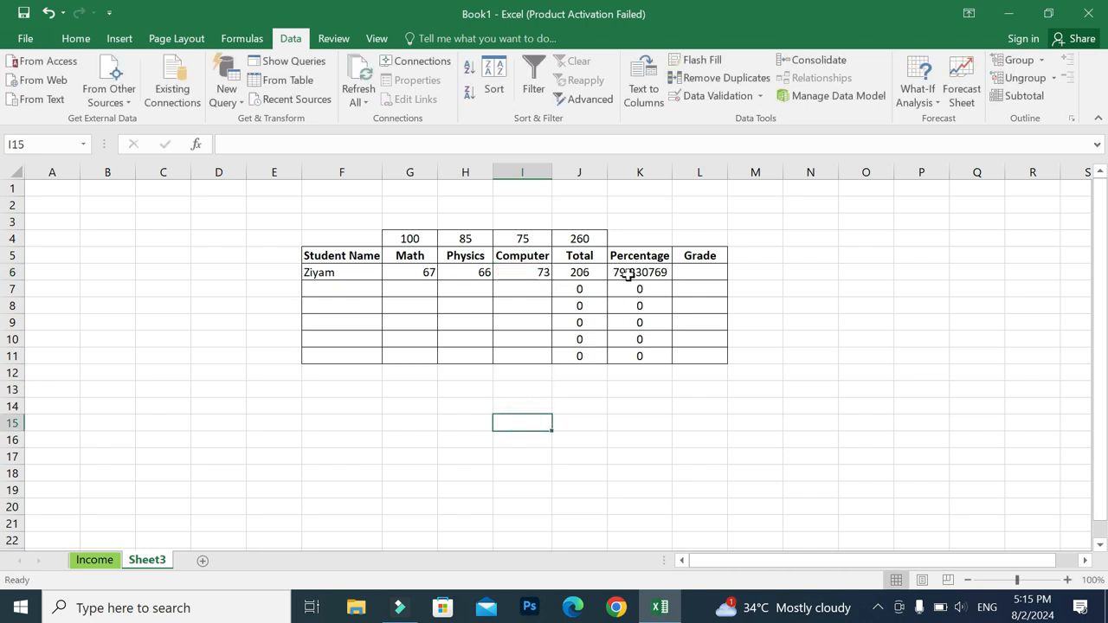
# Step: Add the second student's name in F7 with Math 90, Physics 80 and Computer 70
pyautogui.click(352, 287)
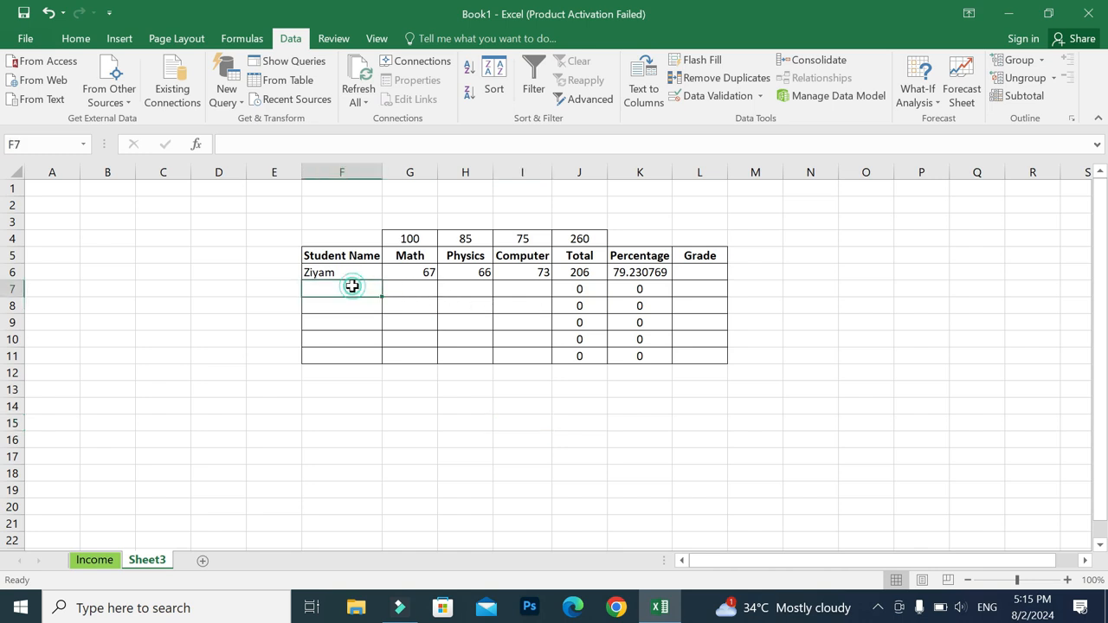
pyautogui.write('Zo')
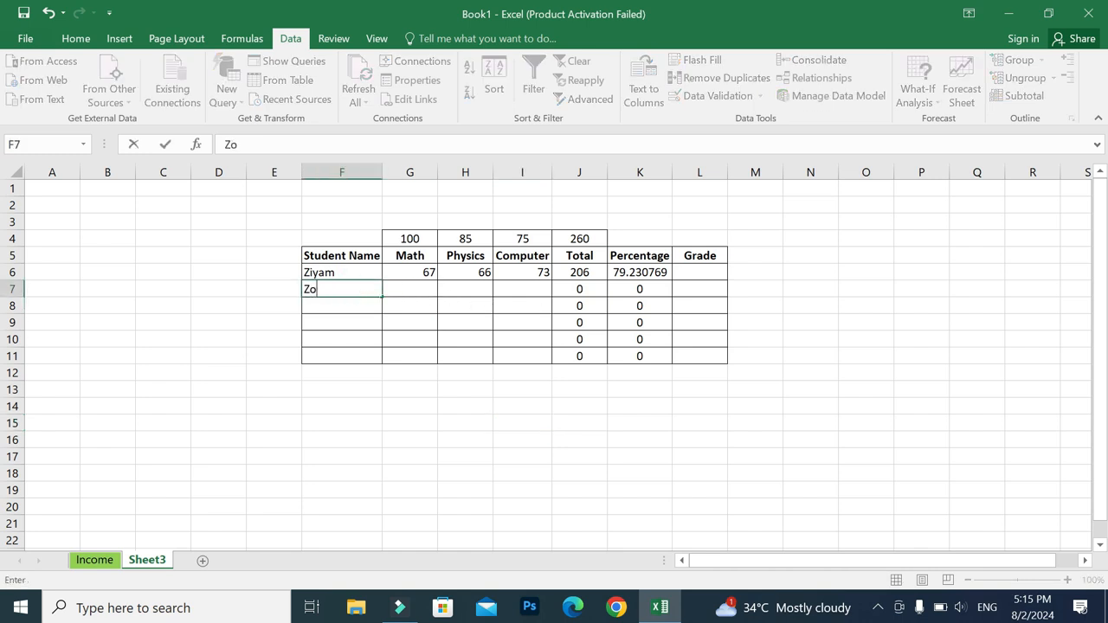
pyautogui.write('han')
pyautogui.press('Tab')
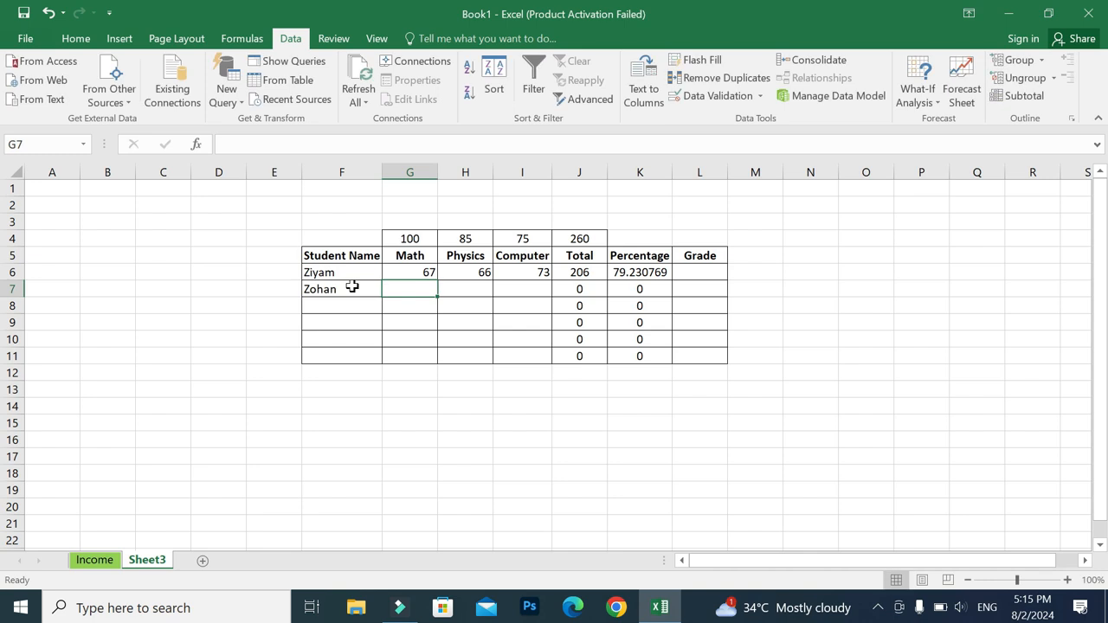
pyautogui.write('90')
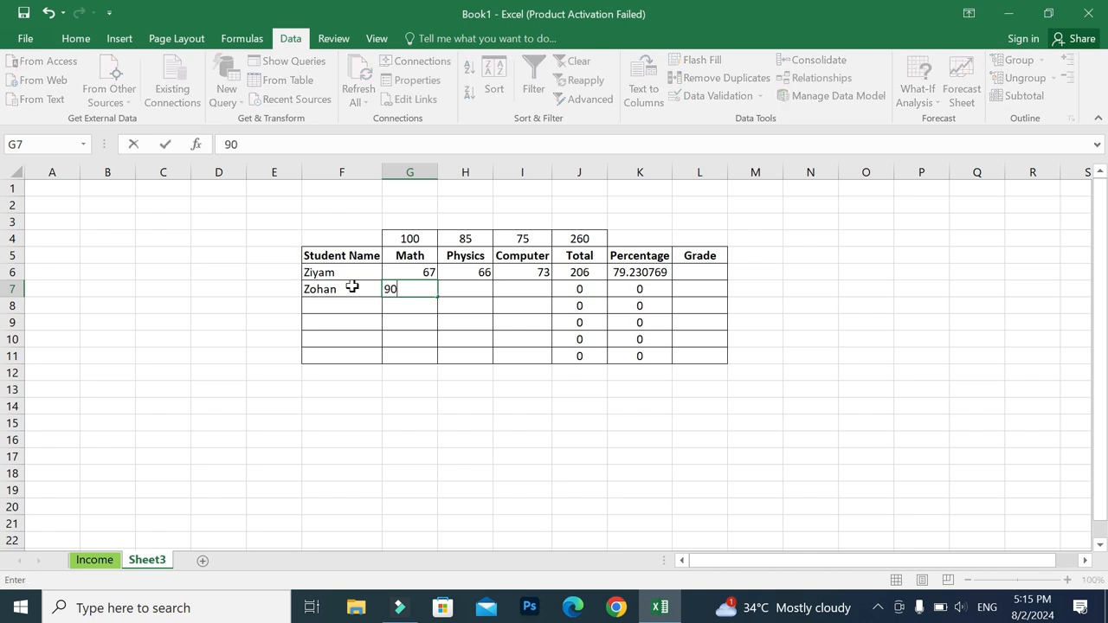
pyautogui.press('Tab')
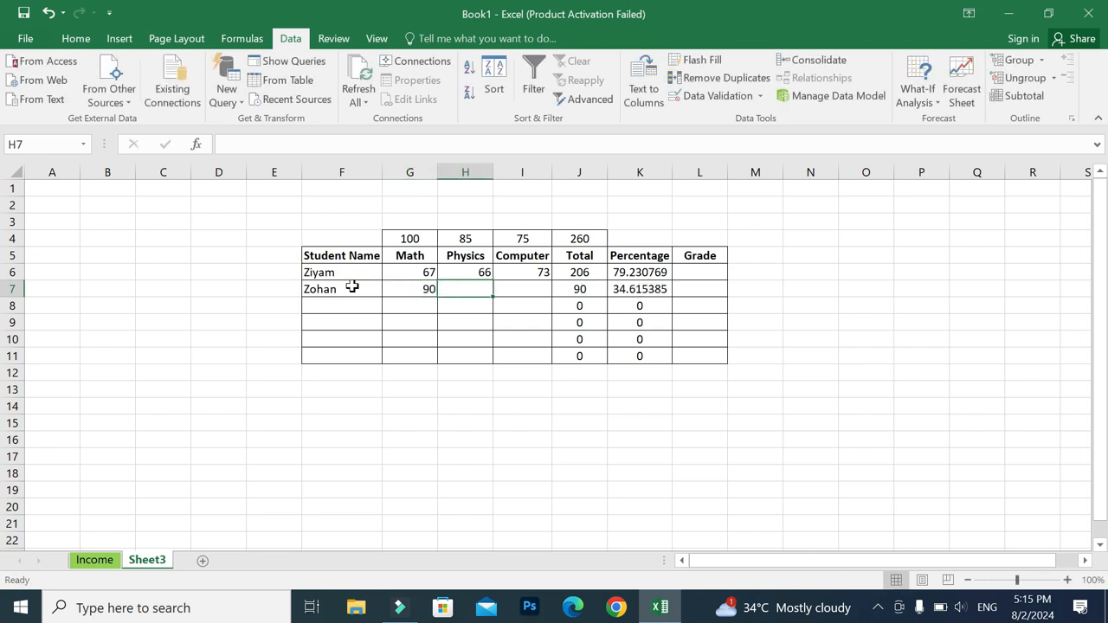
pyautogui.write('80')
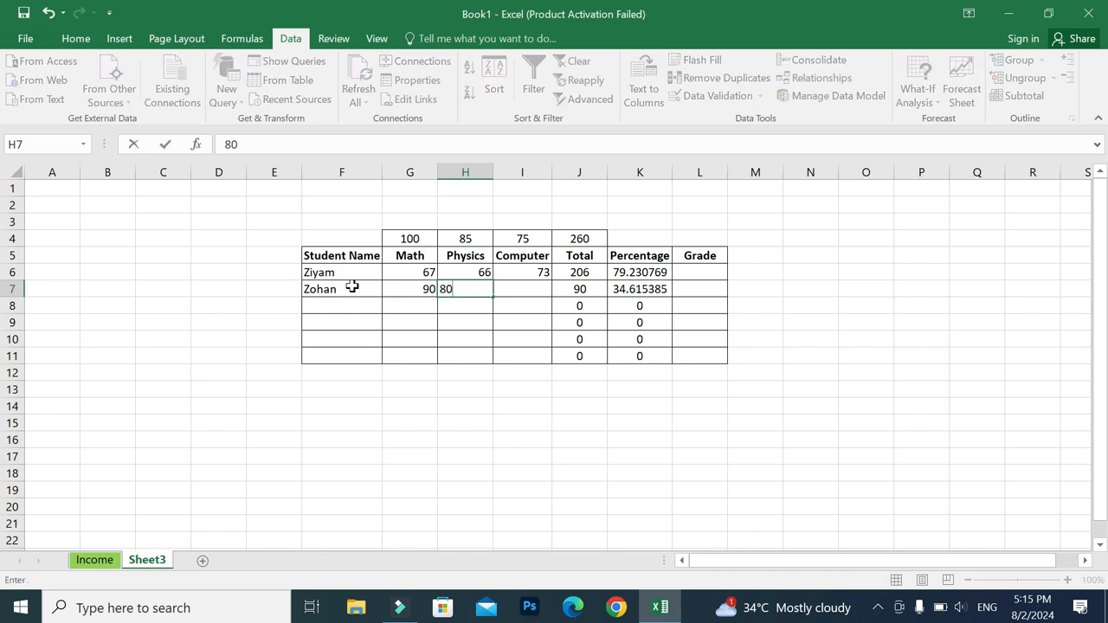
pyautogui.press('Tab')
pyautogui.write('70')
pyautogui.press('Tab')
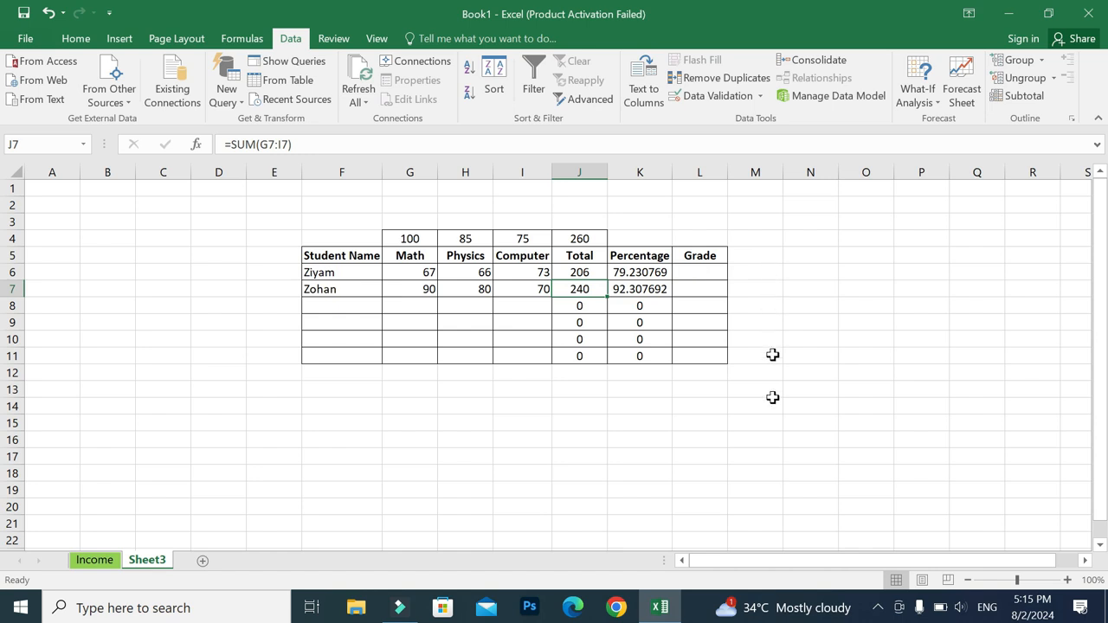
pyautogui.click(775, 425)
# Step: Begin an IF formula in Grade cell L6 that returns "A+" when the percentage in K6 is >=90
pyautogui.click(691, 271)
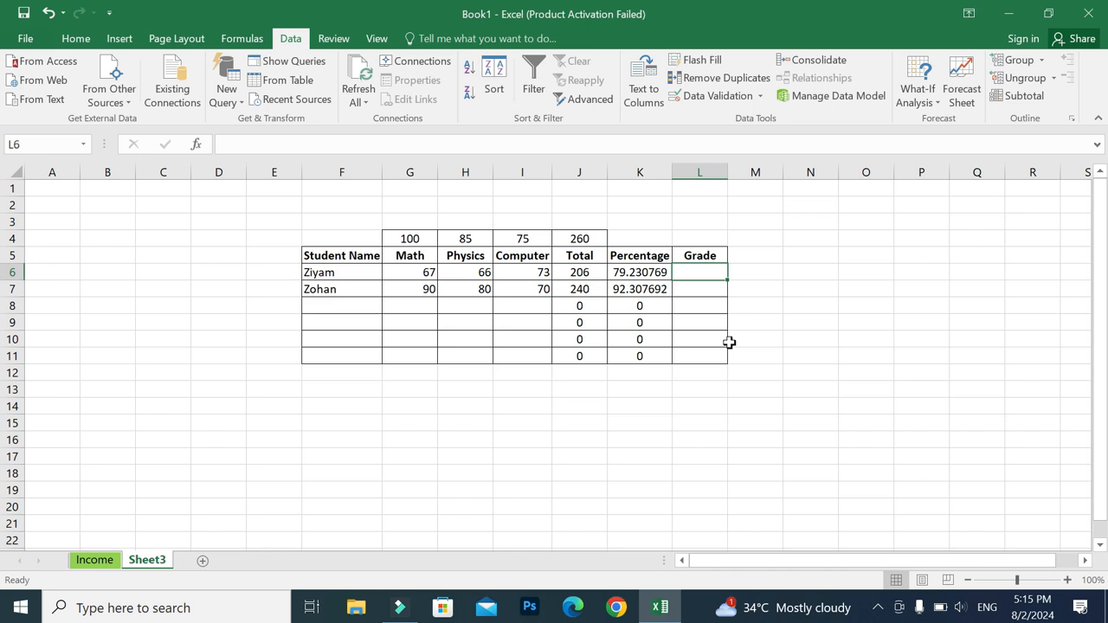
pyautogui.write('=i')
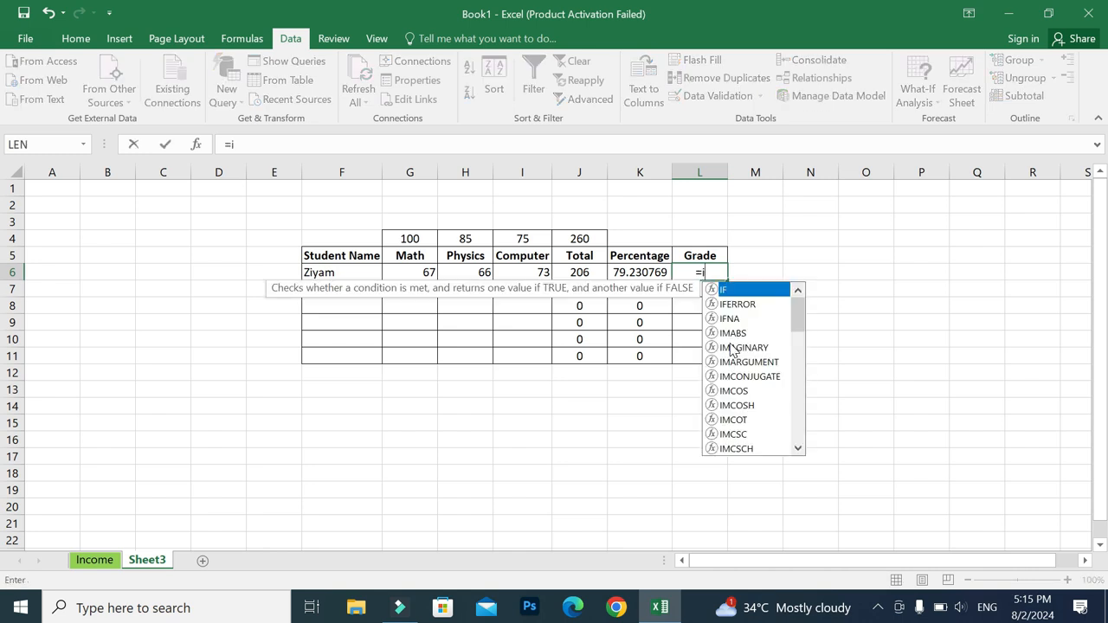
pyautogui.write('f(')
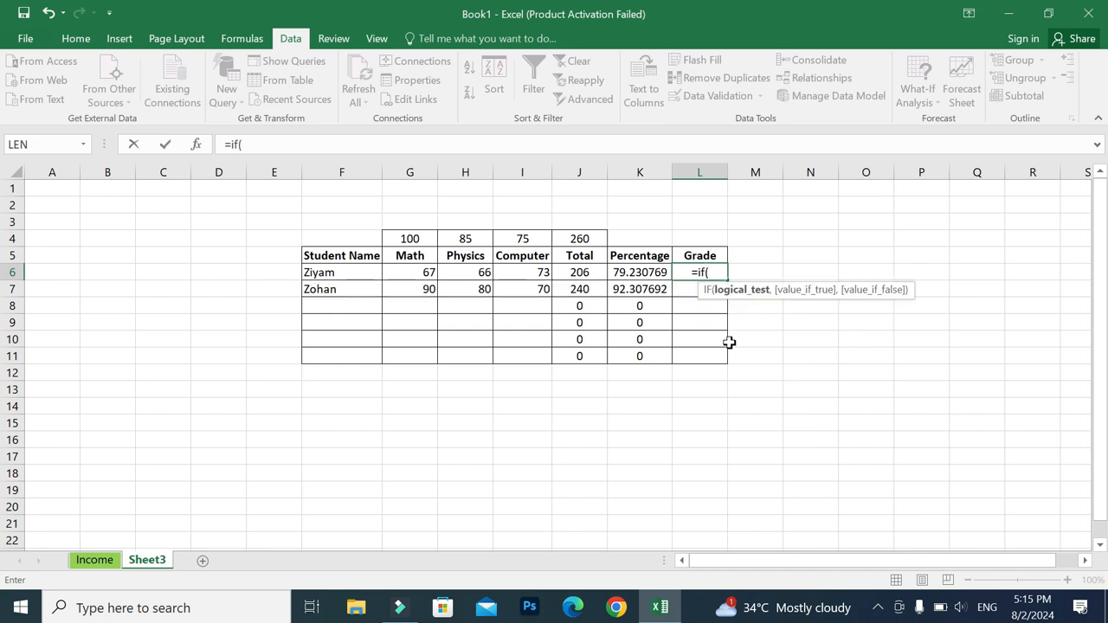
pyautogui.click(656, 272)
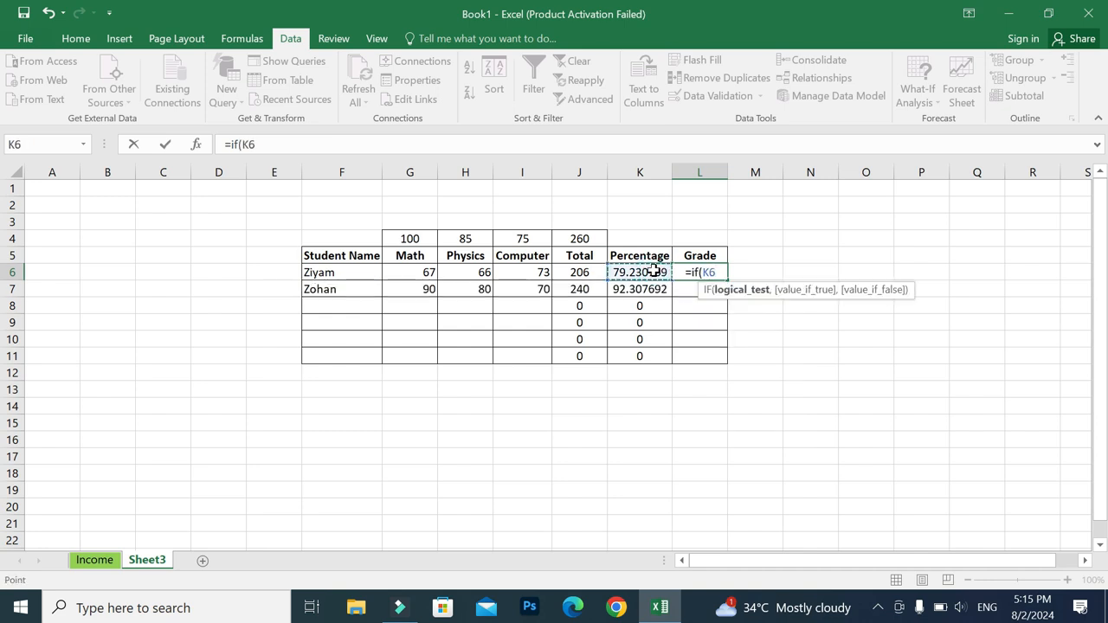
pyautogui.write('>=9')
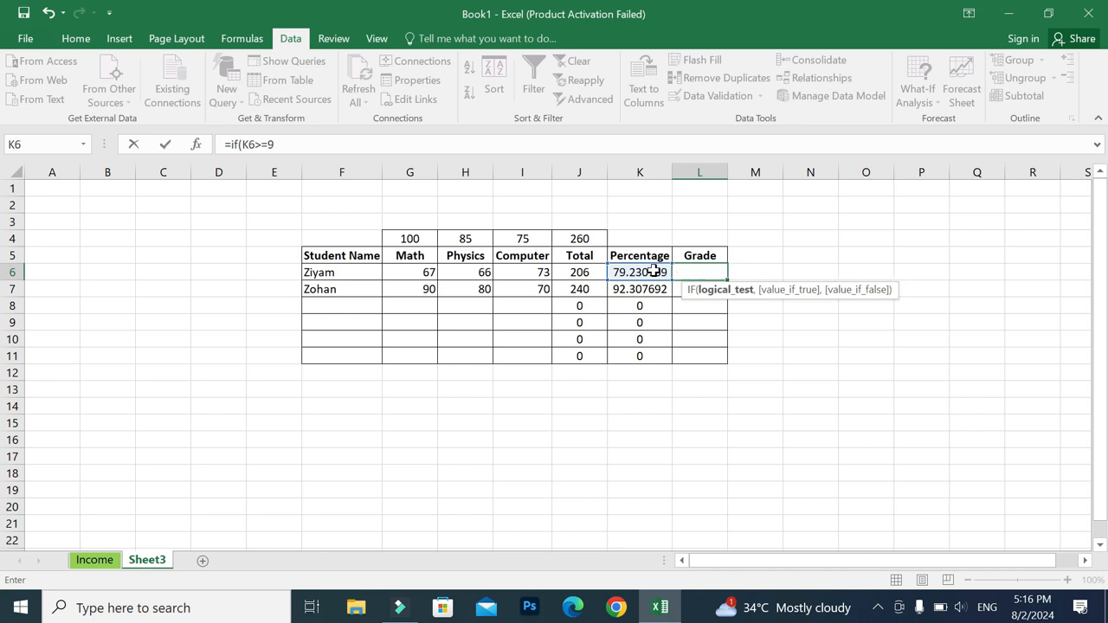
pyautogui.write('0,"A"')
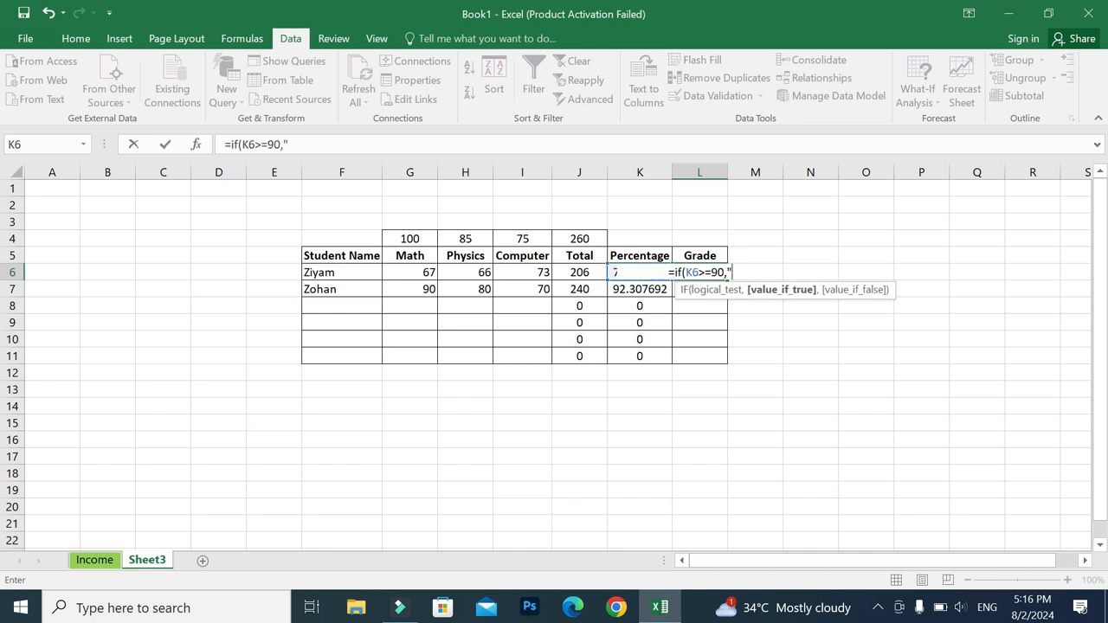
pyautogui.press('BackSpace')
pyautogui.write('+",')
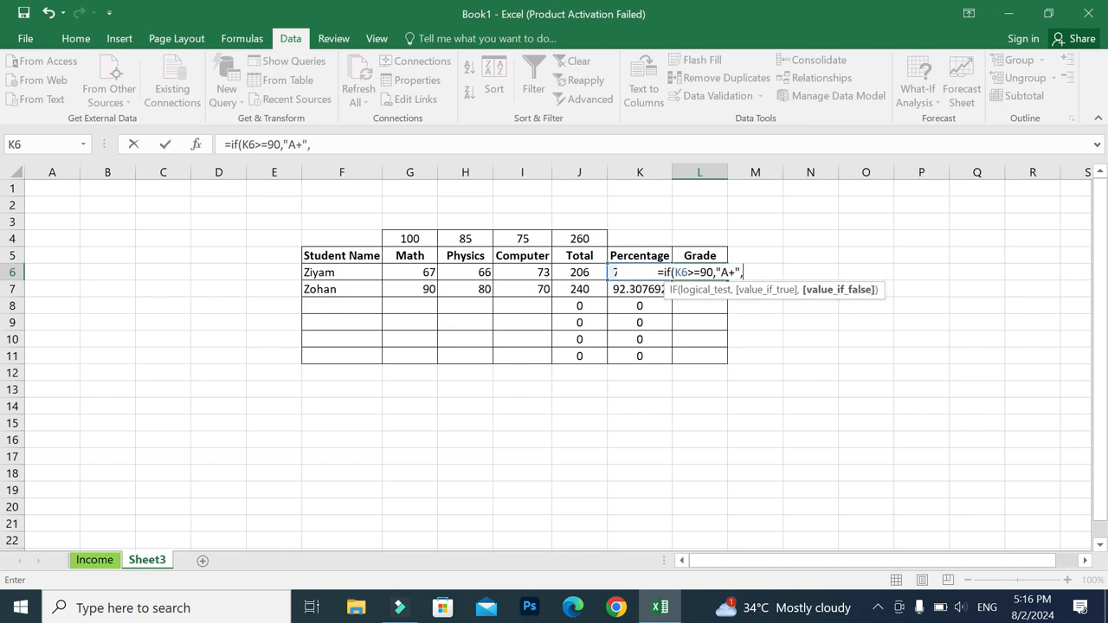
# Step: Nest a second IF in the L6 grade formula that returns "A" when K6 is >=80
pyautogui.write('if(')
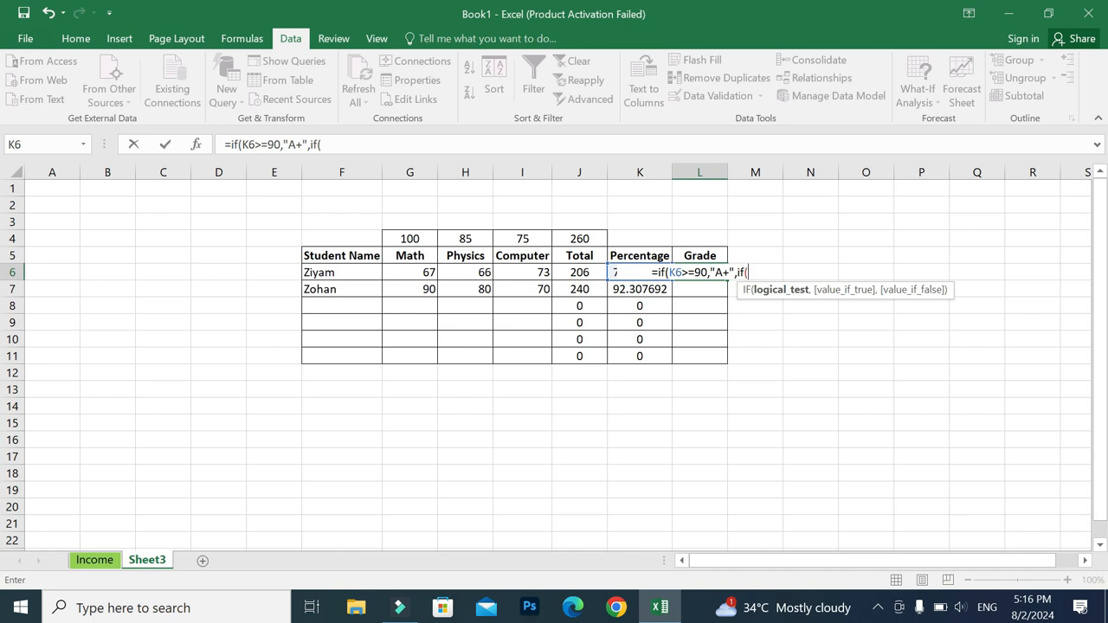
pyautogui.write('k6>=')
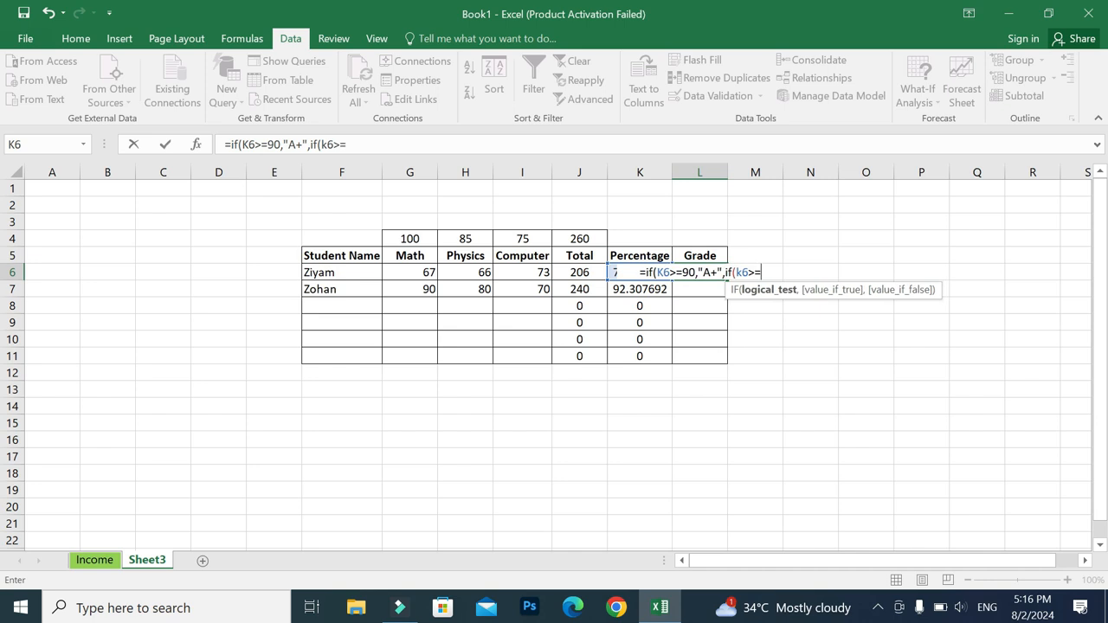
pyautogui.write('80')
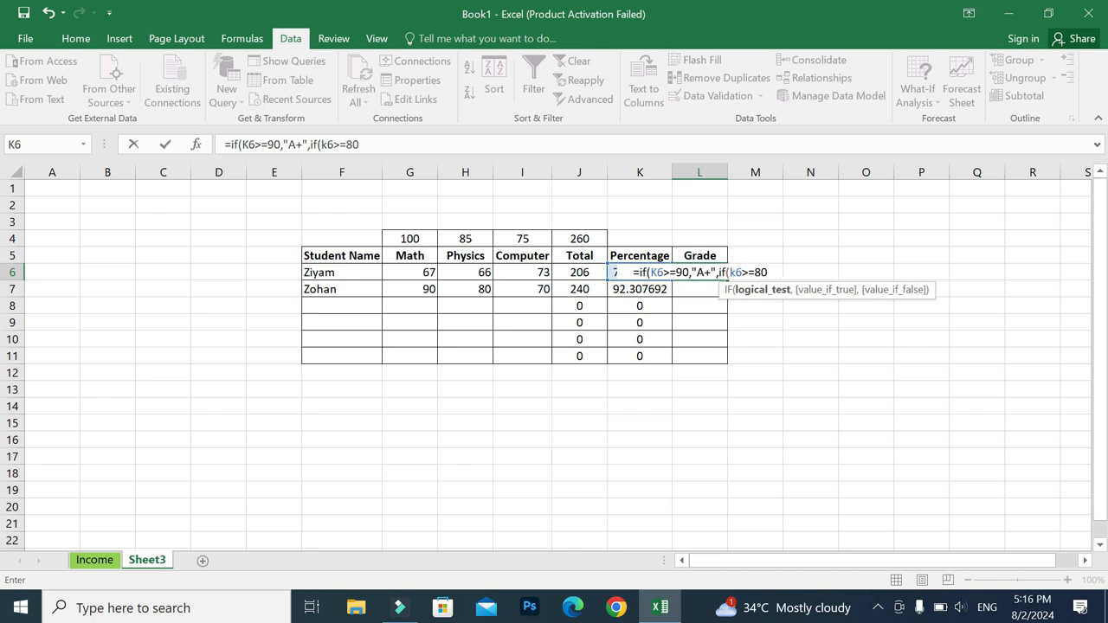
pyautogui.write(',')
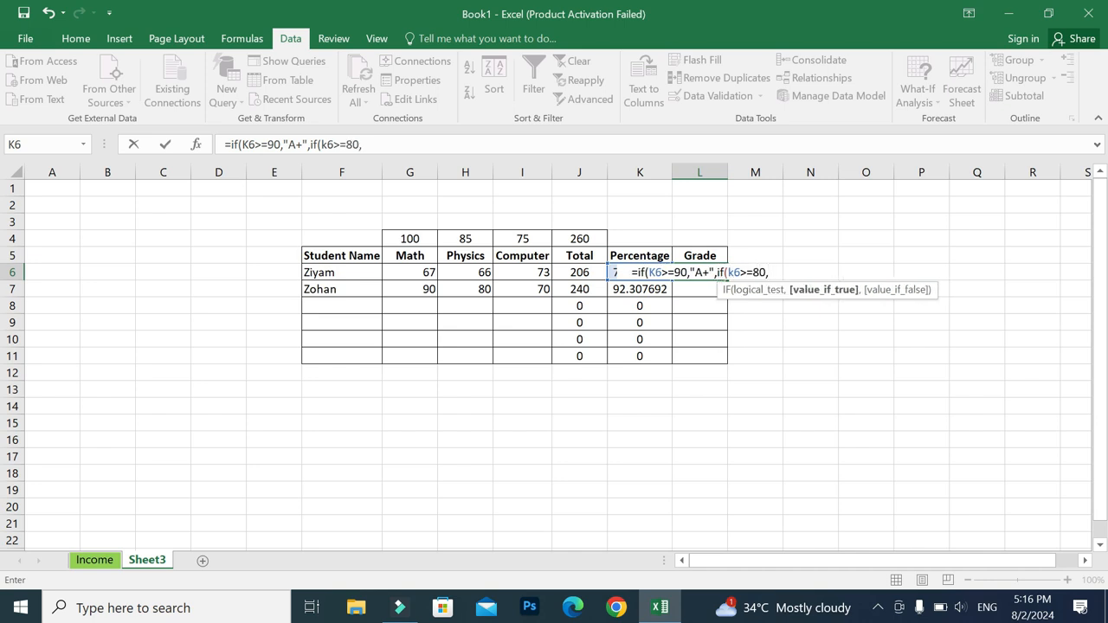
pyautogui.write('"A"')
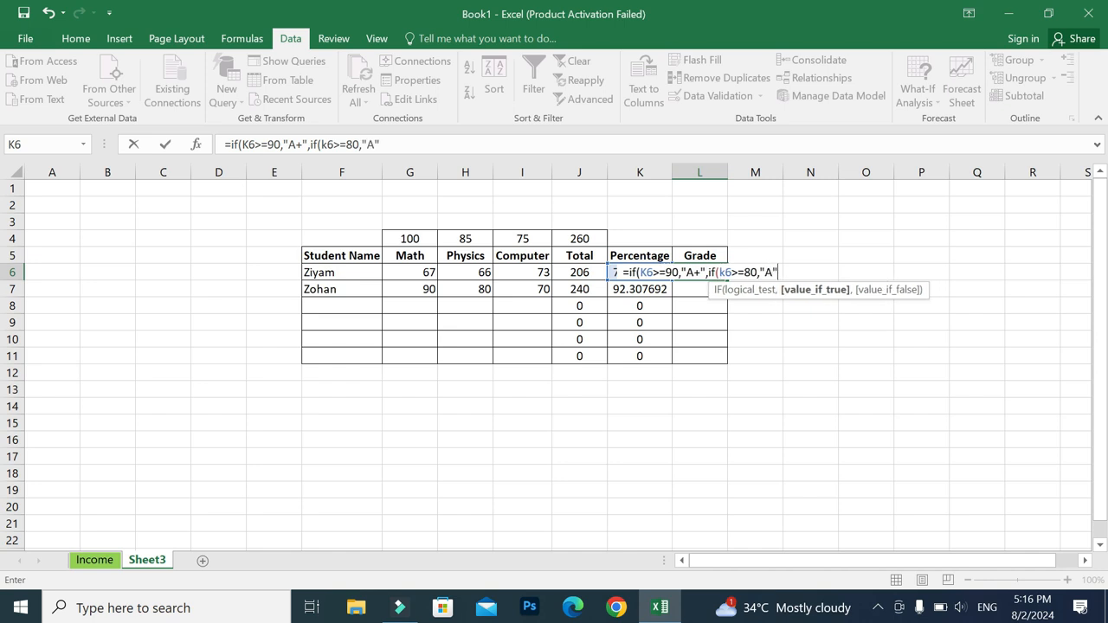
# Step: Nest a third IF in the L6 grade formula that returns "B" when K6 is >=70
pyautogui.write(',if(')
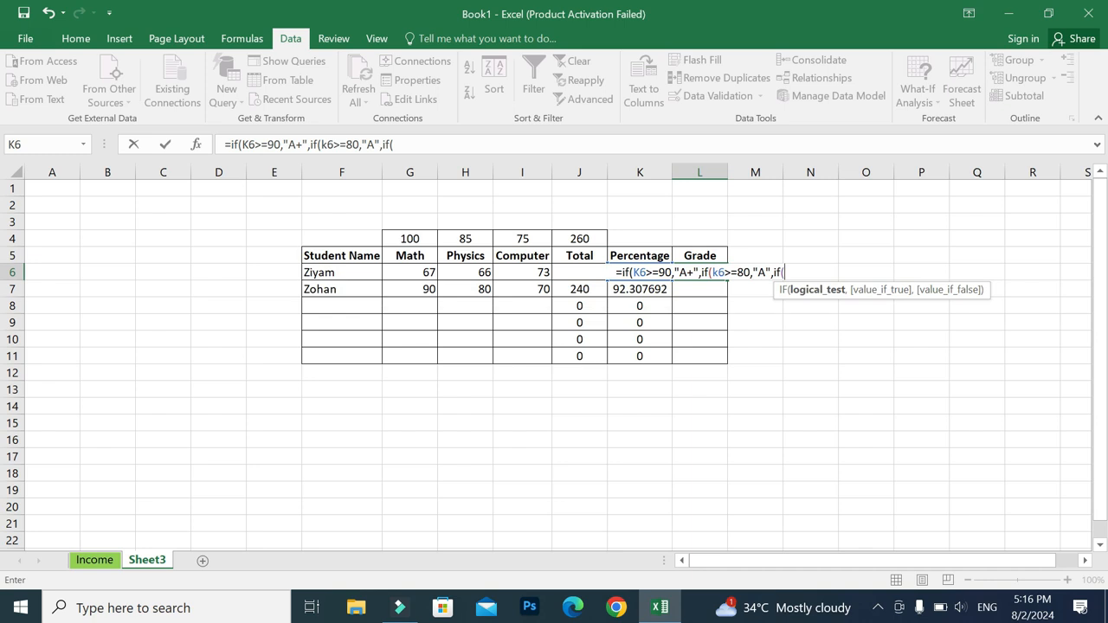
pyautogui.write('k6')
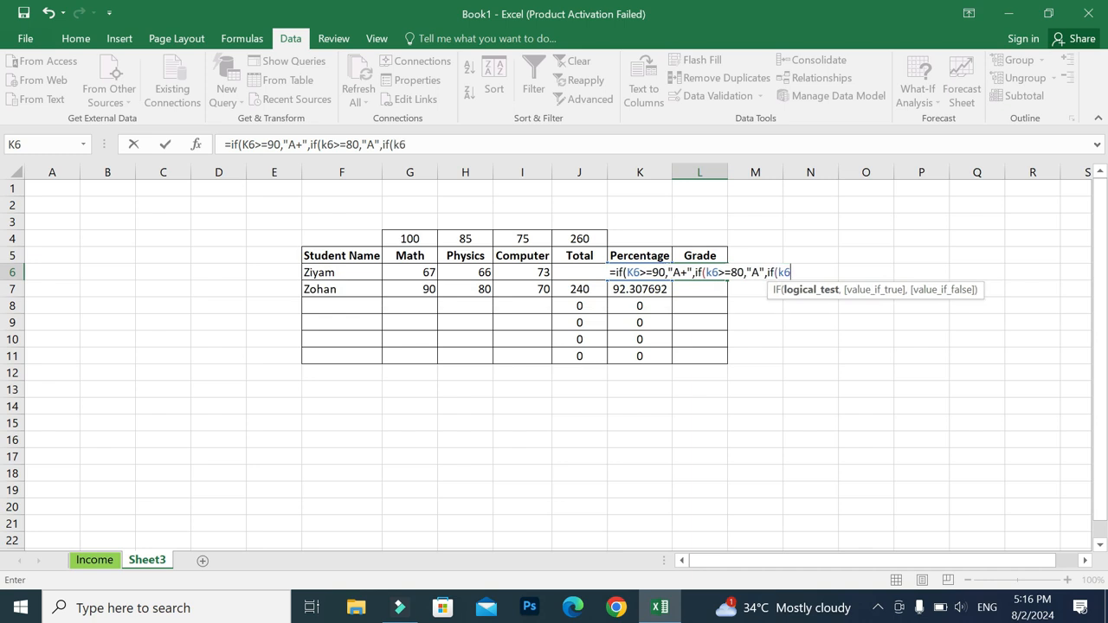
pyautogui.write('>=70')
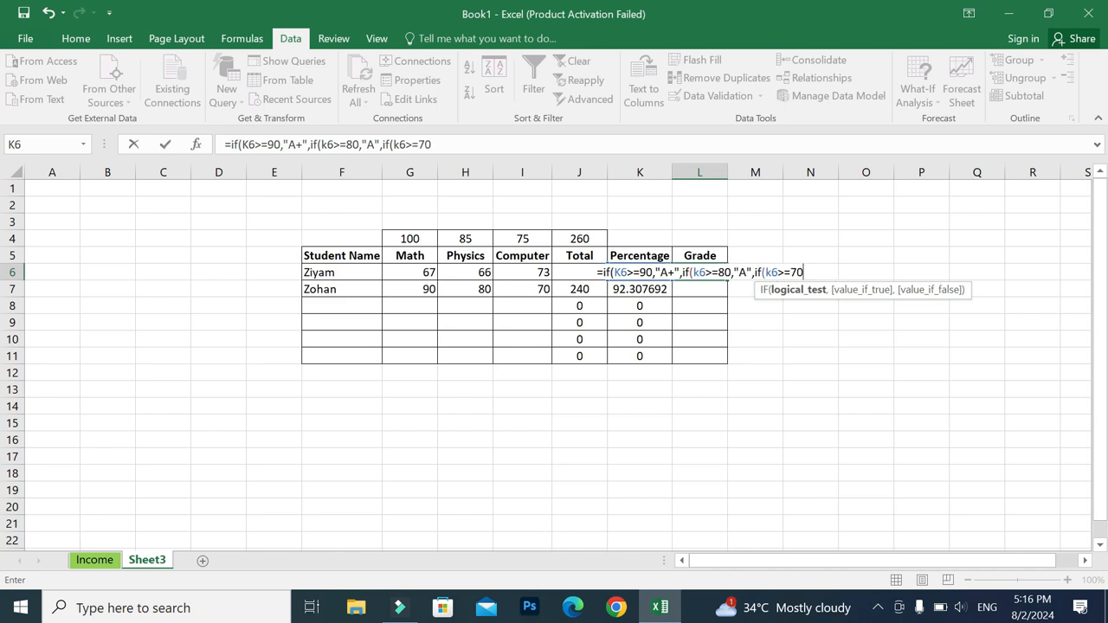
pyautogui.write(',"')
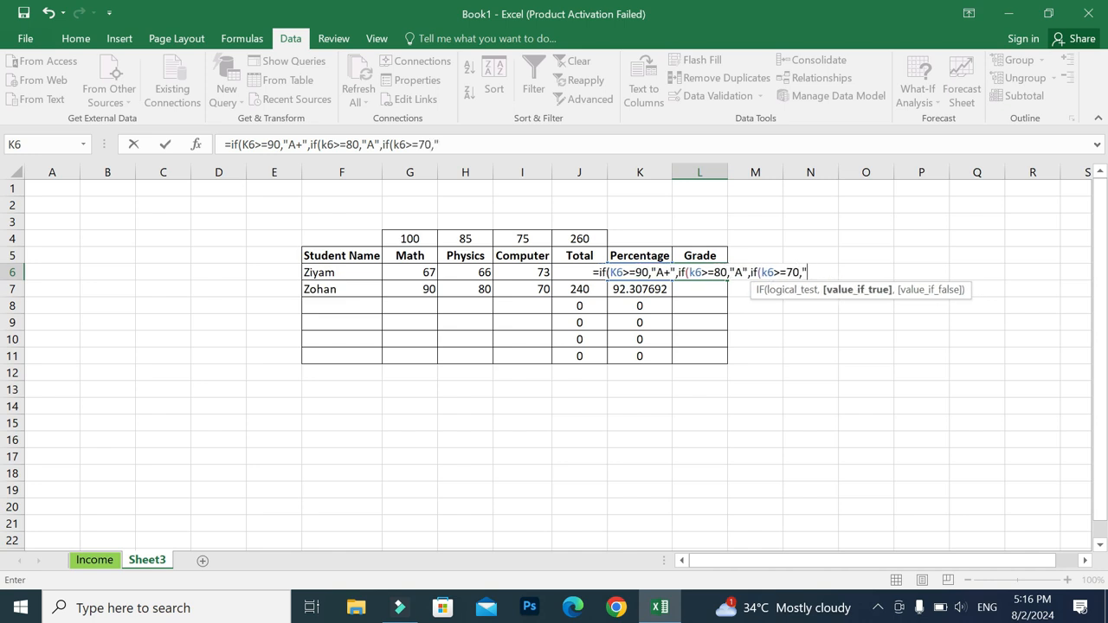
pyautogui.write('B"')
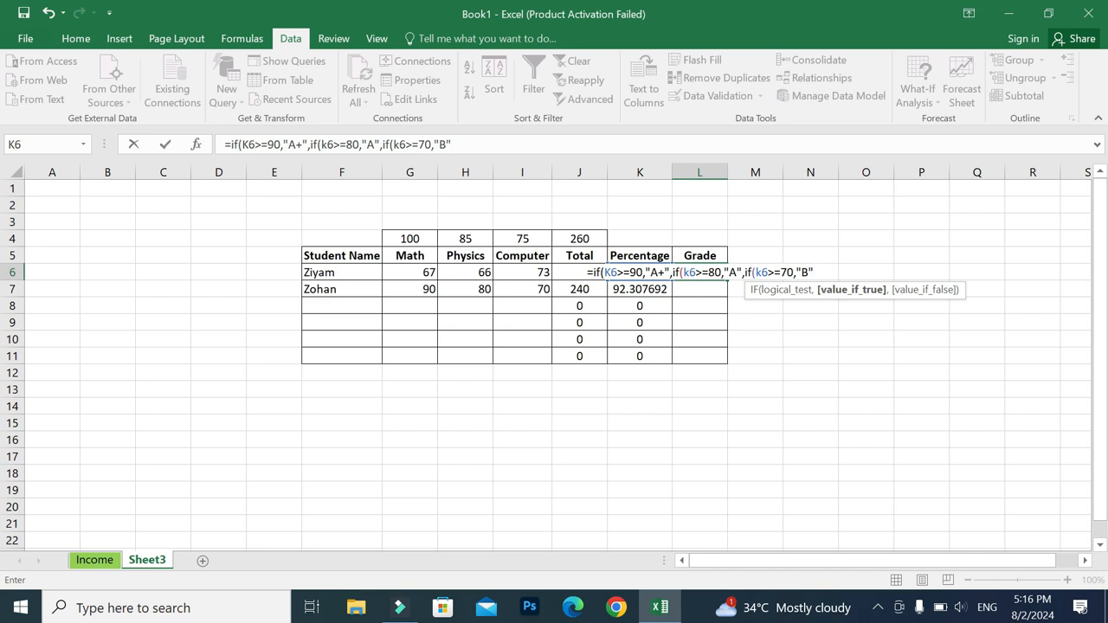
# Step: Nest a fourth IF in the L6 grade formula that returns "C" when K6 is >=60
pyautogui.write(',if(')
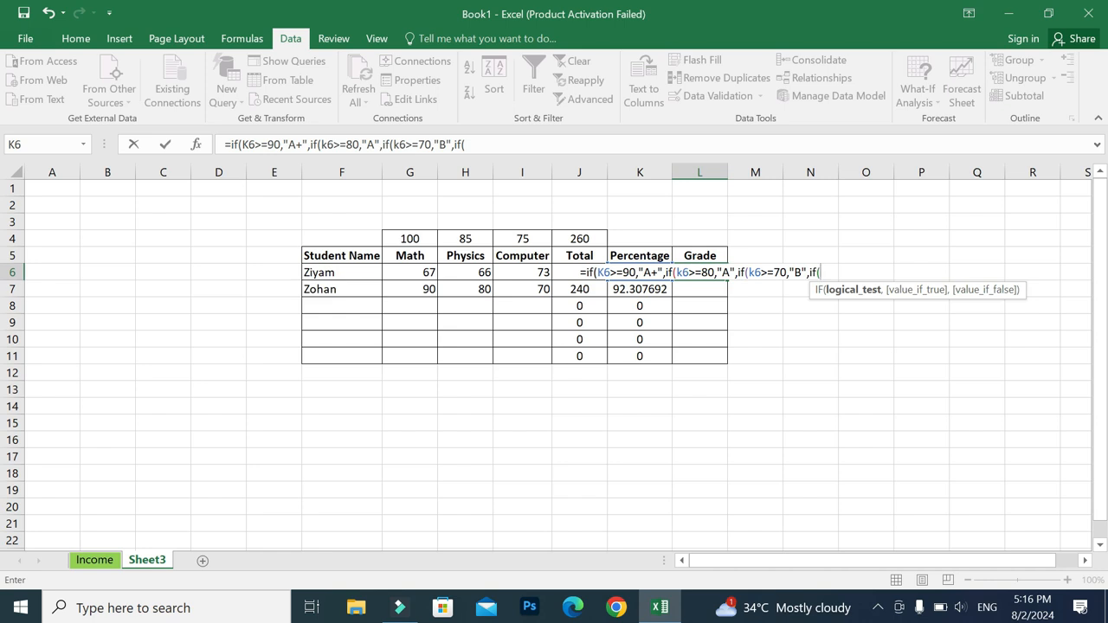
pyautogui.write('k6')
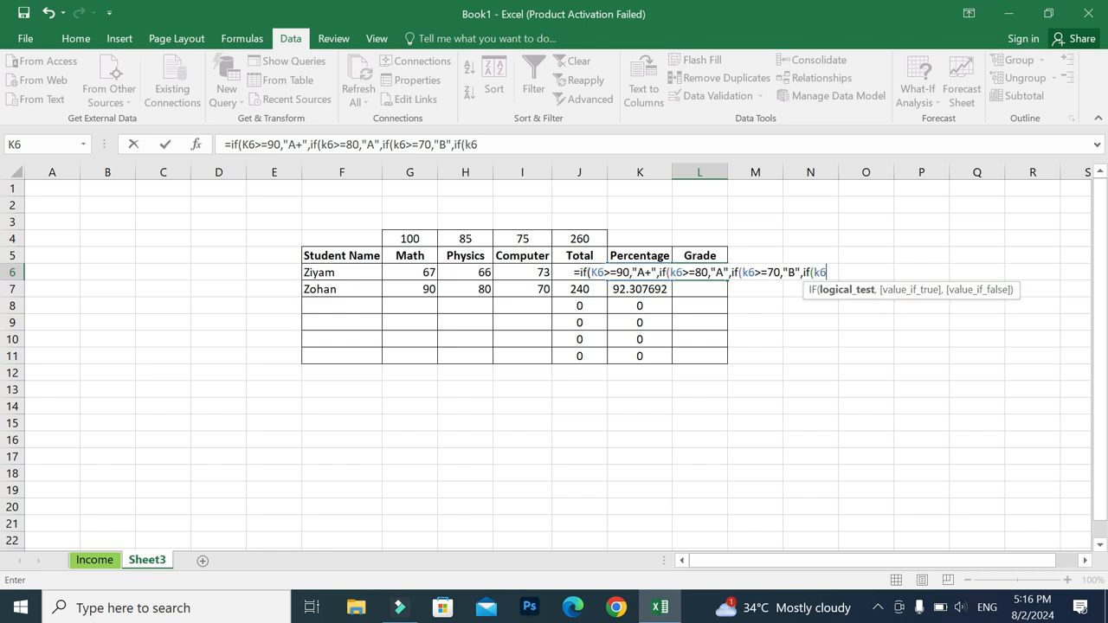
pyautogui.write('>')
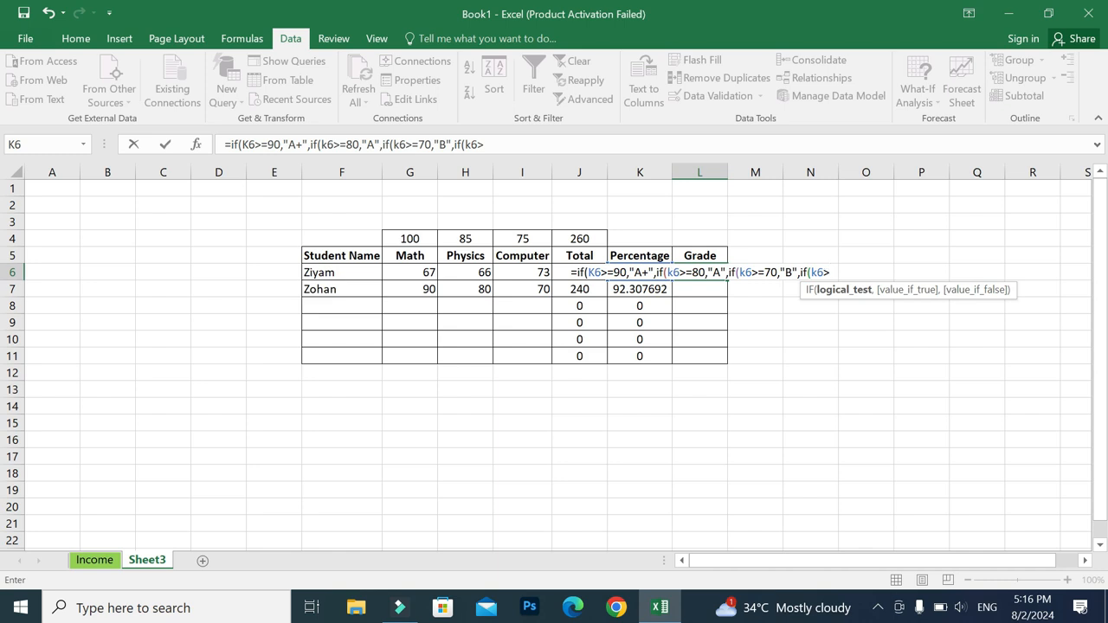
pyautogui.write('=60')
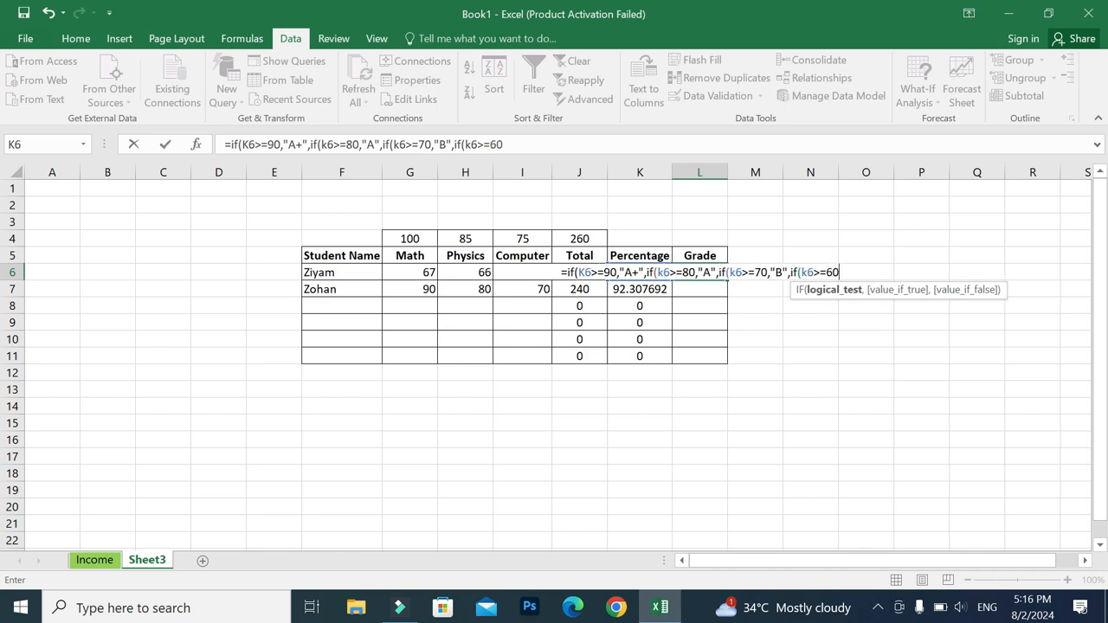
pyautogui.write(',"C",')
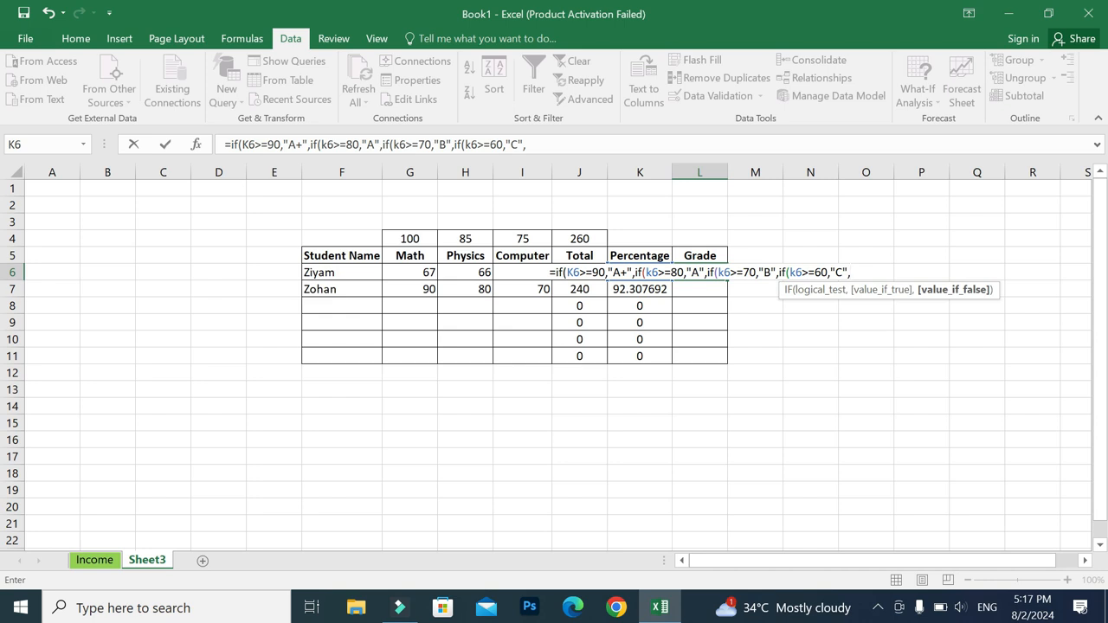
# Step: Nest a fifth IF in the L6 grade formula that returns "D" when K6 is >=50
pyautogui.write('if(')
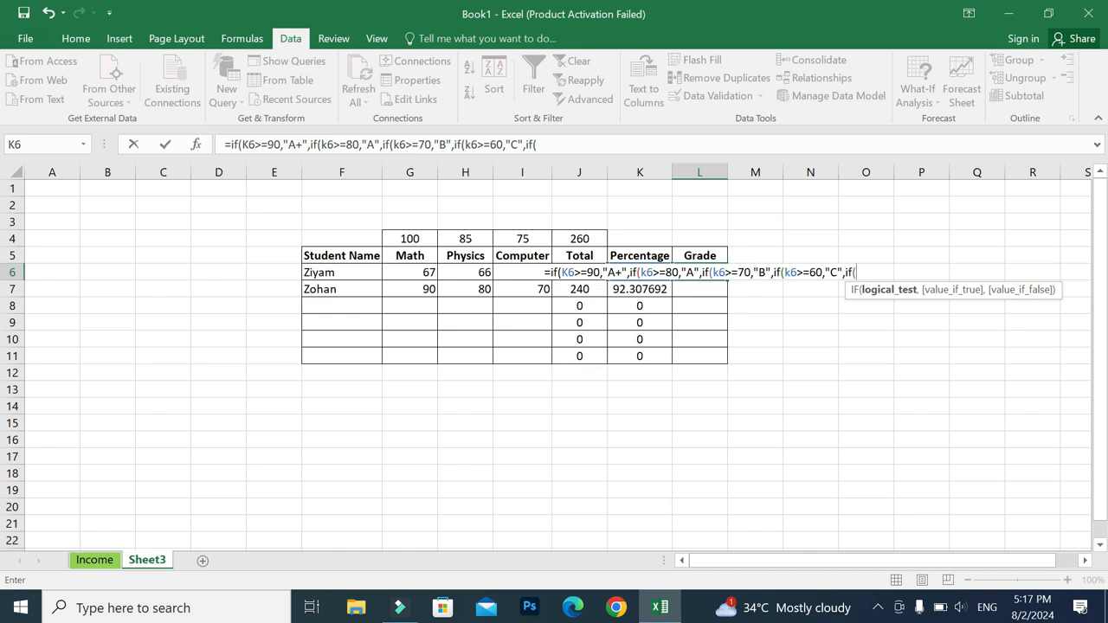
pyautogui.write('k6>=')
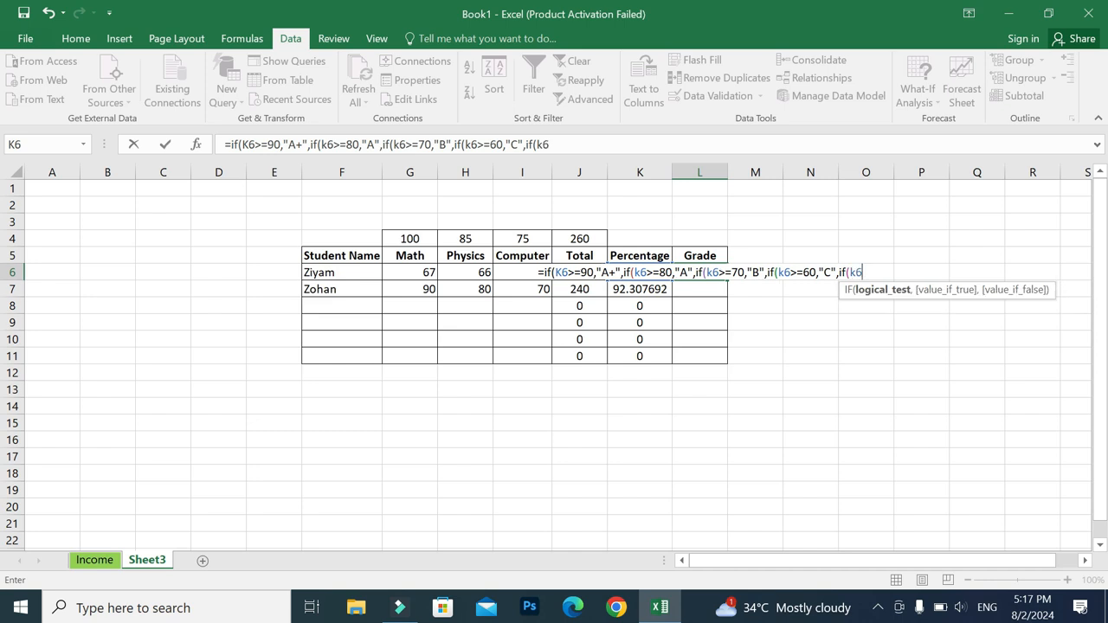
pyautogui.write('5')
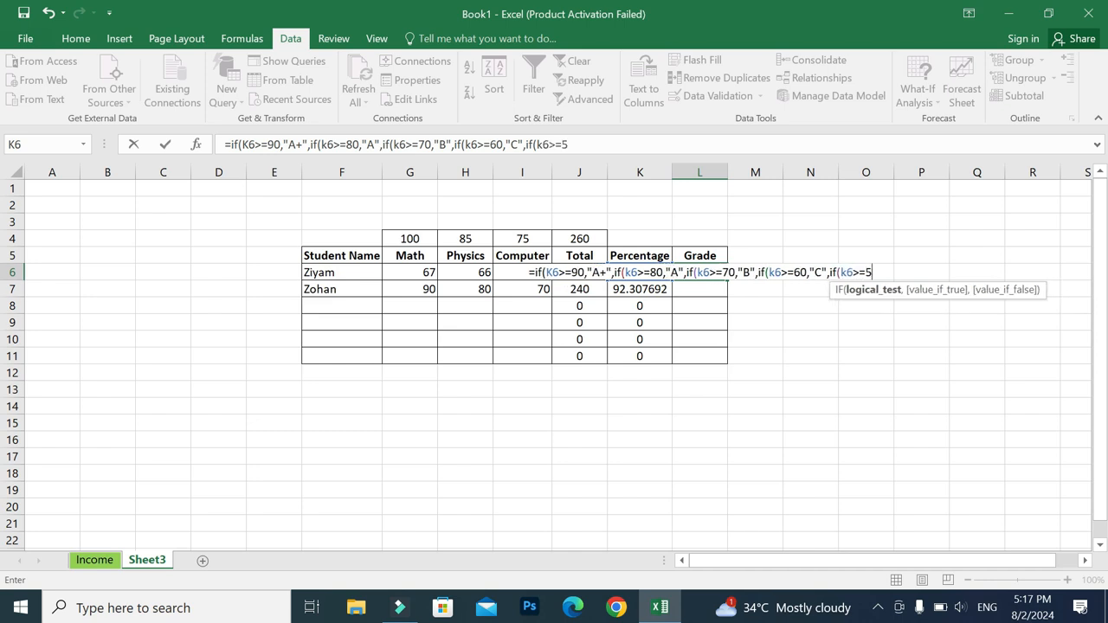
pyautogui.write('0,')
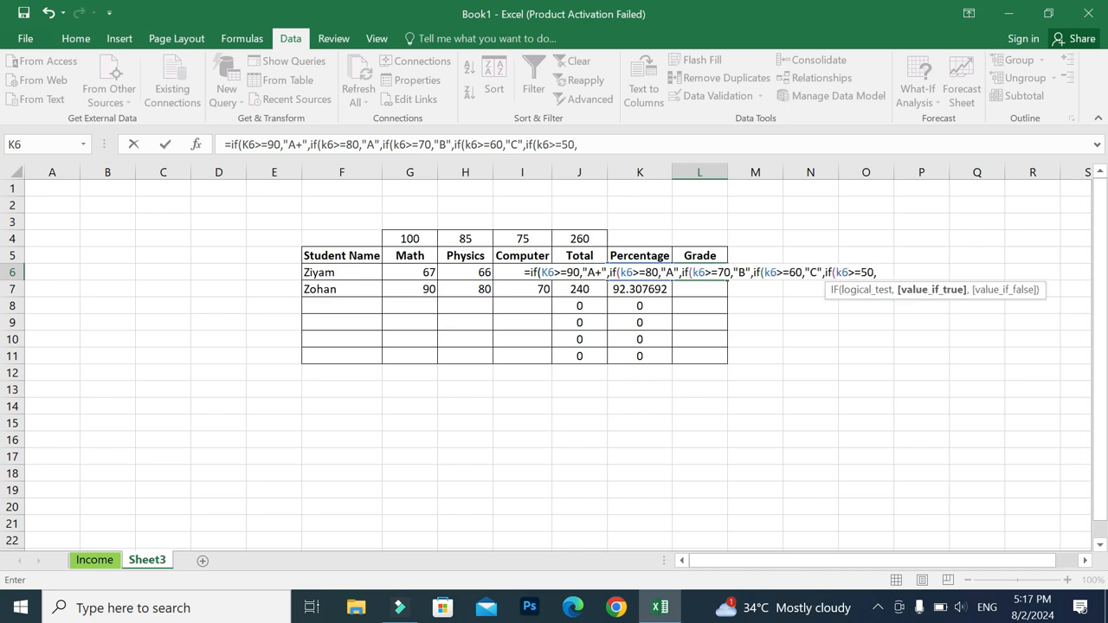
pyautogui.write('"')
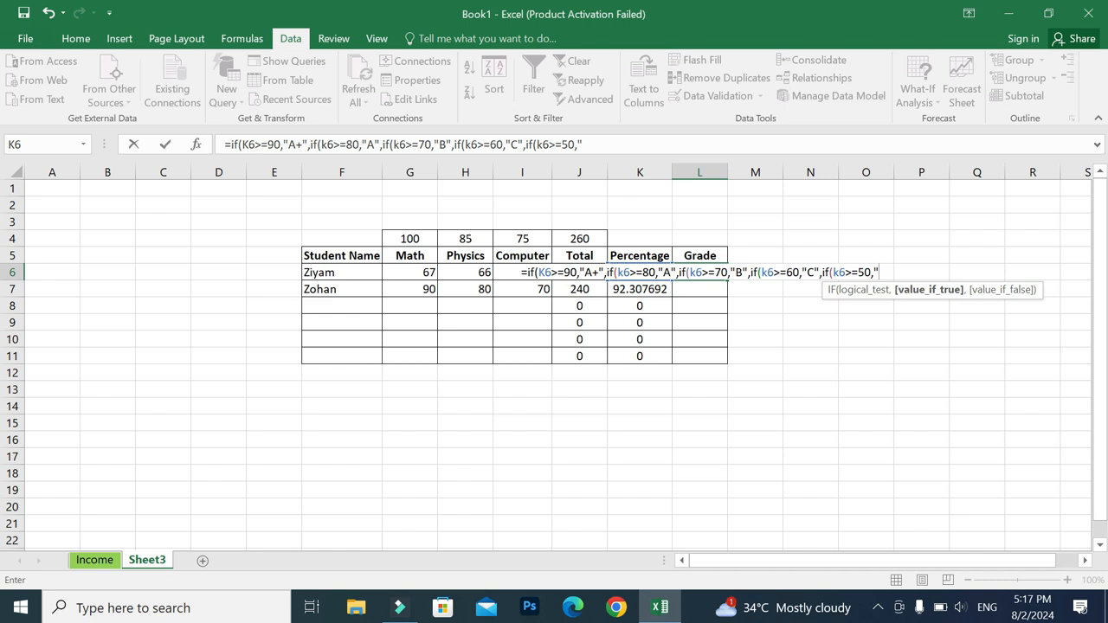
pyautogui.write('D"')
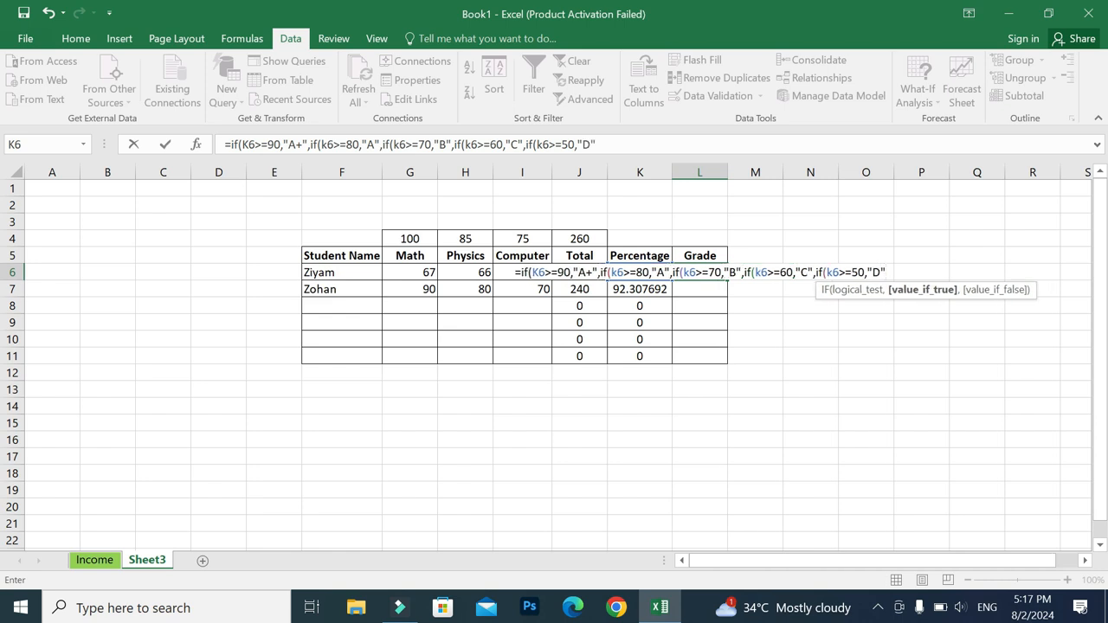
# Step: Complete the L6 grade formula with a sixth IF returning "E" when K6 is >=33 and "Fail" otherwise, closing all parentheses
pyautogui.write(',if(')
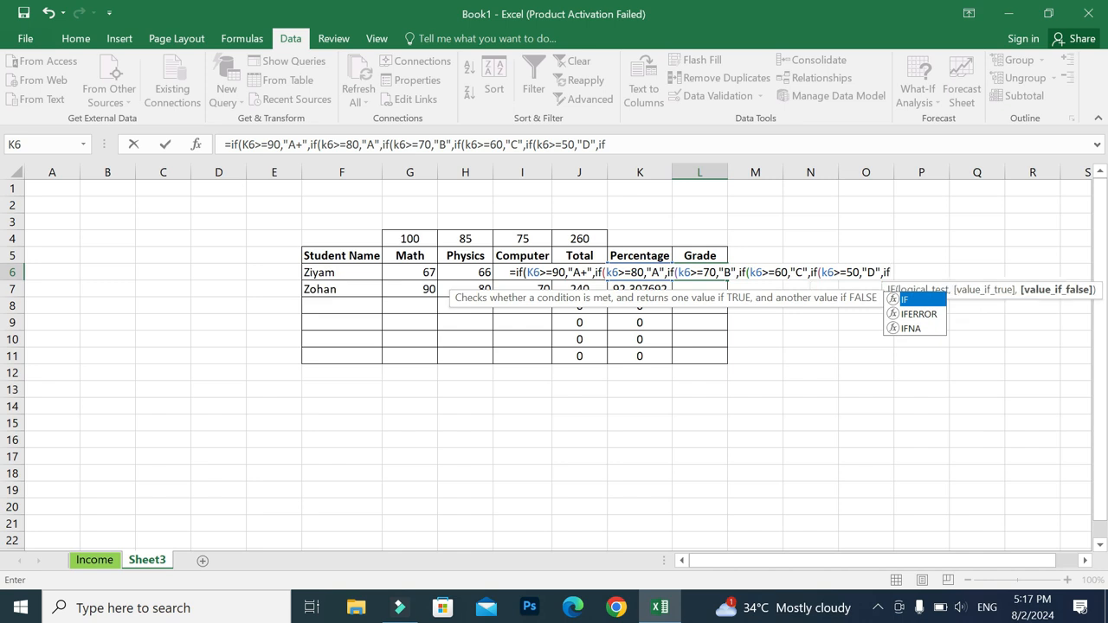
pyautogui.write('k6>=')
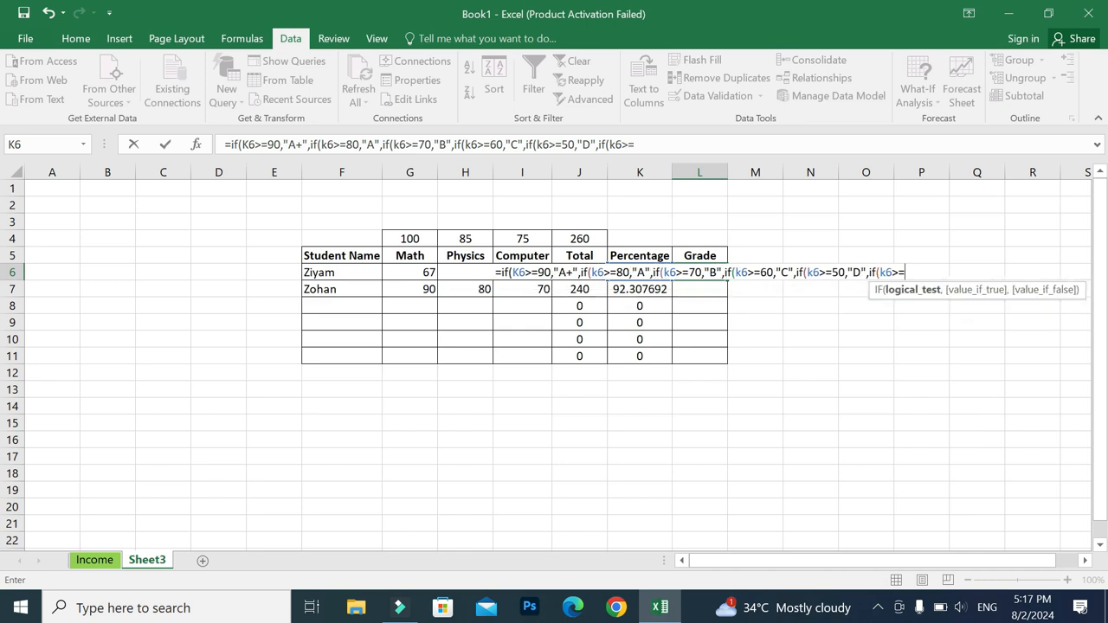
pyautogui.write('33')
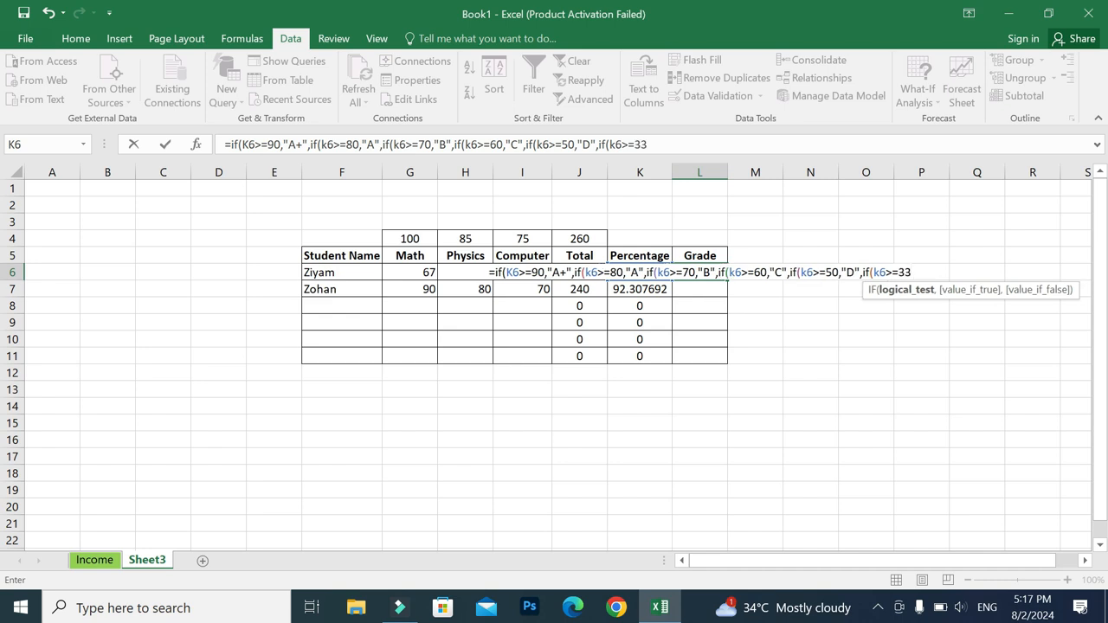
pyautogui.write(',"E",')
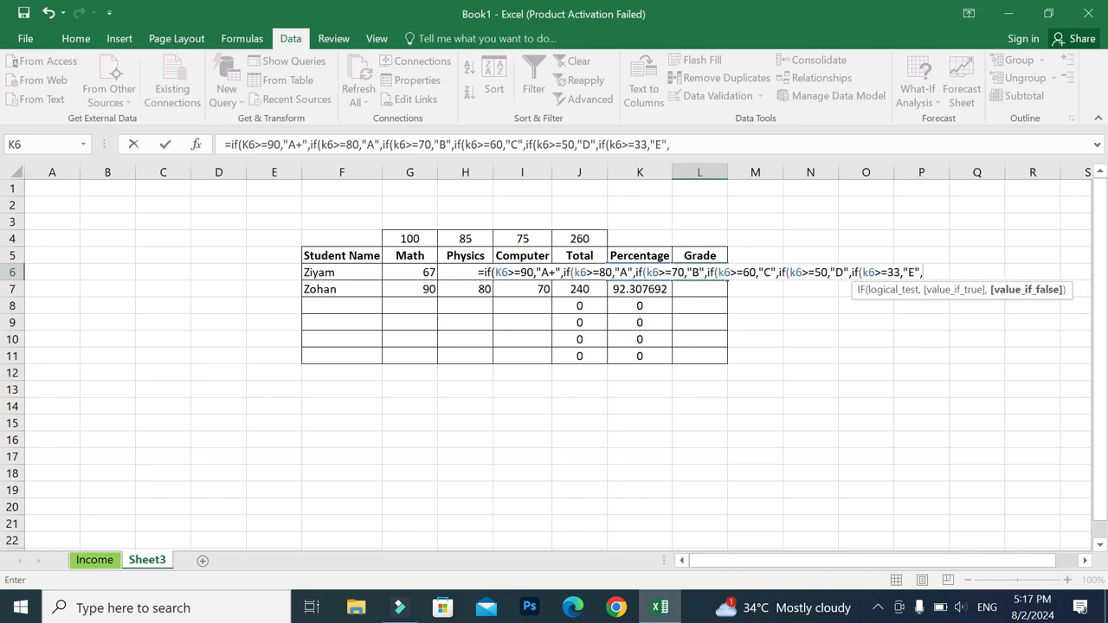
pyautogui.write('"Fail"')
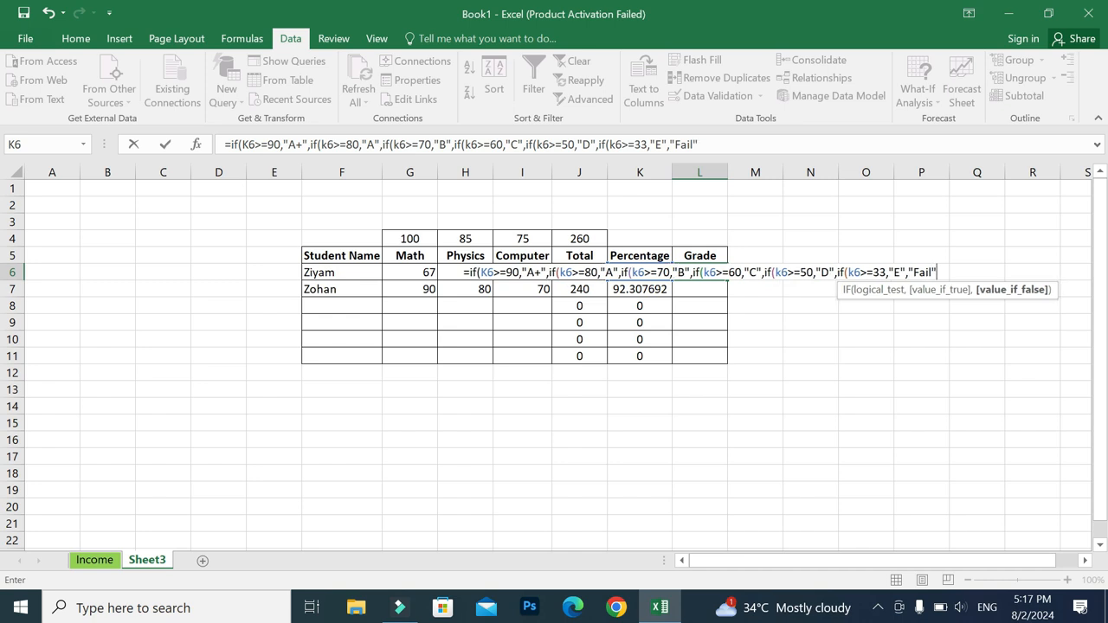
pyautogui.write(')))')
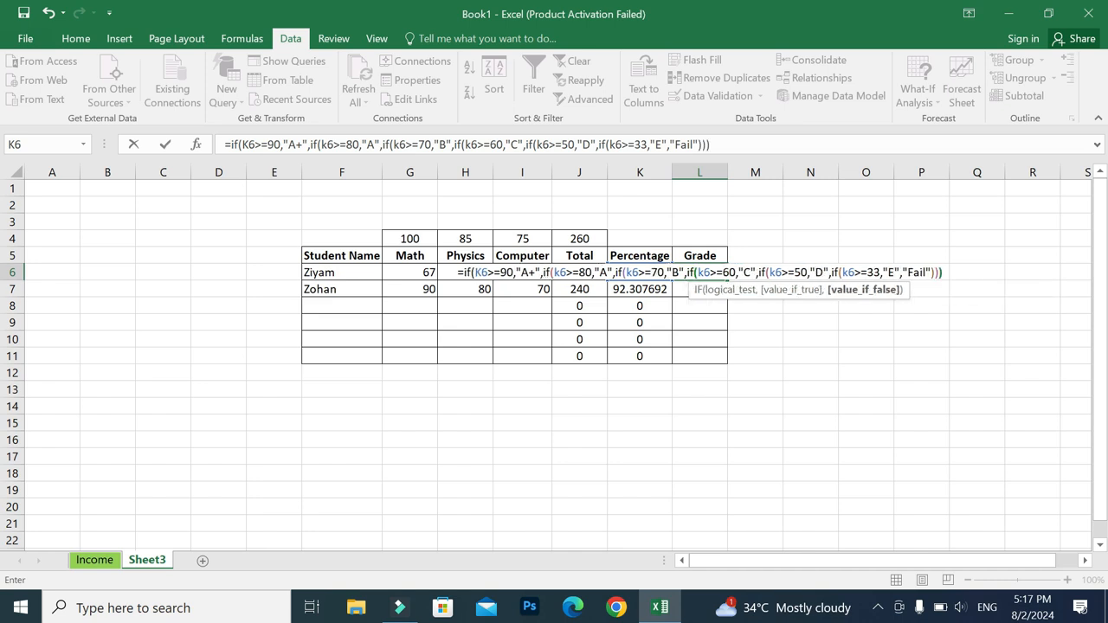
pyautogui.write(')))')
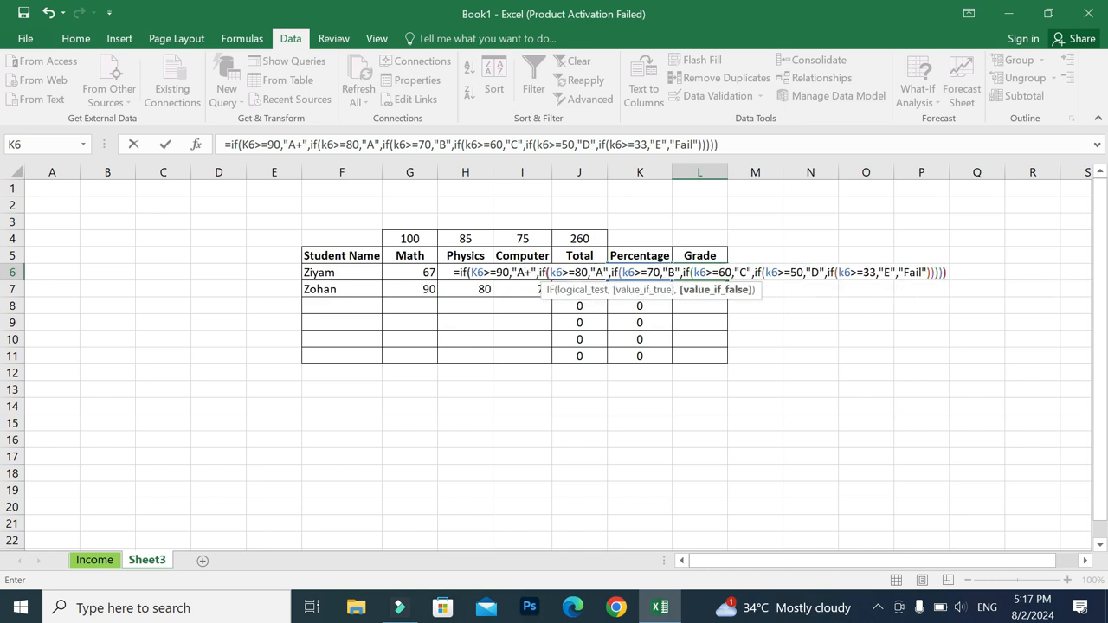
pyautogui.press('Return')
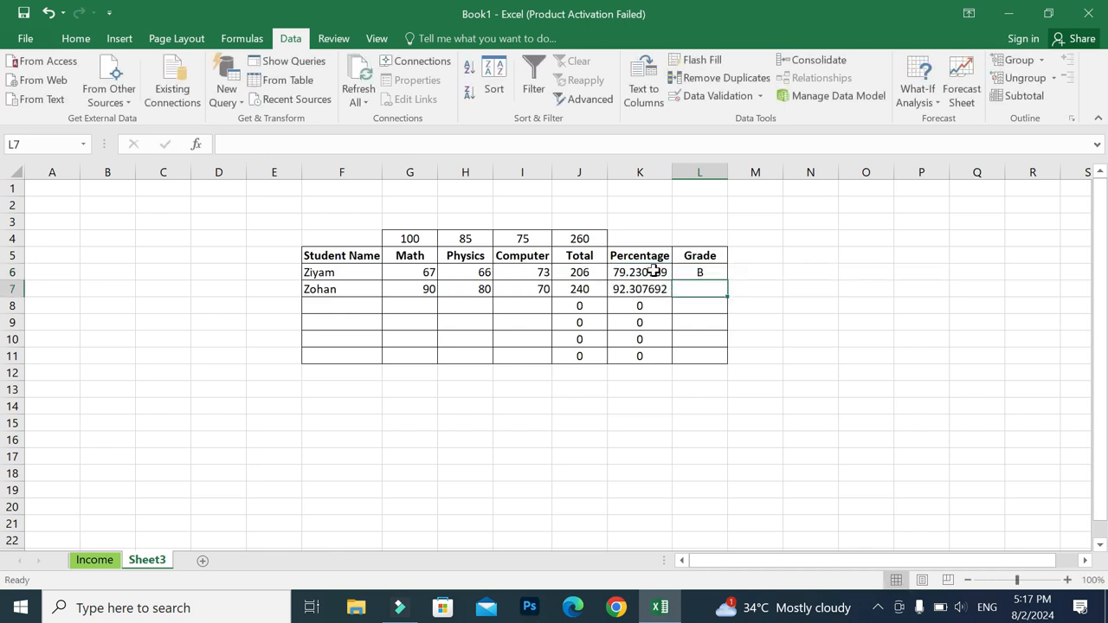
# Step: Fill the grade formula from L6 down through L11
pyautogui.click(706, 275)
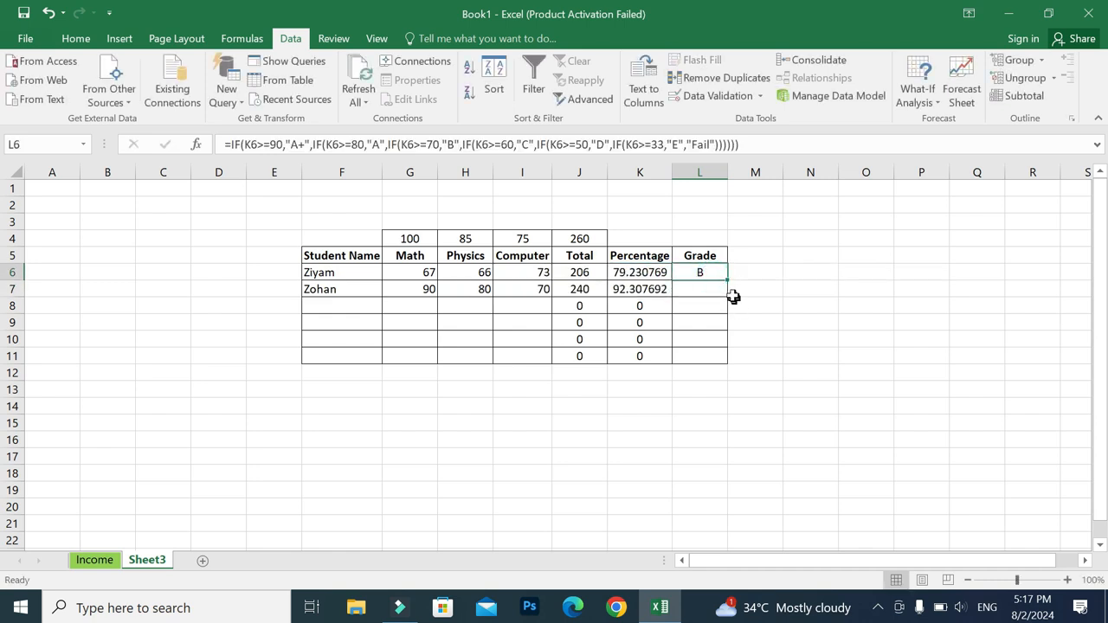
pyautogui.moveTo(728, 281); pyautogui.dragTo(724, 365)
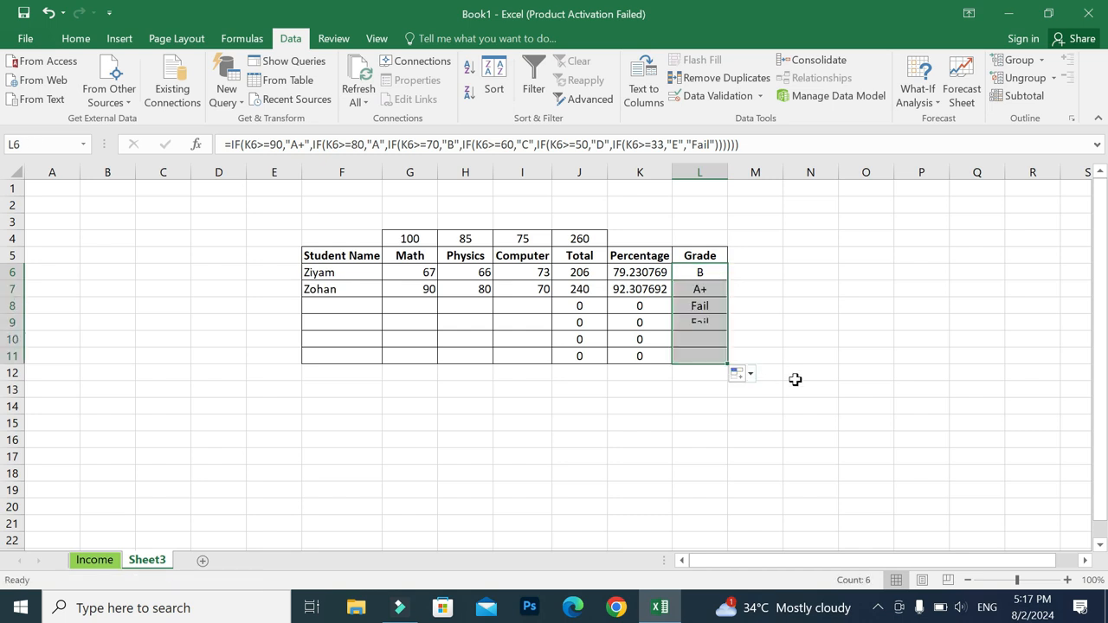
pyautogui.click(760, 488)
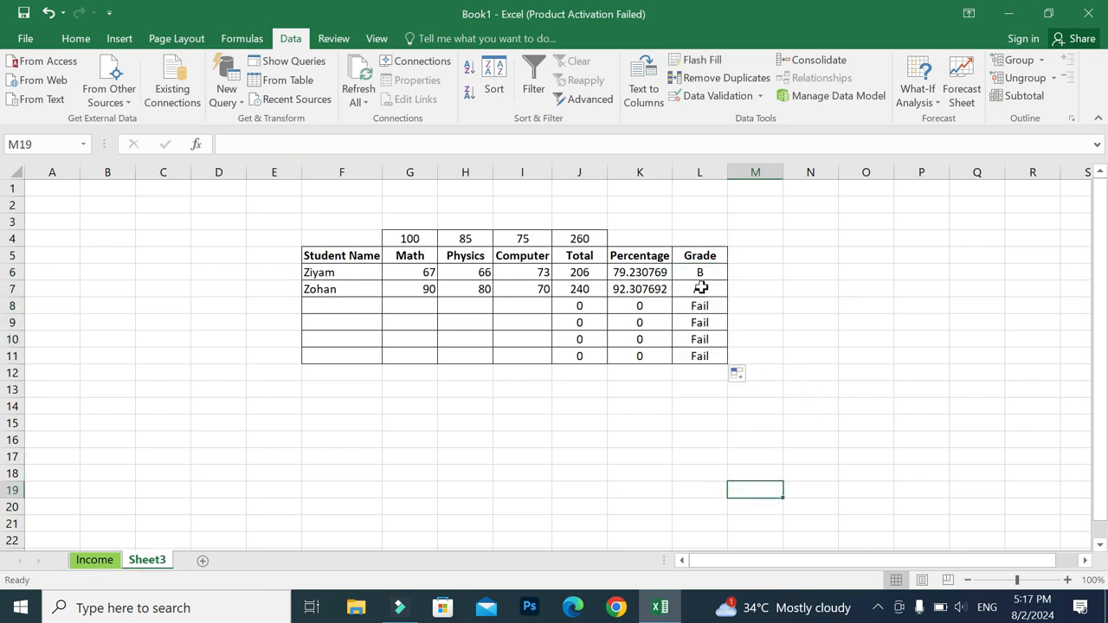
# Step: Enter marks in row 8: Math 23, Physics 43 and Computer 45
pyautogui.click(424, 302)
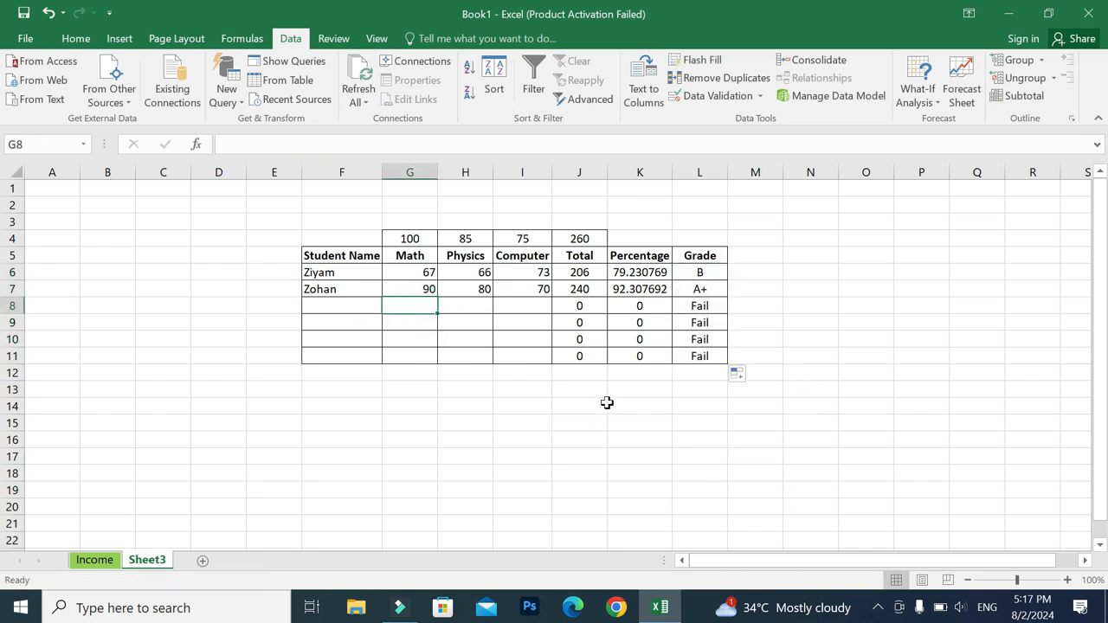
pyautogui.write('23')
pyautogui.click(470, 302)
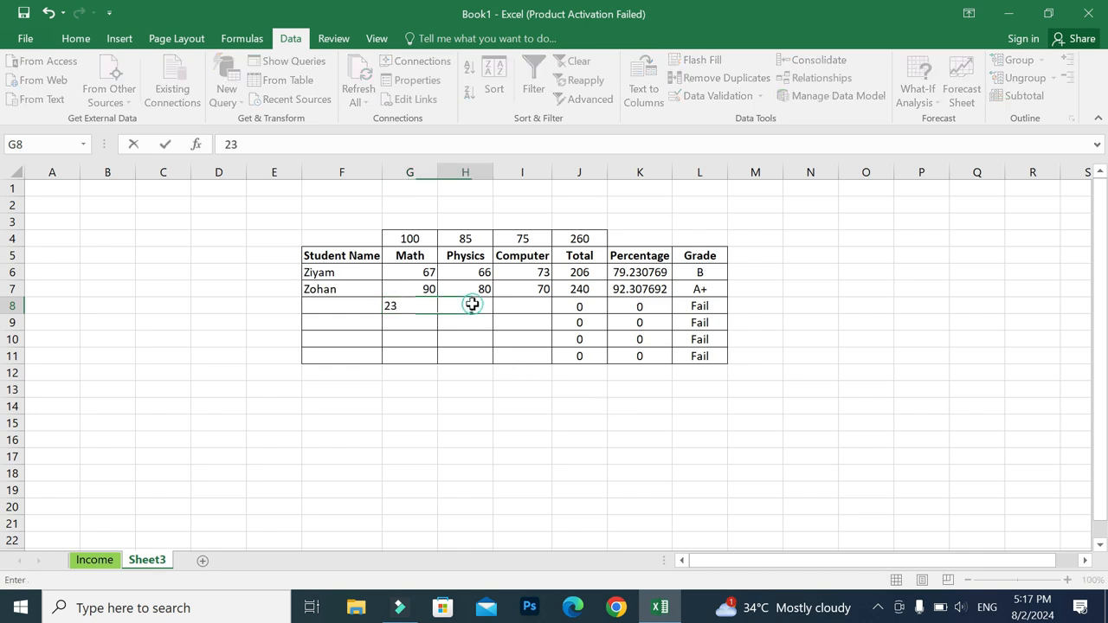
pyautogui.write('43')
pyautogui.click(516, 306)
pyautogui.write('45')
pyautogui.click(549, 420)
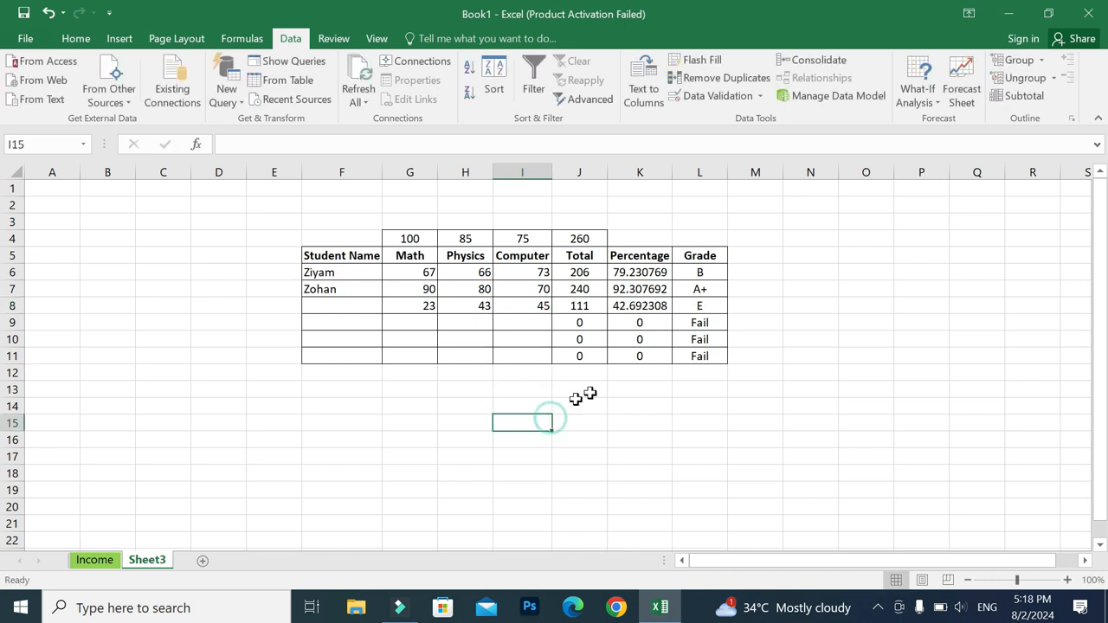
# Step: Change the second student's Physics mark in H7 to 70
pyautogui.click(425, 317)
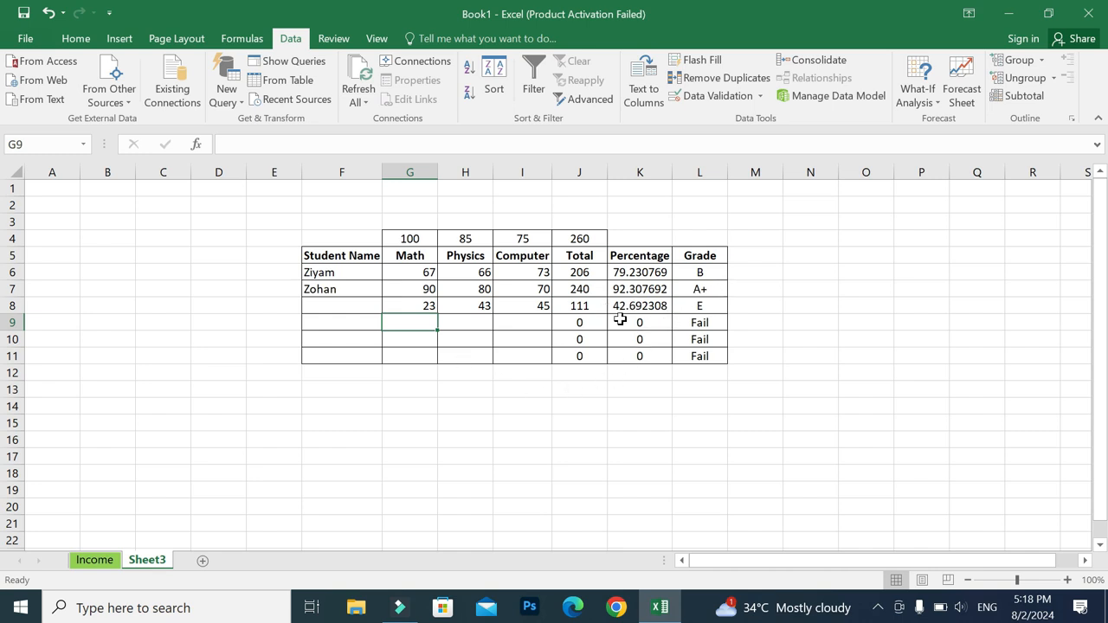
pyautogui.click(485, 292)
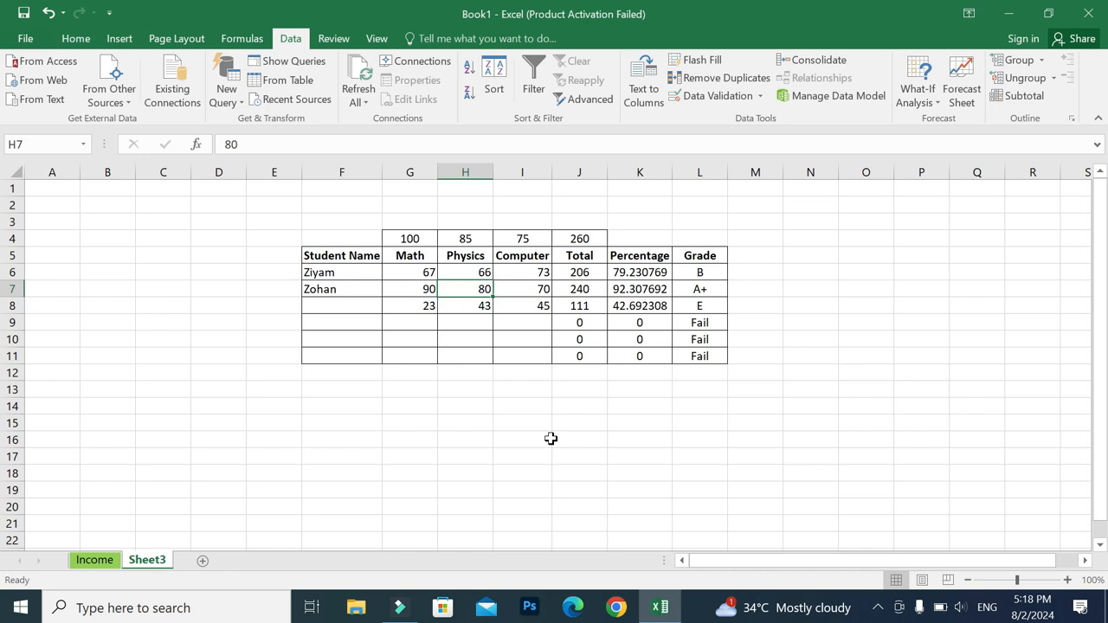
pyautogui.write('70')
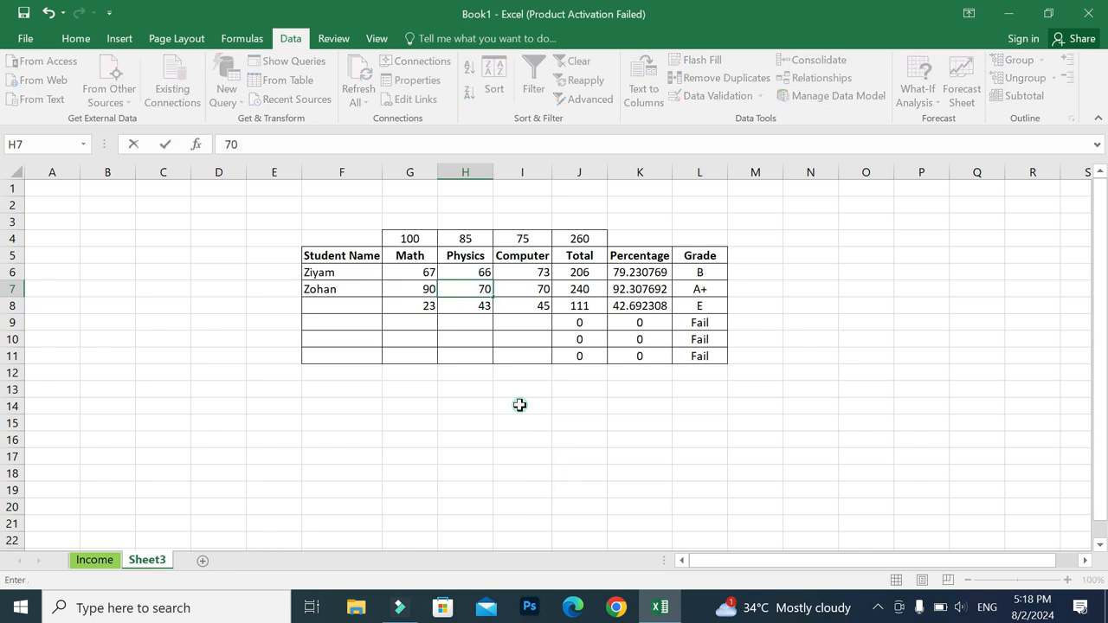
pyautogui.click(520, 405)
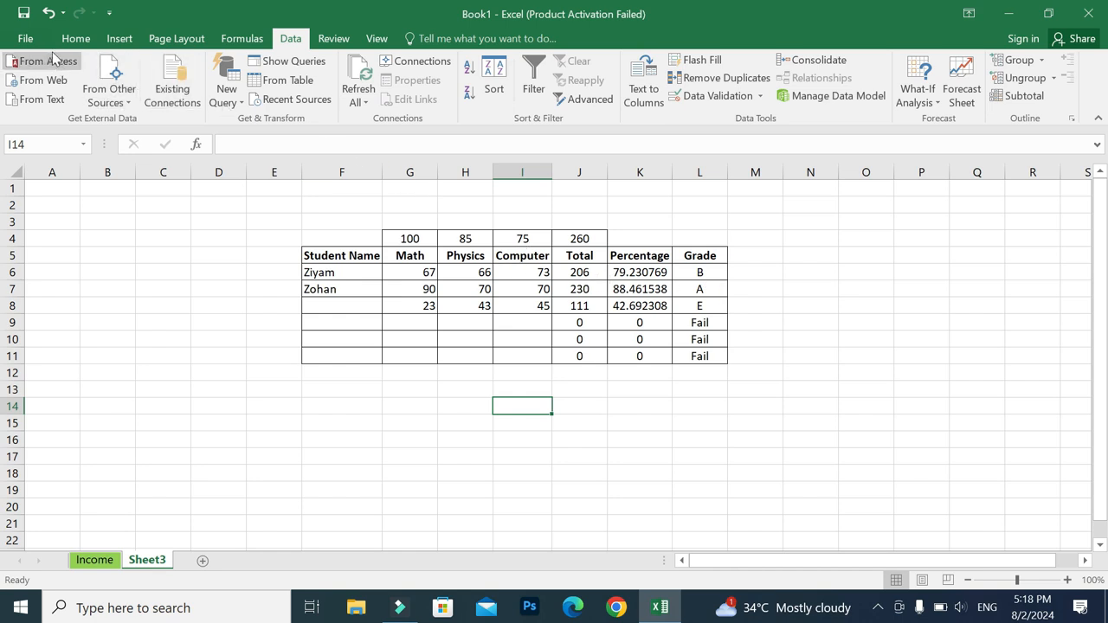
pyautogui.click(76, 40)
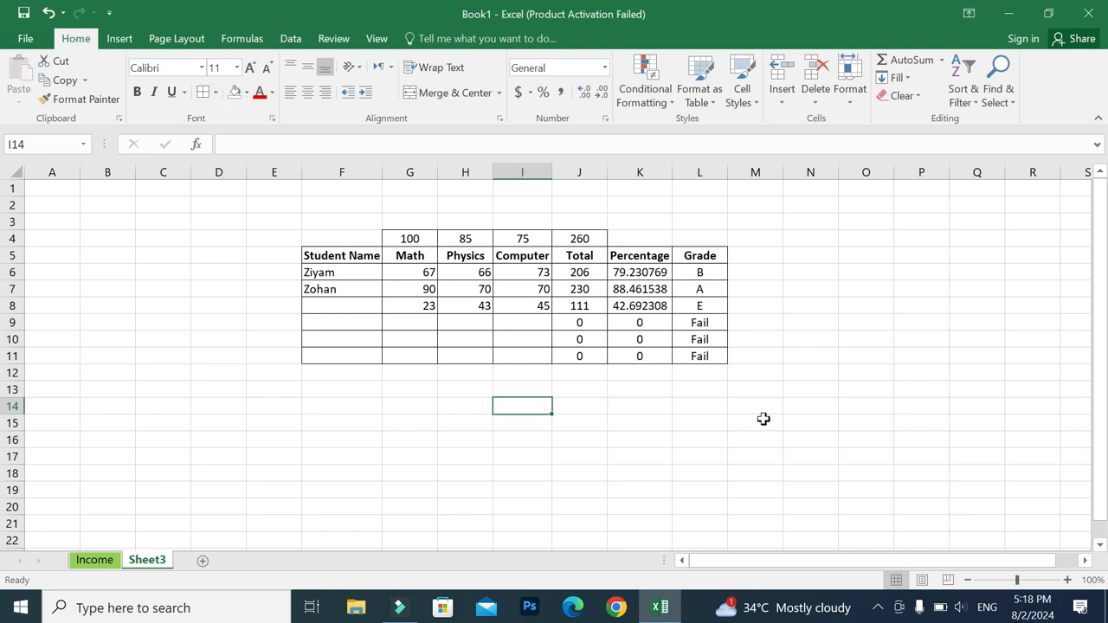
pyautogui.click(888, 610)
pyautogui.click(827, 539)
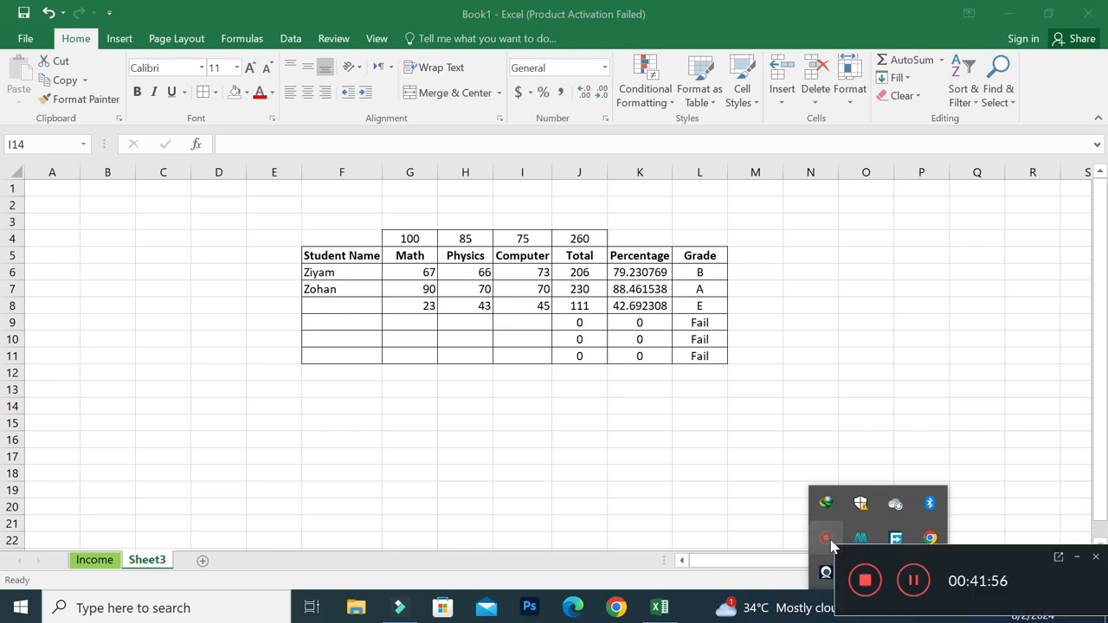